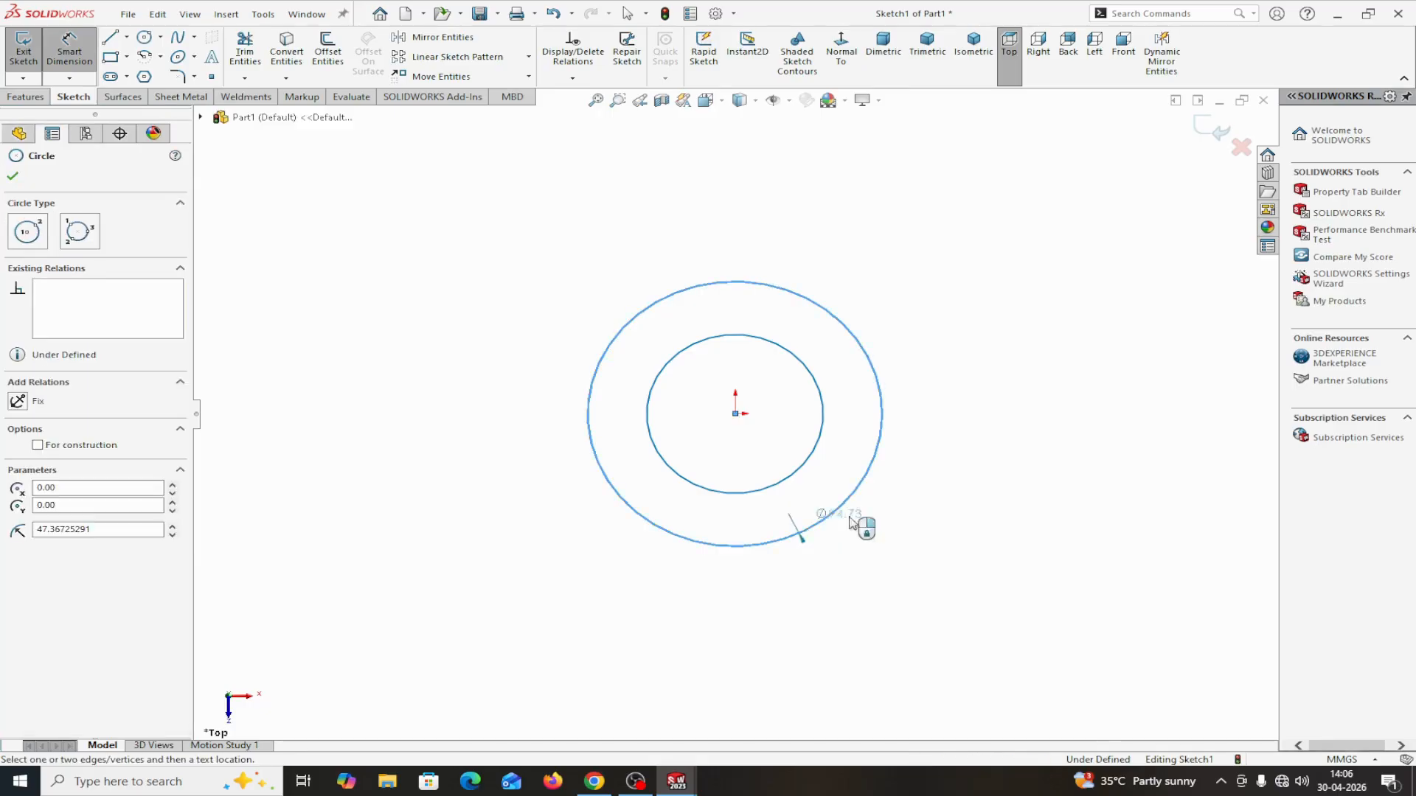
- Dimension the outer circle's diameter and set it to 62 mm
left_click(1026, 579)
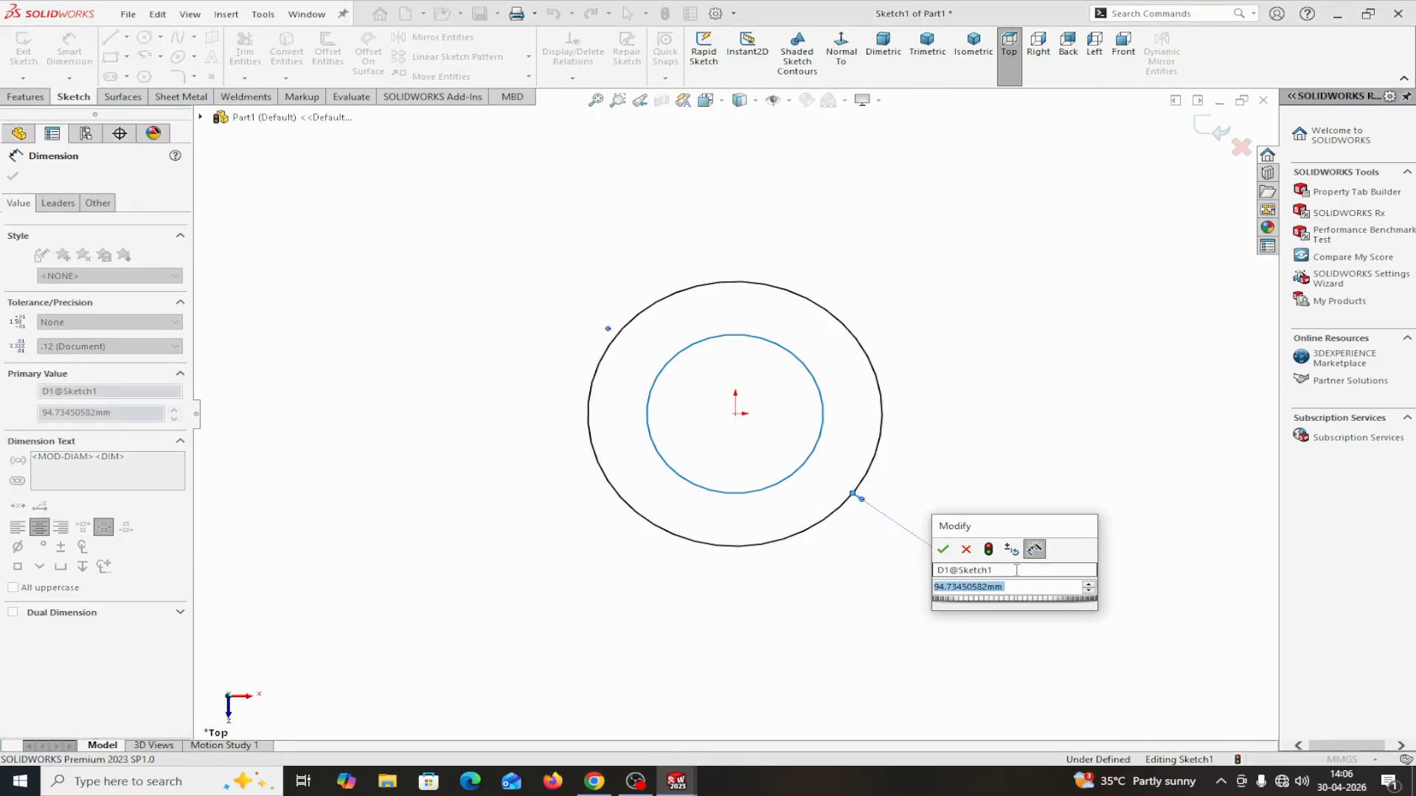
type("62")
left_click(942, 550)
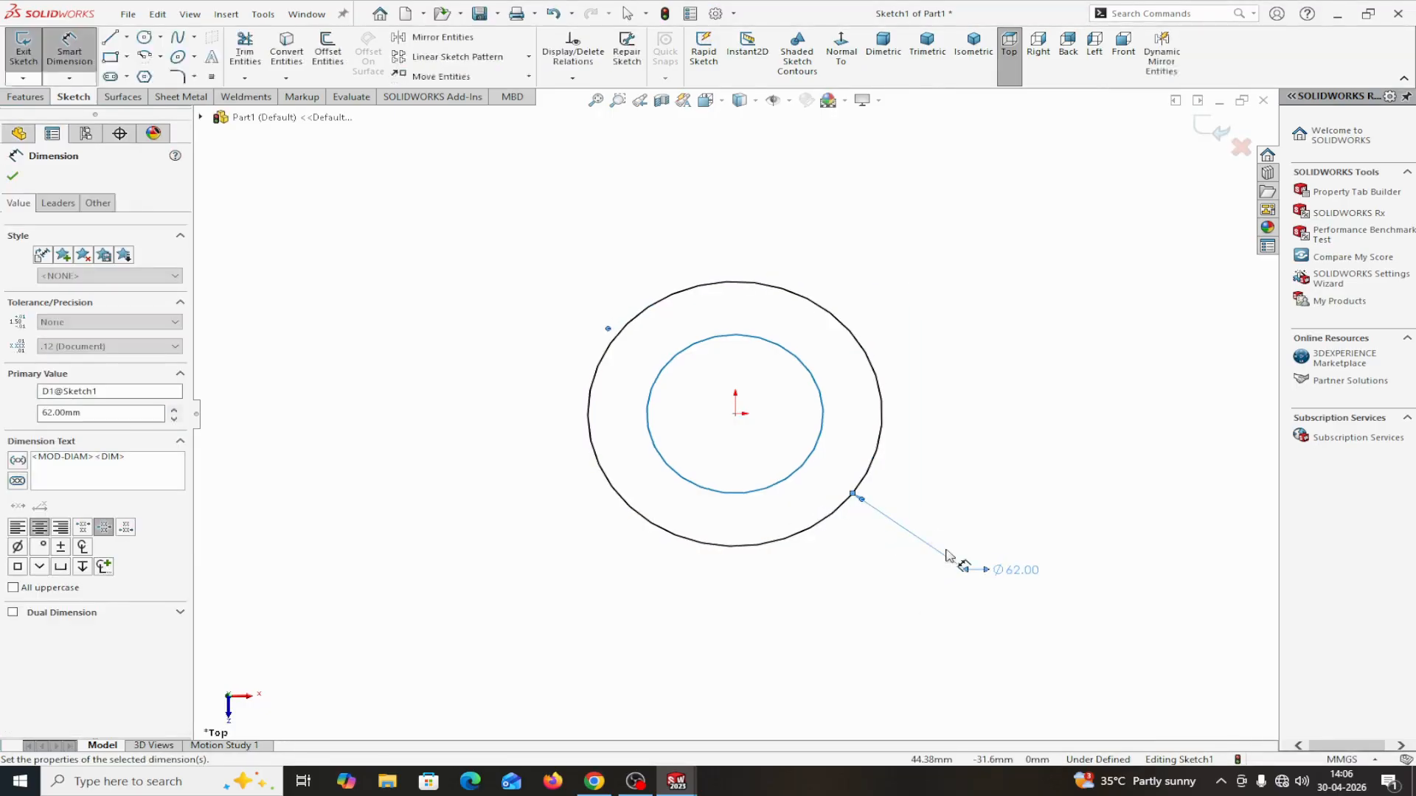
- Dimension the inner circle at 40 mm diameter and move the outer circle's dimension text to the upper left of the circles
left_click(673, 360)
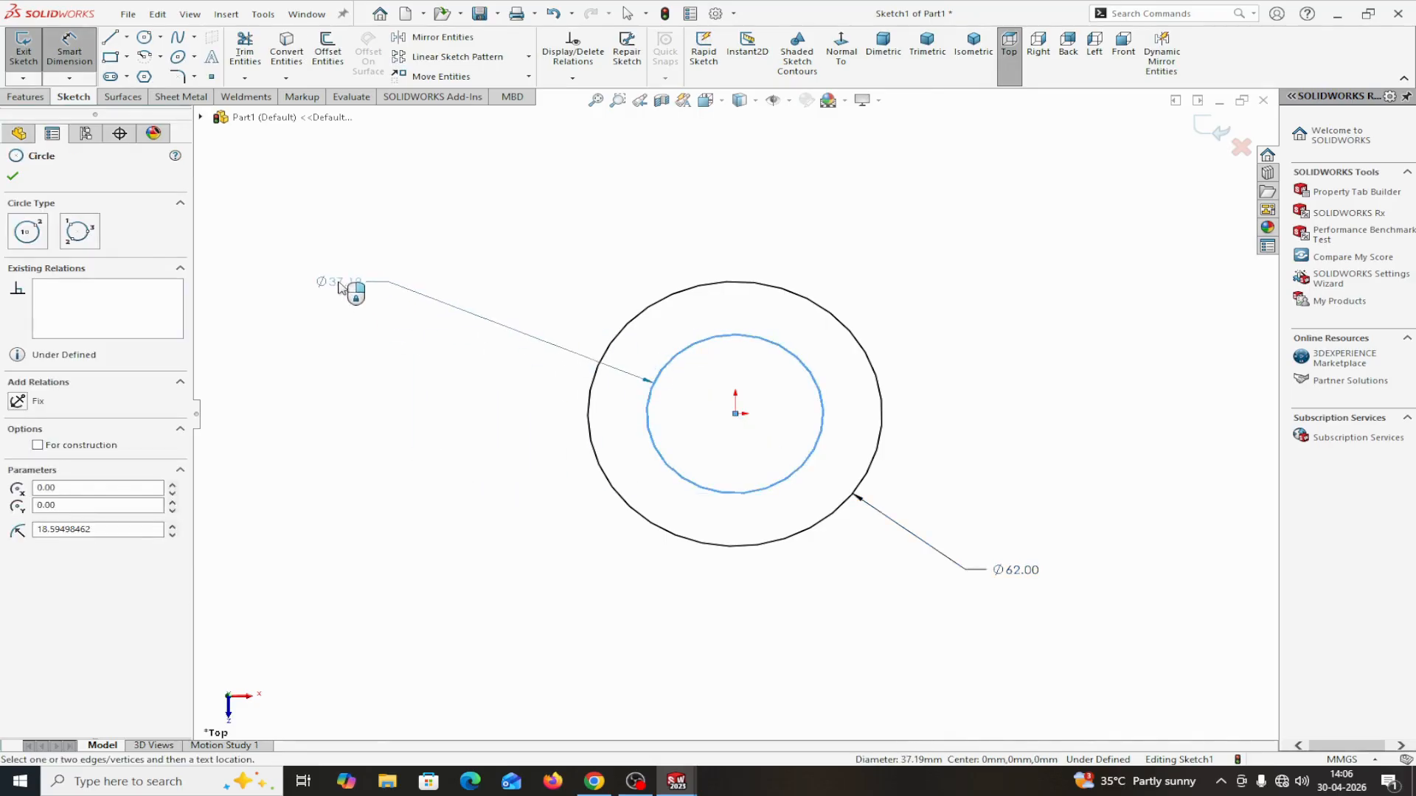
left_click(339, 287)
type("40")
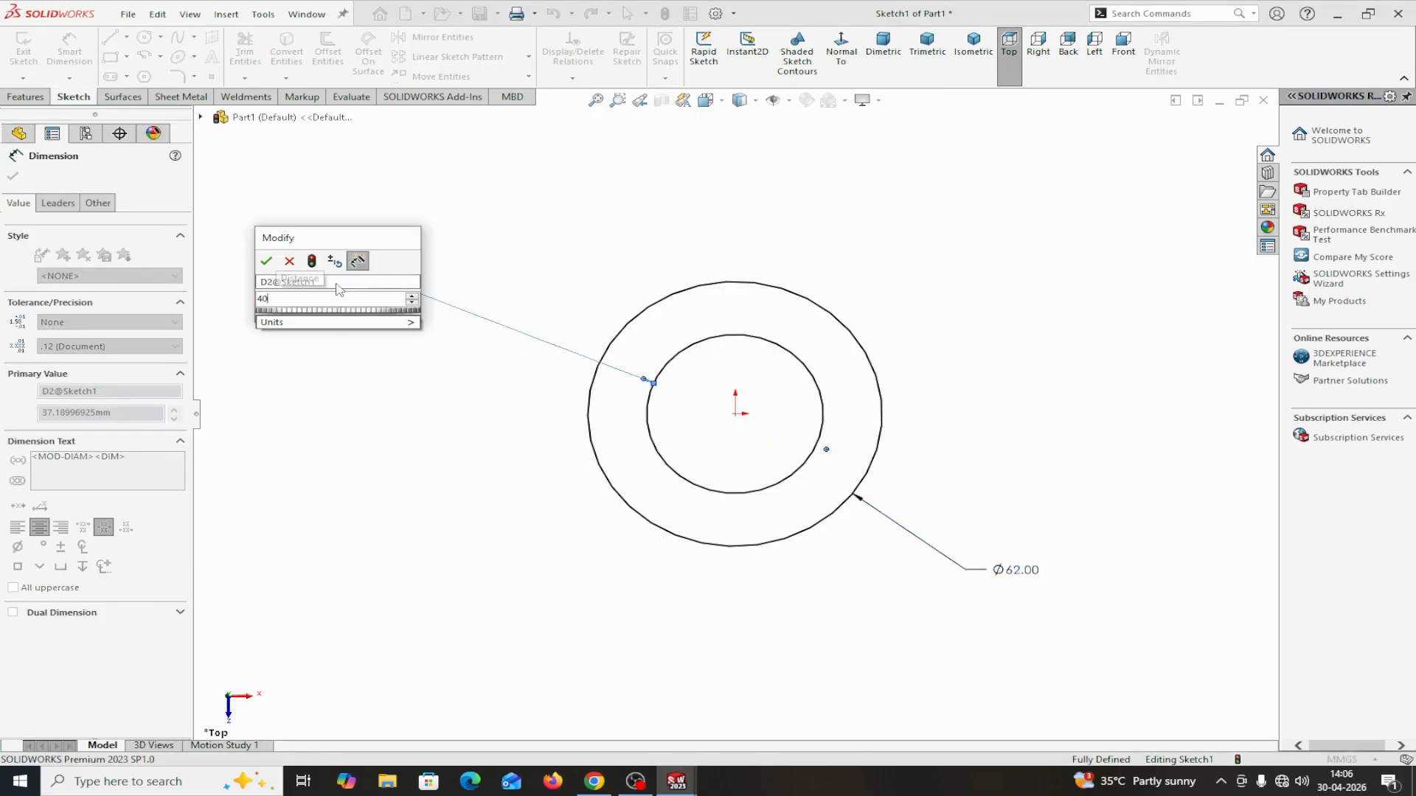
key("Return")
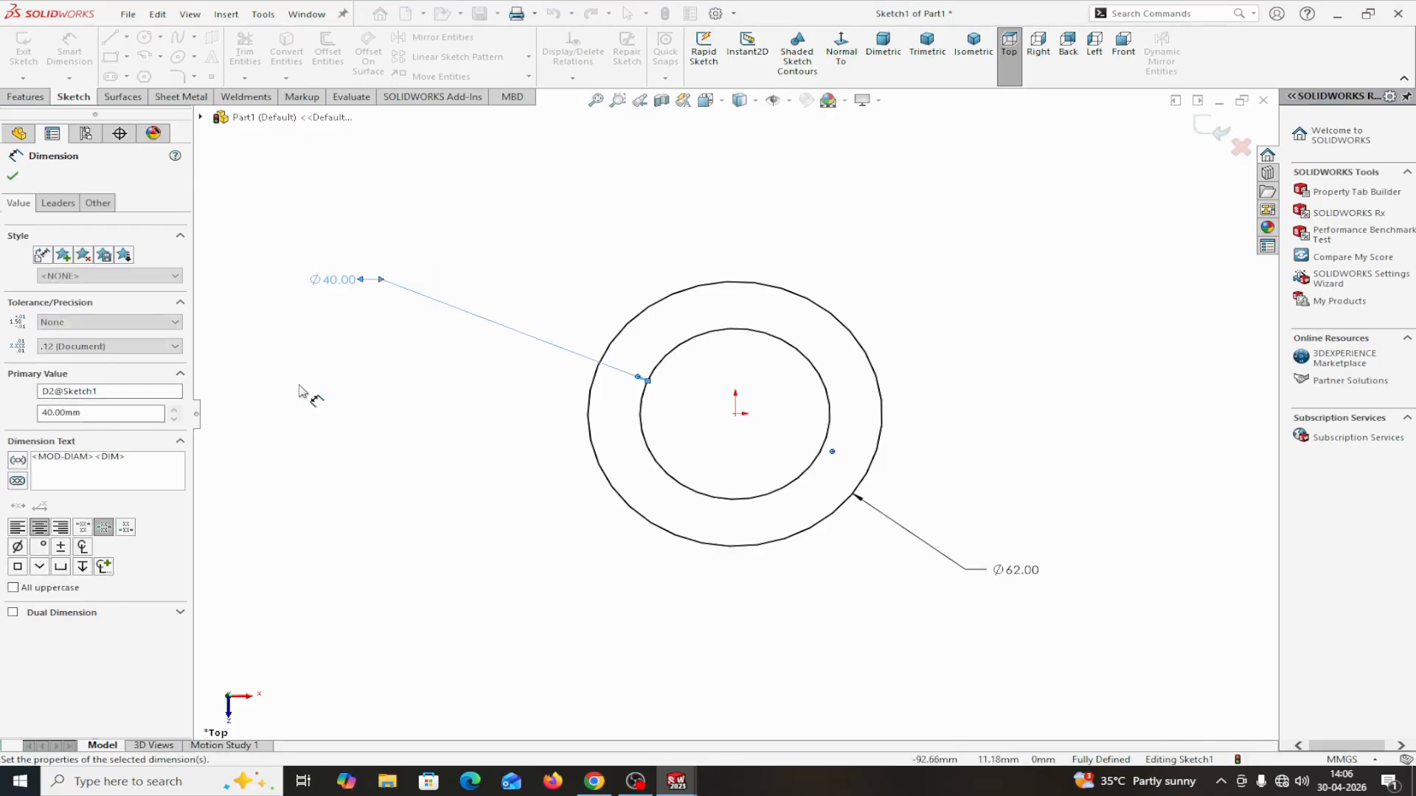
key("Escape")
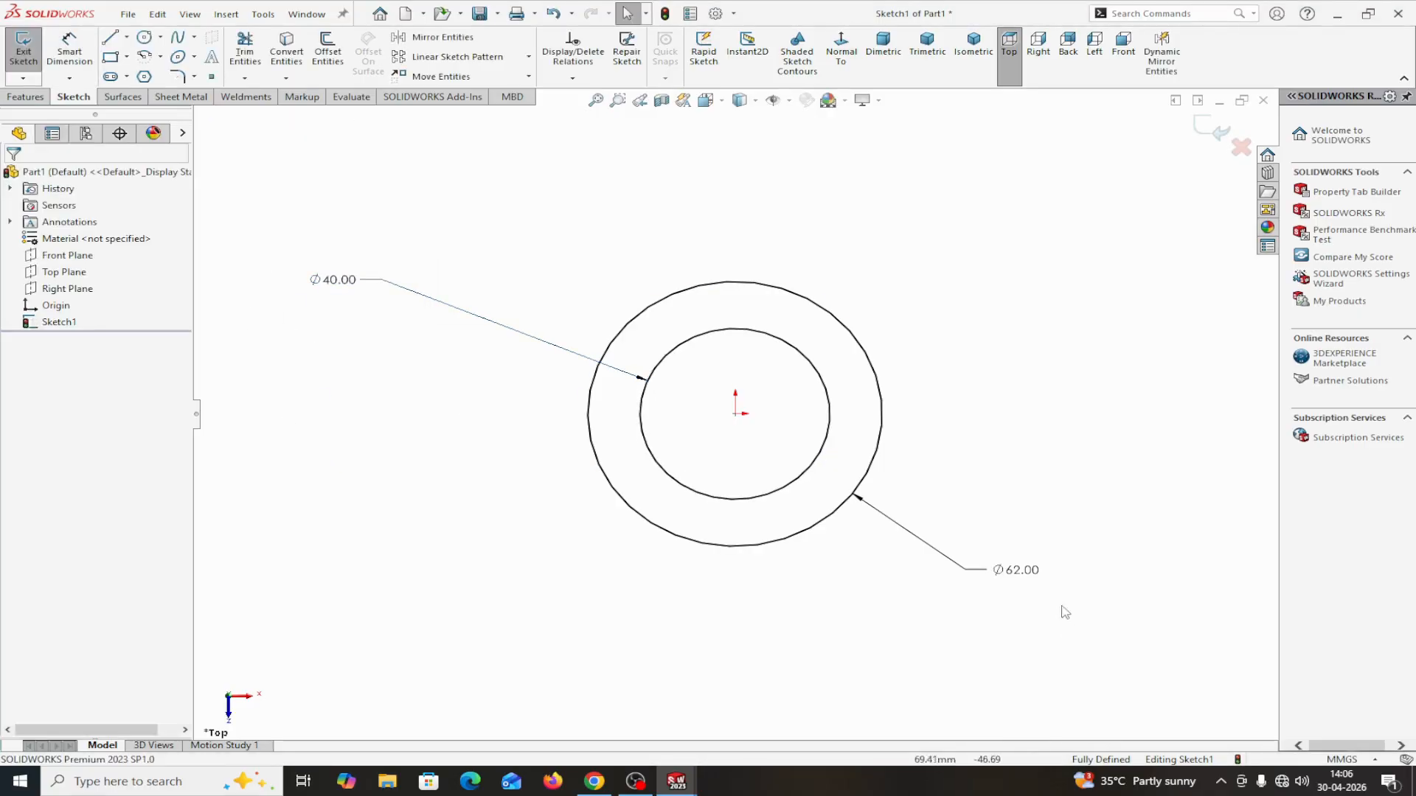
left_click_drag(1016, 570, 583, 197)
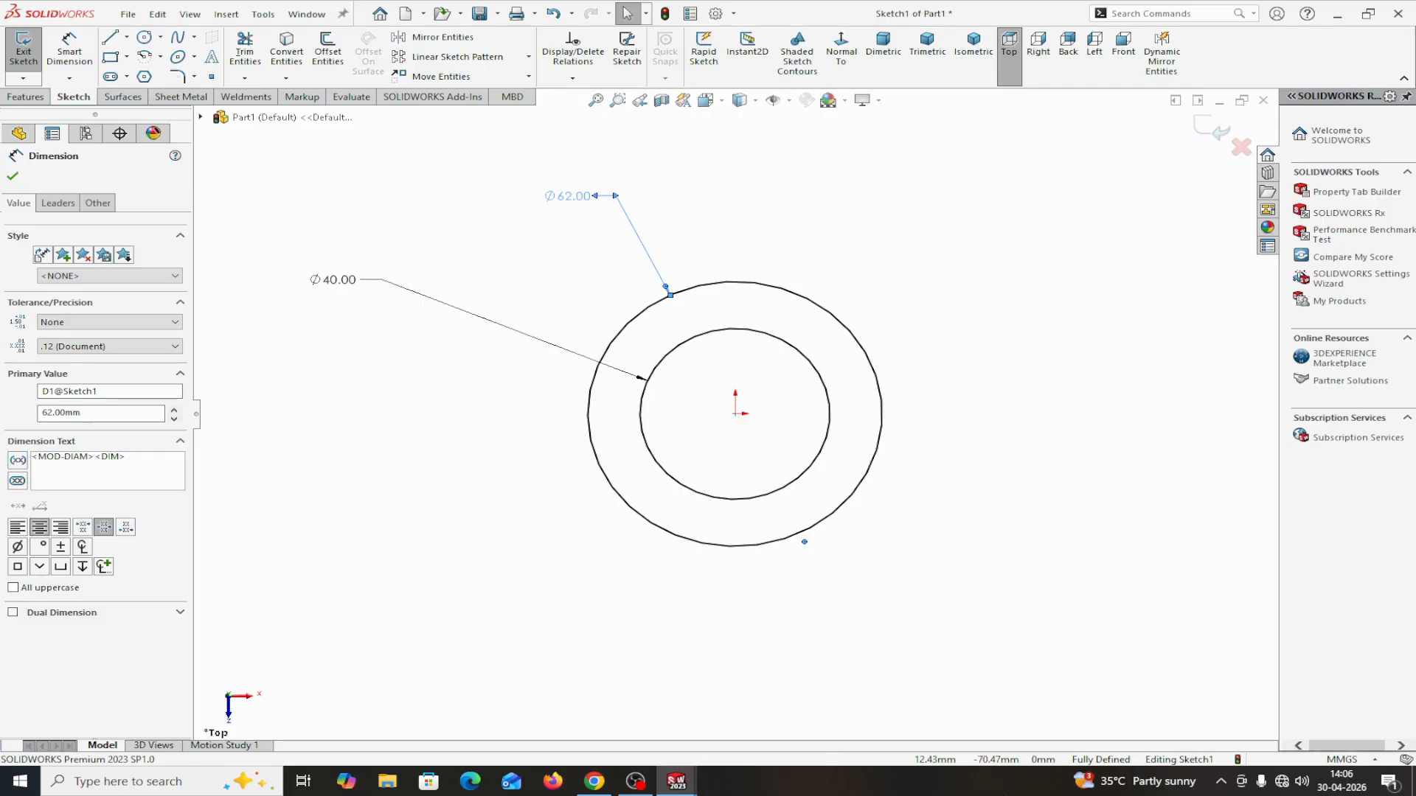
left_click(13, 177)
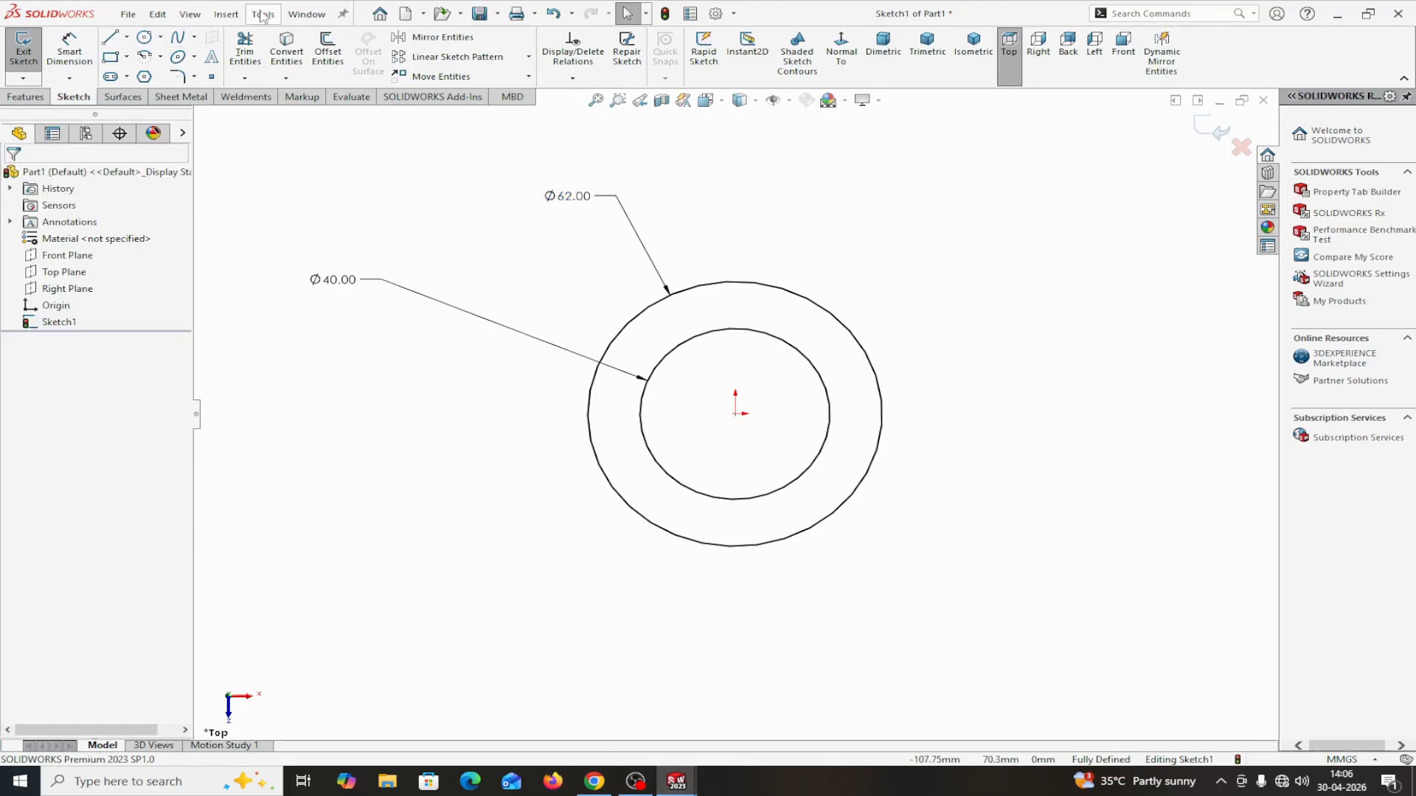
- Examine the finished reference sketch in SOLIDWORKS SKETCH EXERCISE -1 and return to the sketch of Part1
left_click(306, 14)
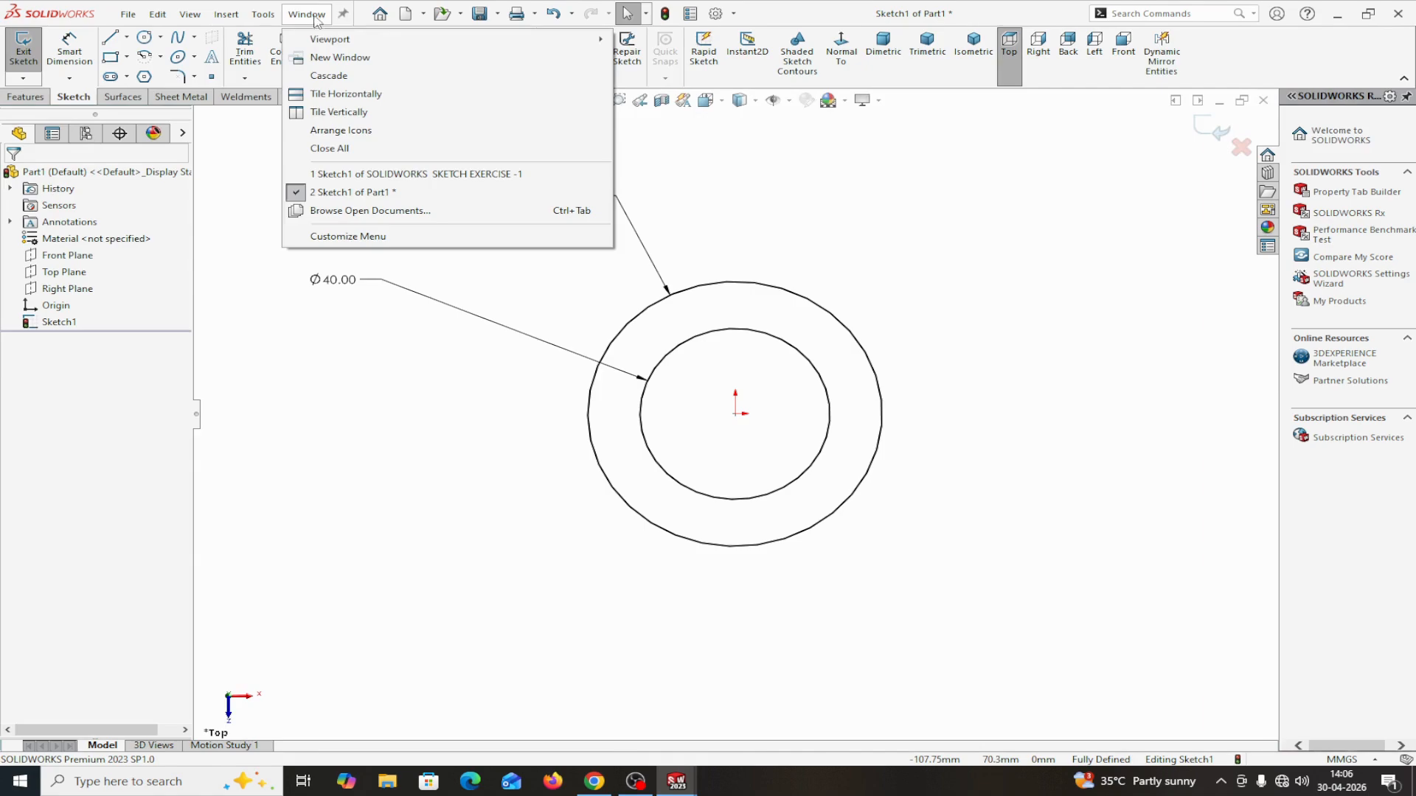
left_click(356, 176)
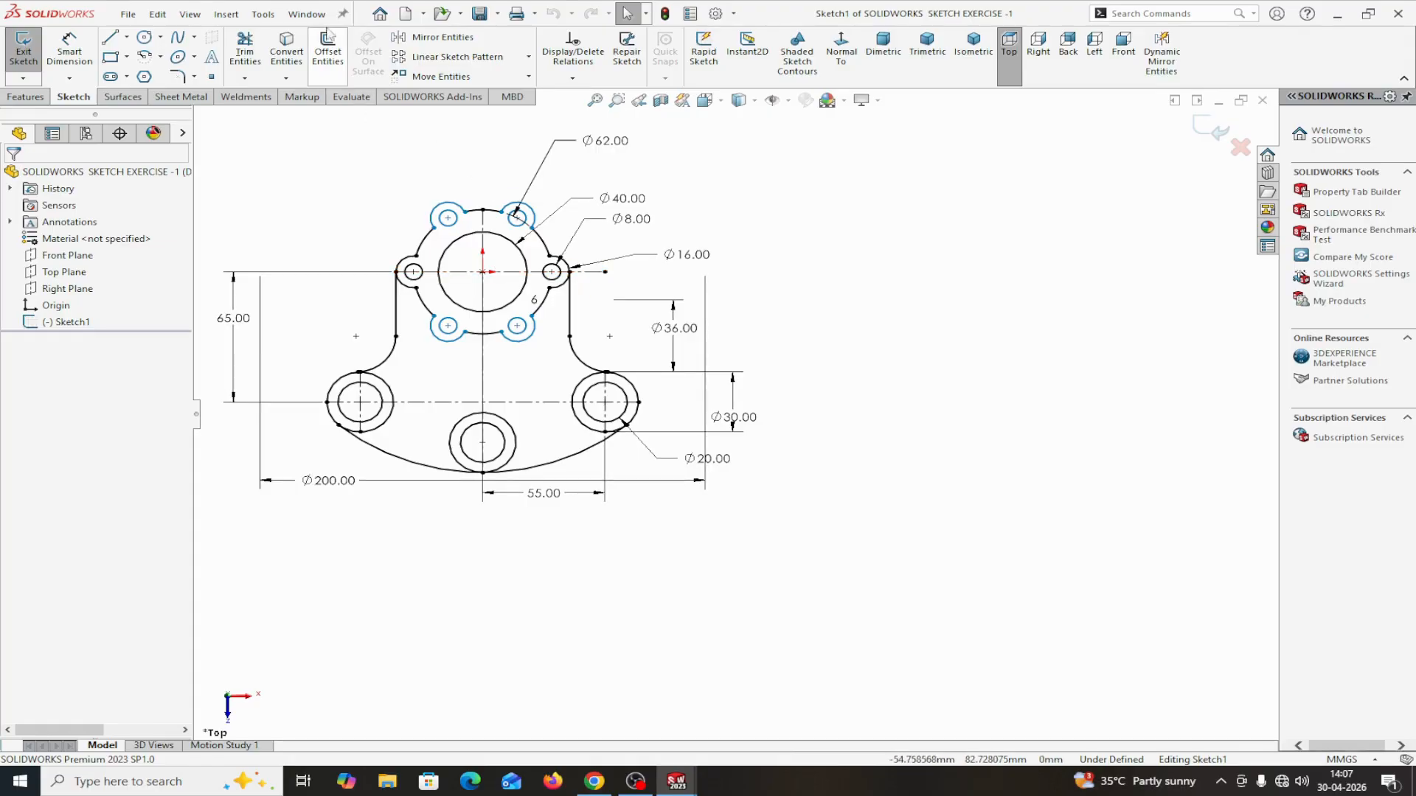
left_click(306, 14)
left_click(330, 197)
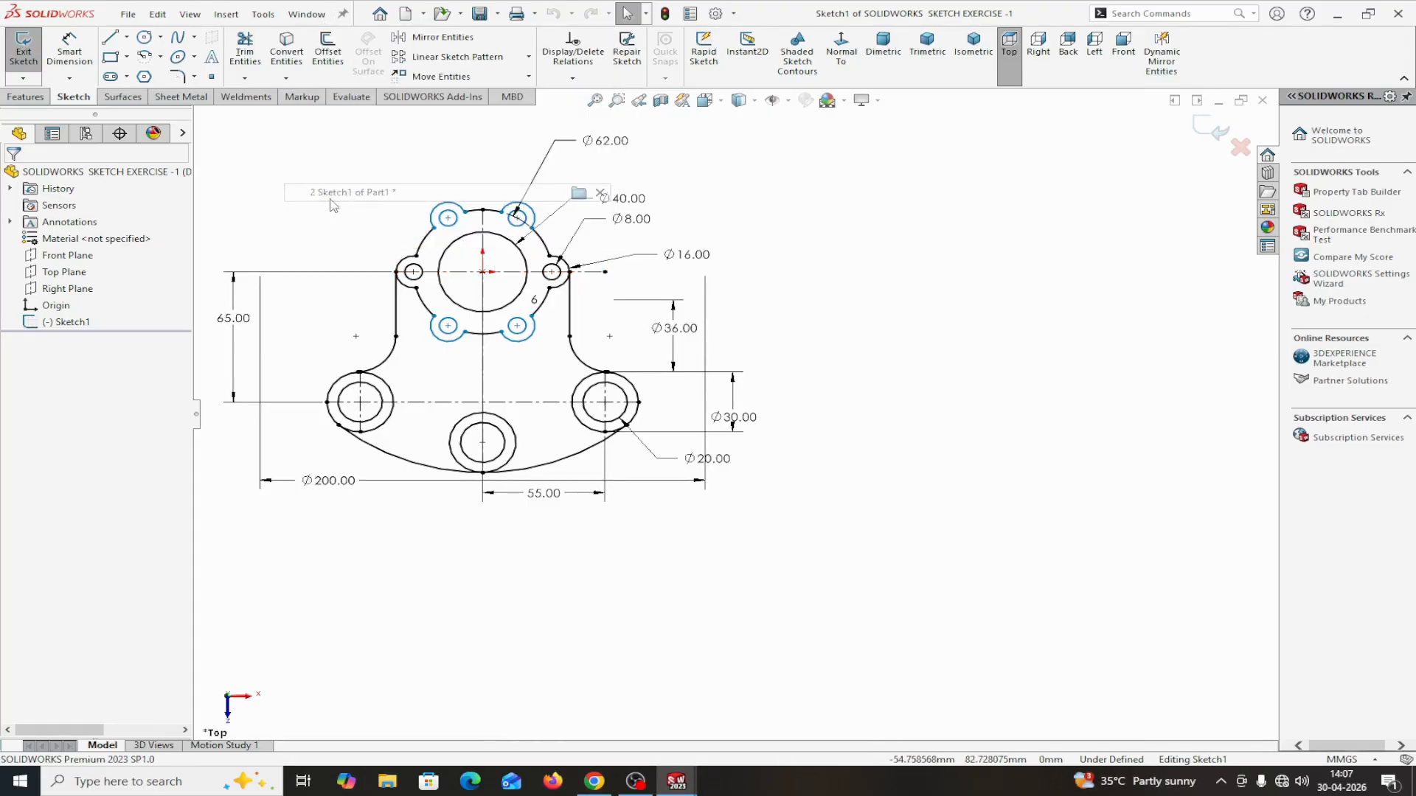
- Sketch a circle about 17 mm in diameter centred on the right quadrant point of the 62 mm circle
left_click(144, 38)
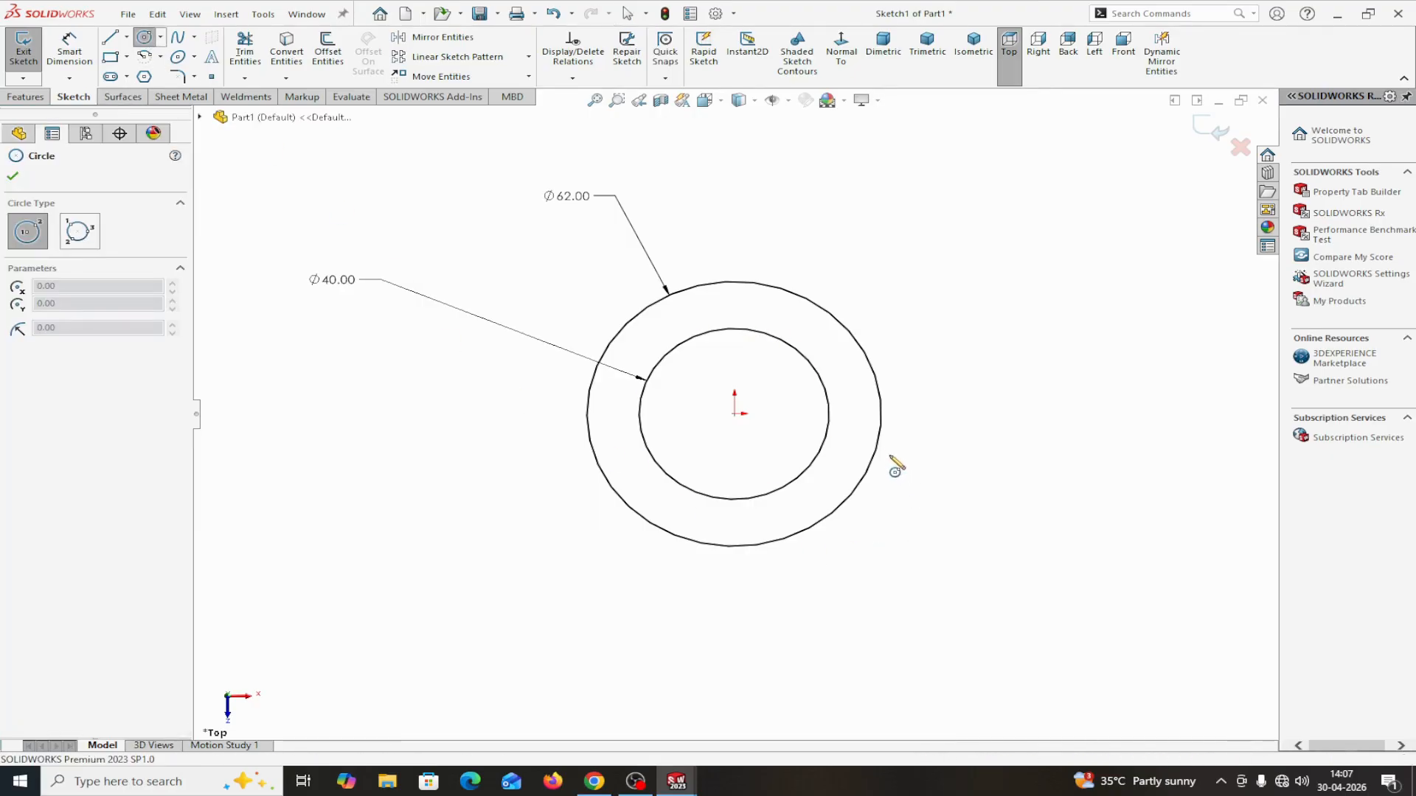
left_click(881, 414)
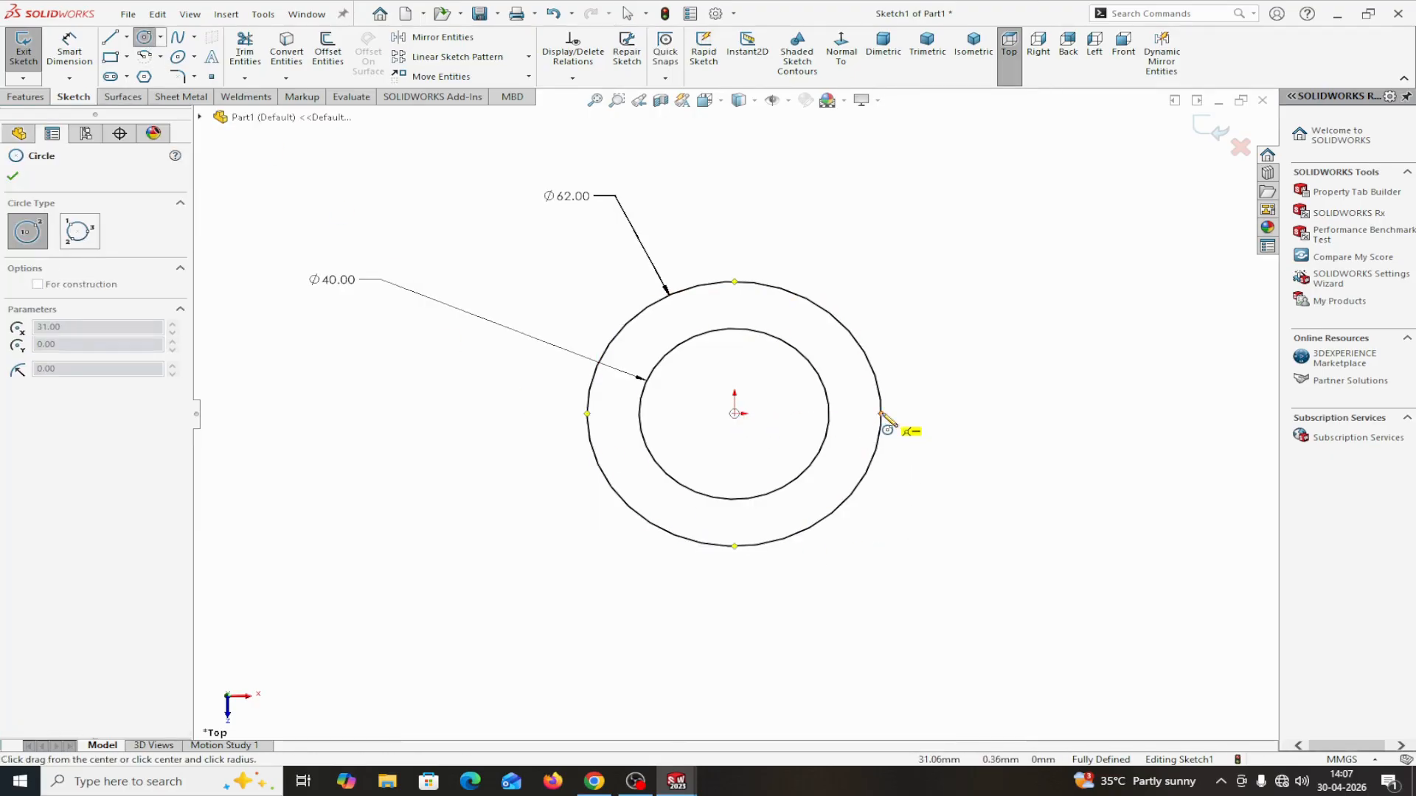
left_click(911, 391)
right_click(913, 393)
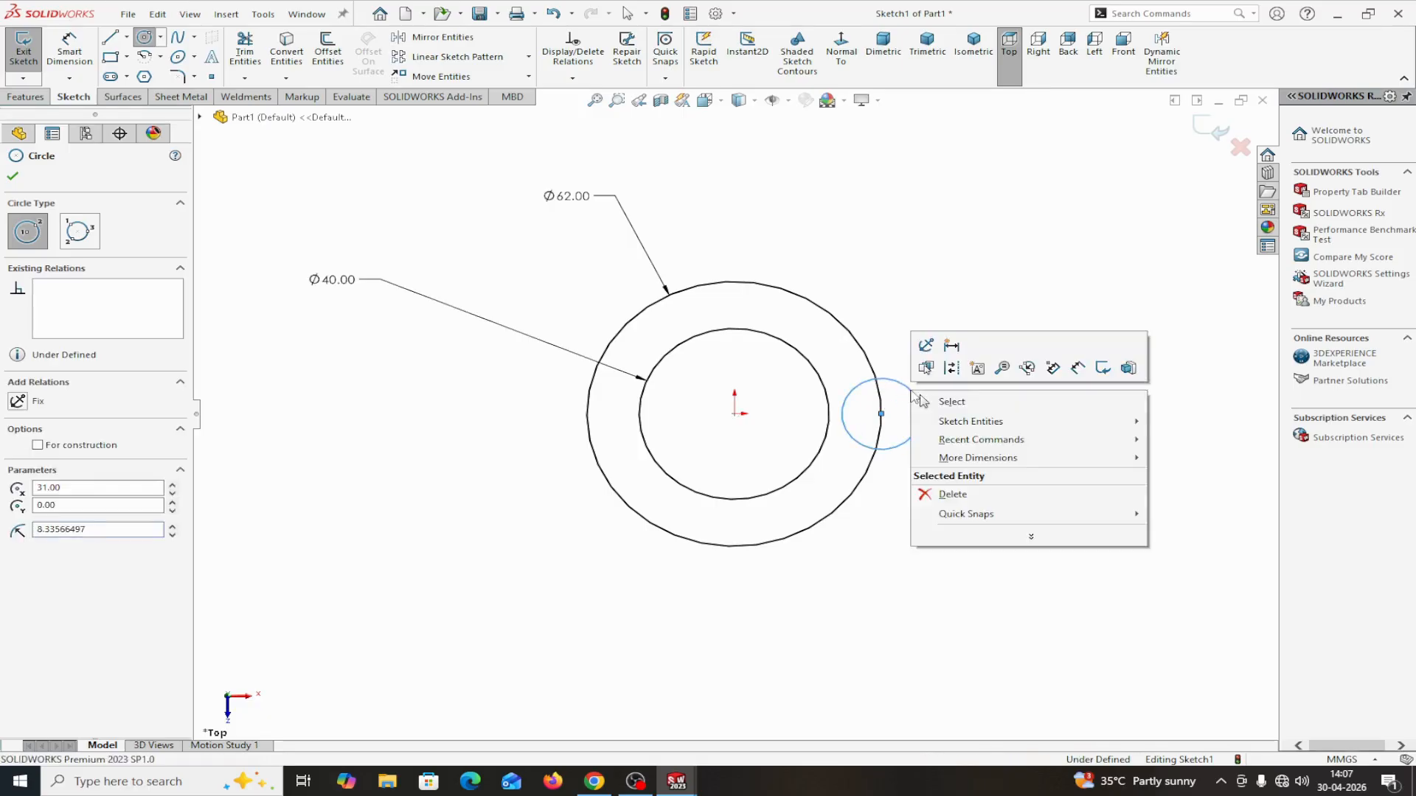
left_click(955, 410)
- Dimension the small circle on the right quadrant at 16 mm diameter
left_click(70, 50)
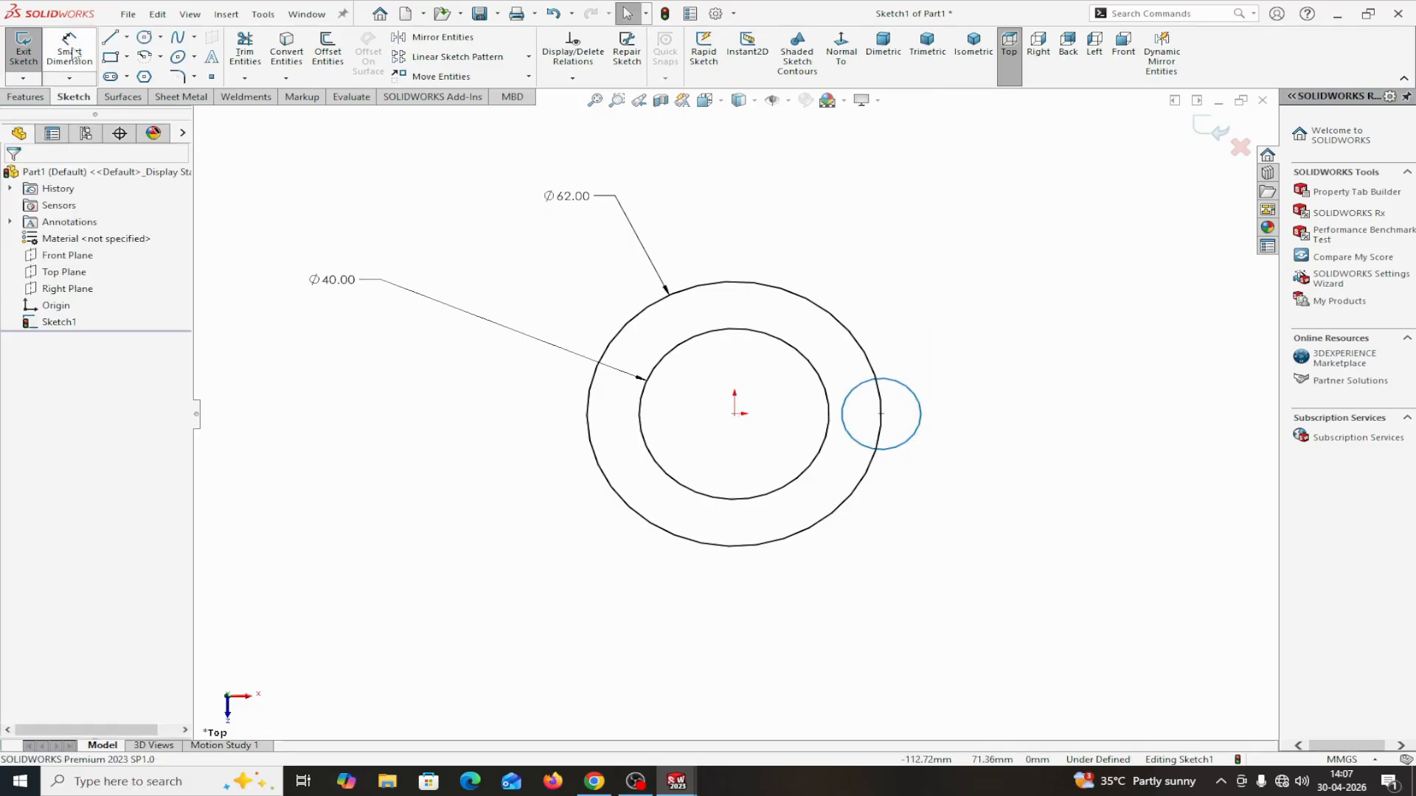
left_click(888, 455)
left_click(1083, 510)
type("16")
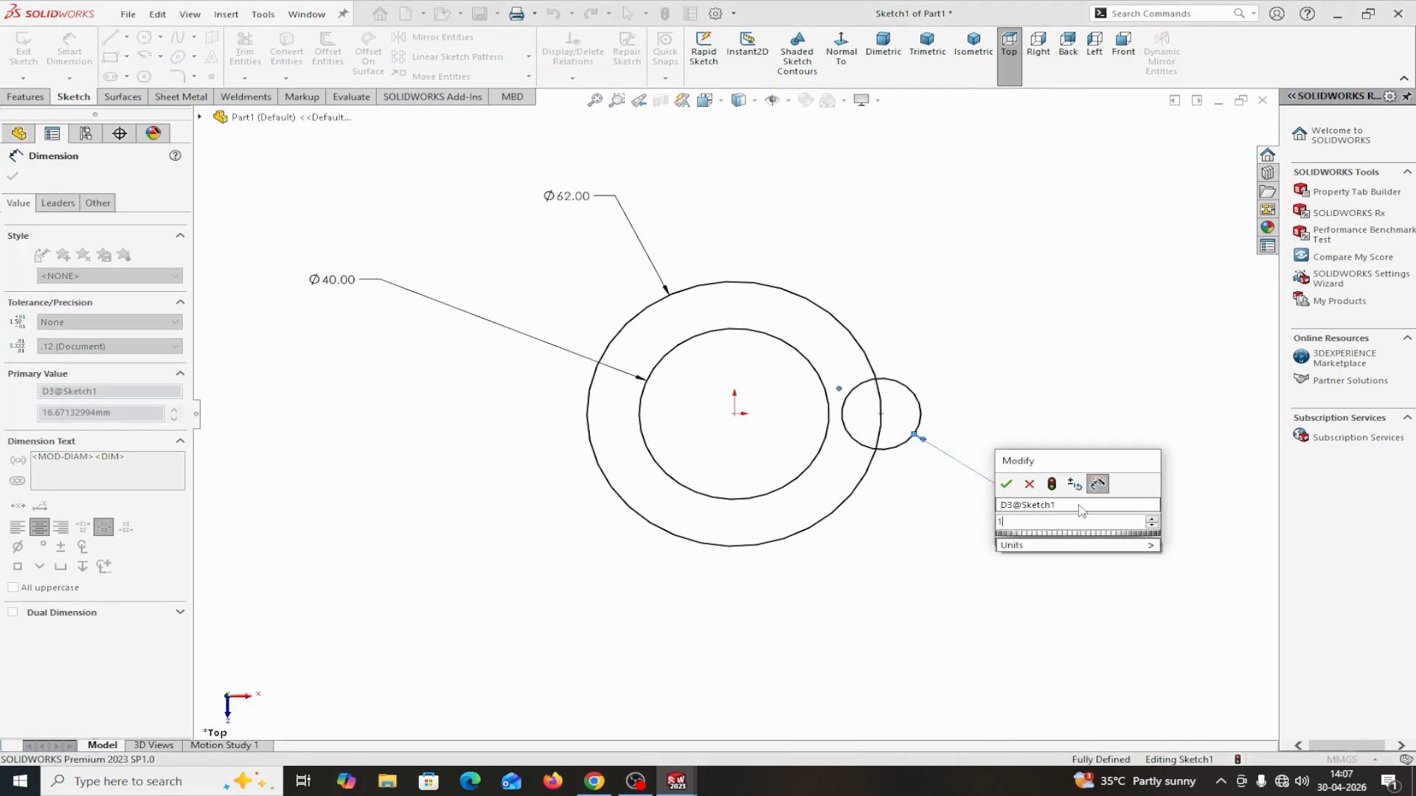
left_click(1006, 484)
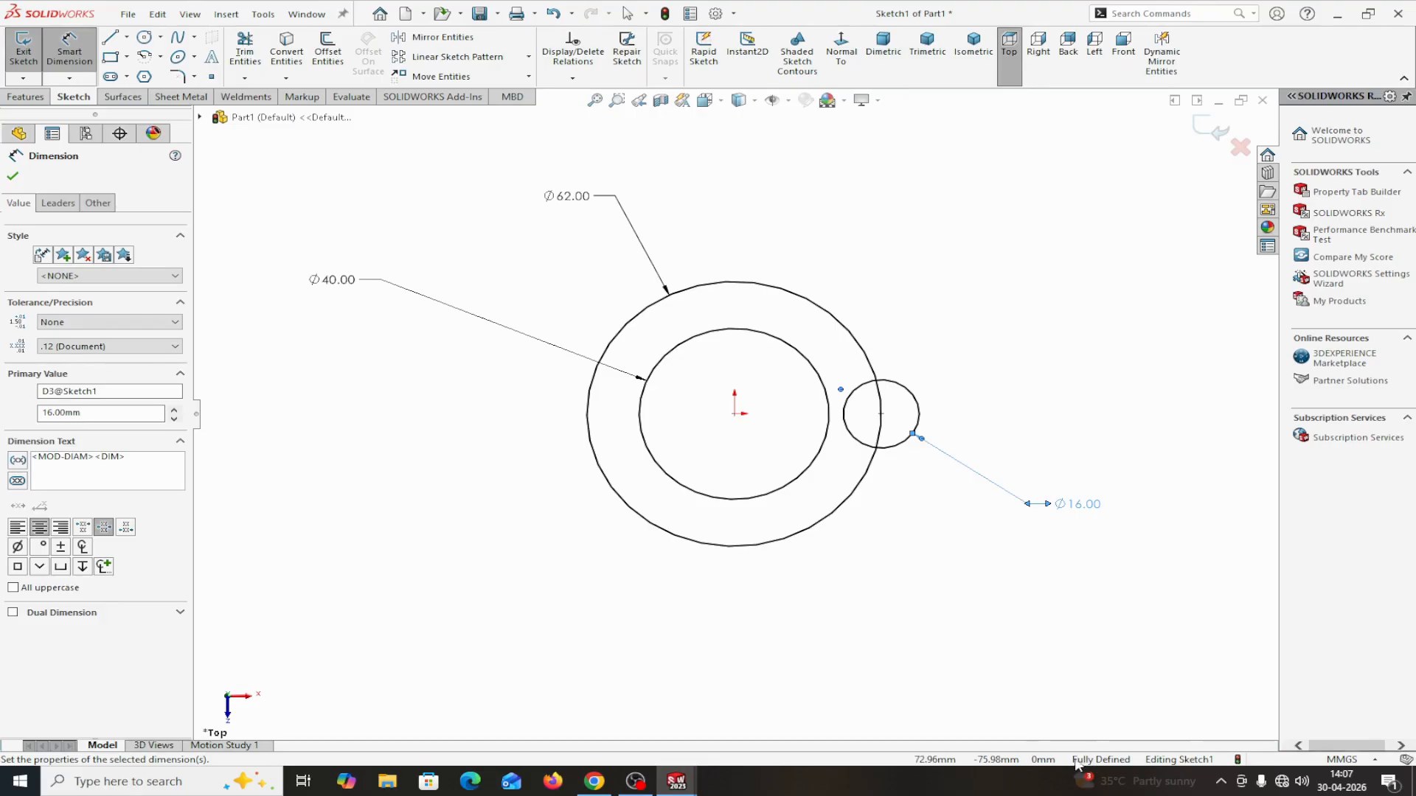
left_click(14, 177)
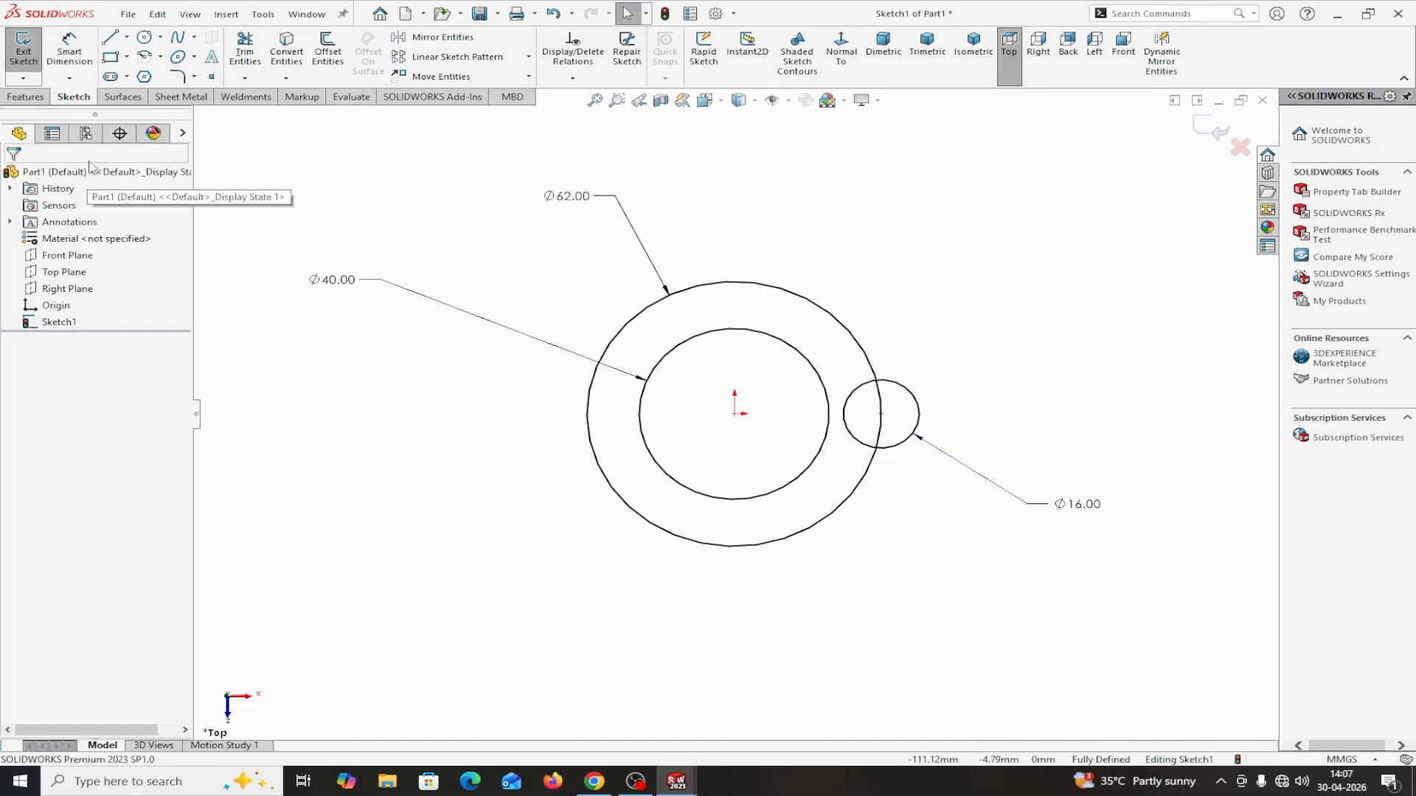
- Create a circular sketch pattern of the 16 mm circle about the origin with 6 equally spaced instances over 360 degrees
left_click(530, 59)
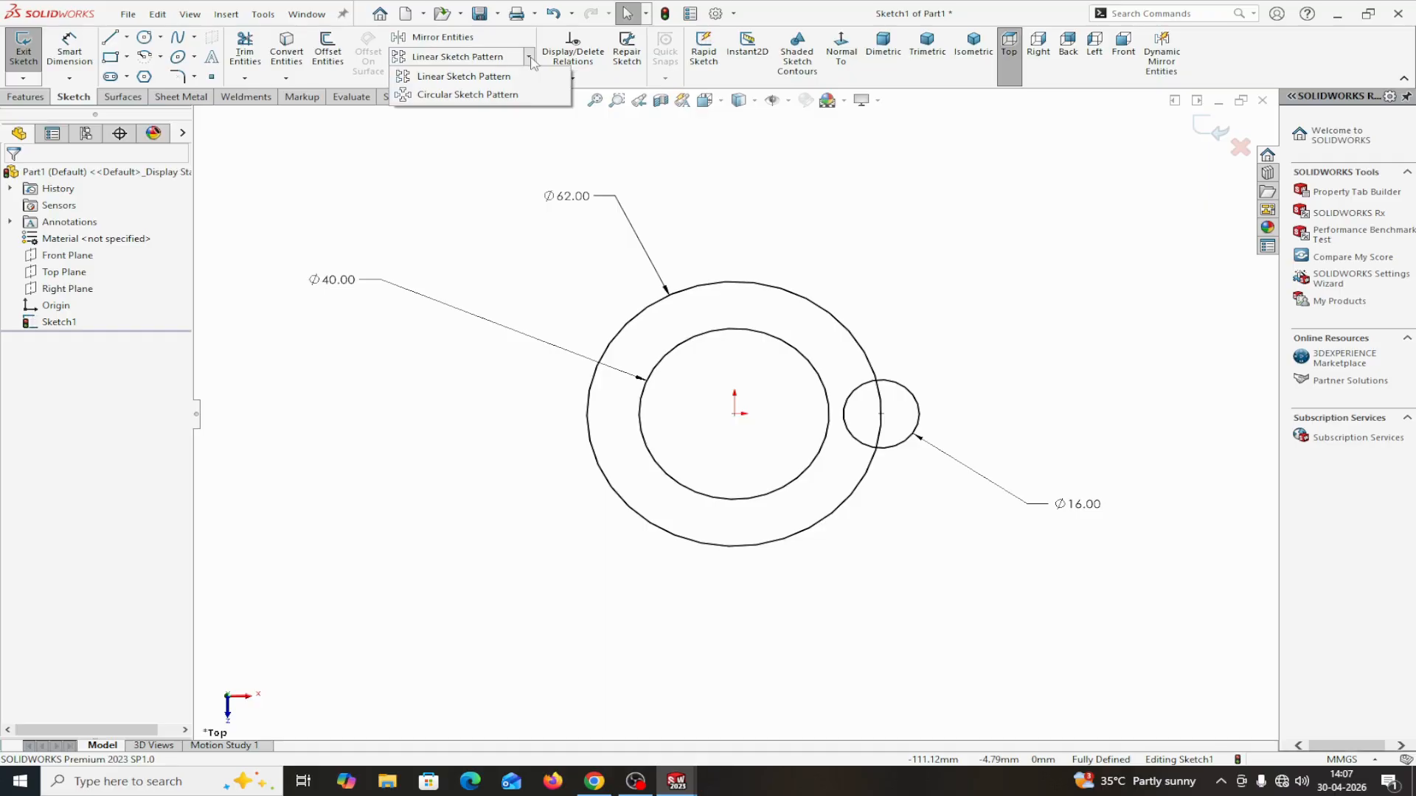
left_click(480, 96)
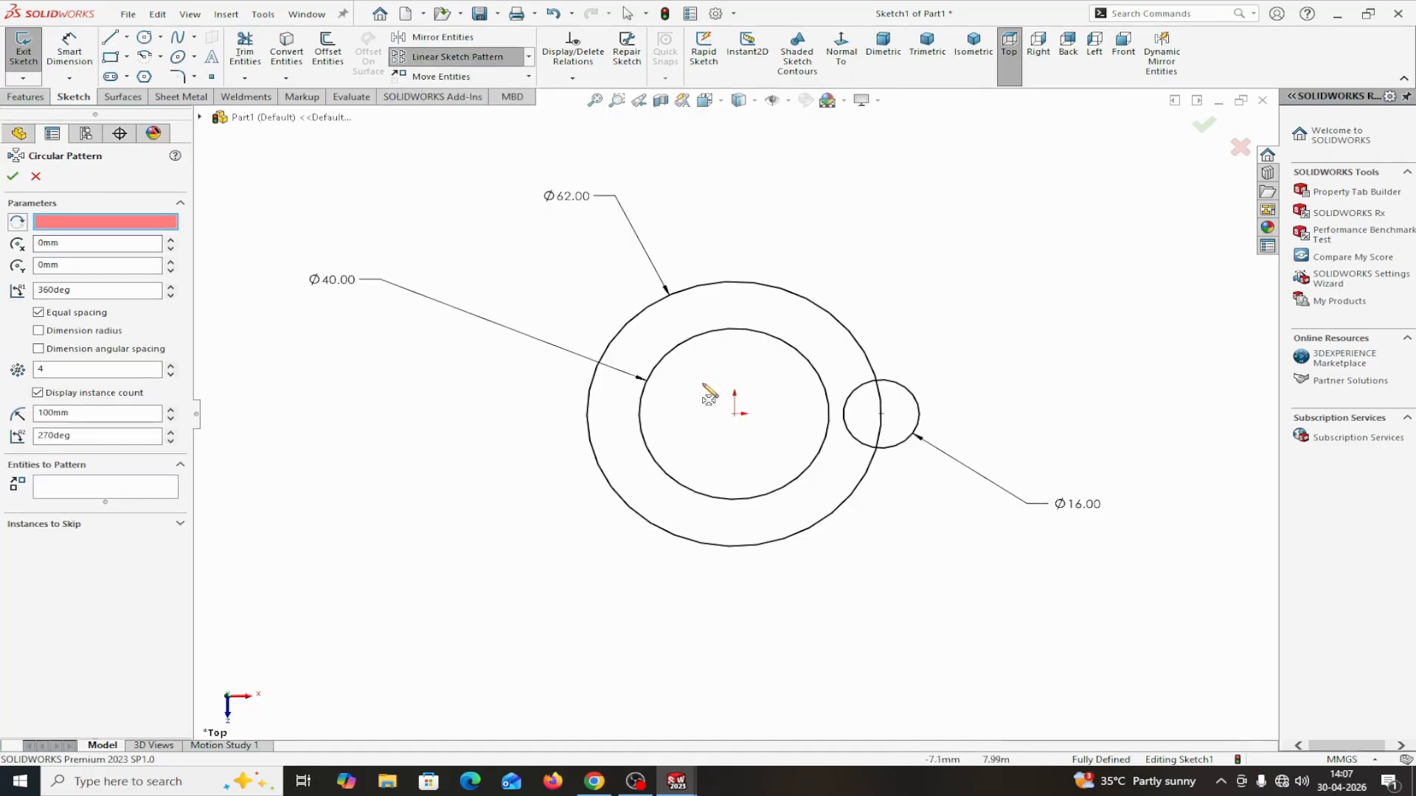
left_click(736, 415)
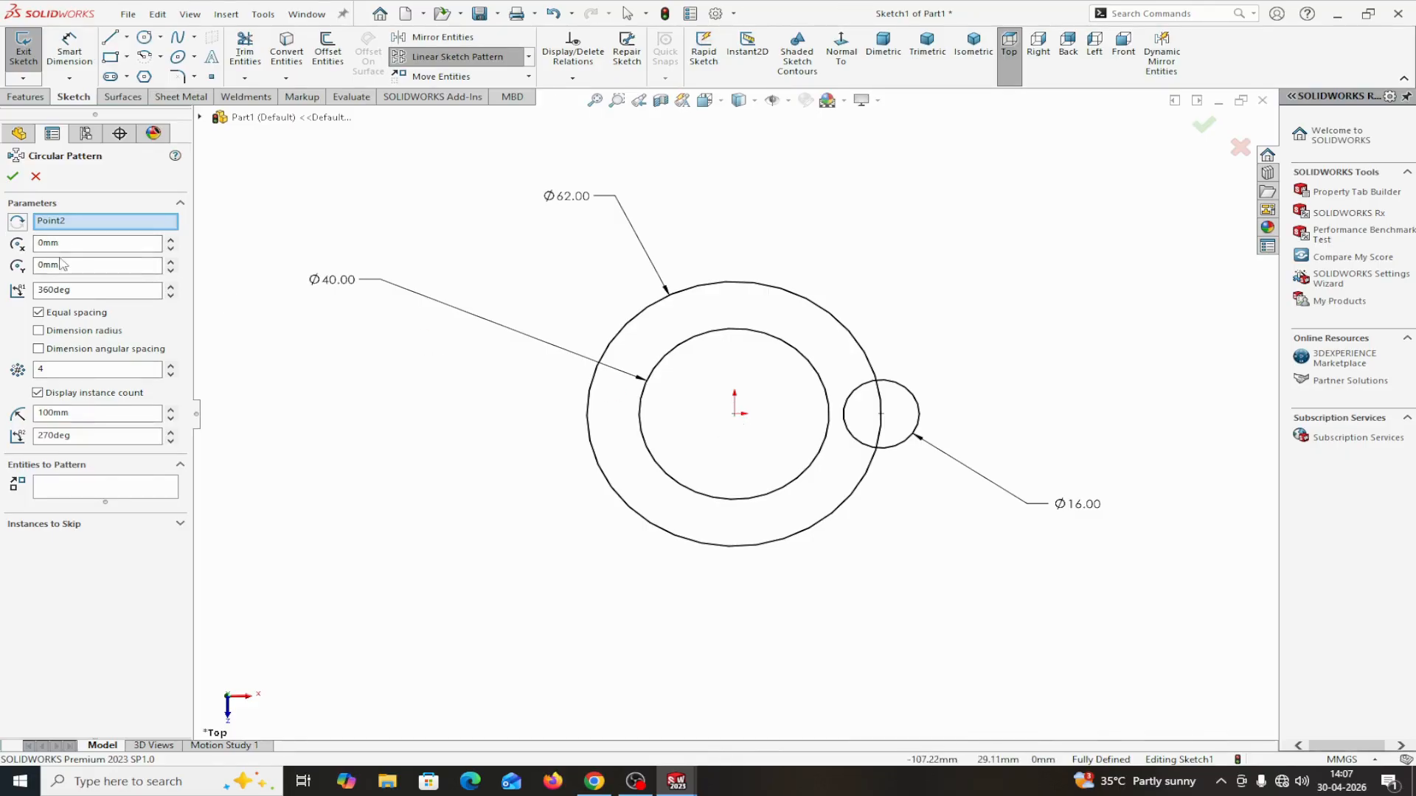
left_click(170, 366)
left_click(170, 366)
left_click(96, 492)
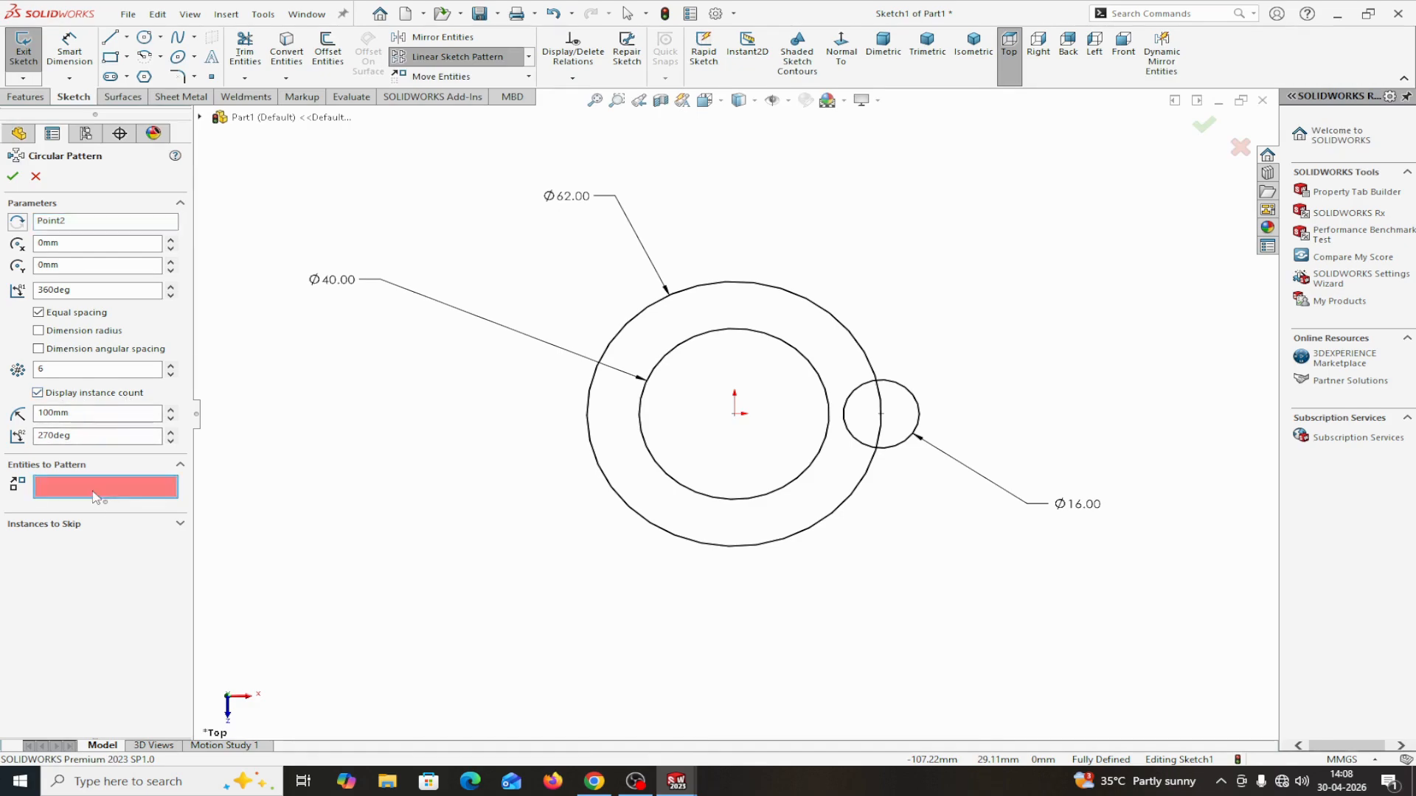
left_click(860, 443)
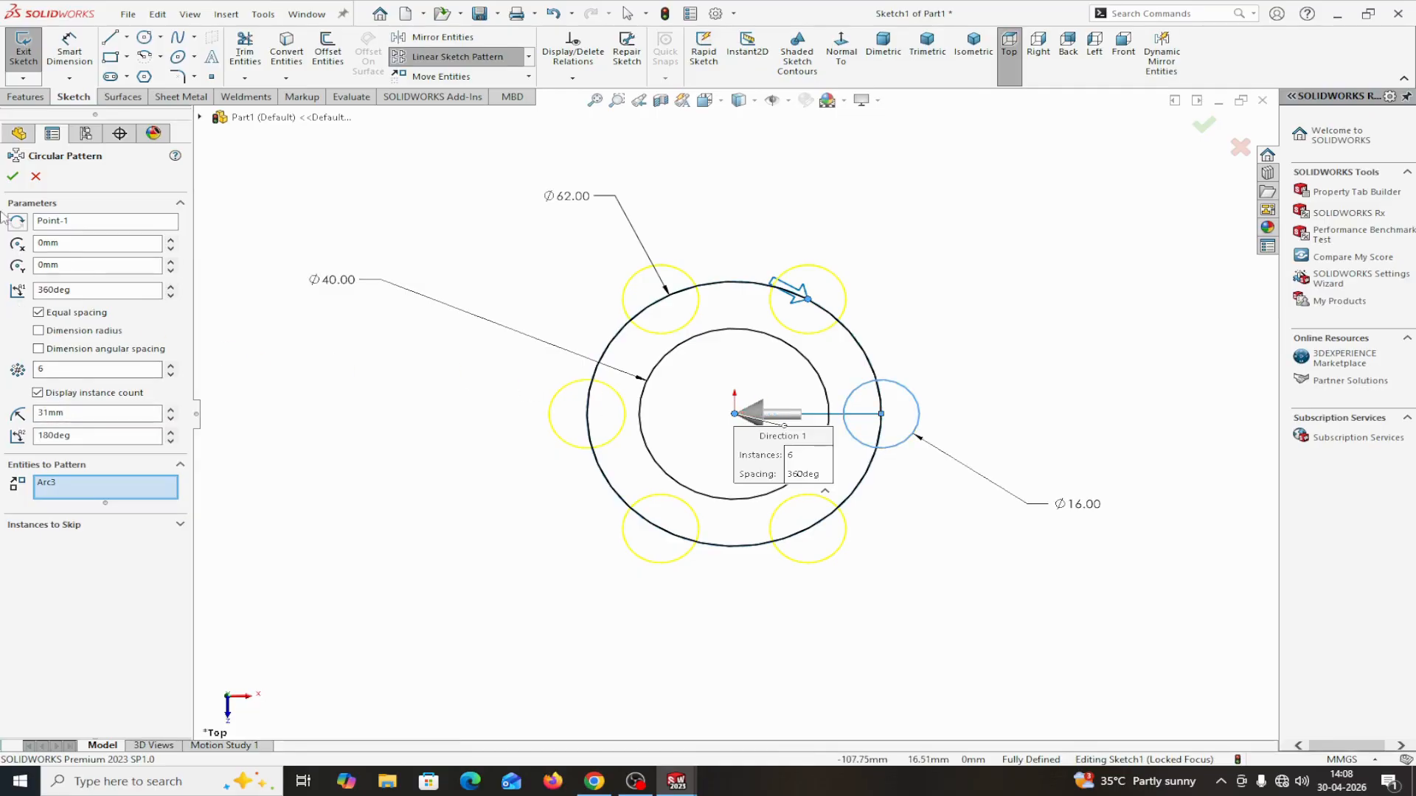
left_click(12, 178)
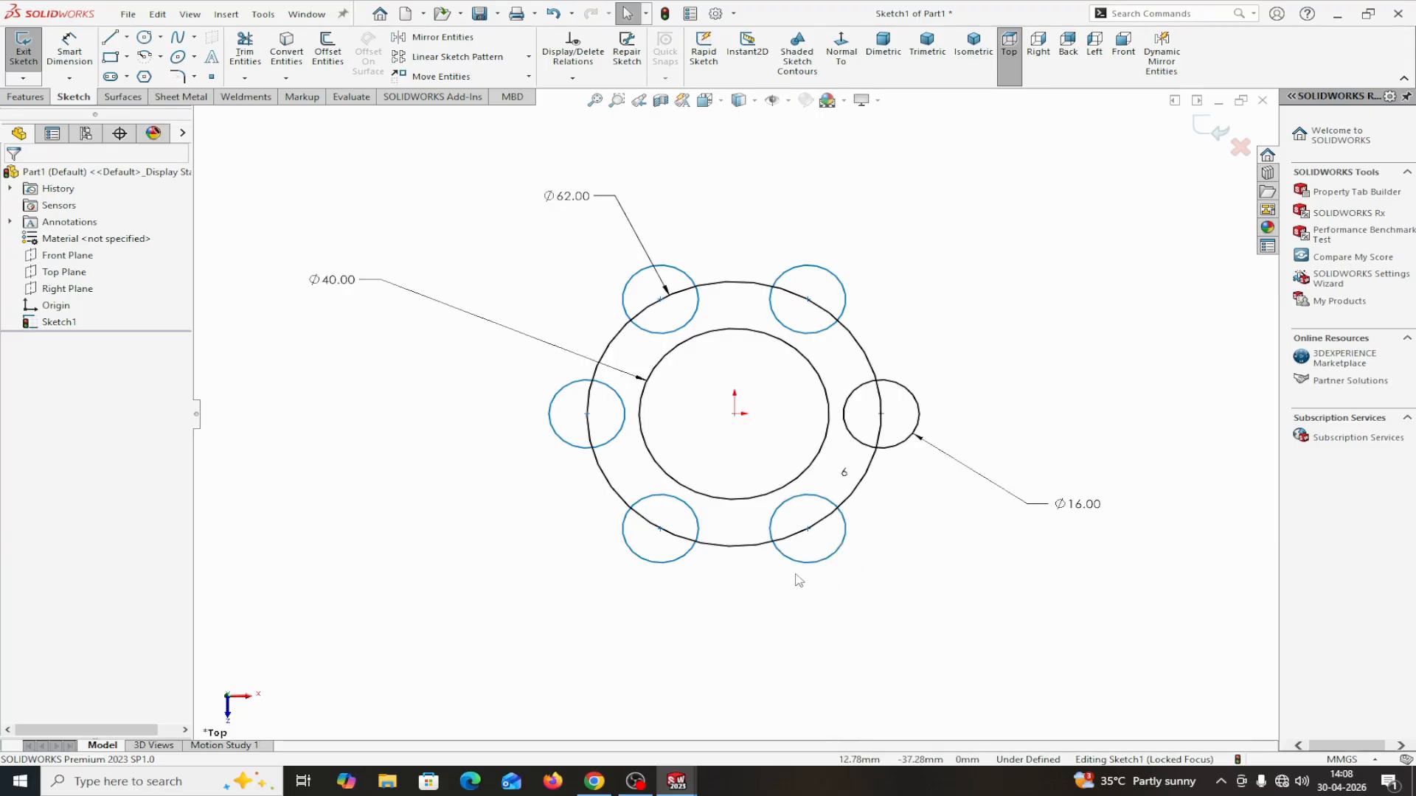
scroll(937, 587, "down", 1)
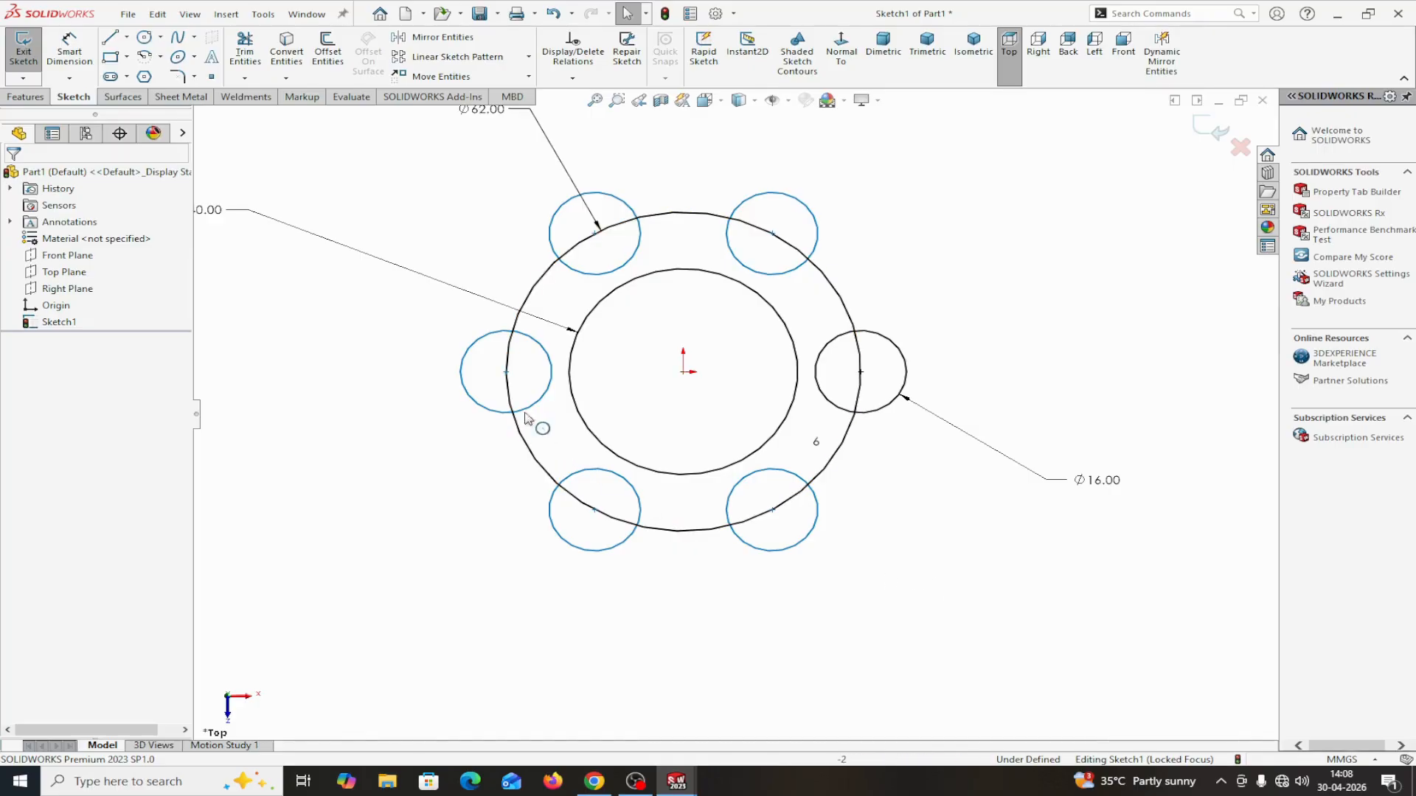
left_click(506, 372)
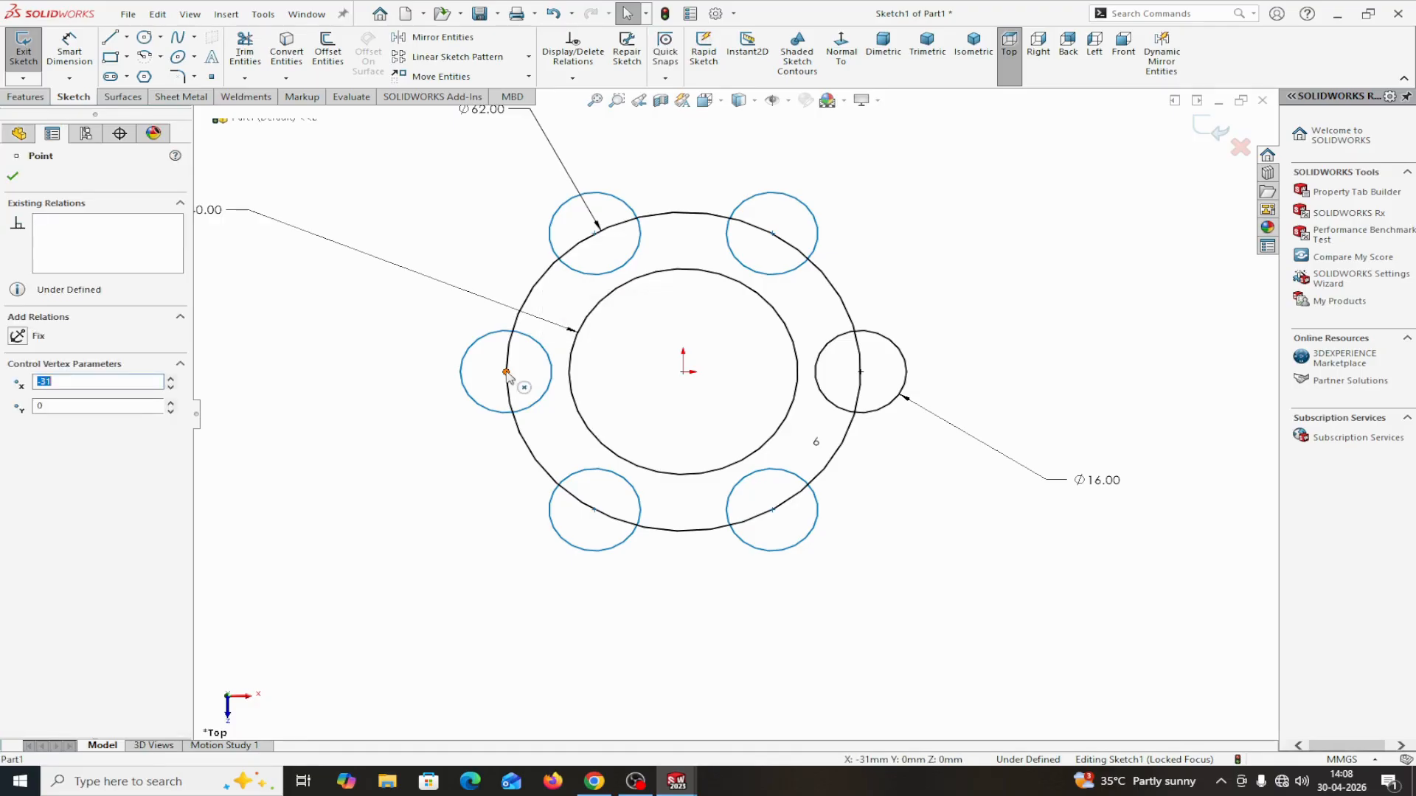
left_click(682, 374, "ctrl")
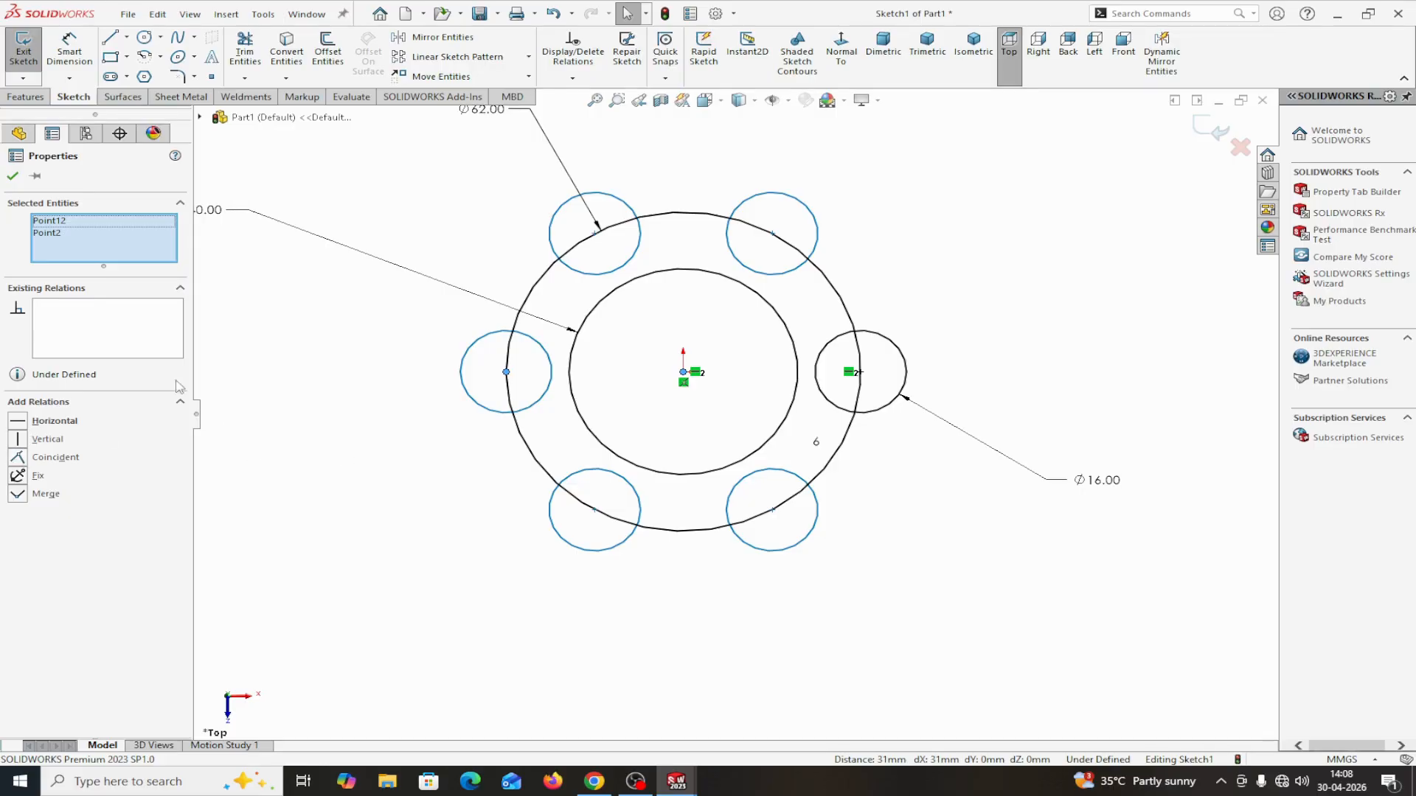
left_click(270, 399)
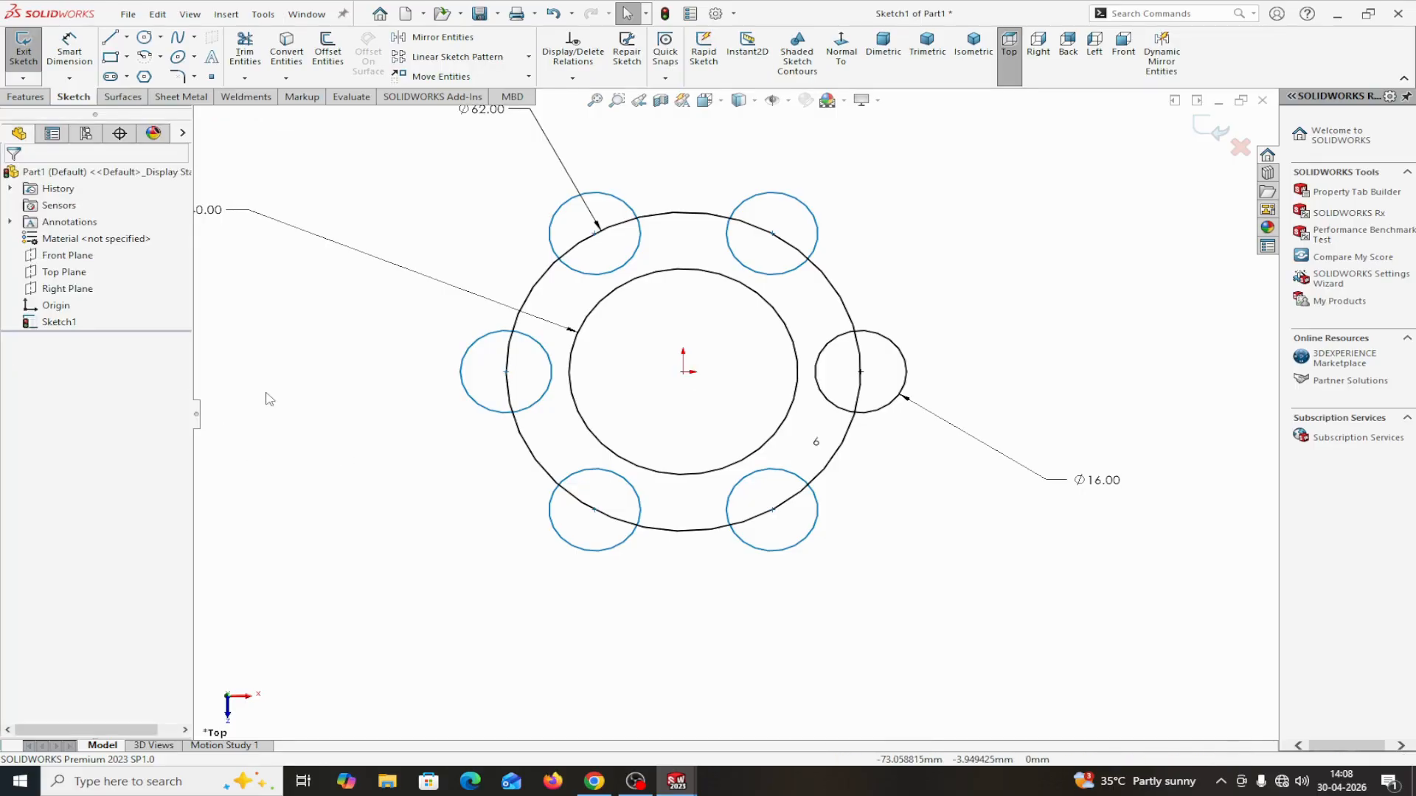
- Add a Coincident relation between the centre of the leftmost patterned circle and the 62 mm circle
left_click(506, 372)
left_click(519, 327, "ctrl")
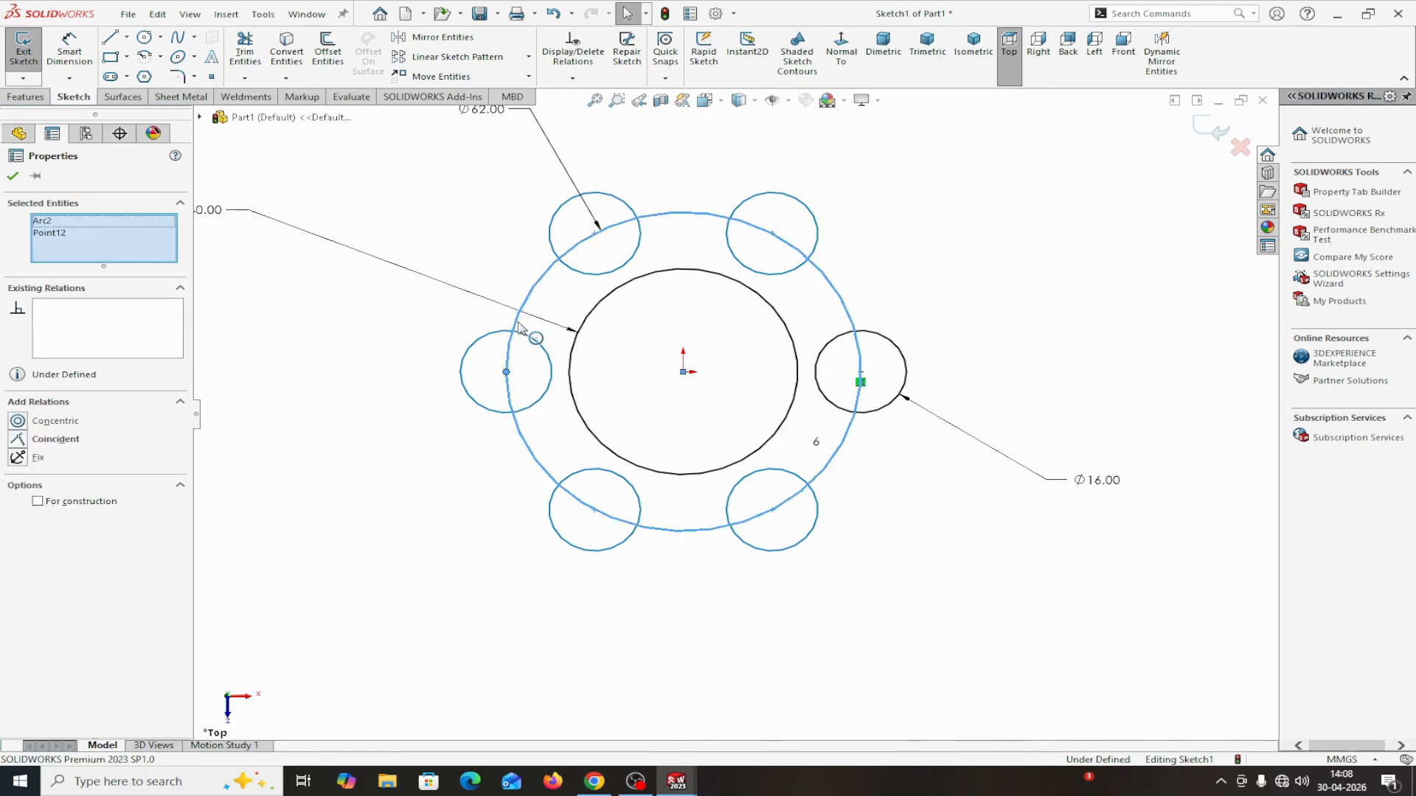
left_click(55, 439)
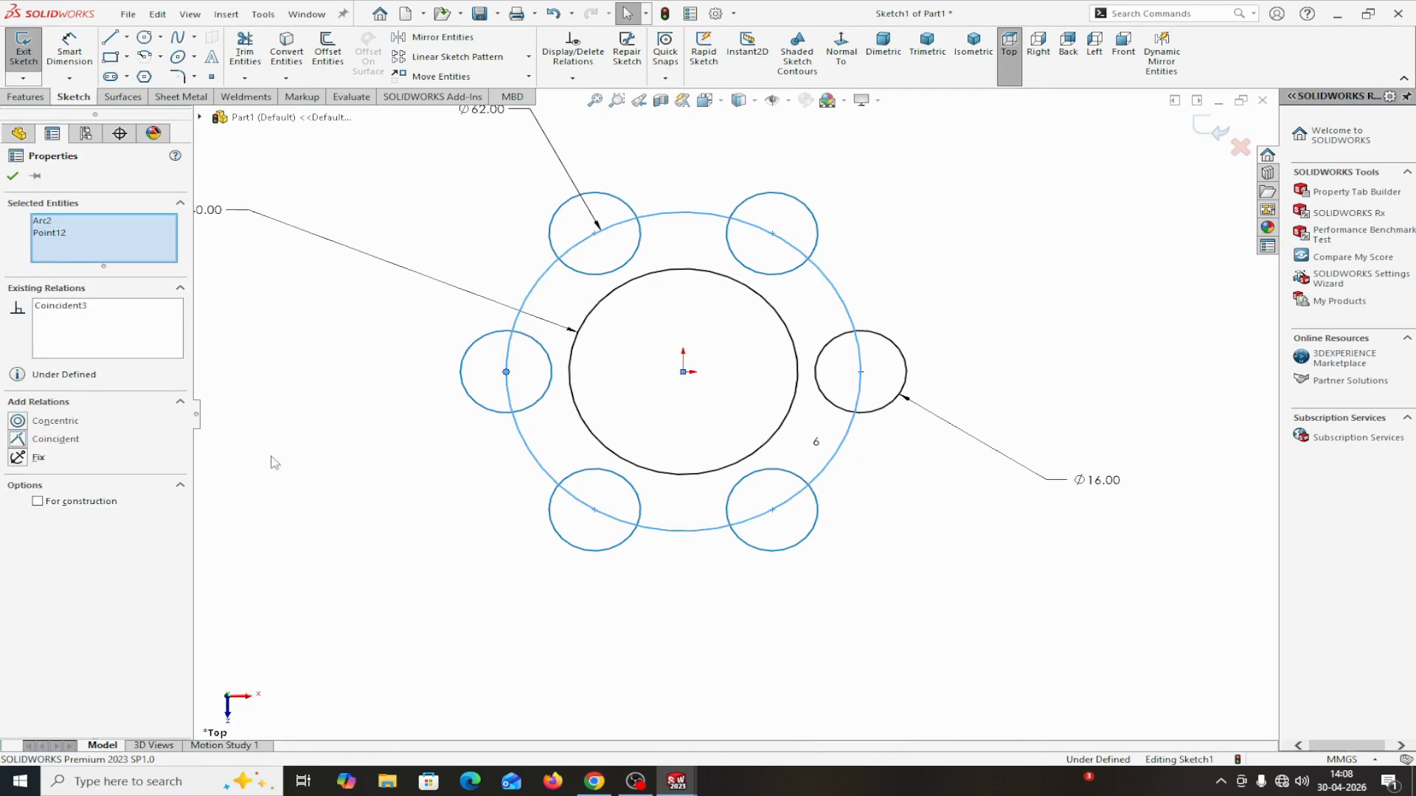
left_click(436, 512)
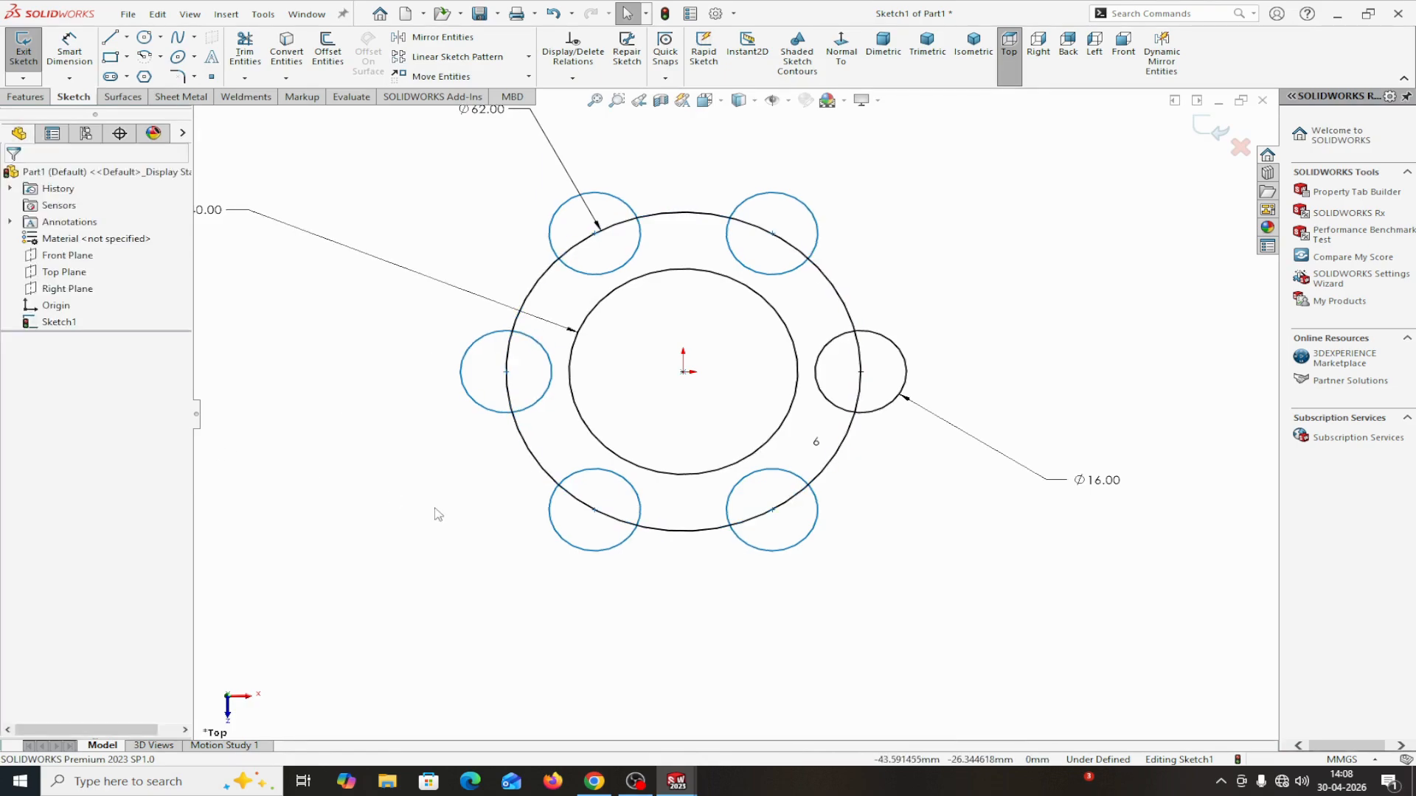
- Add a Coincident relation between the centre of the upper-left patterned circle and the 62 mm circle
left_click(594, 235)
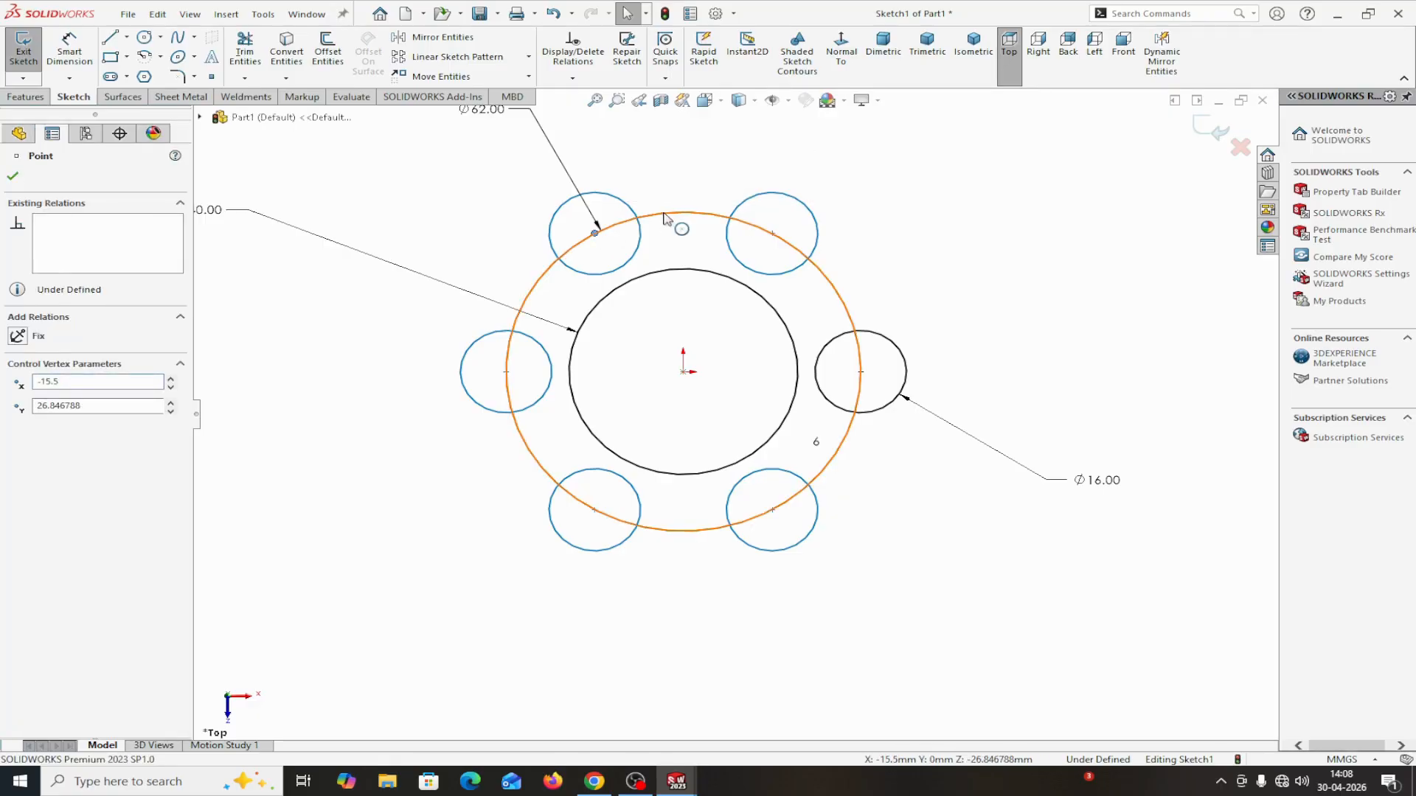
left_click(667, 218, "ctrl")
left_click(21, 439)
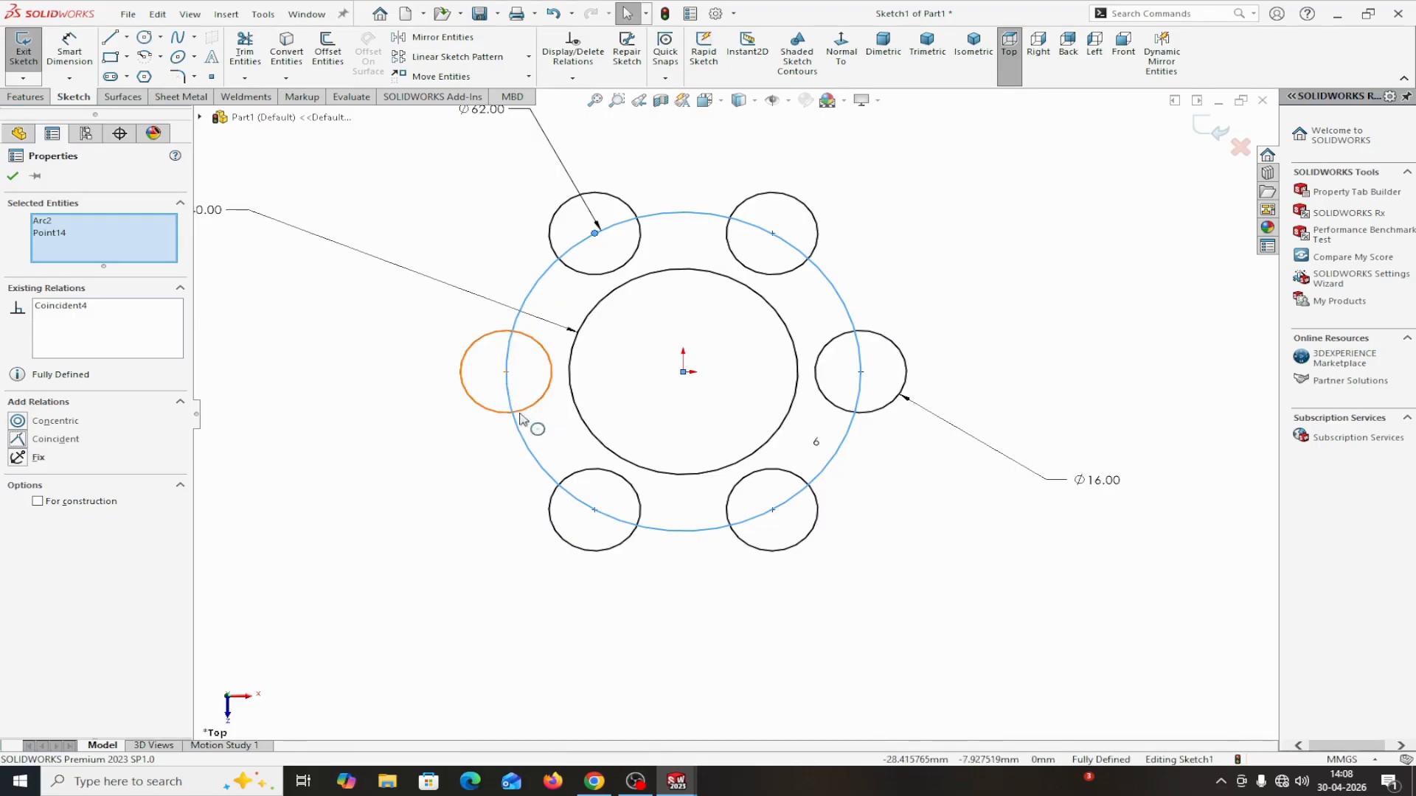
left_click(12, 177)
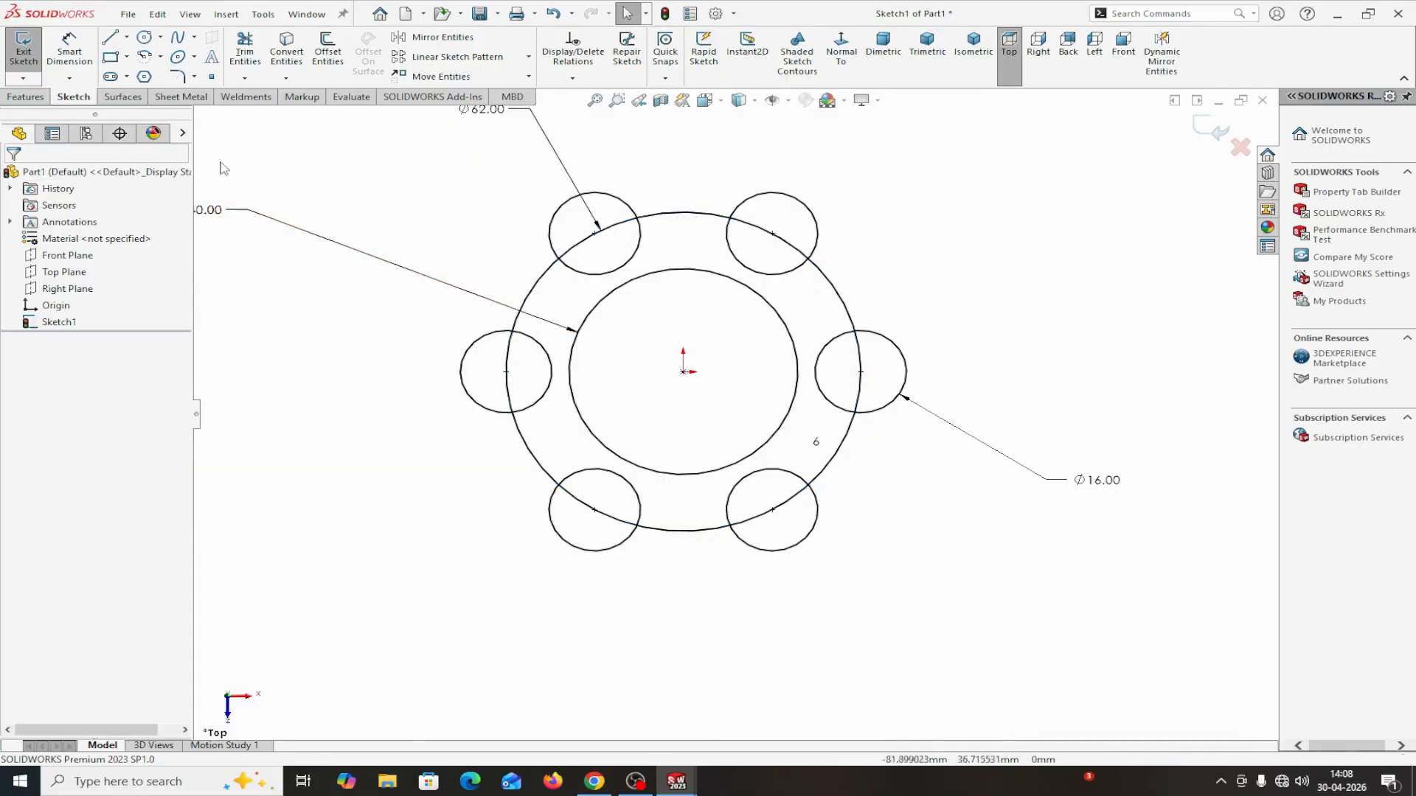
- Trim the 16 mm circles' inner arcs and the 62 mm circle's enclosed segments at the right, upper-right and upper-left lobes
left_click(245, 50)
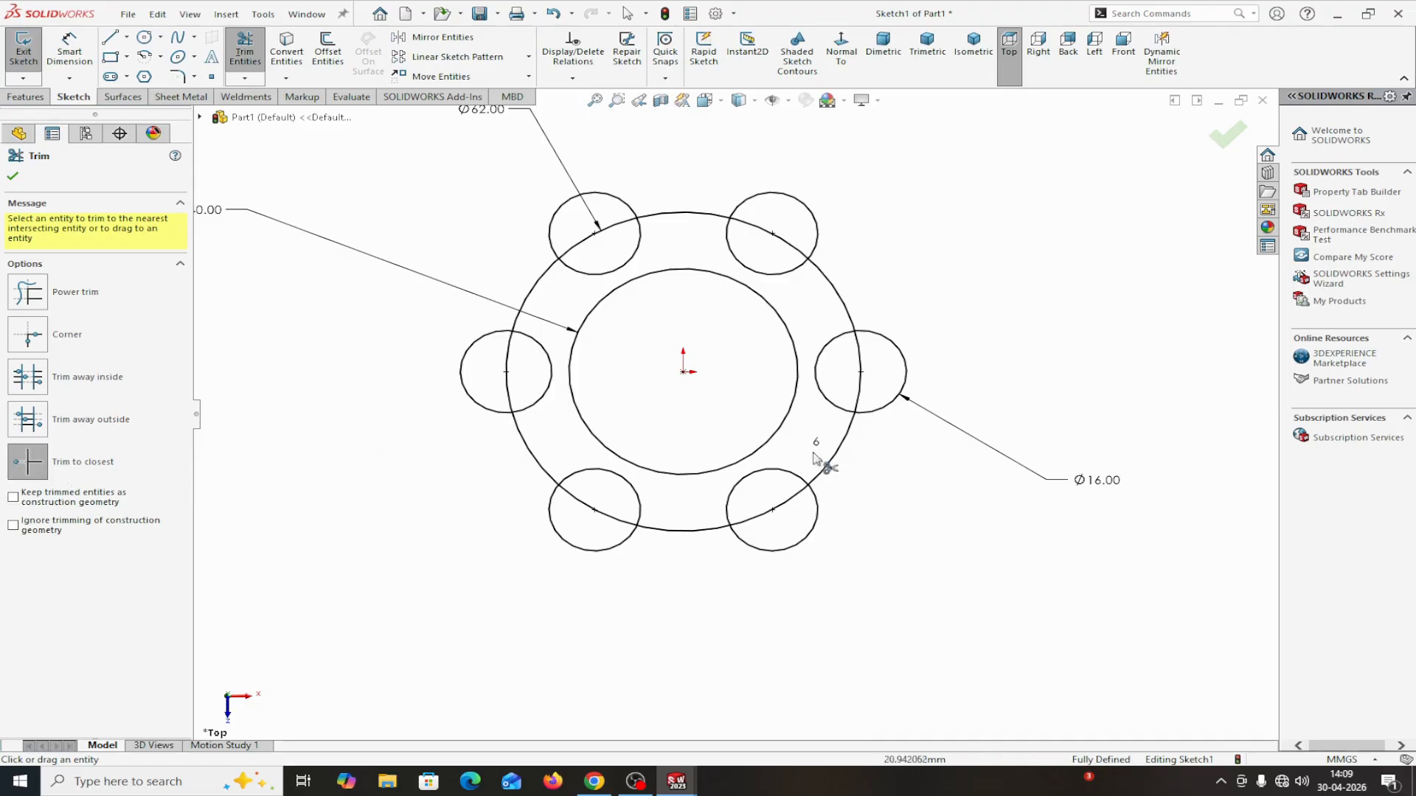
left_click(834, 407)
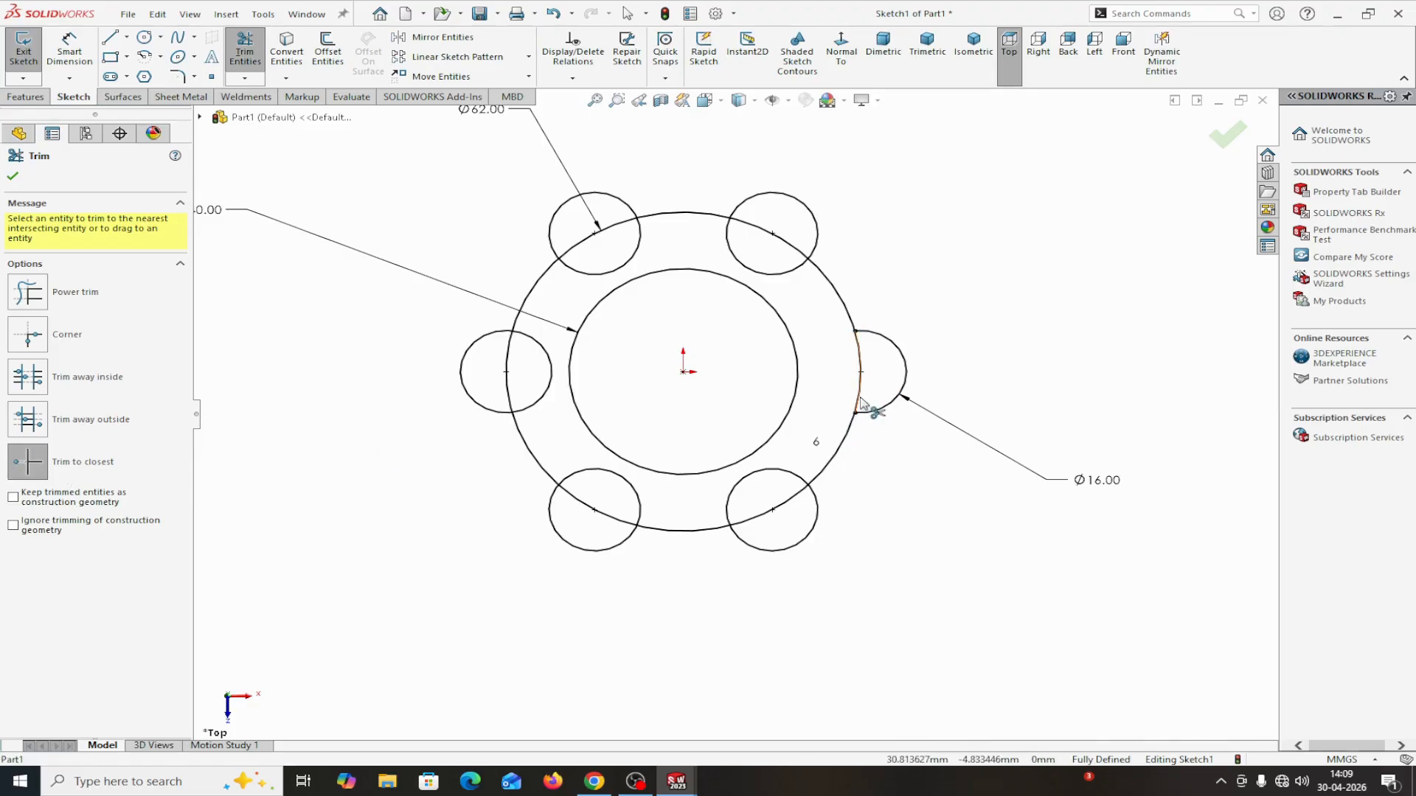
left_click(860, 399)
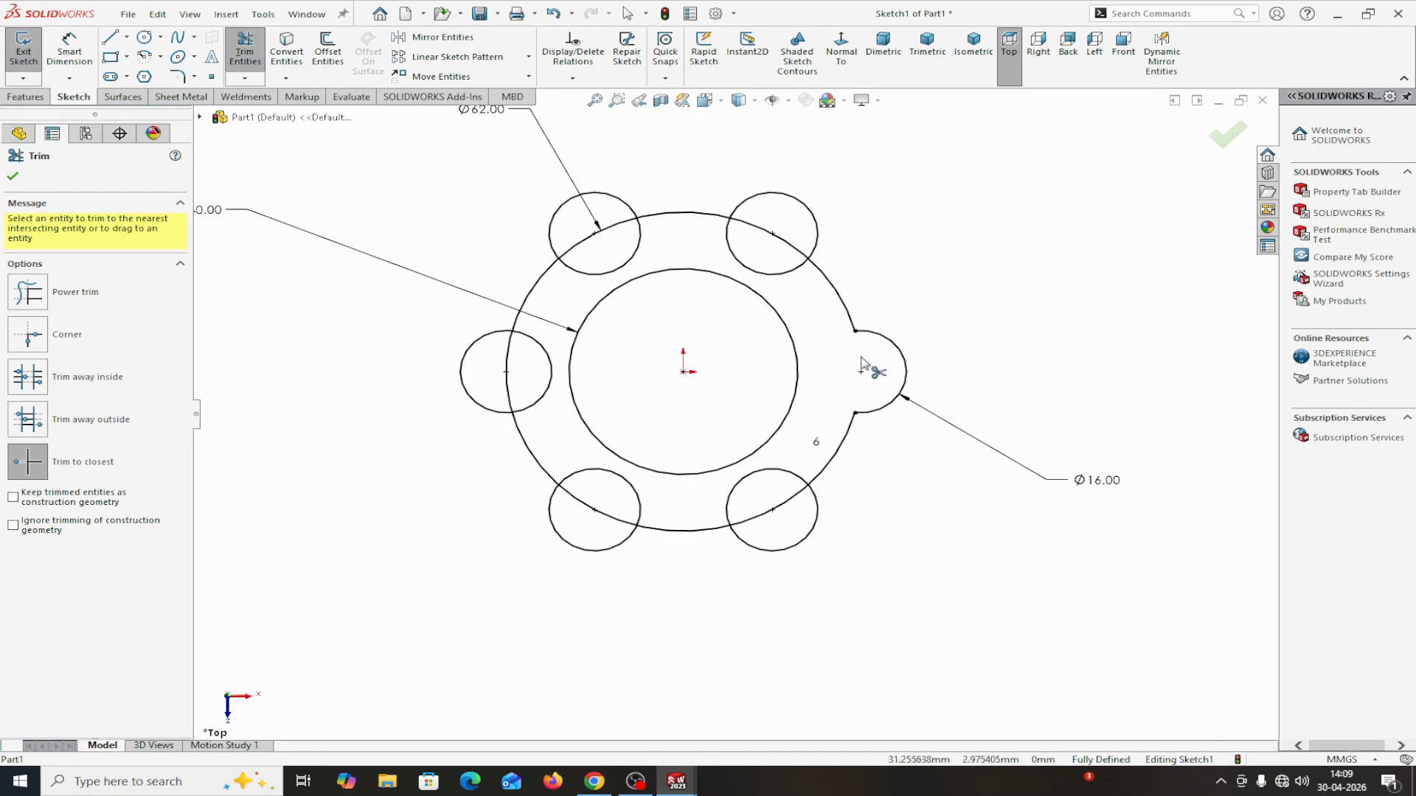
left_click(792, 273)
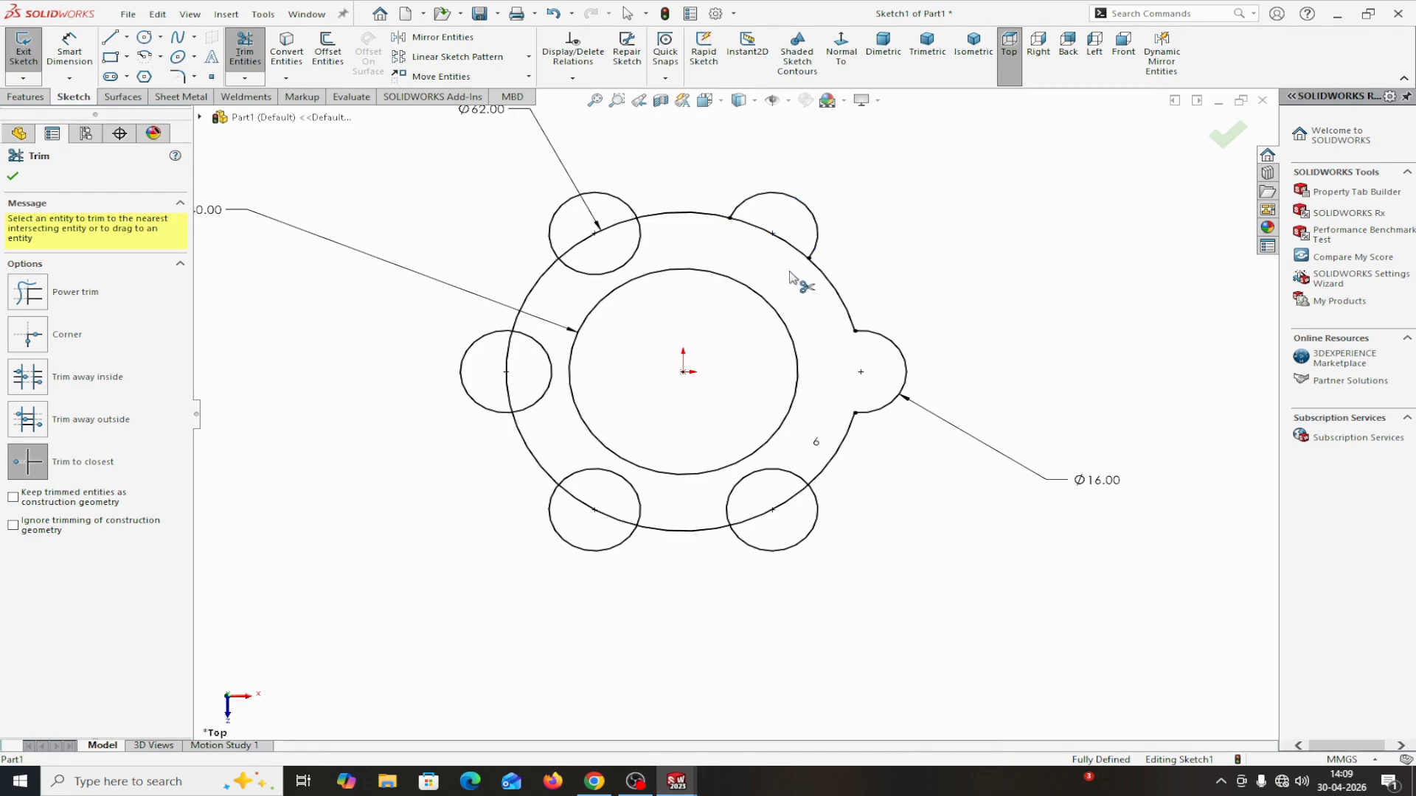
left_click(783, 245)
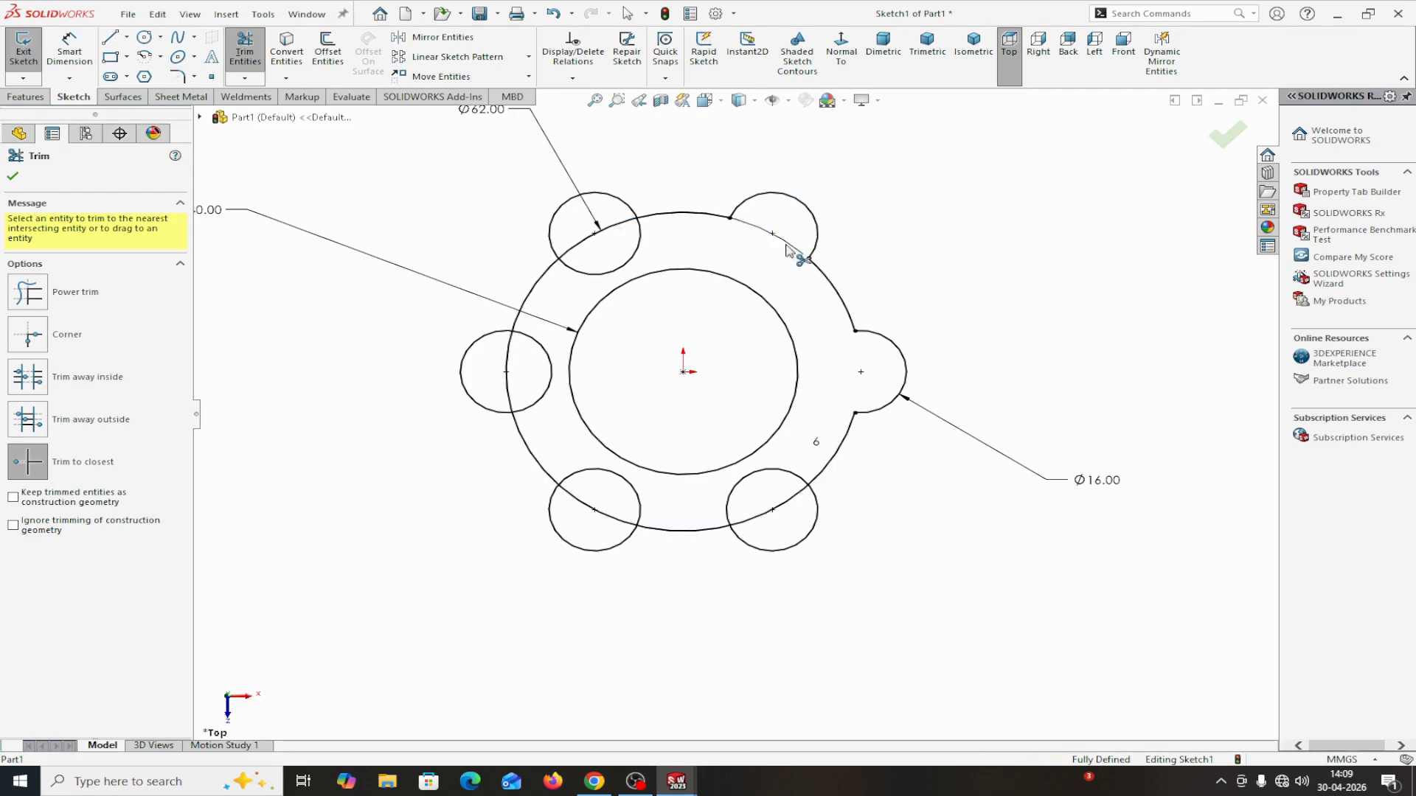
left_click(627, 260)
left_click(625, 227)
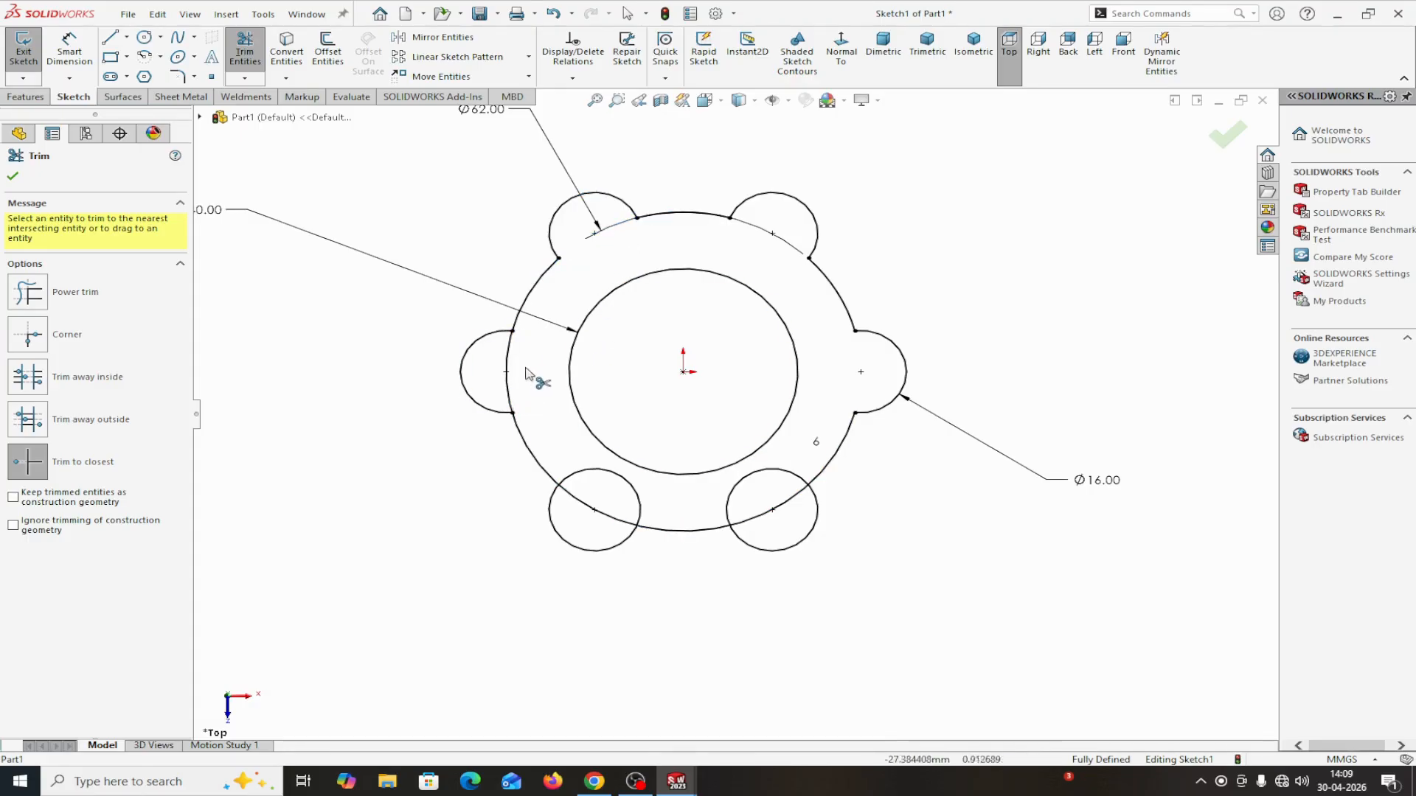
- Trim the remaining inner arcs and enclosed 62 mm circle segments at the left, lower-left and lower-right lobes
left_click(507, 387)
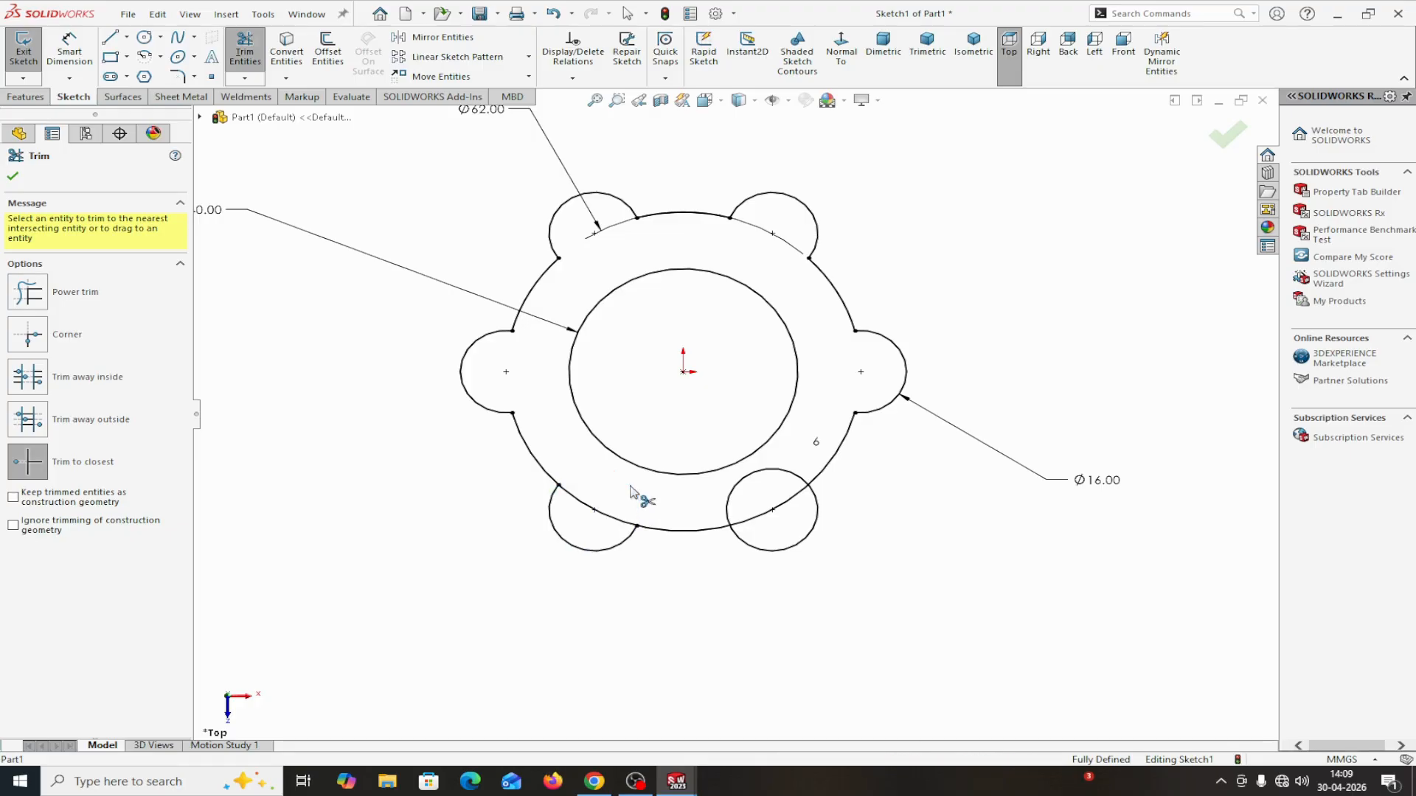
left_click(625, 519)
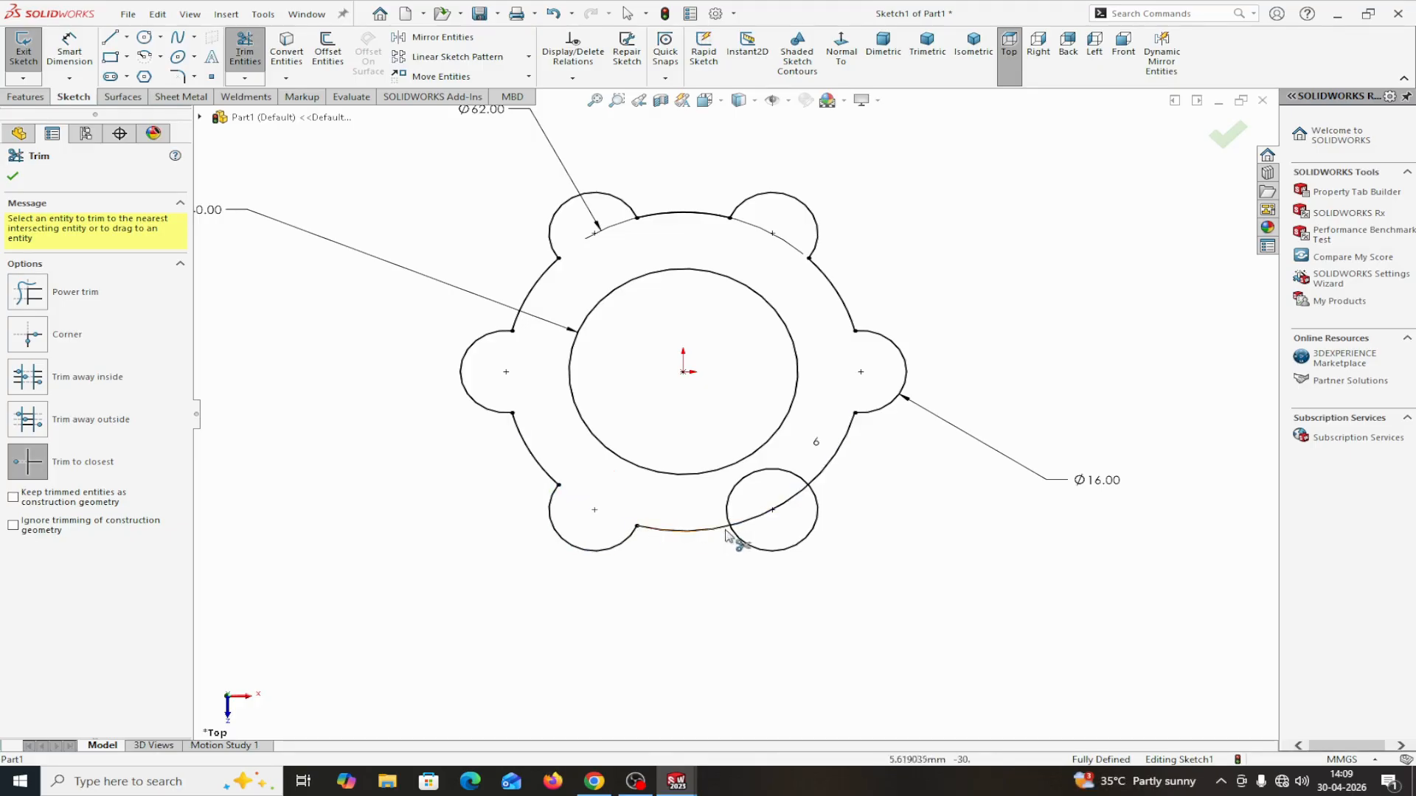
left_click(758, 513)
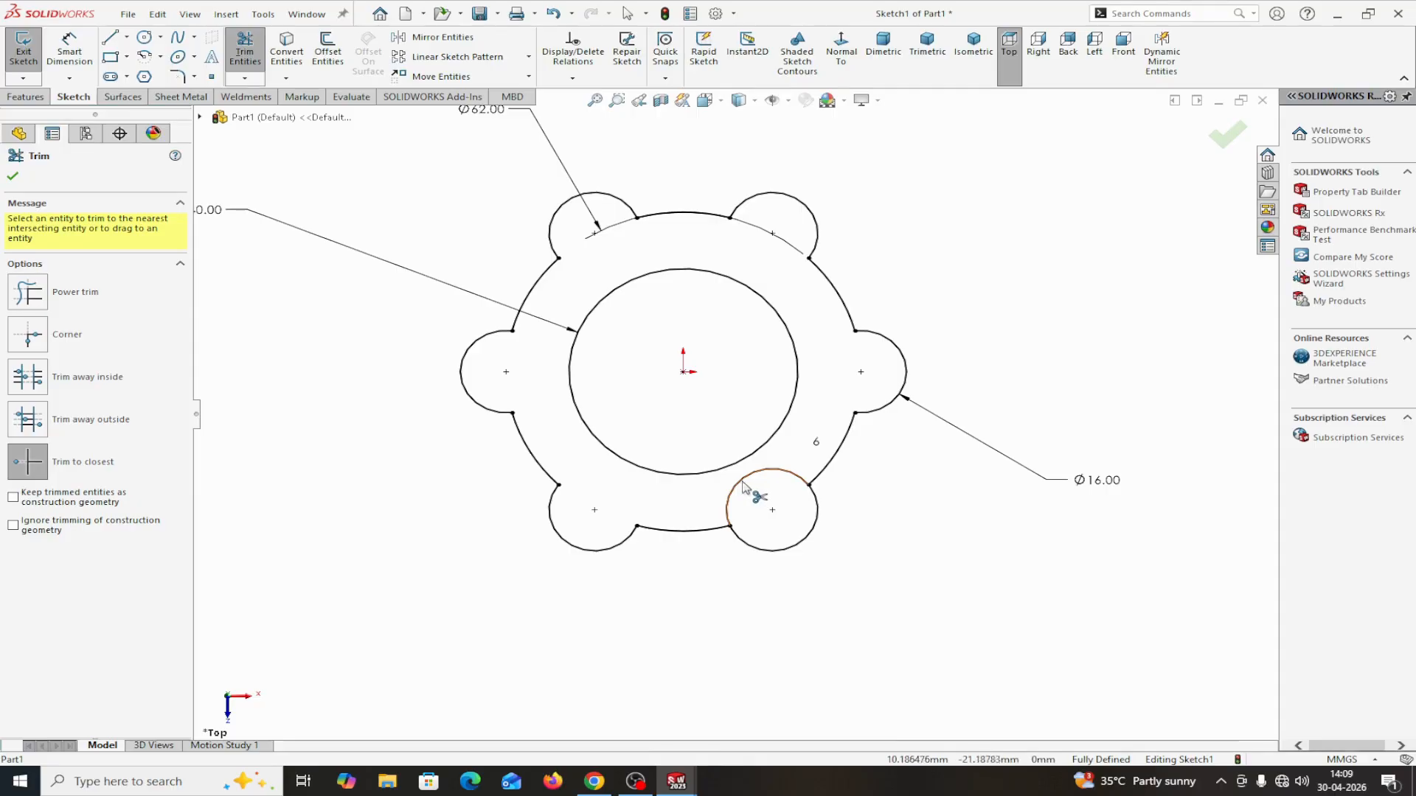
left_click(743, 484)
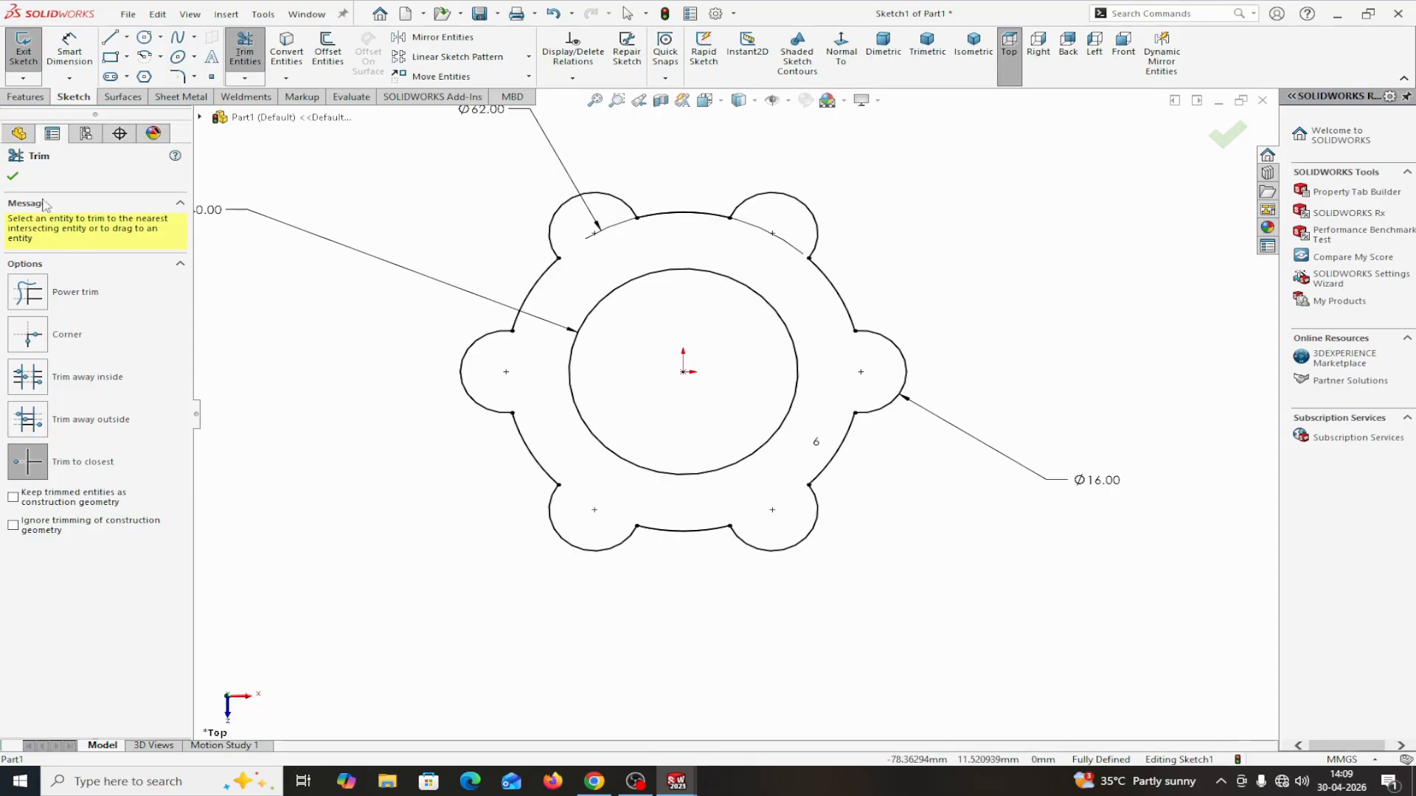
left_click(14, 177)
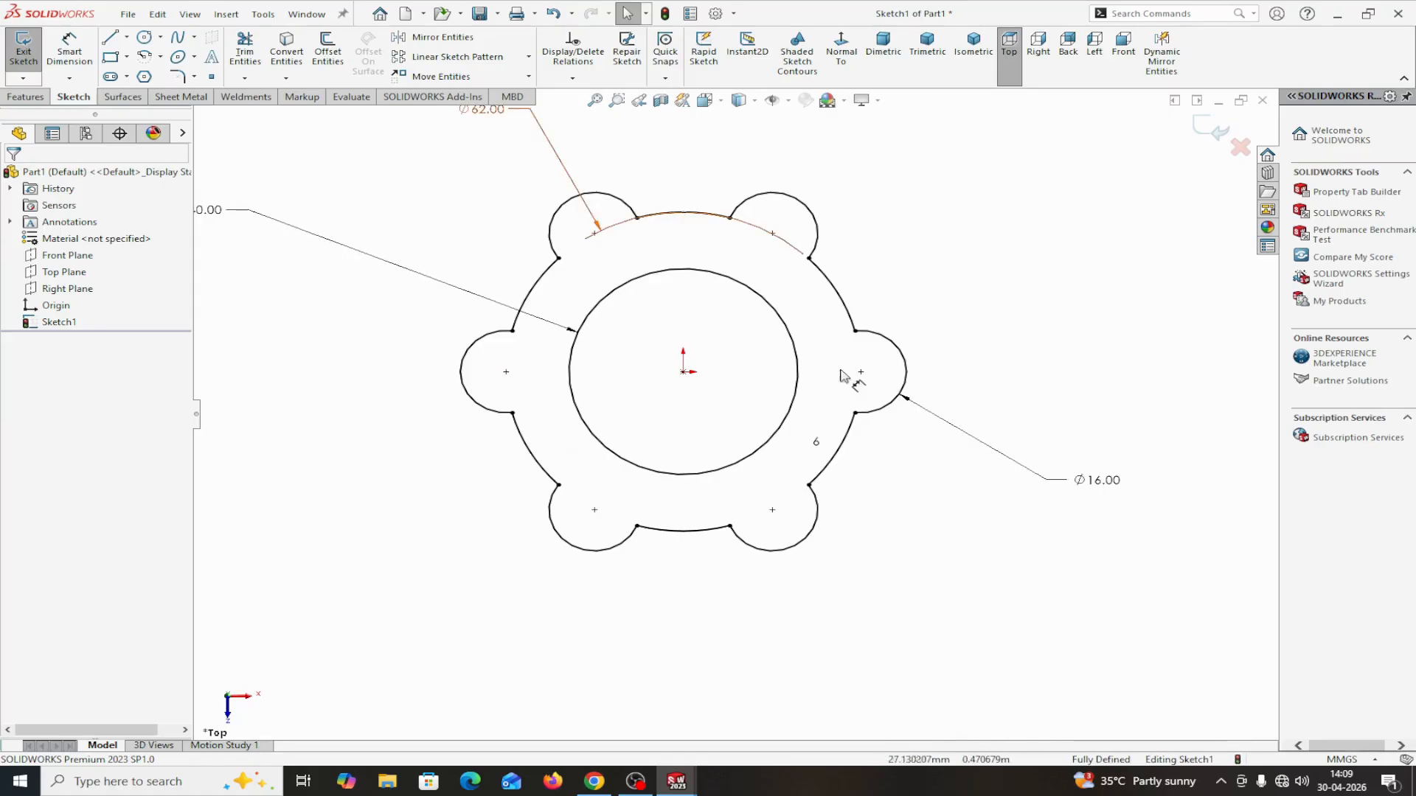
- Sketch a circle about 9.5 mm in diameter on the centre point of the right lobe
left_click(145, 38)
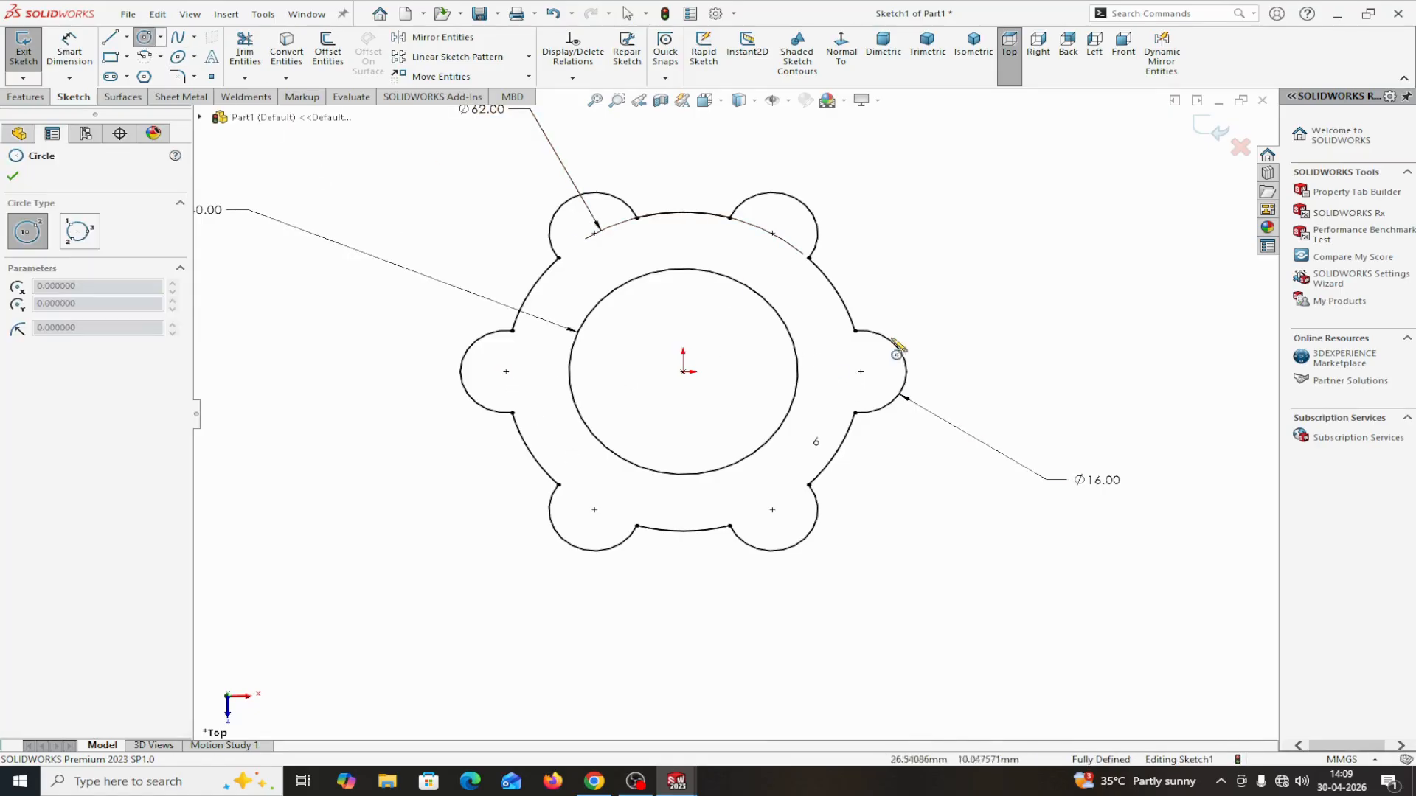
left_click(861, 372)
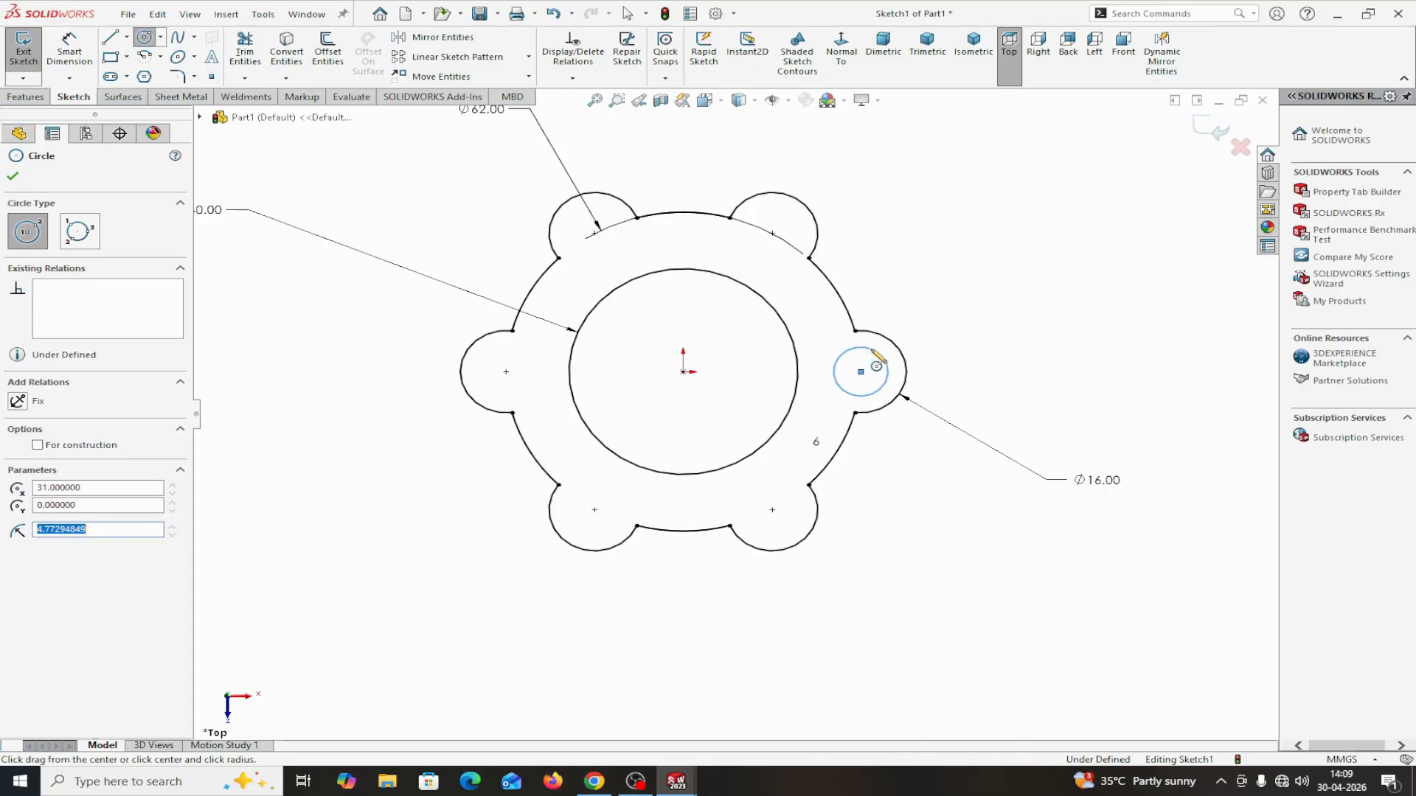
left_click(878, 355)
right_click(874, 345)
left_click(902, 361)
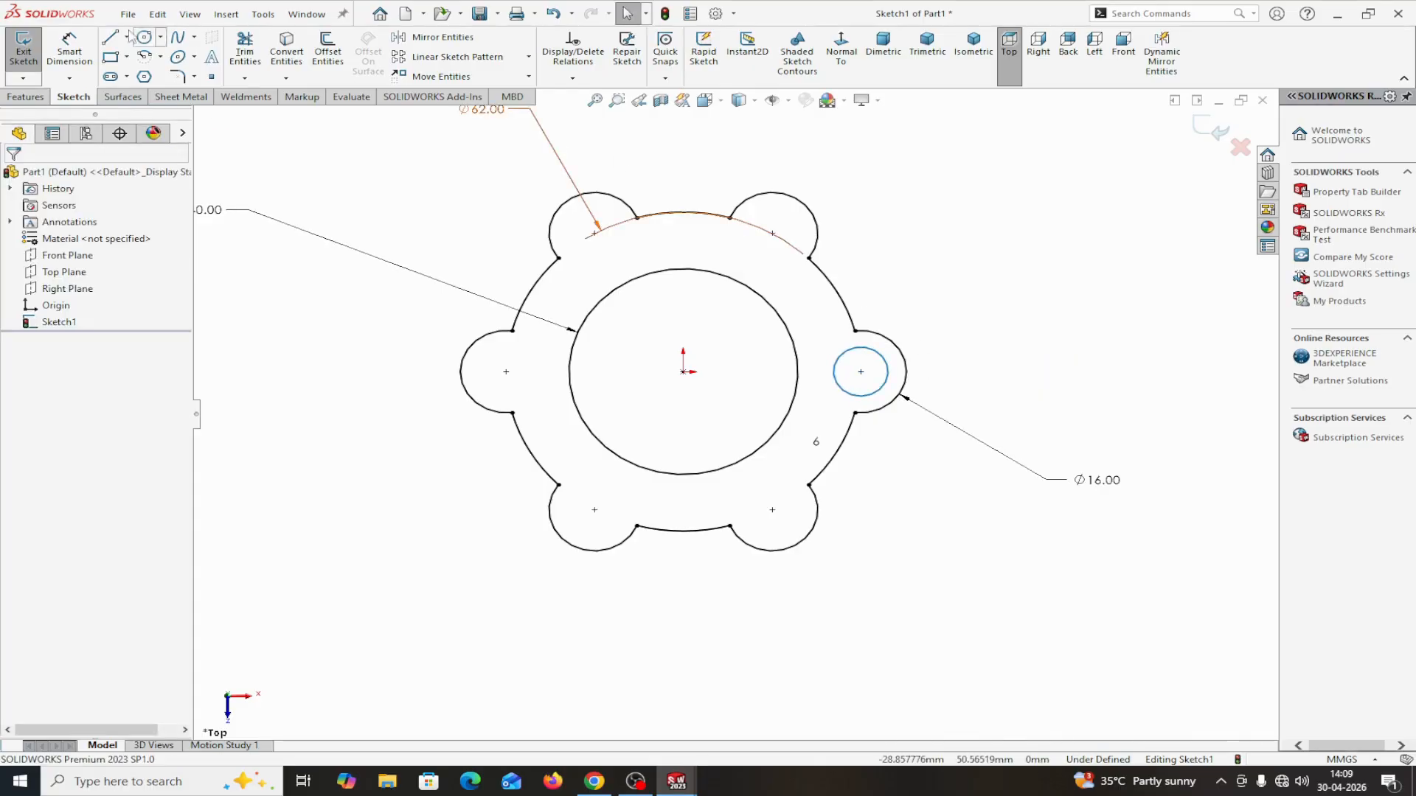
- Dimension the hole circle in the right lobe at 8 mm diameter
left_click(69, 49)
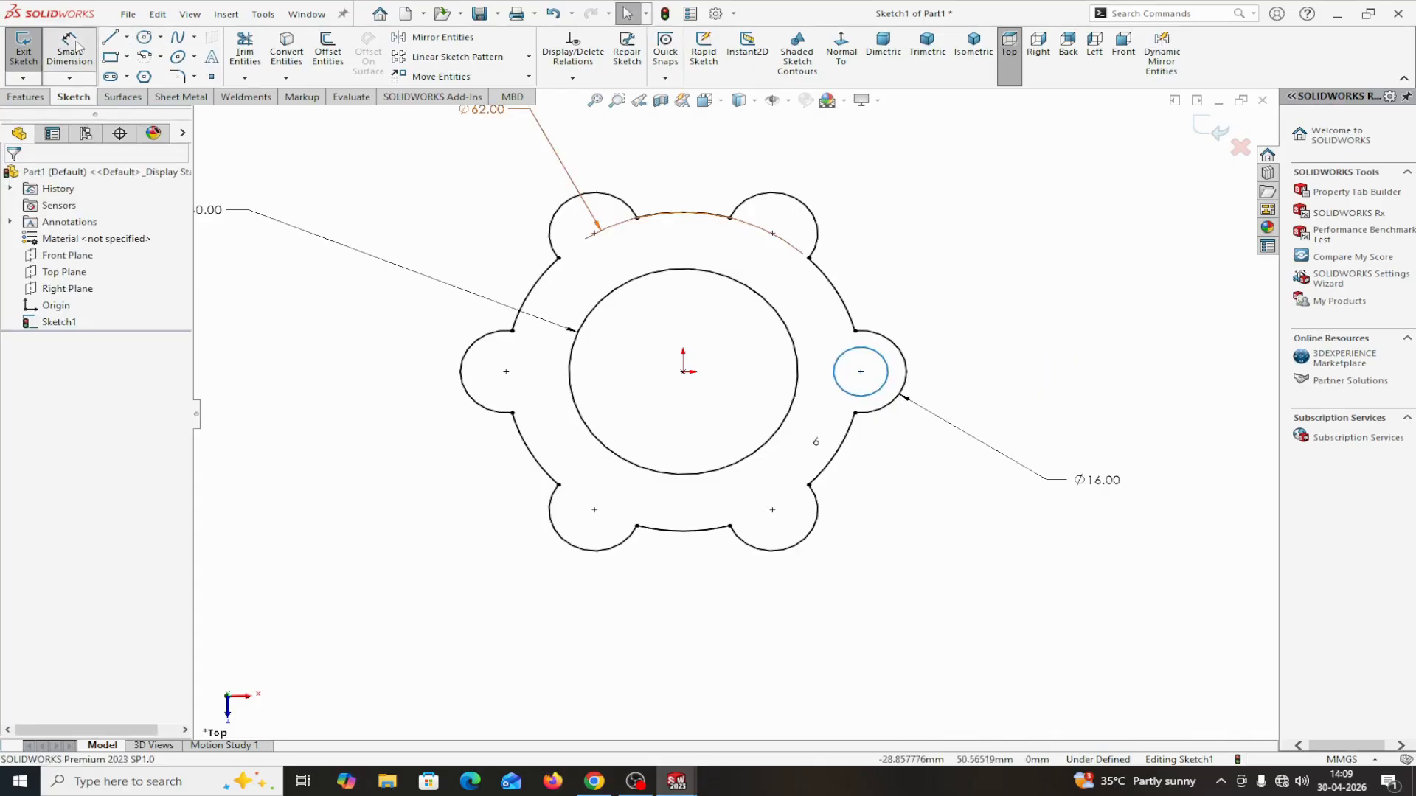
left_click(885, 394)
left_click(1069, 324)
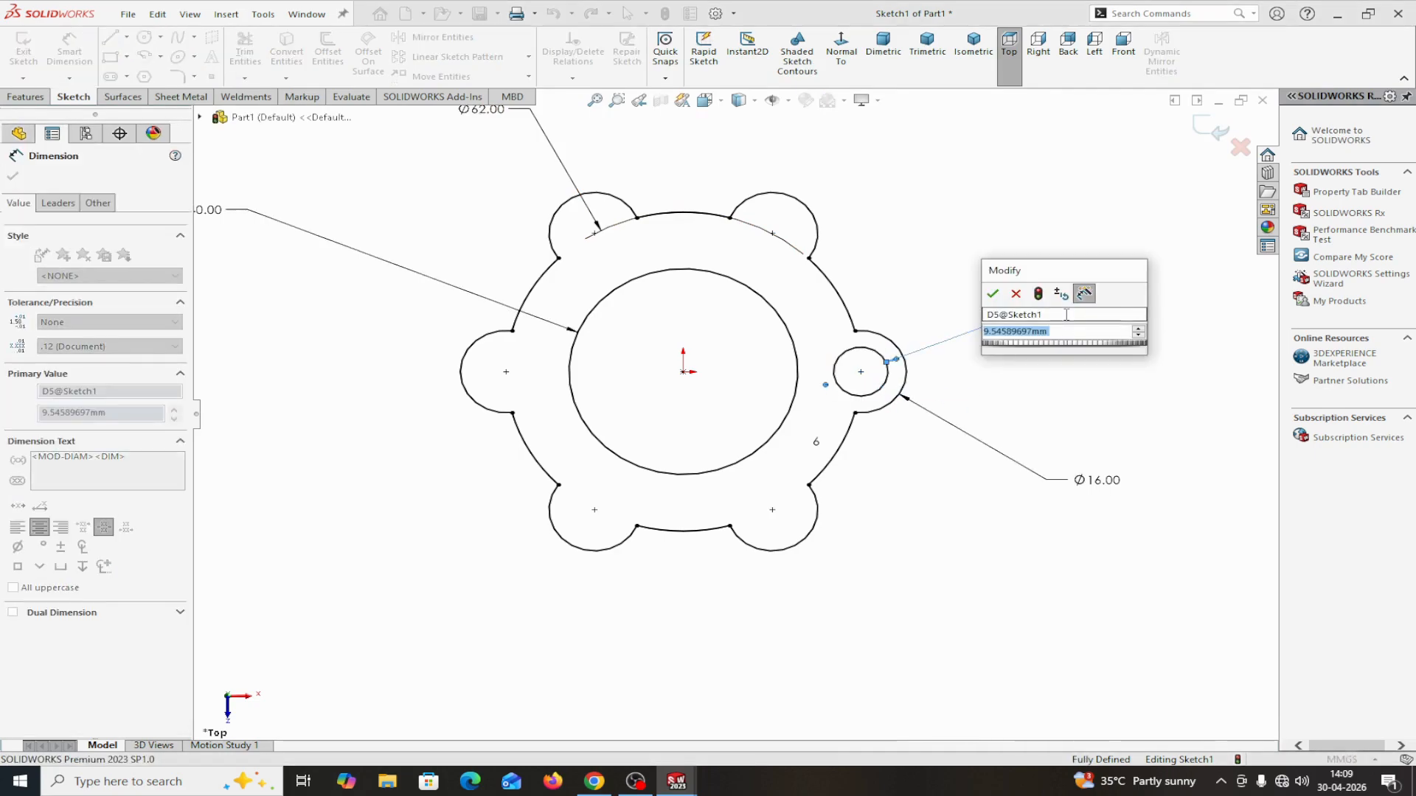
type("8")
left_click(992, 293)
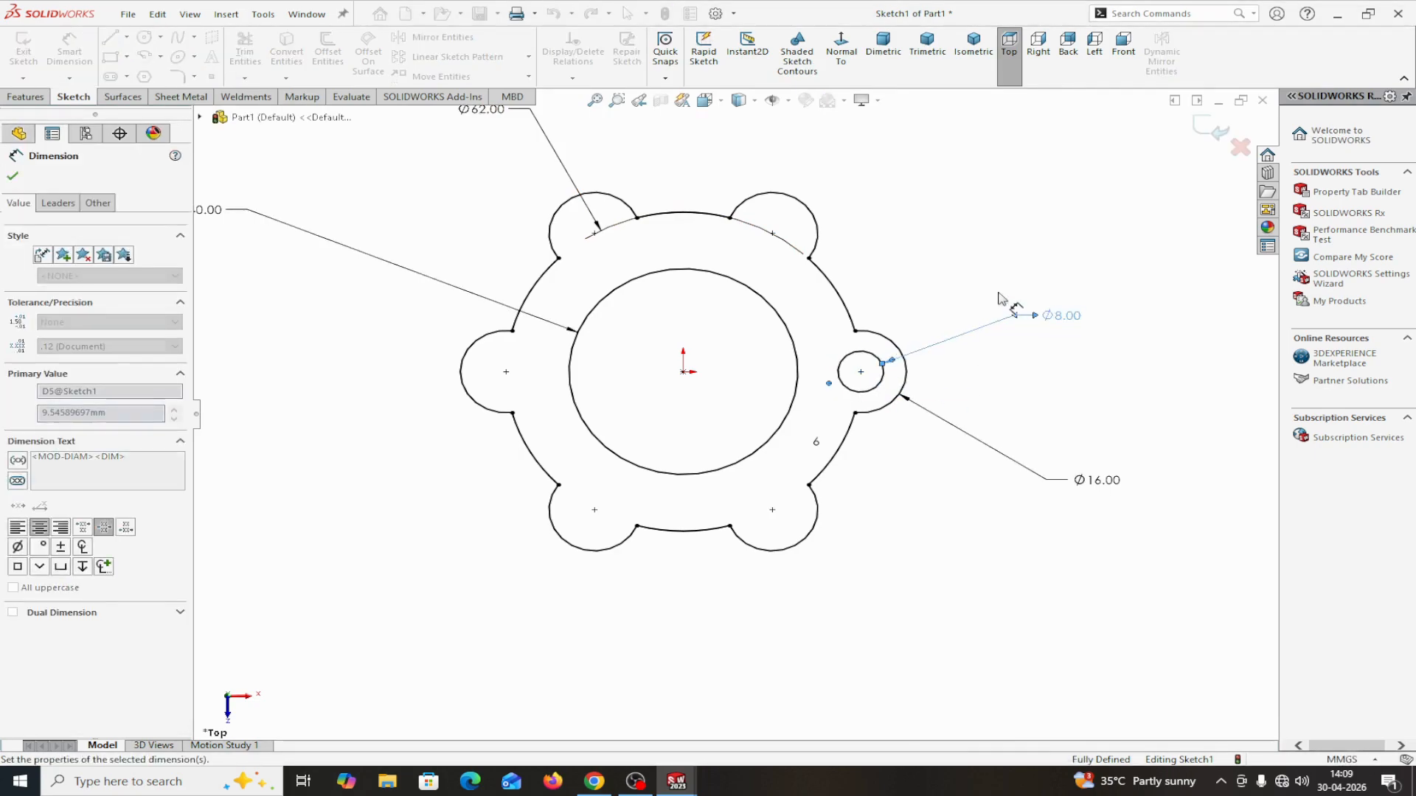
left_click(12, 175)
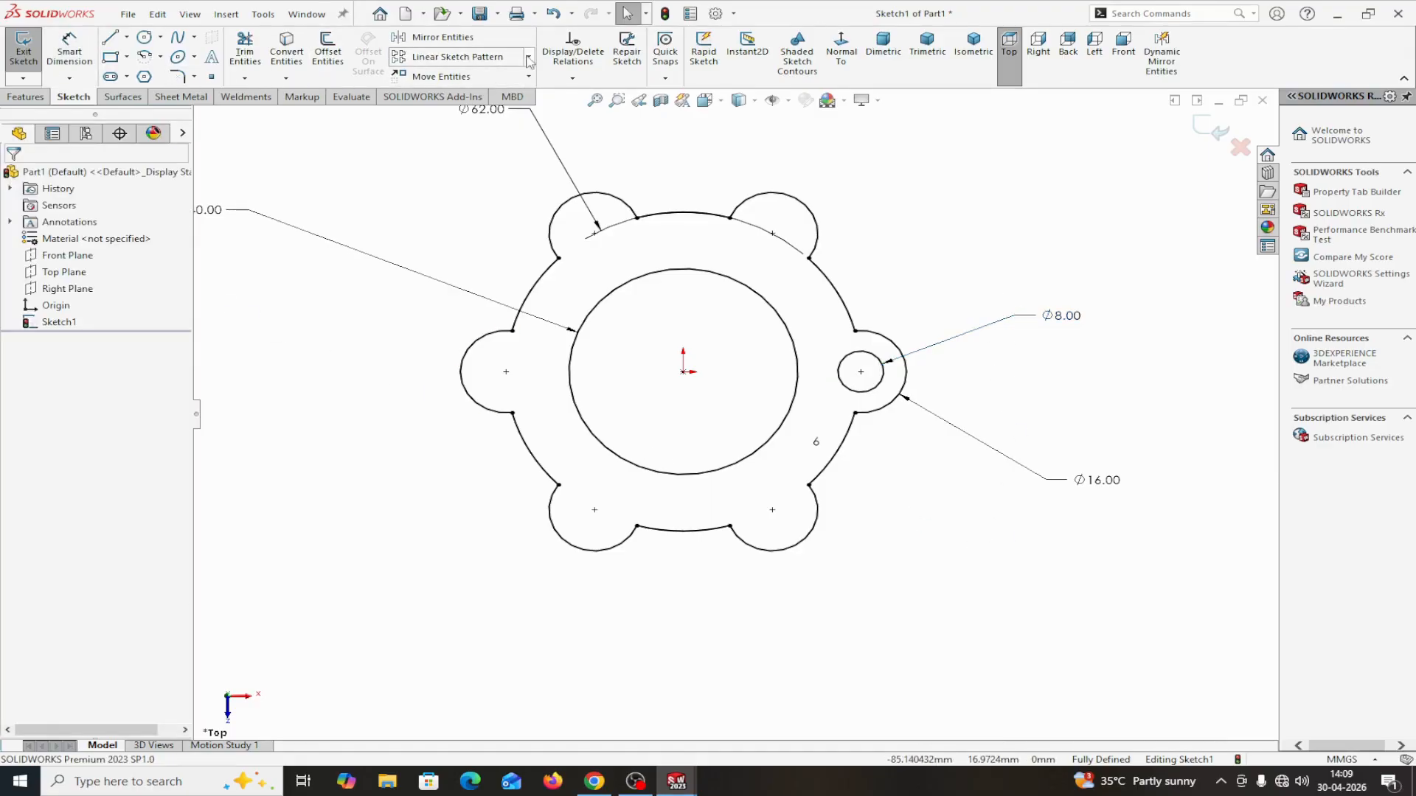
- Create a circular sketch pattern of the 8 mm circle about the origin with 6 equally spaced instances over 360 degrees, without displaying the instance count
left_click(529, 60)
left_click(461, 90)
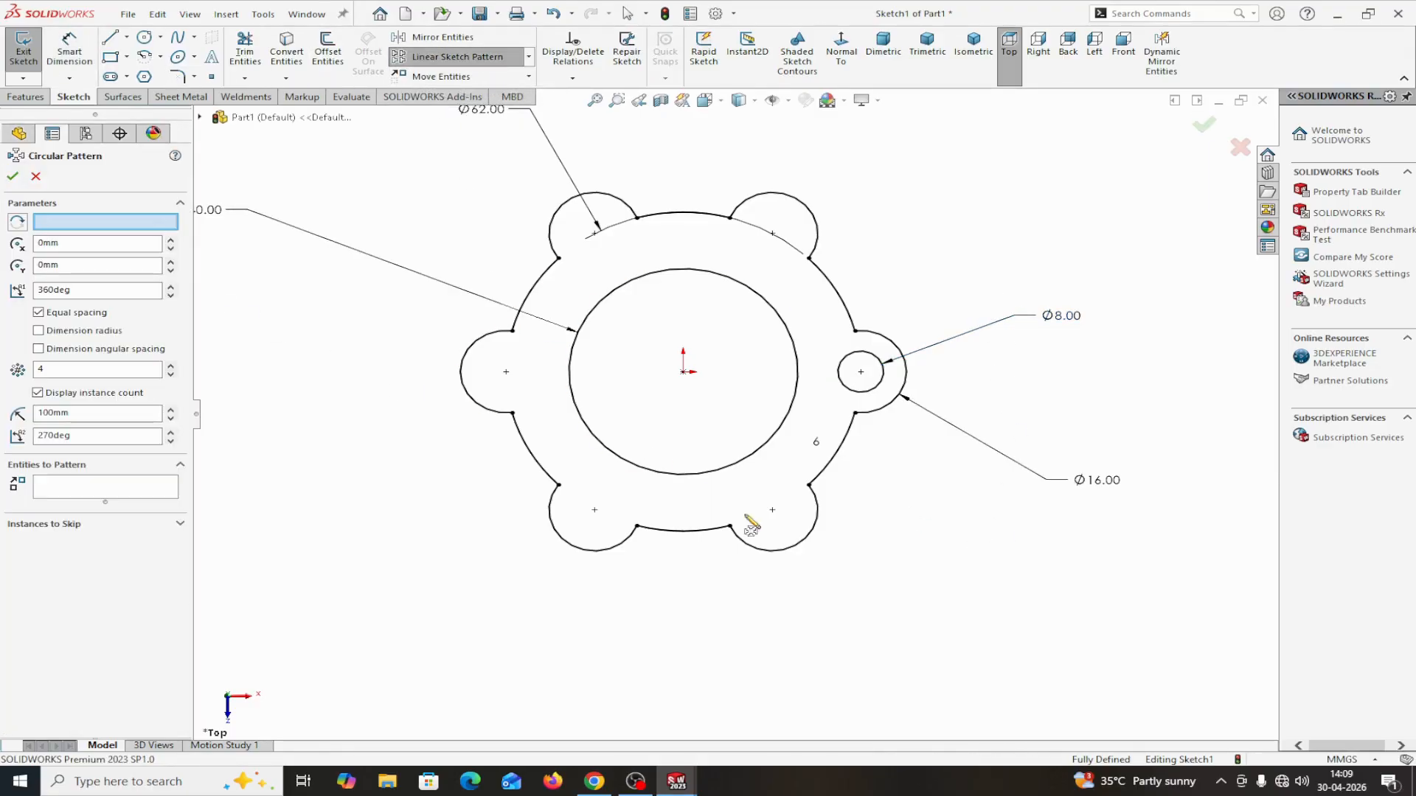
left_click(70, 222)
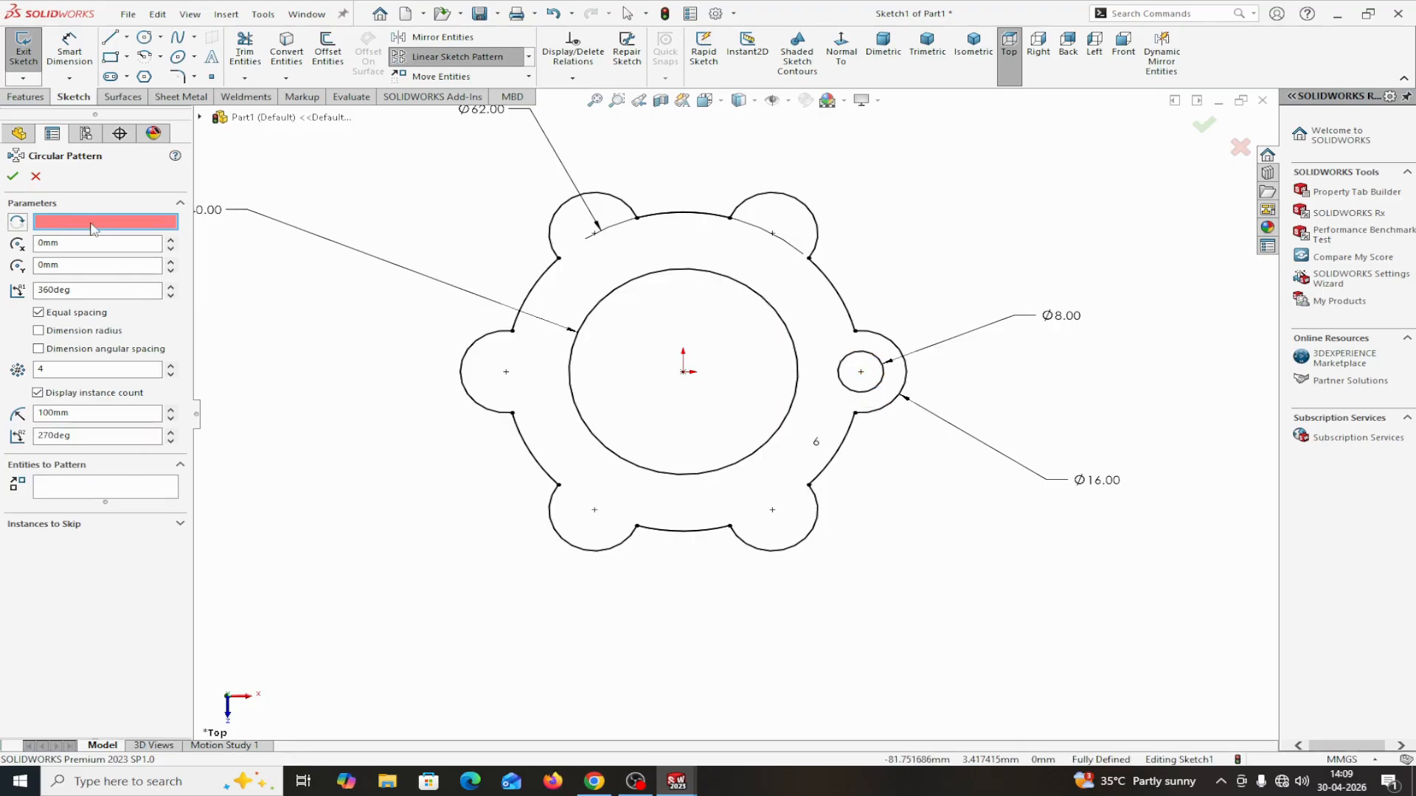
left_click(685, 373)
left_click(97, 490)
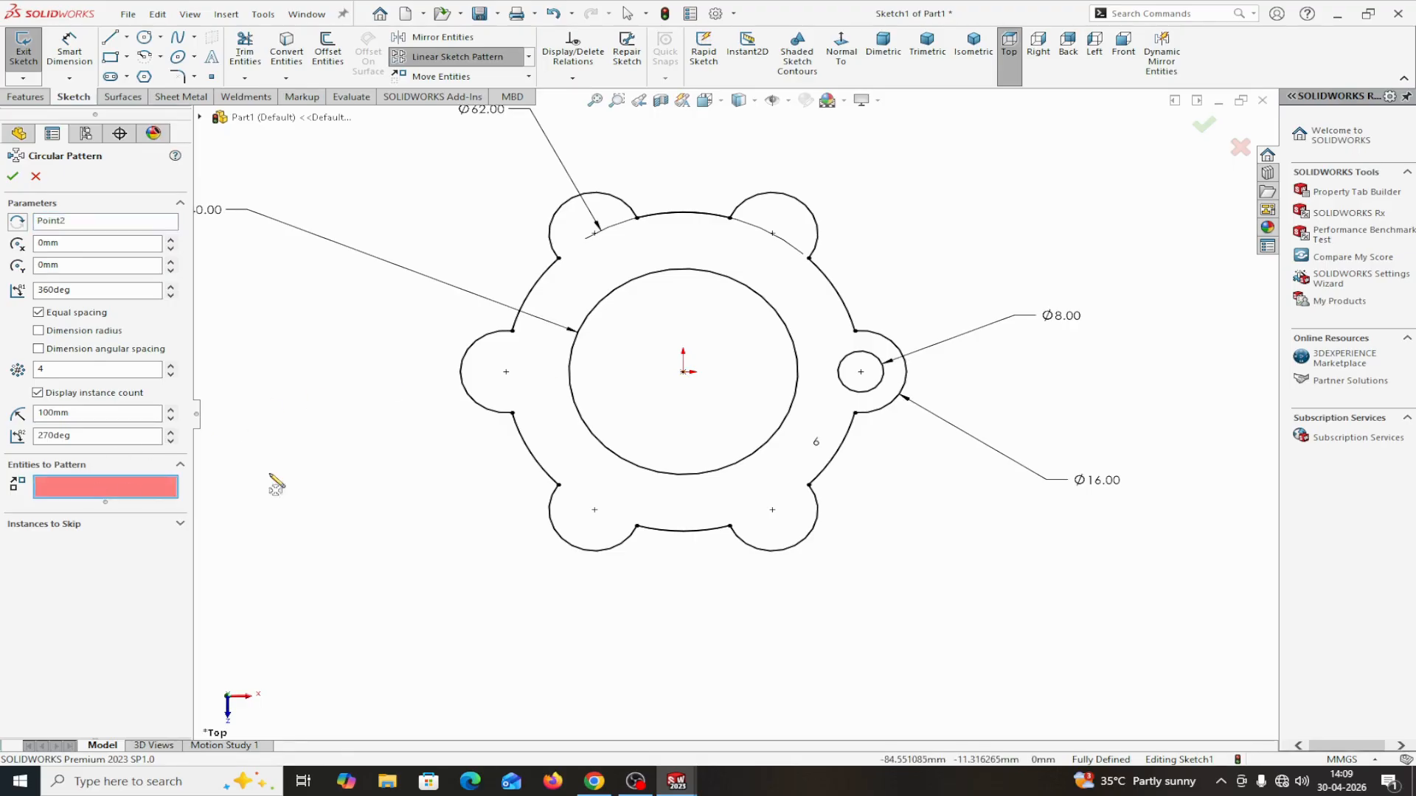
left_click(854, 396)
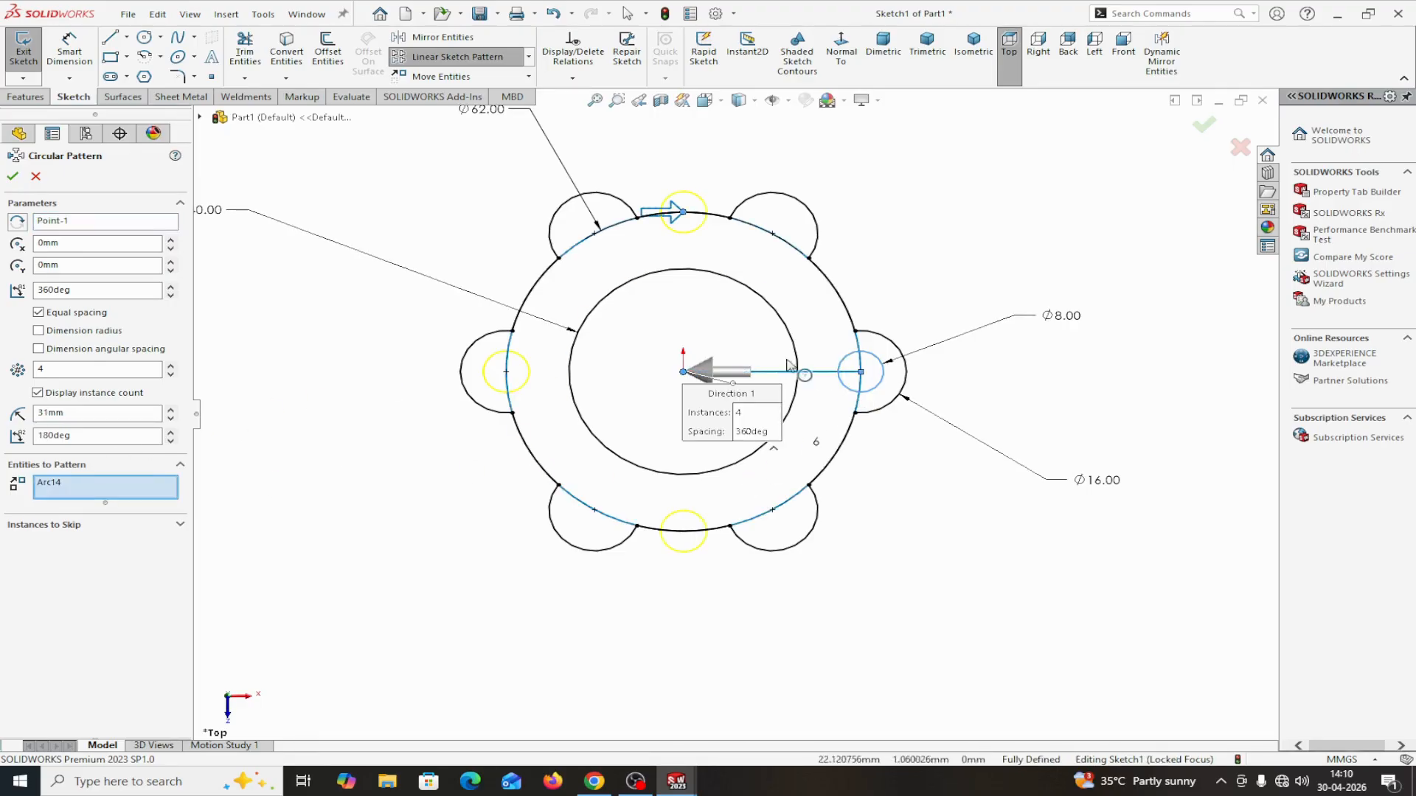
left_click(171, 367)
left_click(170, 367)
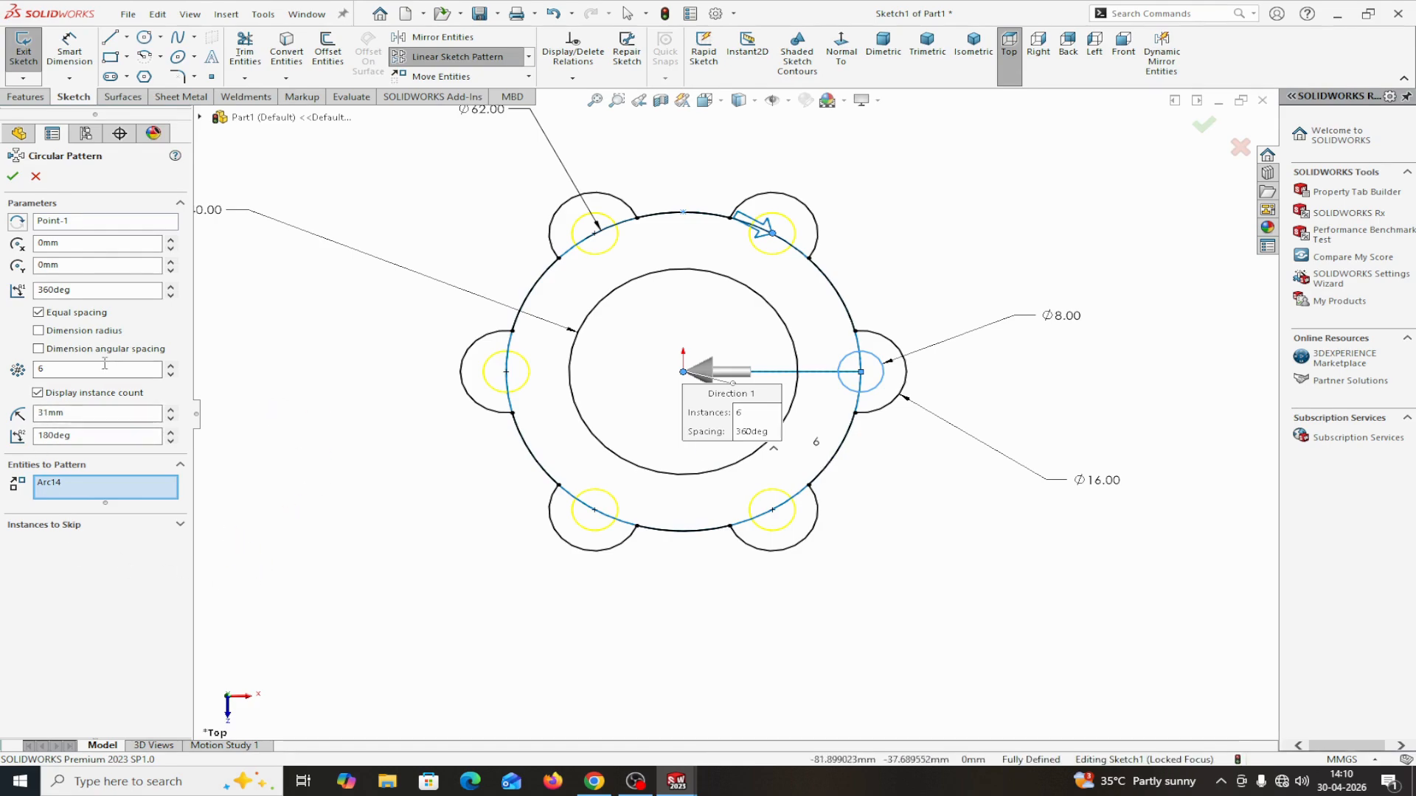
left_click(38, 393)
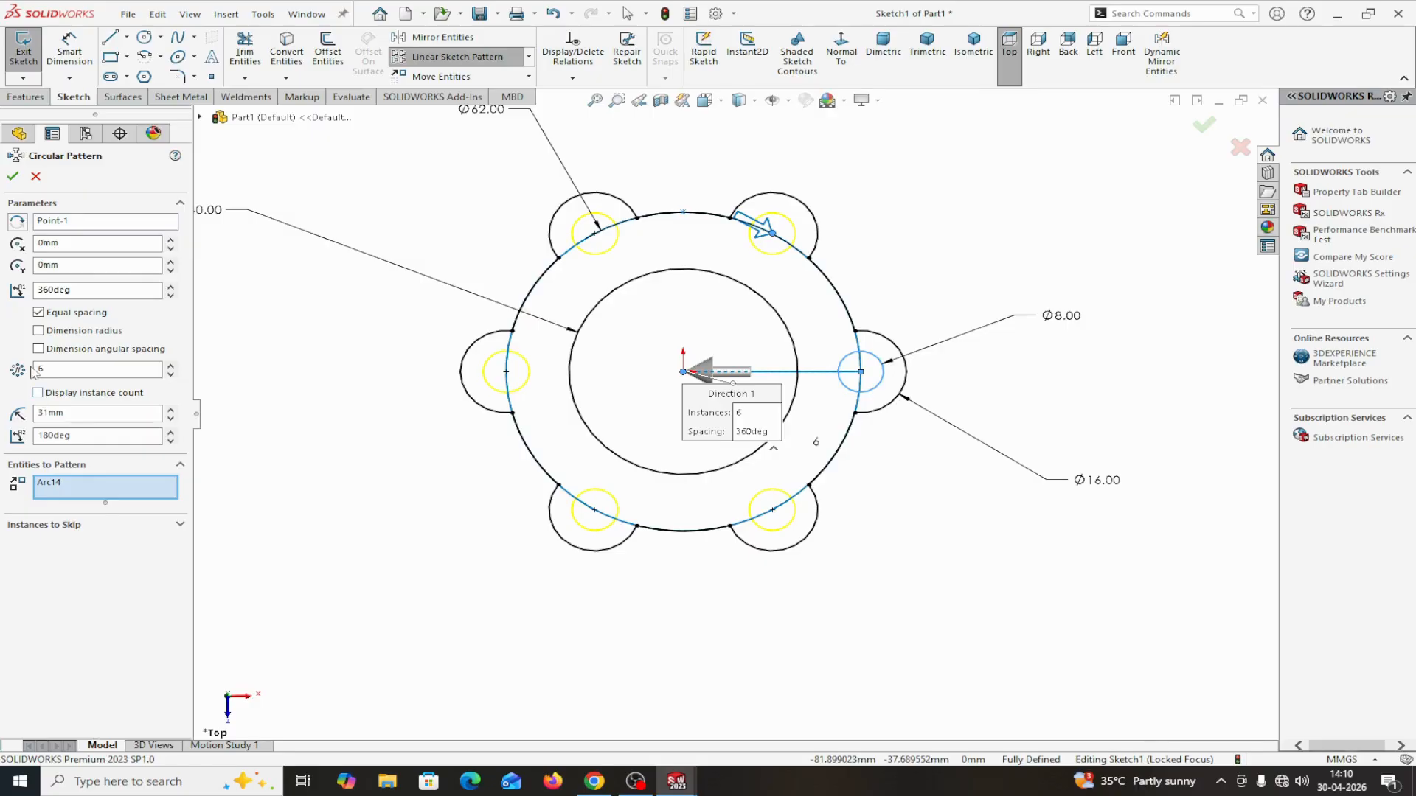
left_click(13, 176)
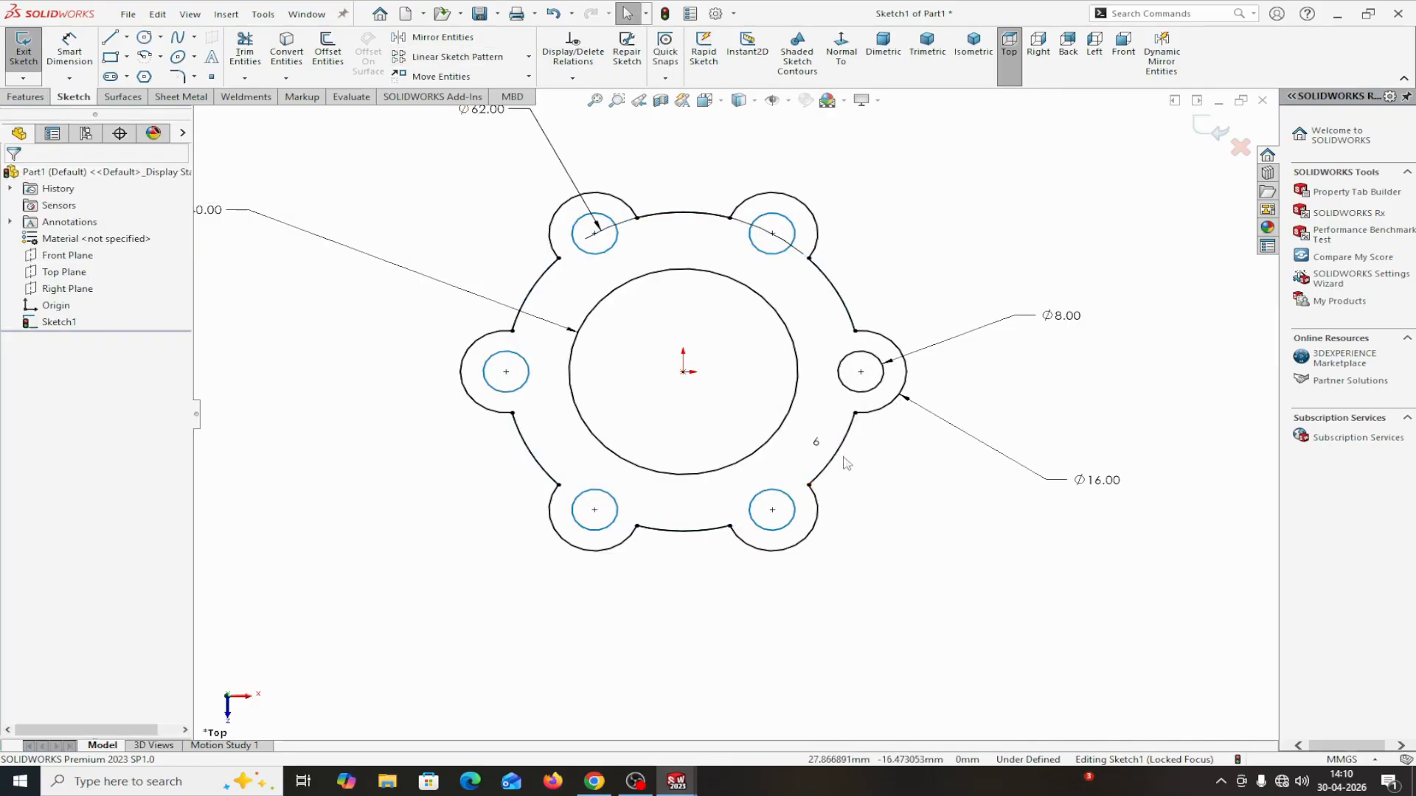
left_click(819, 446)
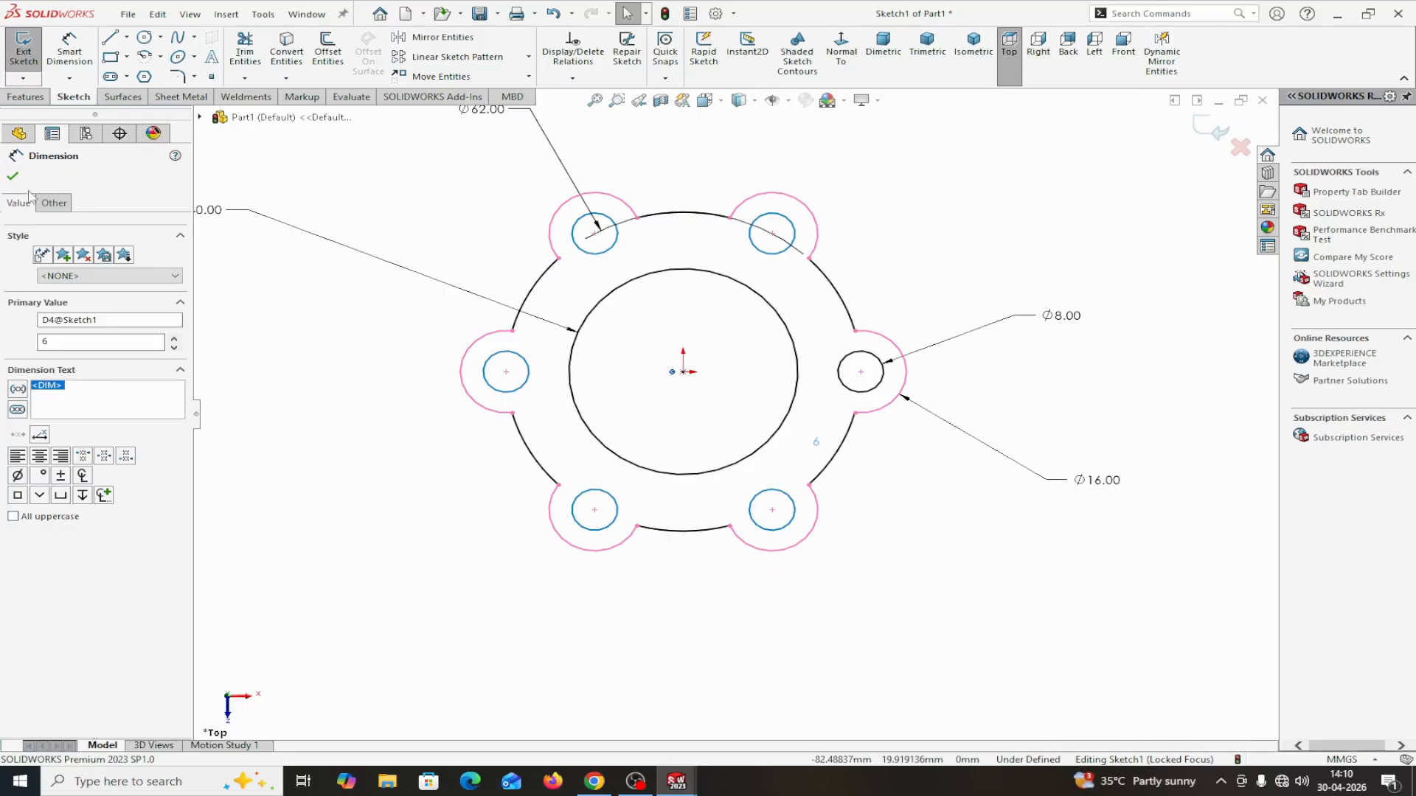
left_click(915, 493)
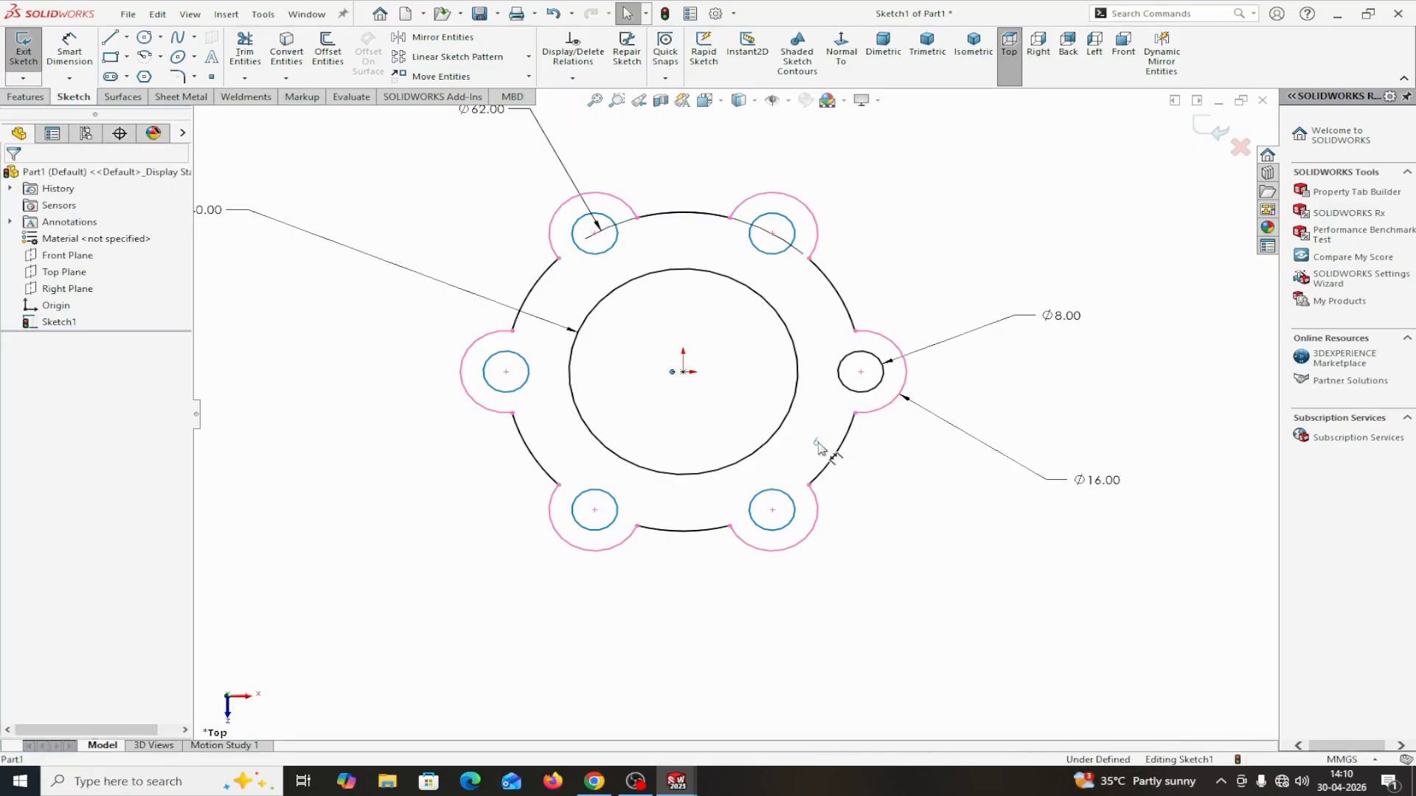
right_click(817, 443)
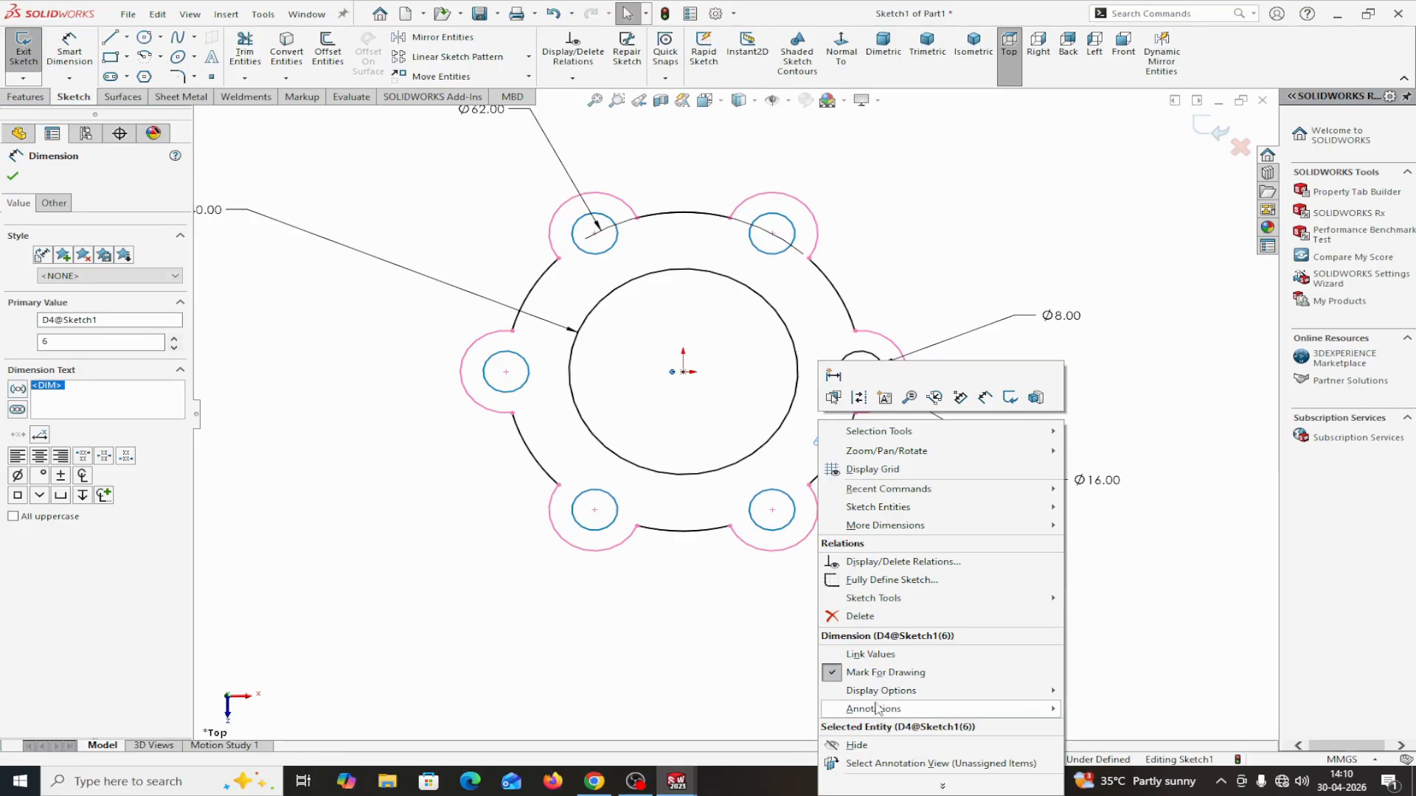
left_click(685, 675)
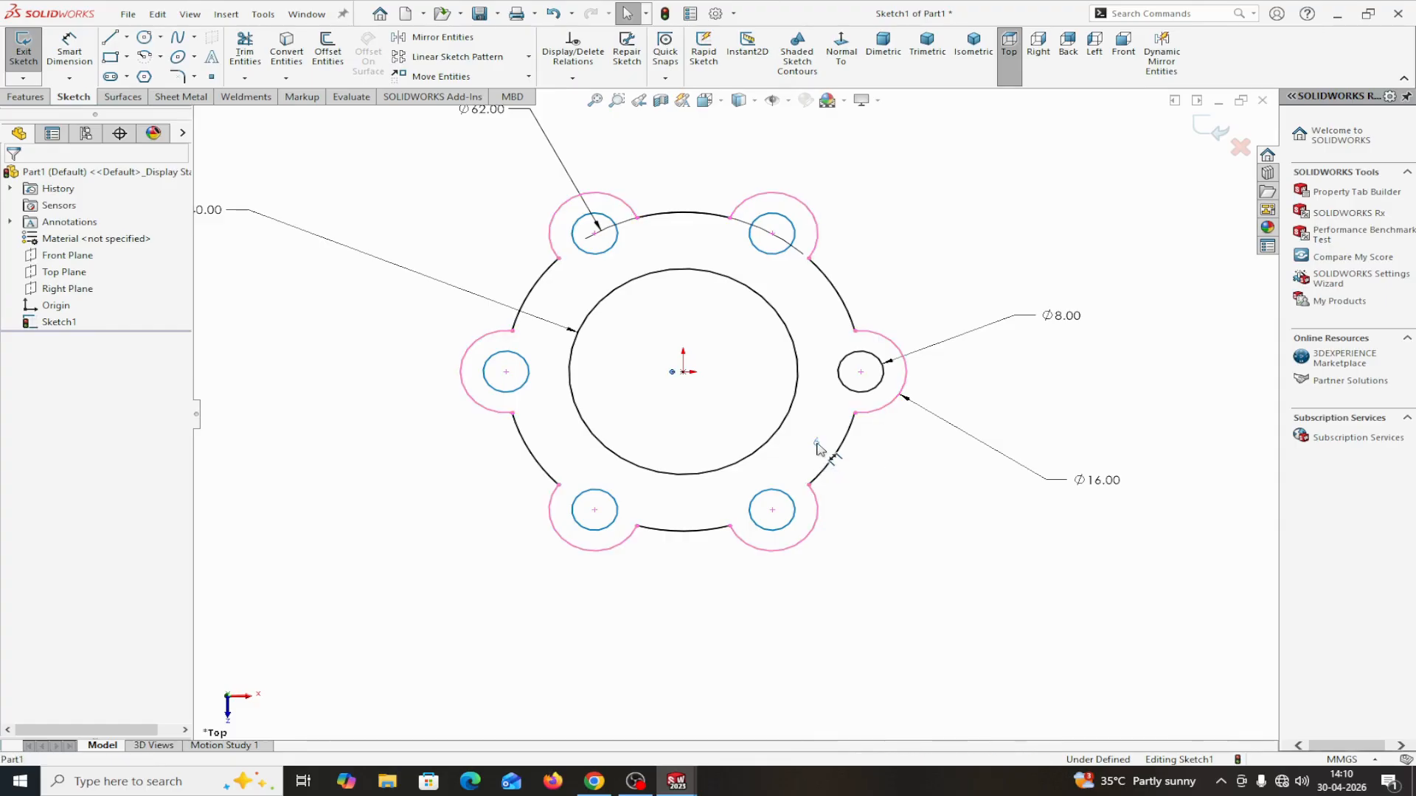
right_click(817, 446)
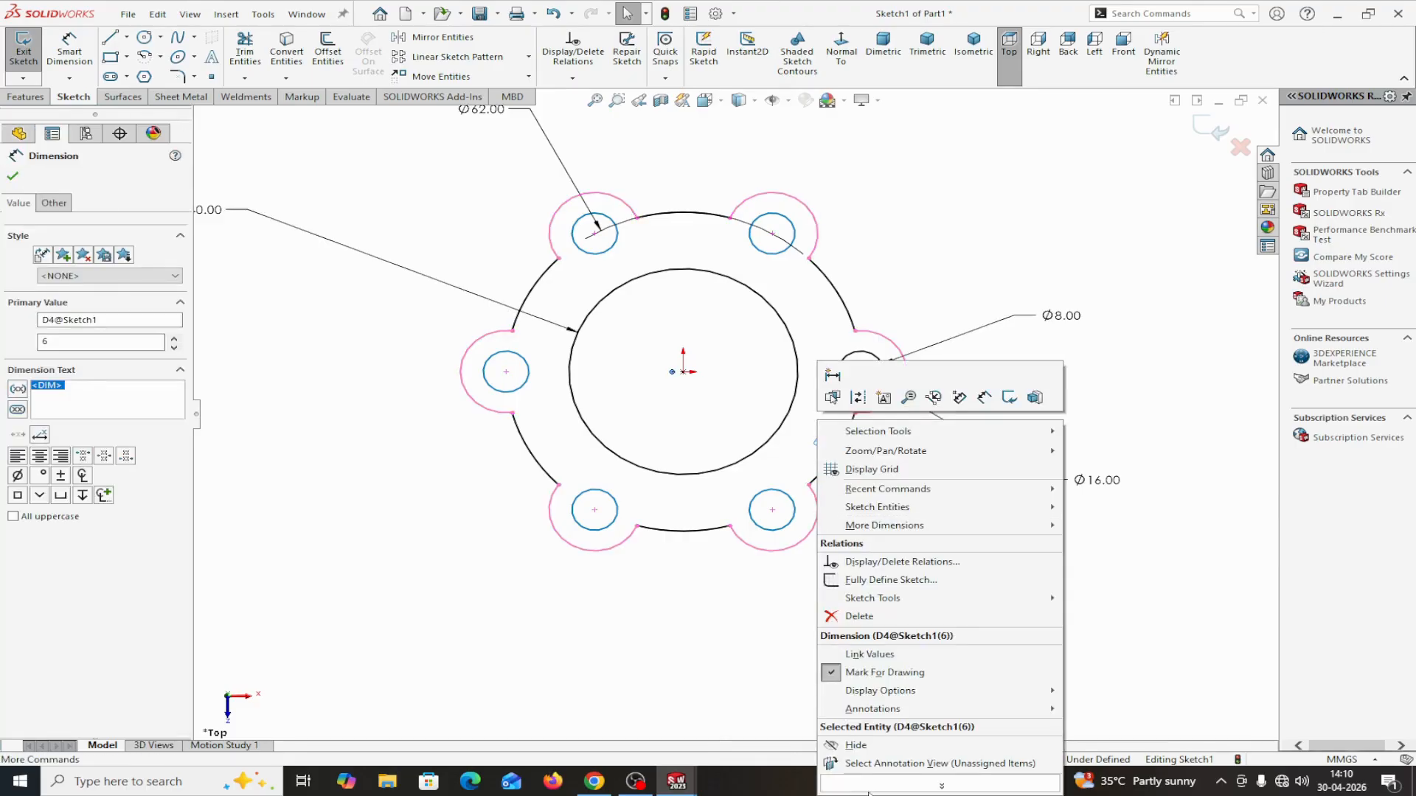
left_click(676, 713)
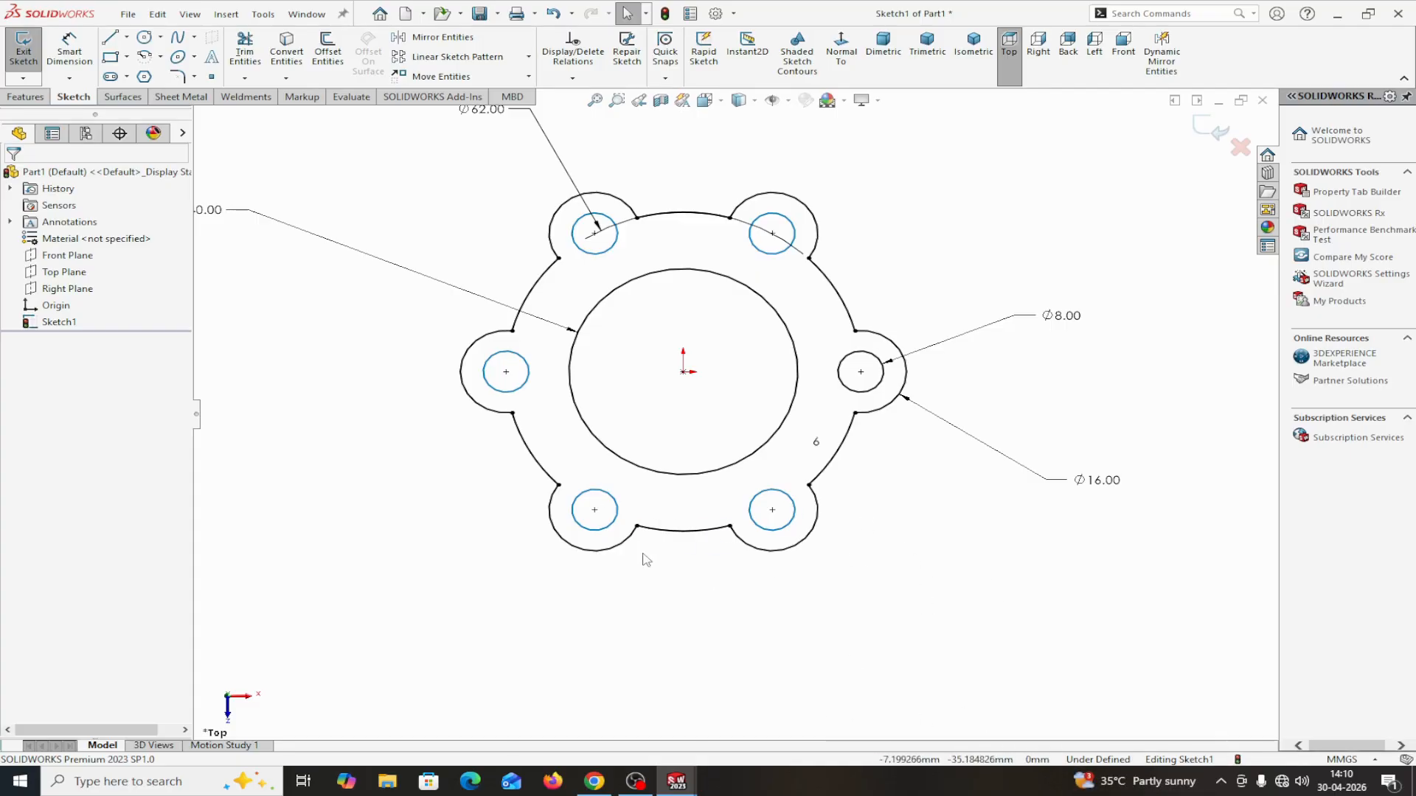
- Run Fully Define Sketch on all entities with every relation type and dimensions enabled, and accept the calculation
scroll(719, 594, "up", 1)
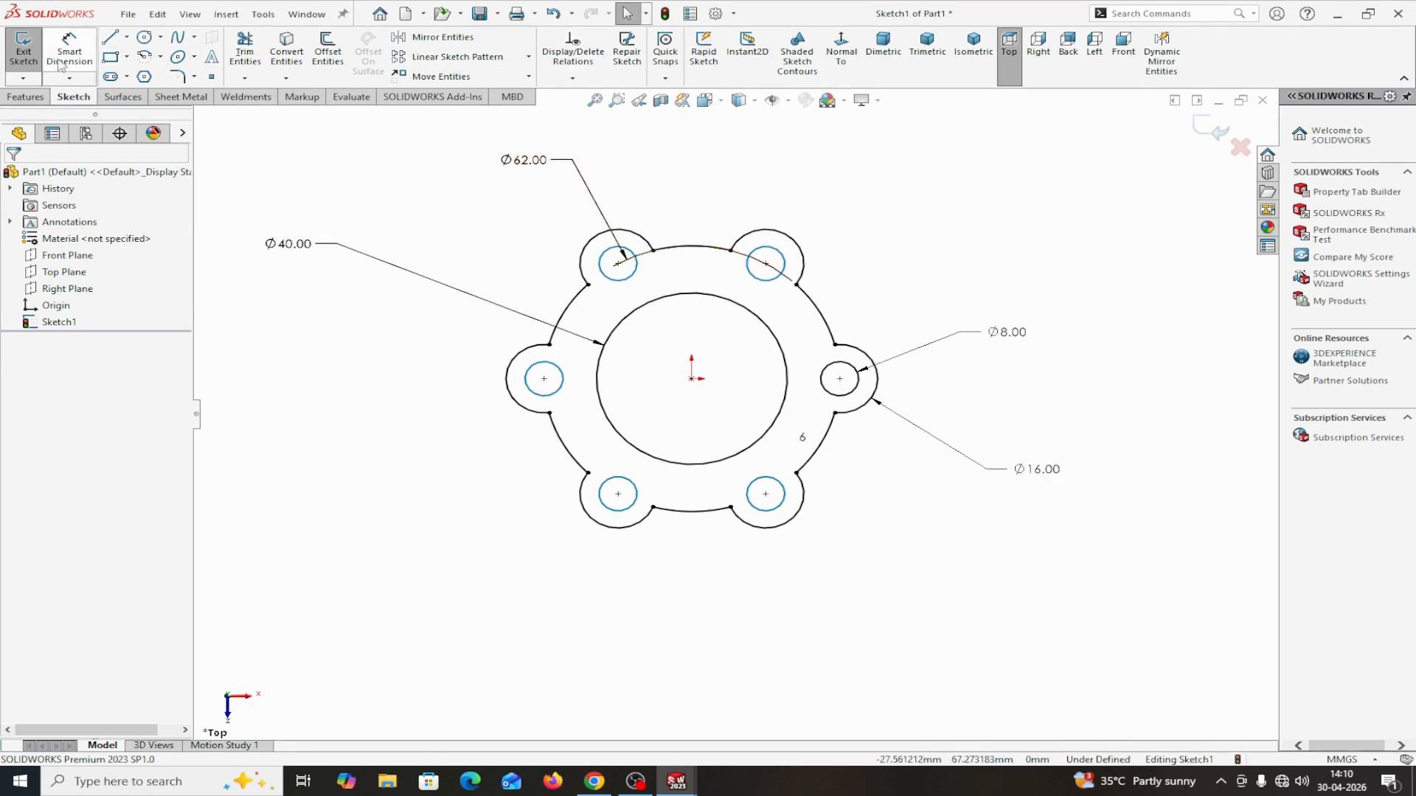
left_click(570, 79)
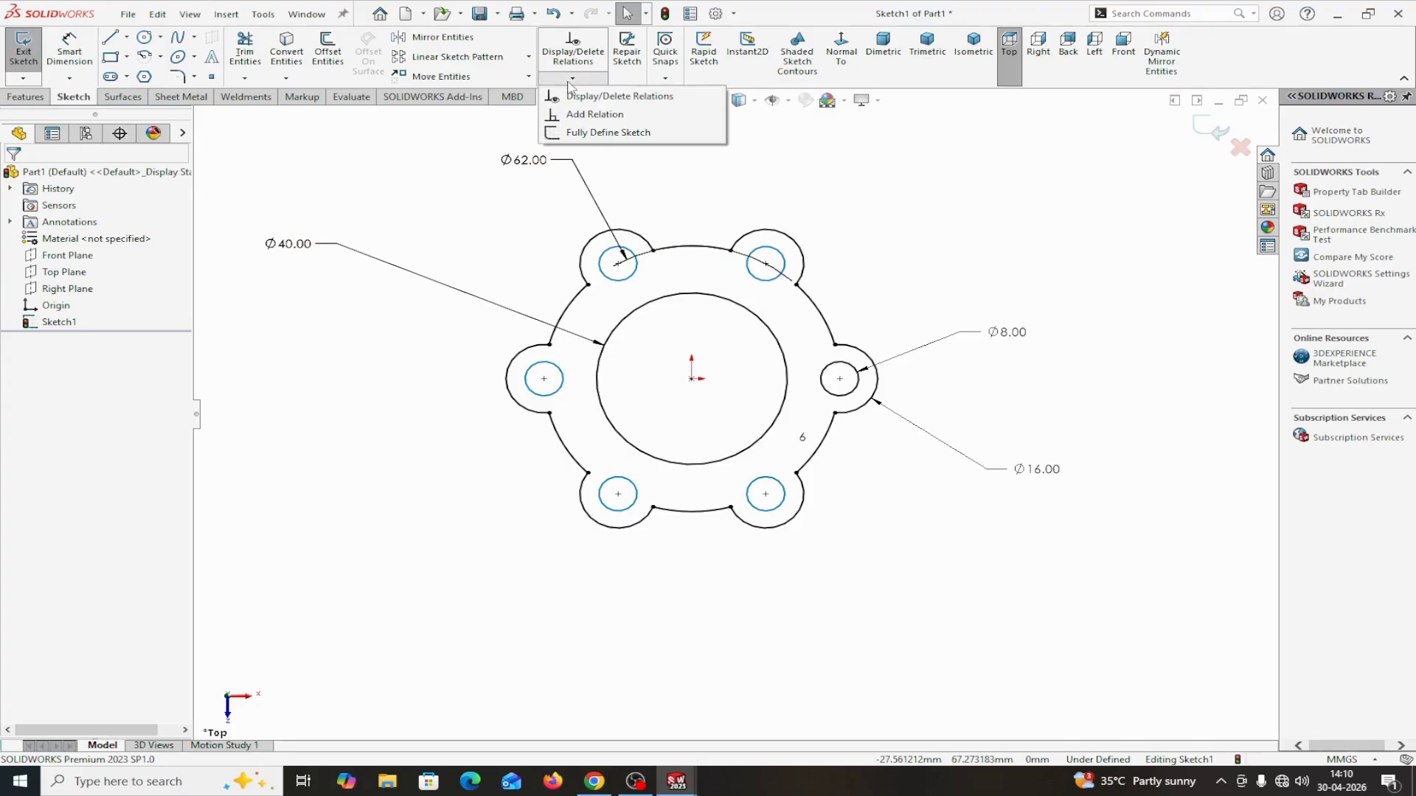
left_click(589, 133)
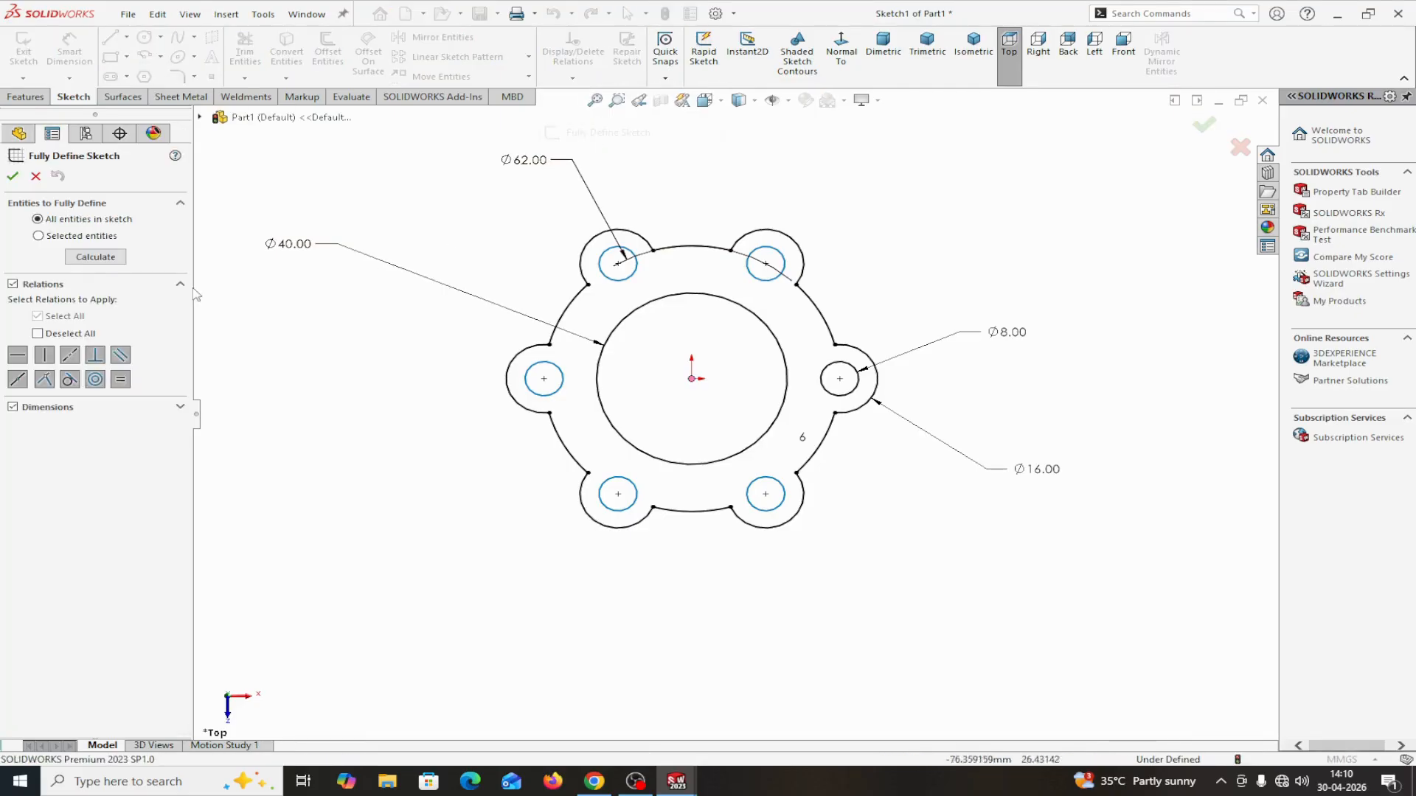
left_click(96, 257)
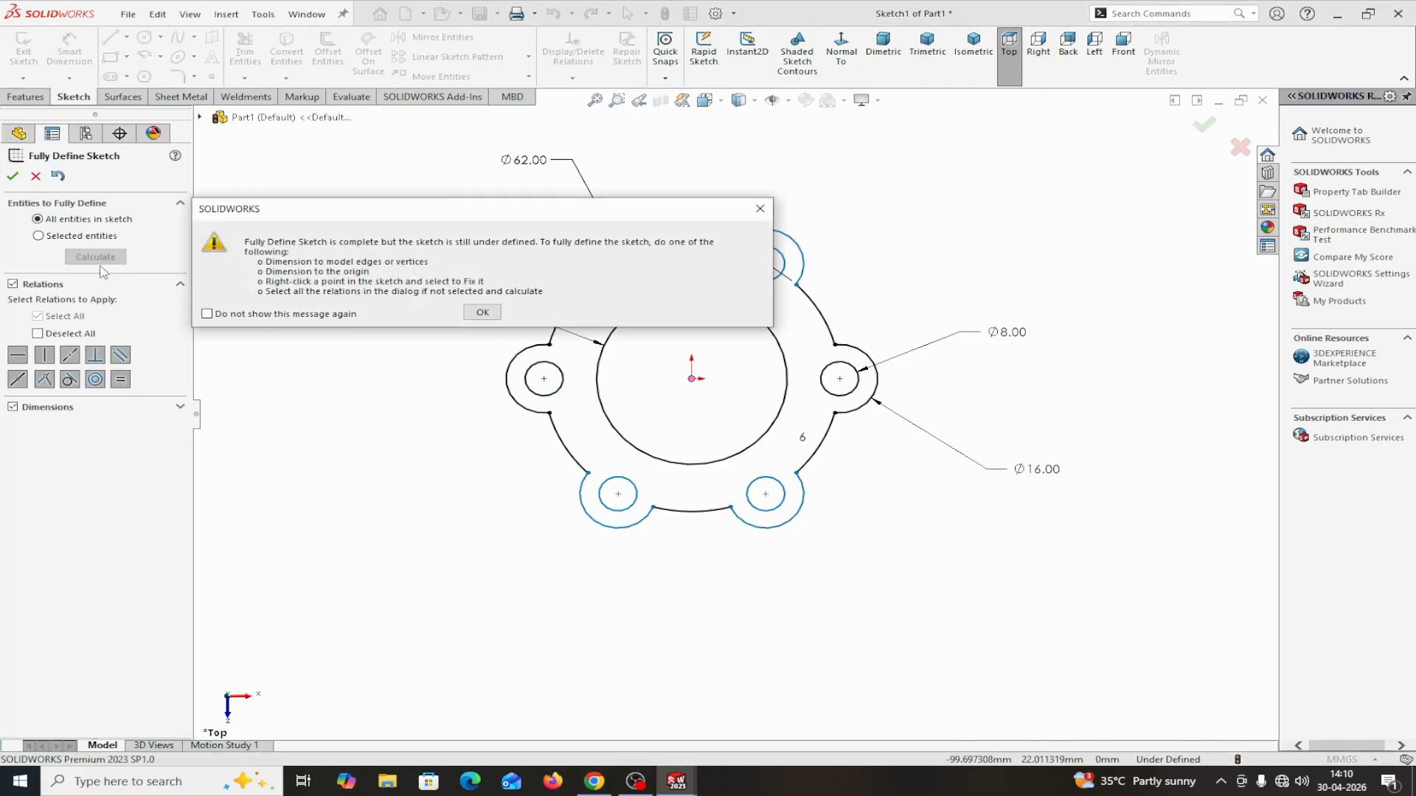
left_click(759, 210)
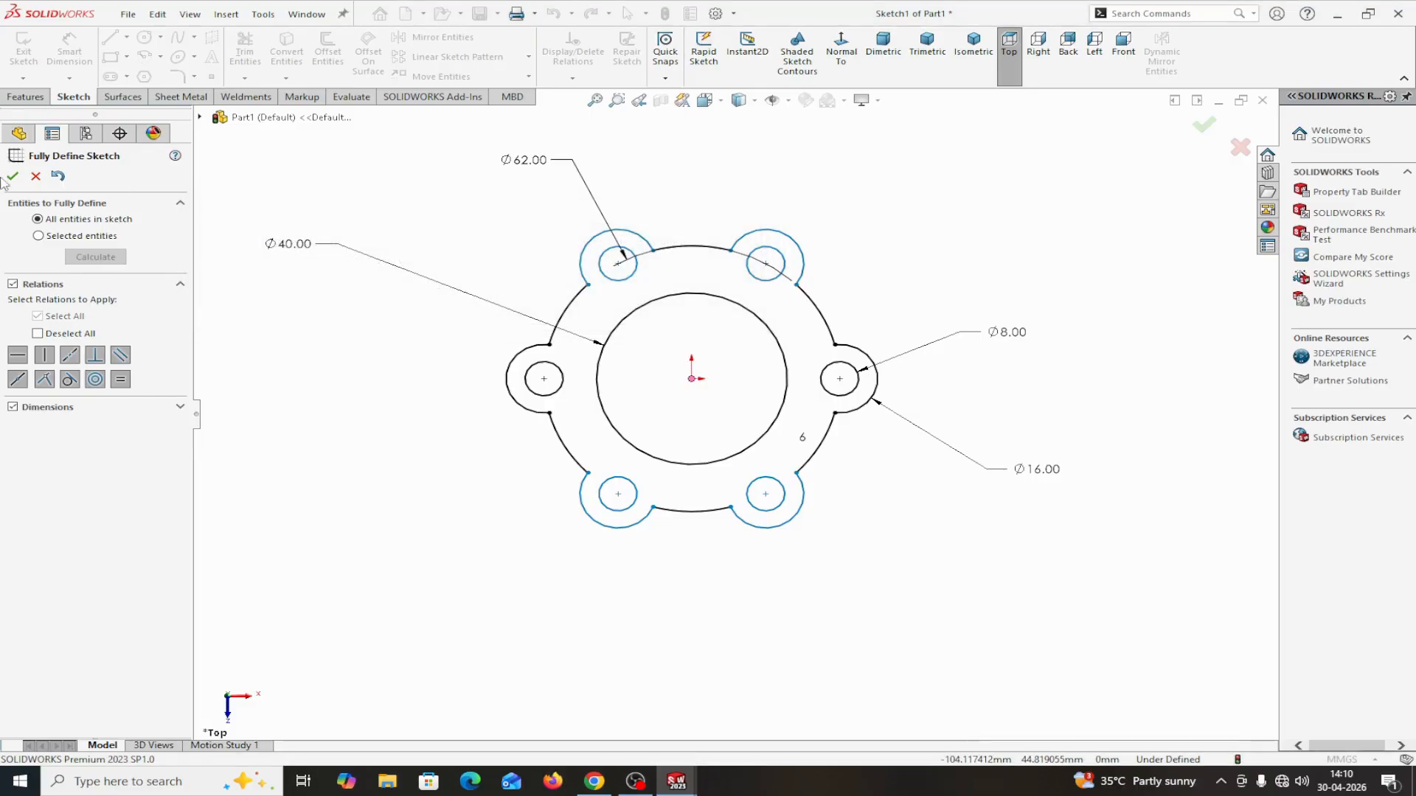
left_click(16, 177)
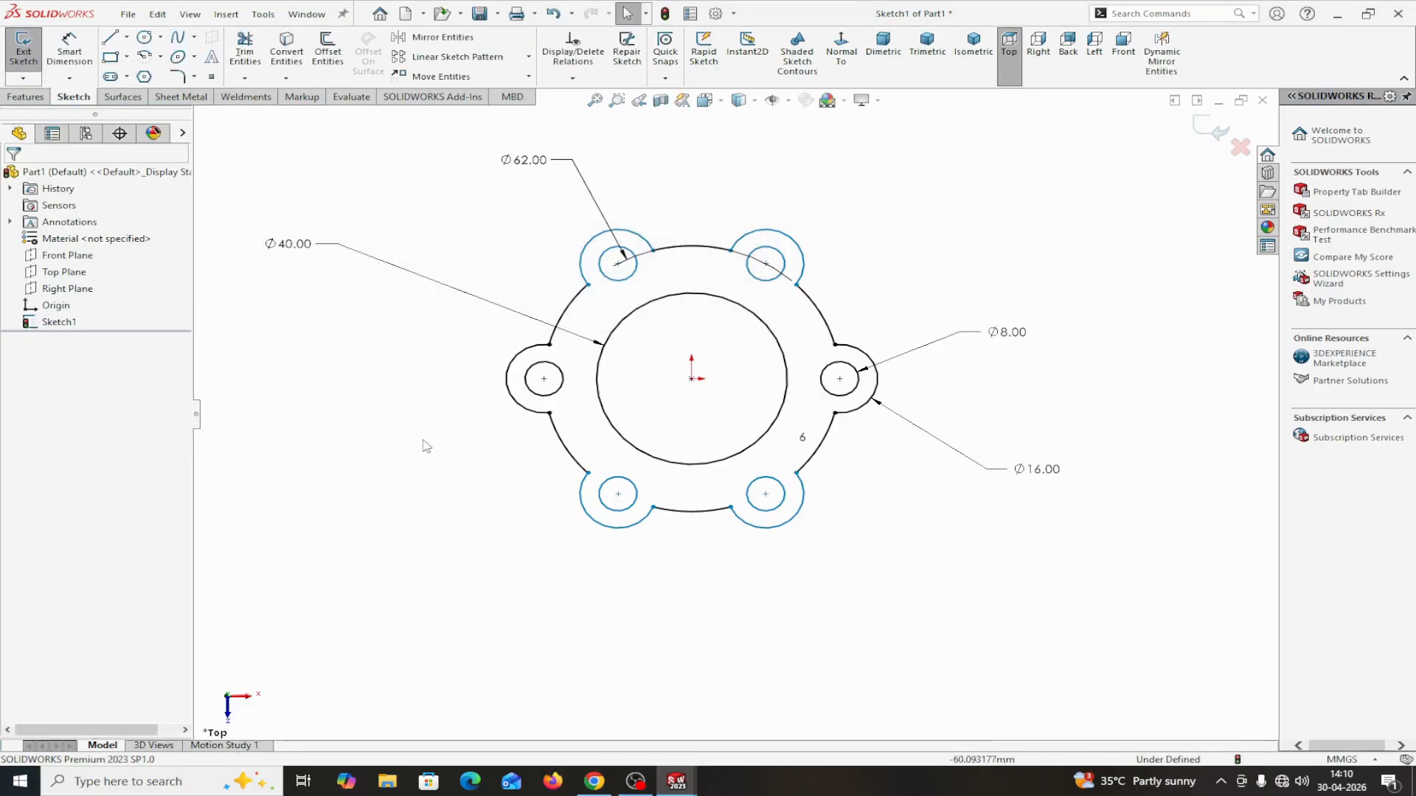
- Examine the relations at the left hole's centre and across the whole sketch, and hide the sketch relation symbols again
left_click(545, 381)
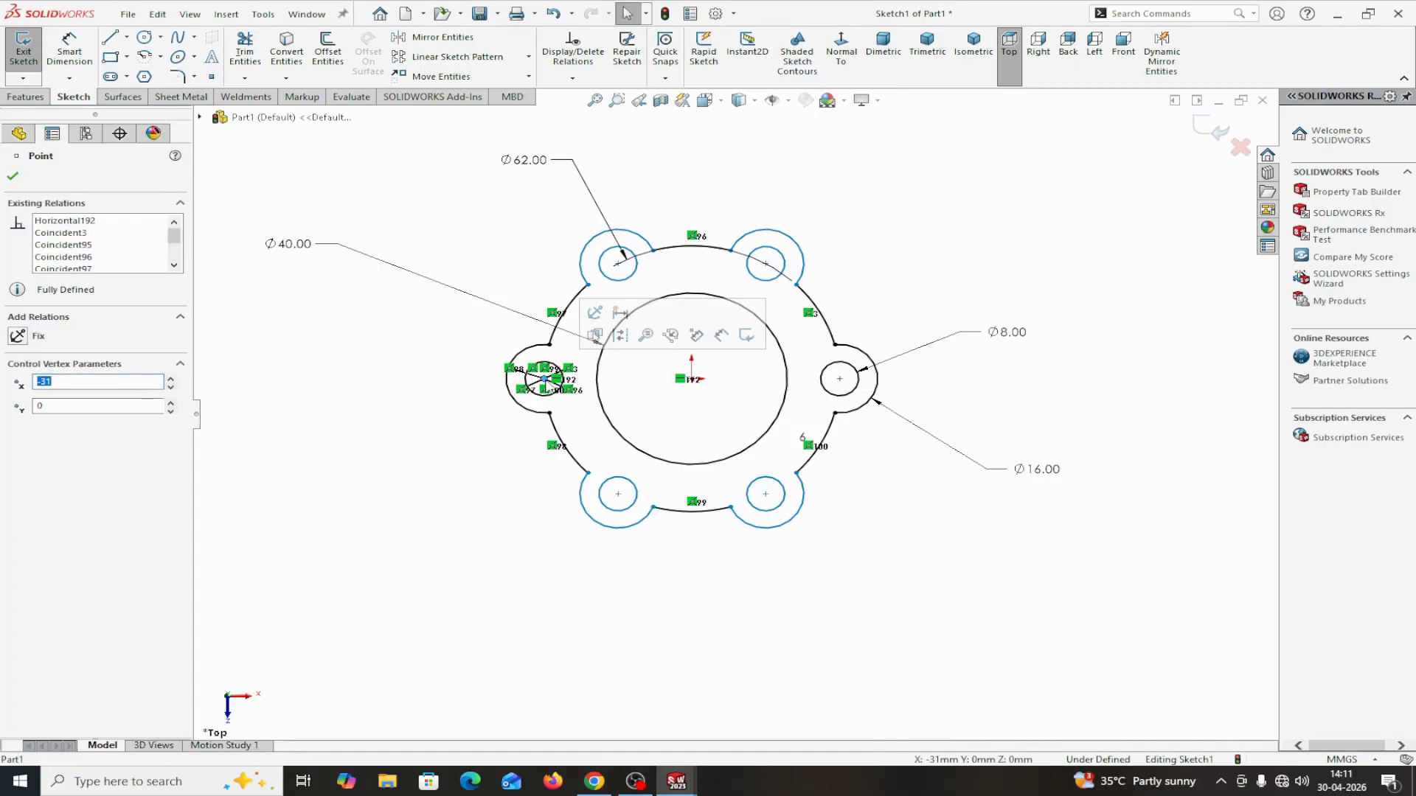
left_click(723, 155)
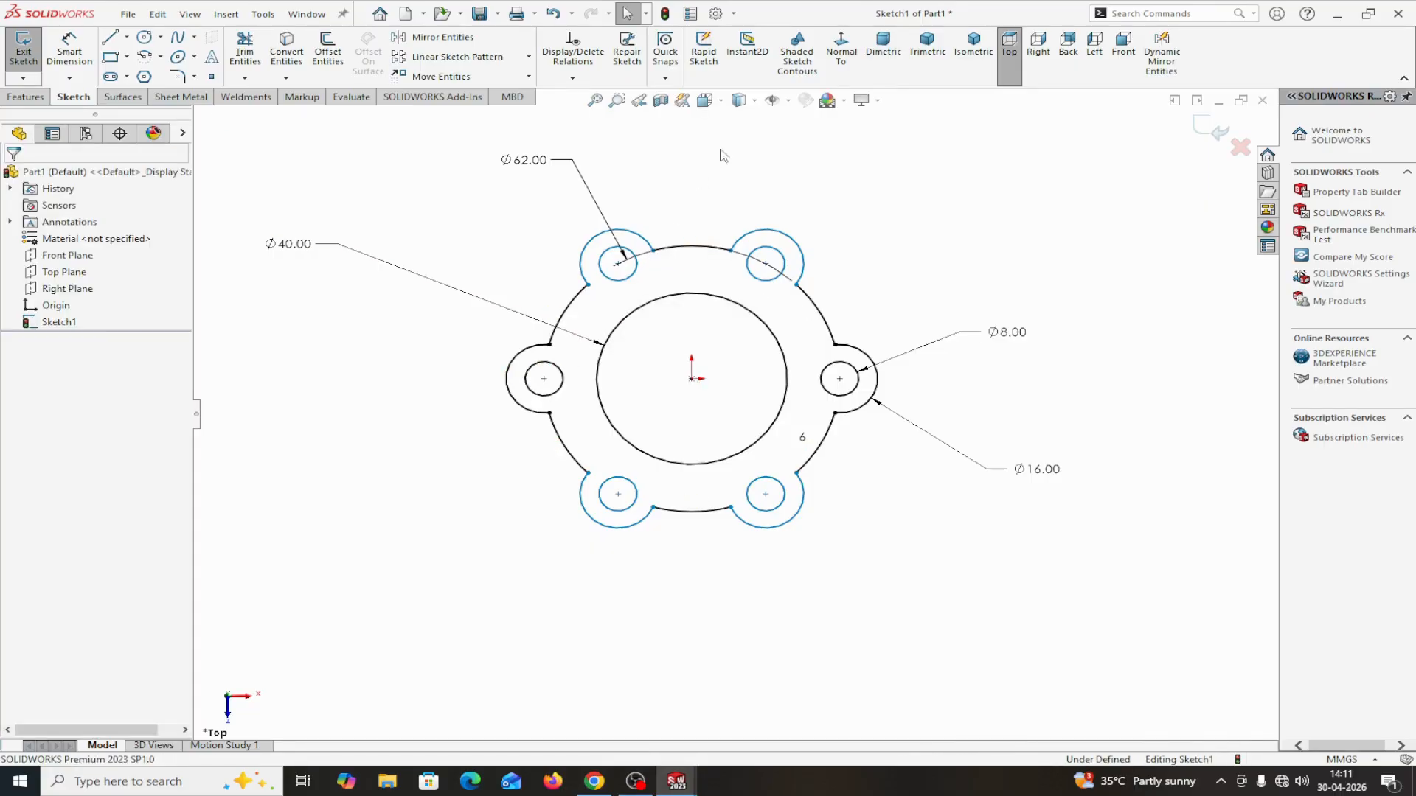
left_click(788, 99)
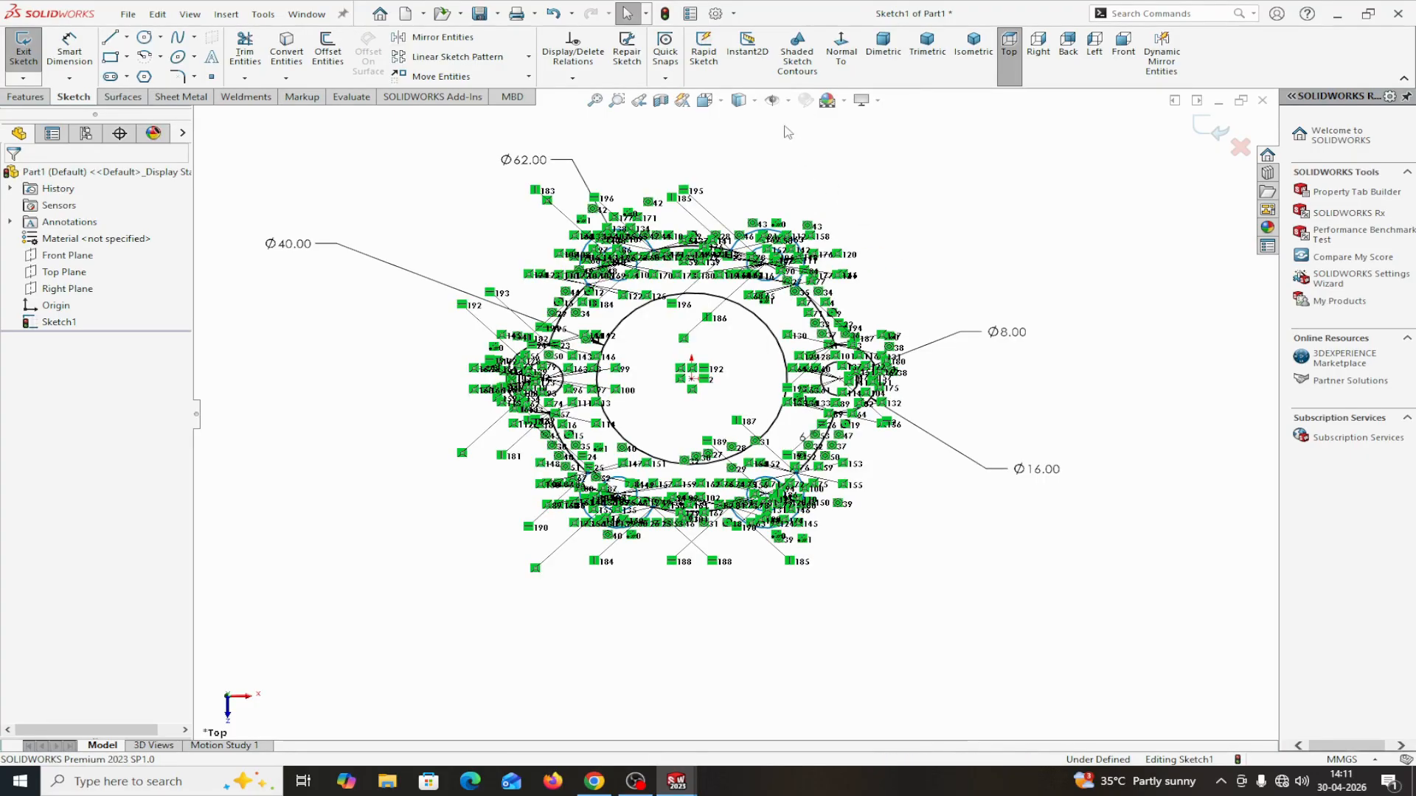
left_click(789, 101)
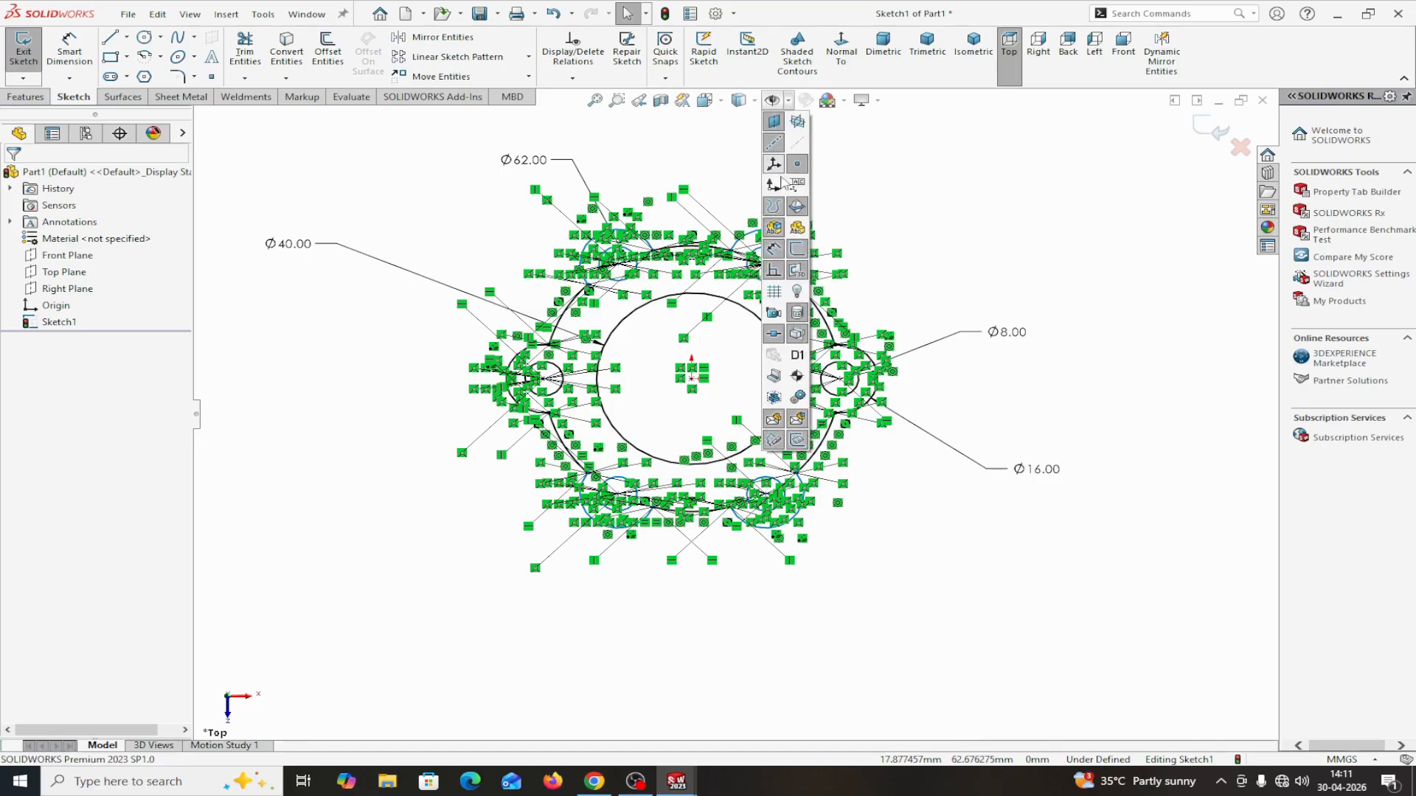
left_click(774, 270)
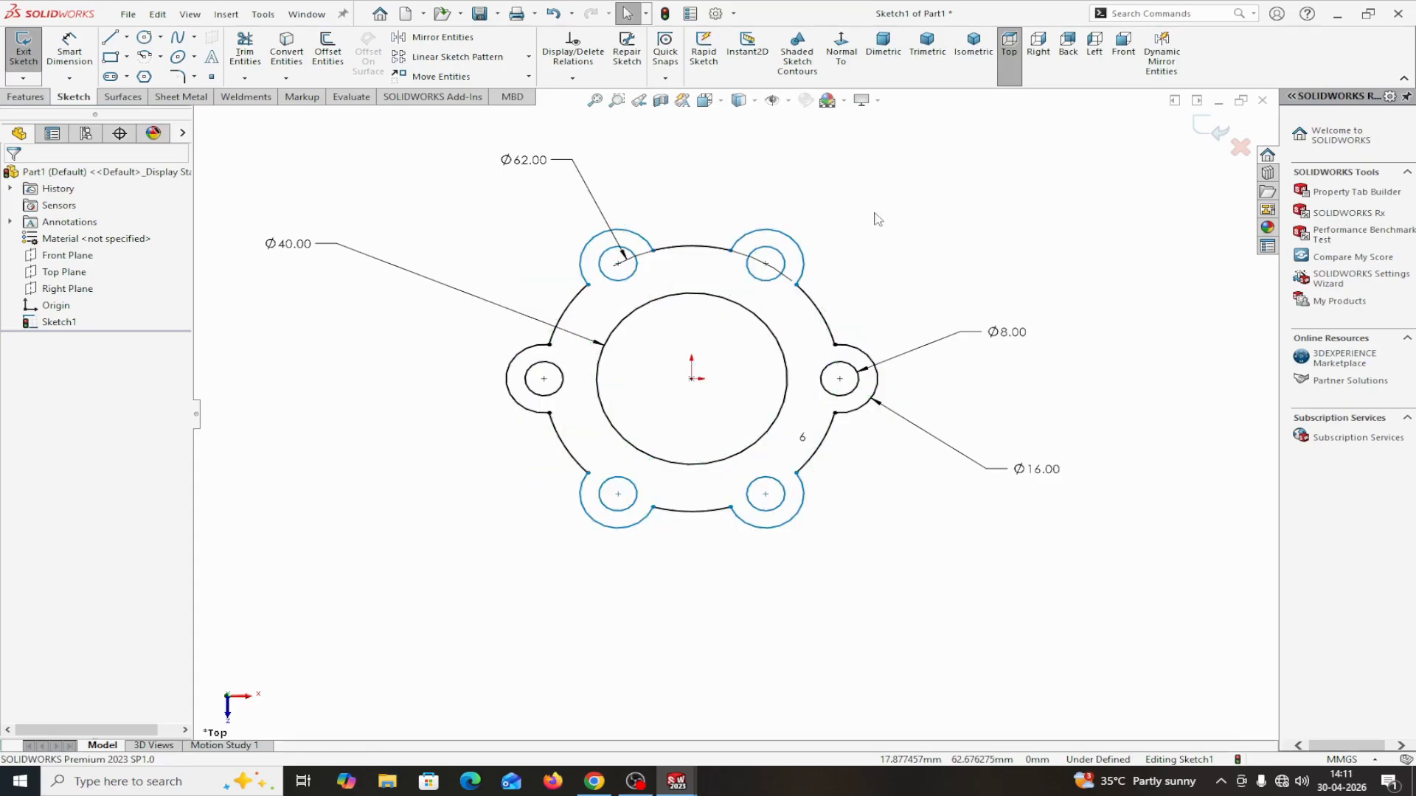
- Check the relations tying the left and lower-left hole centres to their neighbouring 62 mm circle arcs
left_click(543, 381)
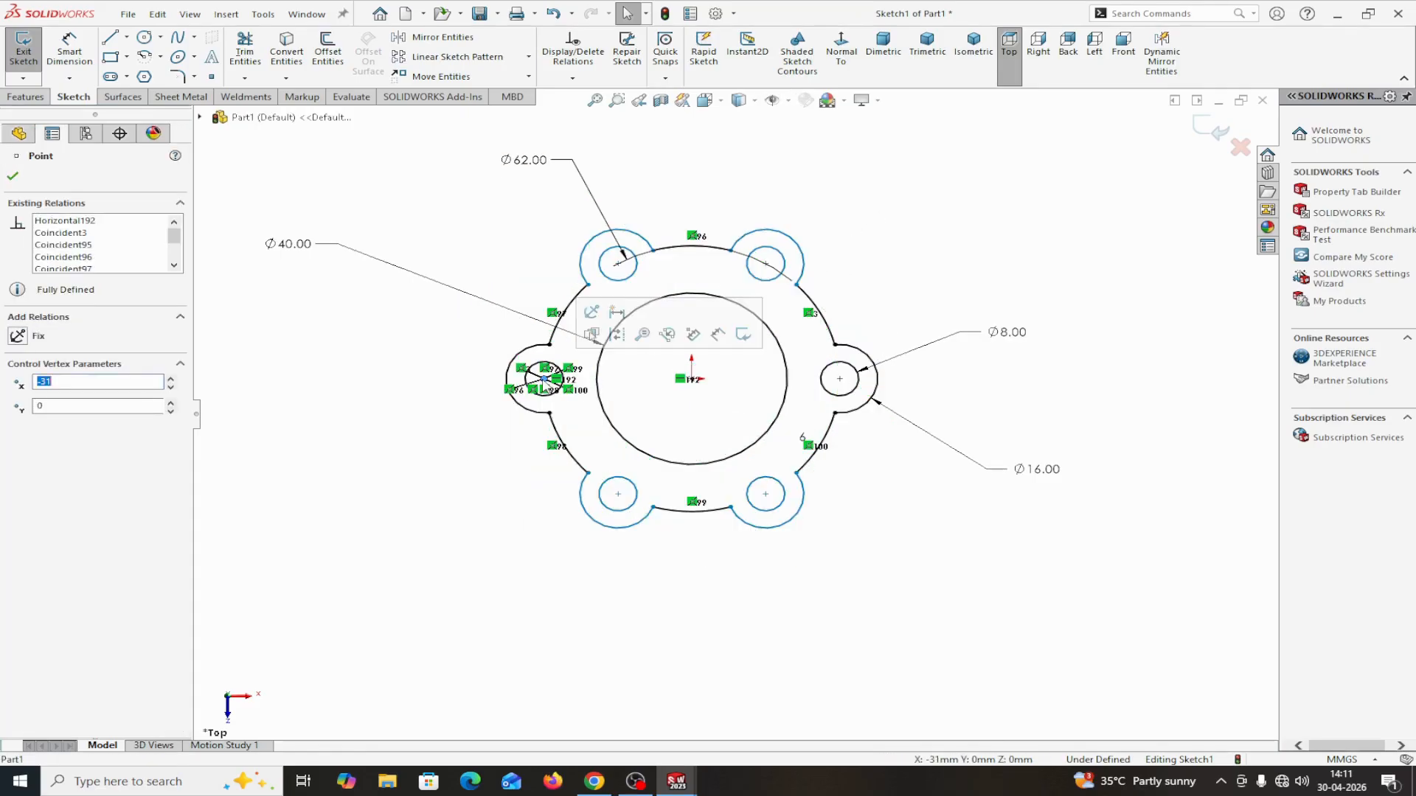
left_click(554, 343, "ctrl")
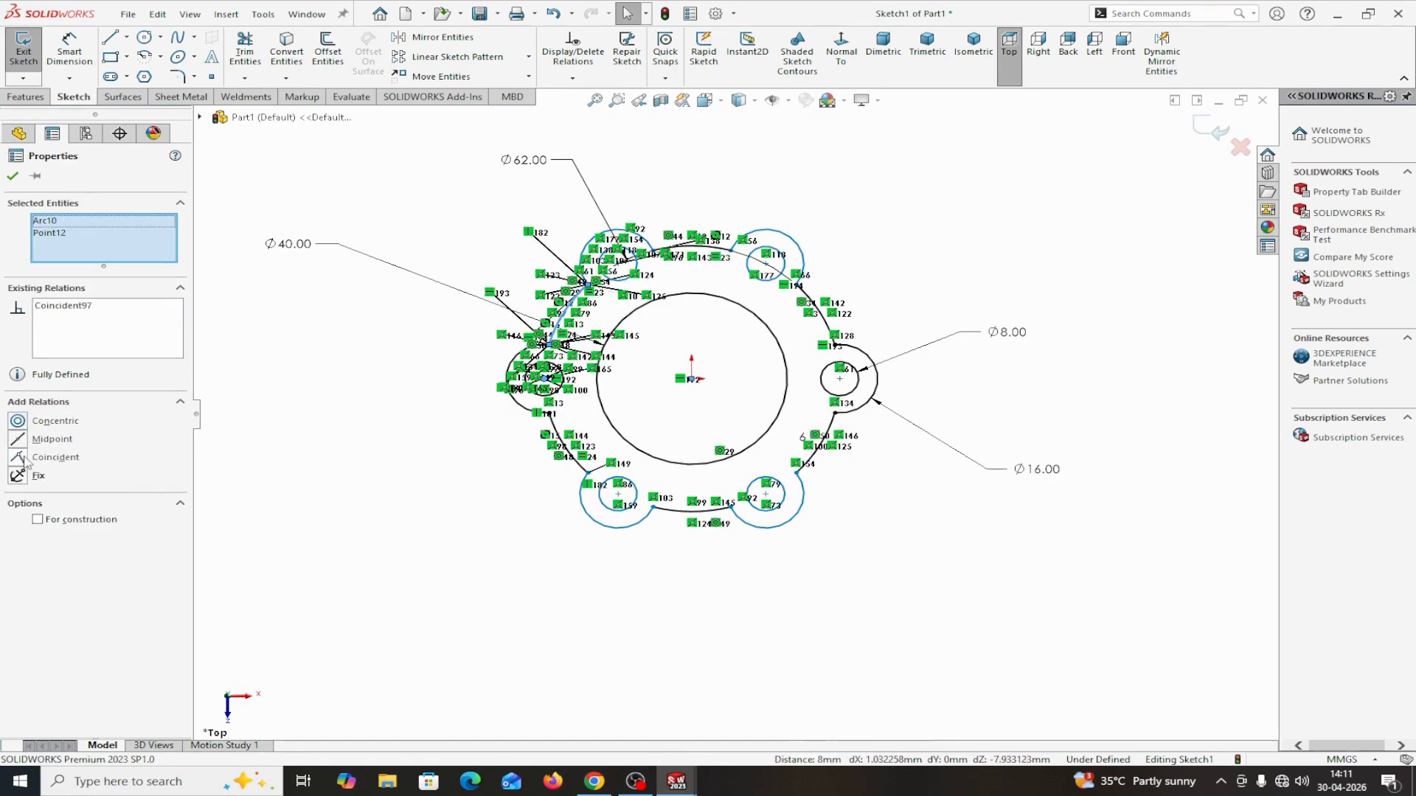
left_click(12, 178)
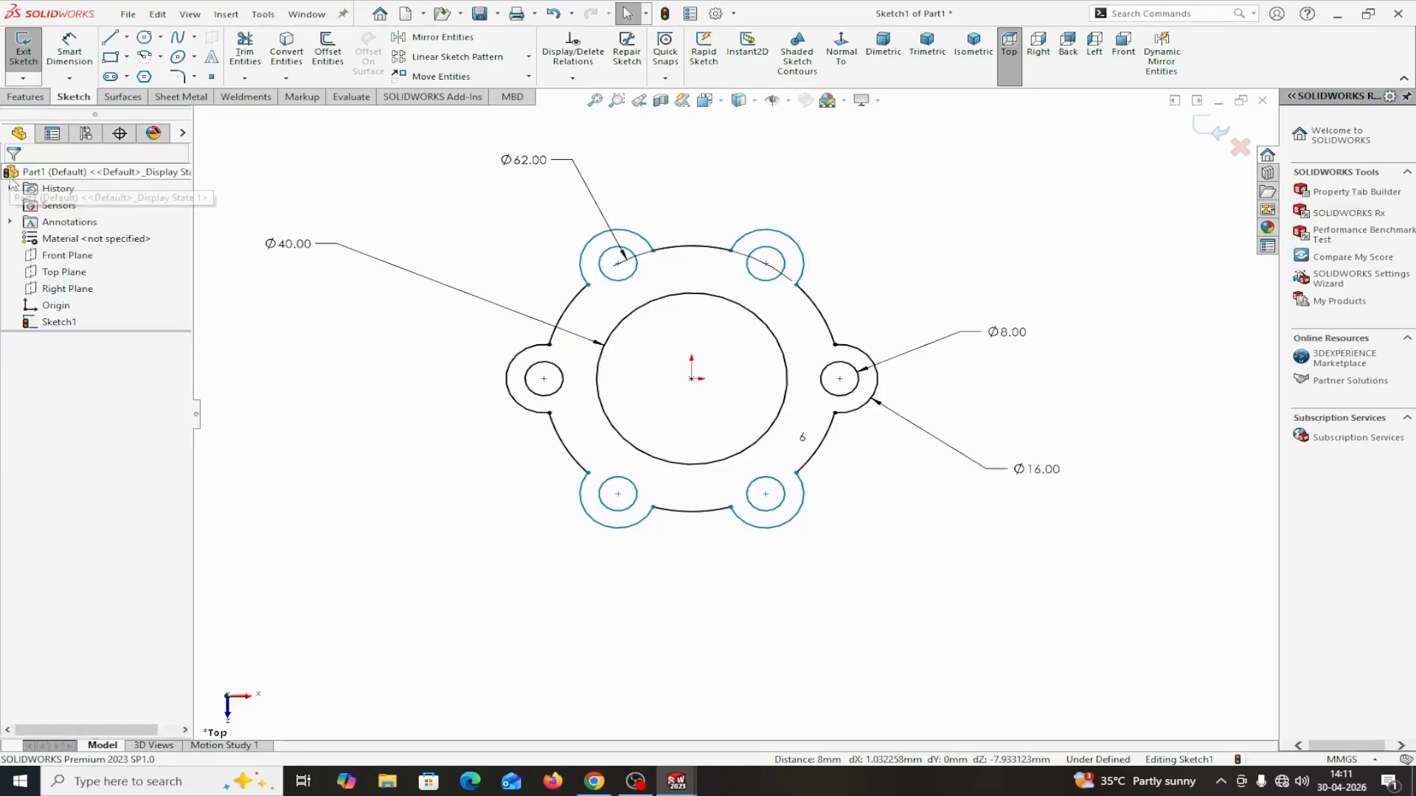
left_click(619, 496)
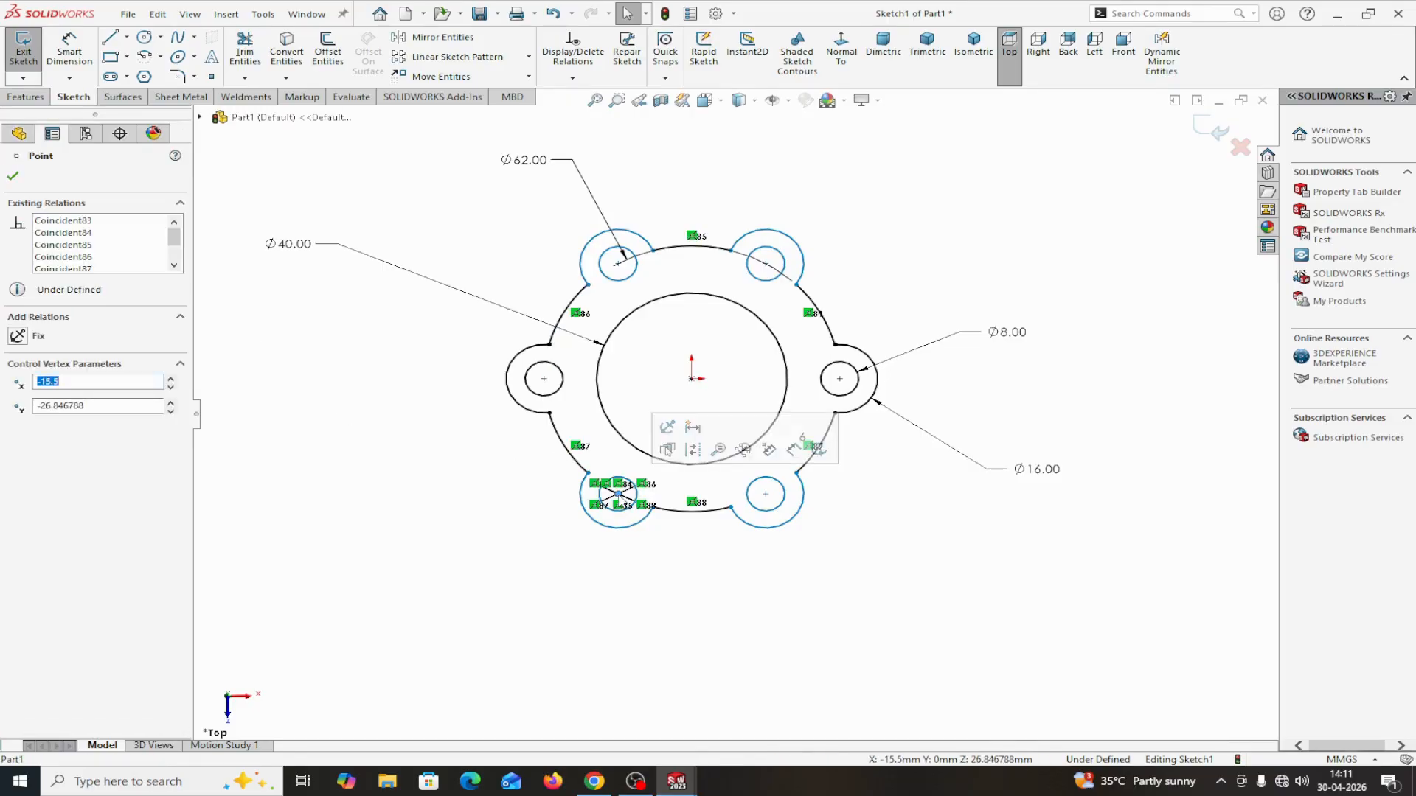
left_click(672, 510, "ctrl")
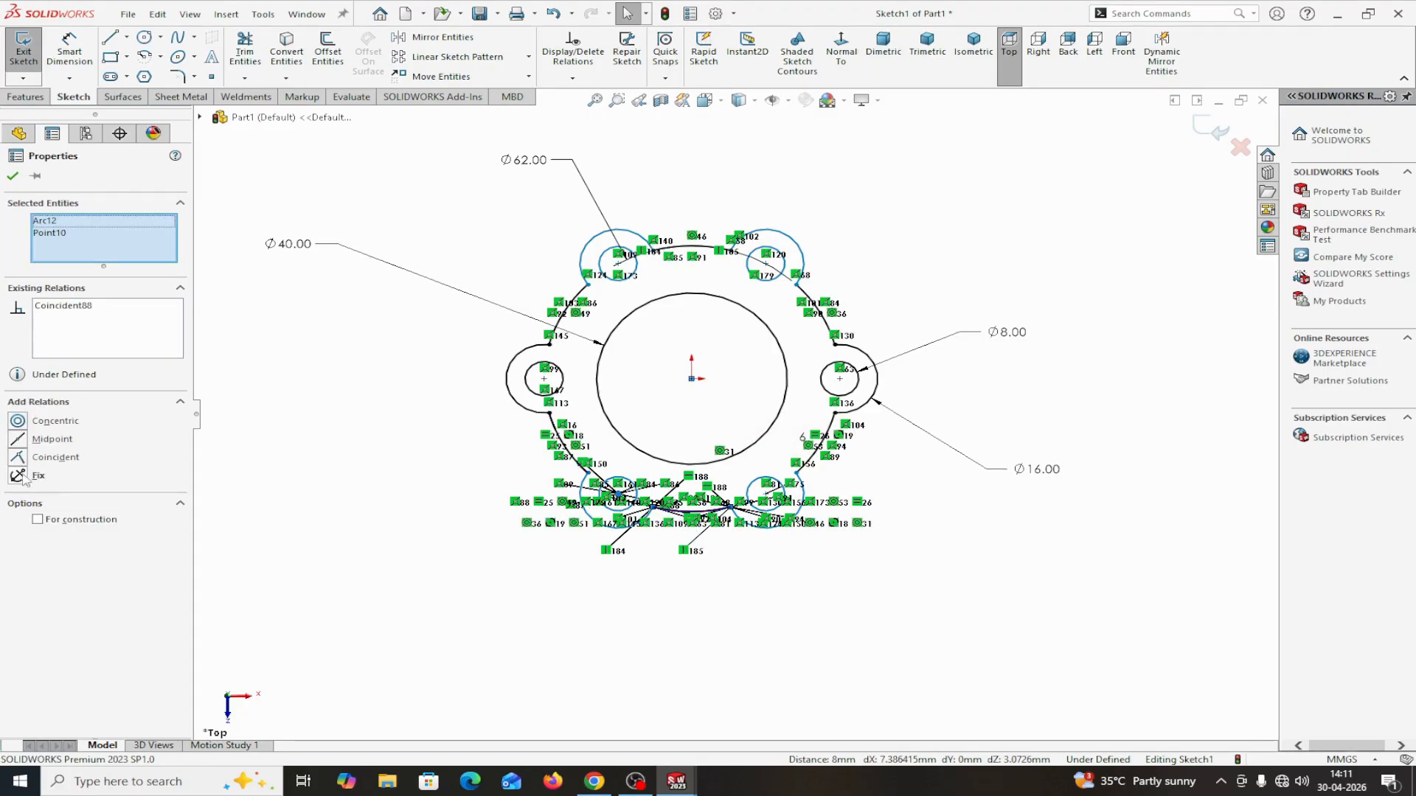
left_click(13, 176)
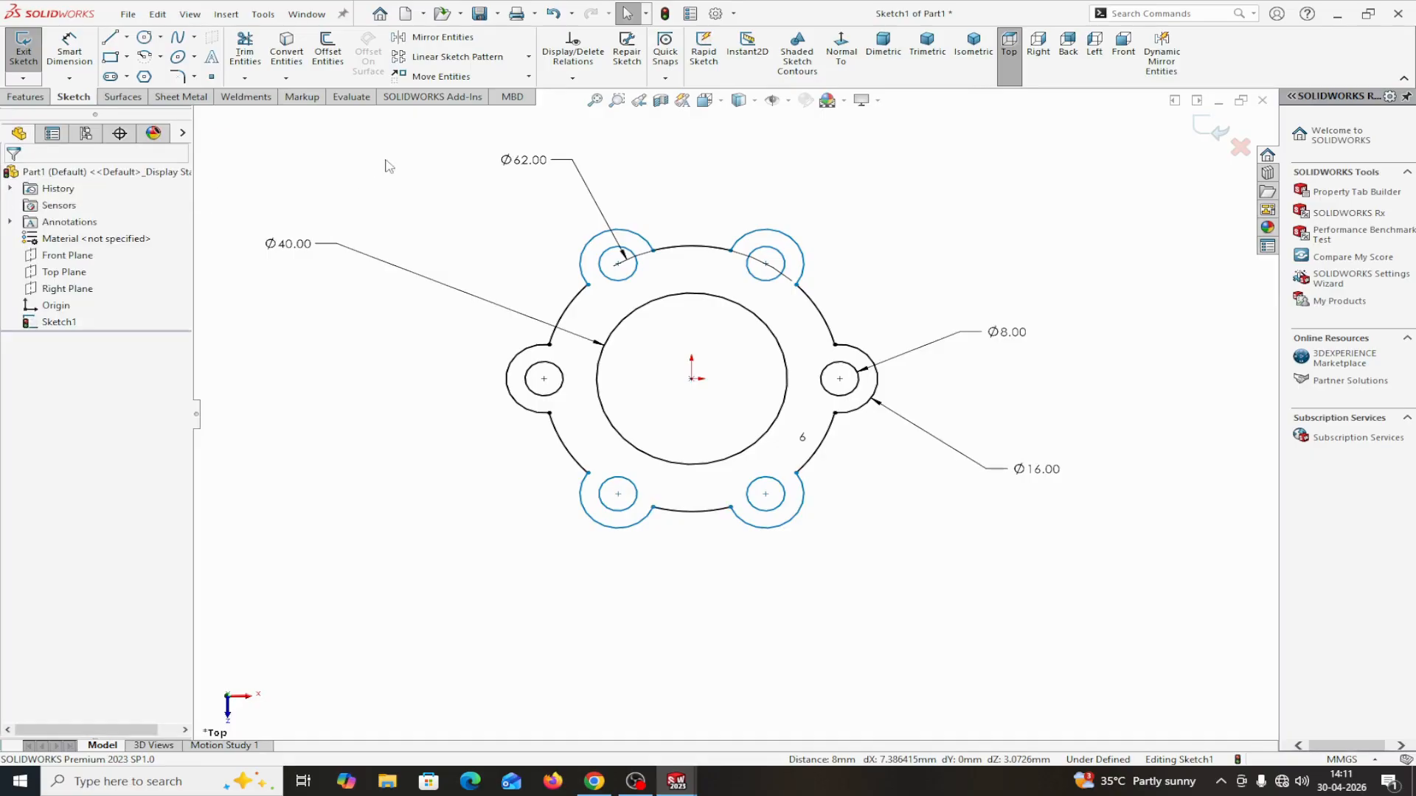
- Apply a Coincident relation between the upper-left hole's centre point and the top 62 mm circle arc
left_click(618, 264)
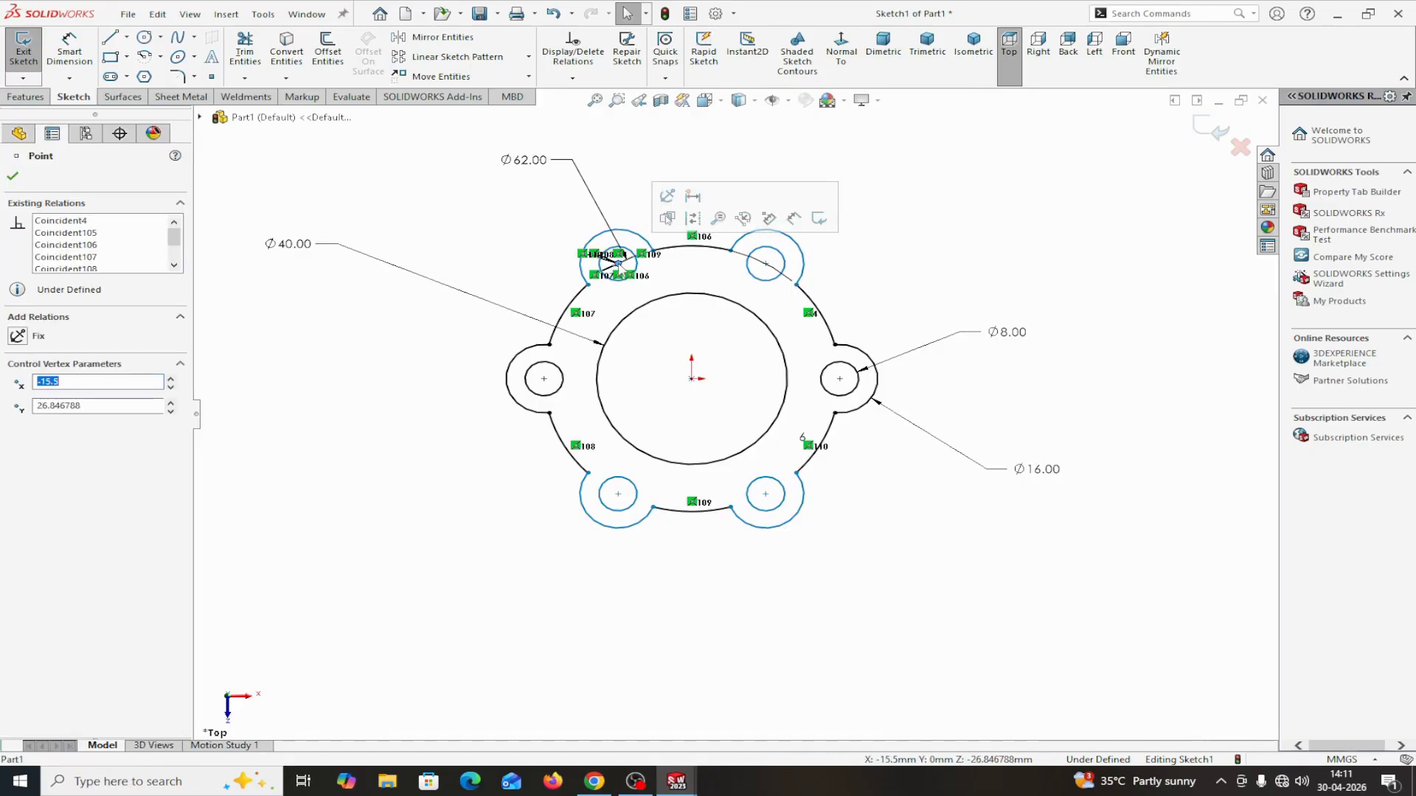
left_click(672, 255, "ctrl")
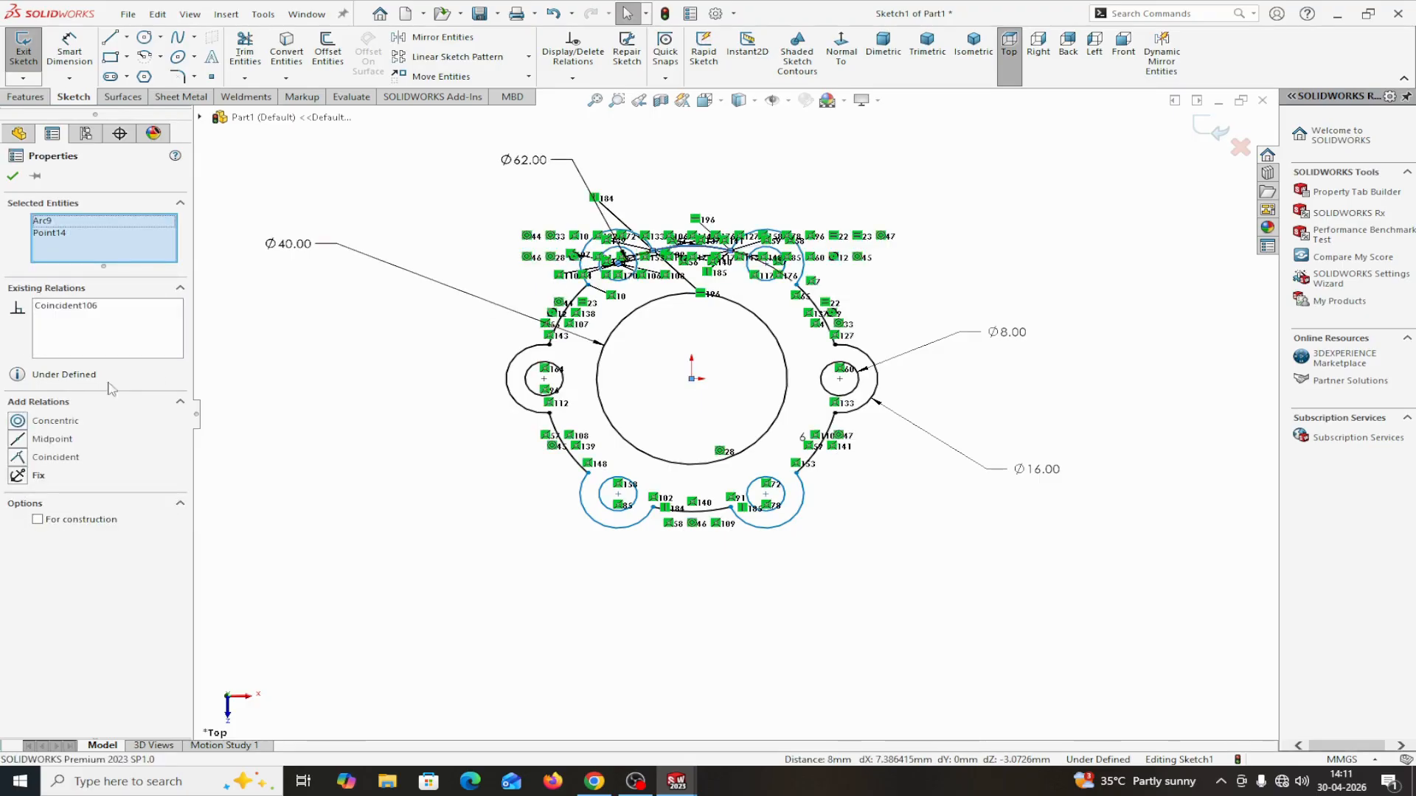
left_click(17, 457)
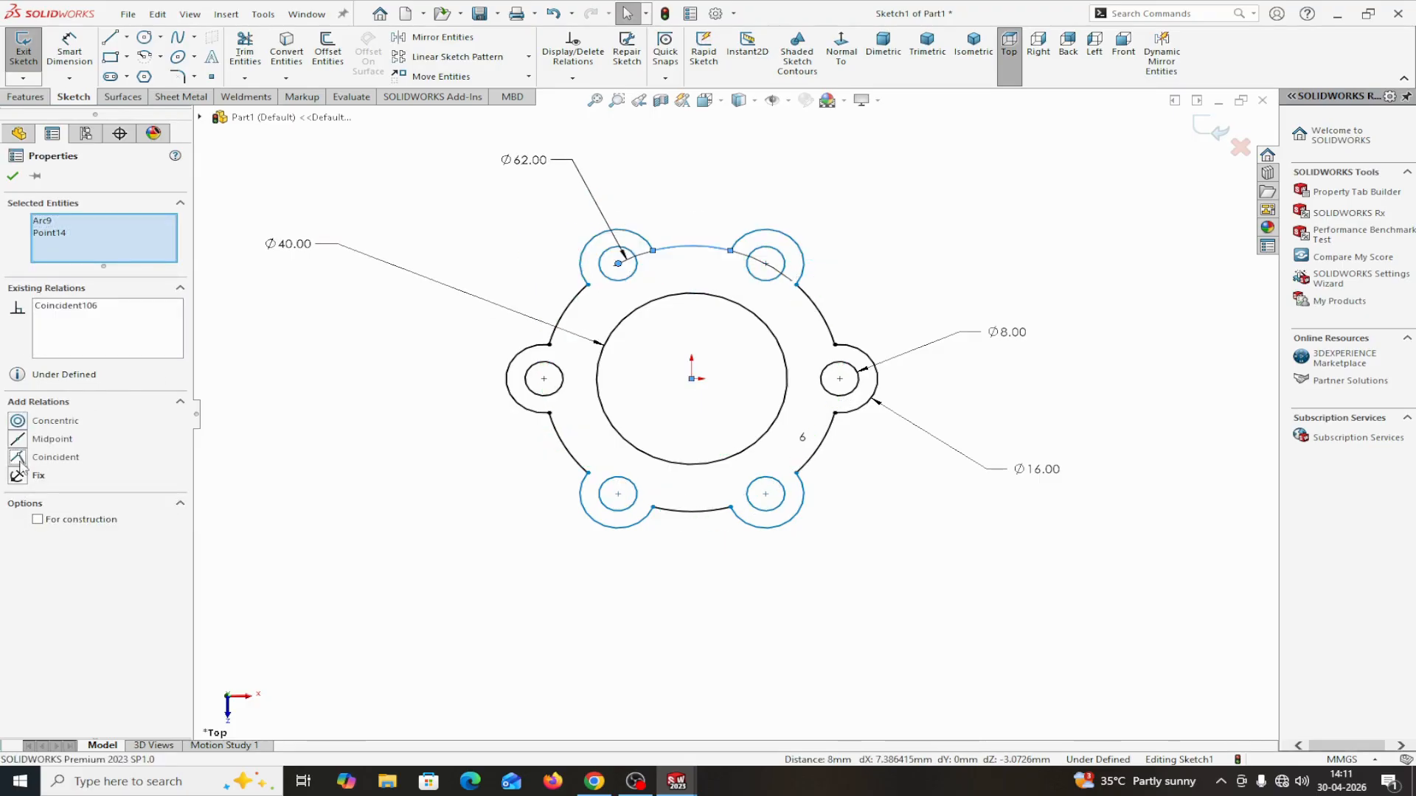
left_click(12, 177)
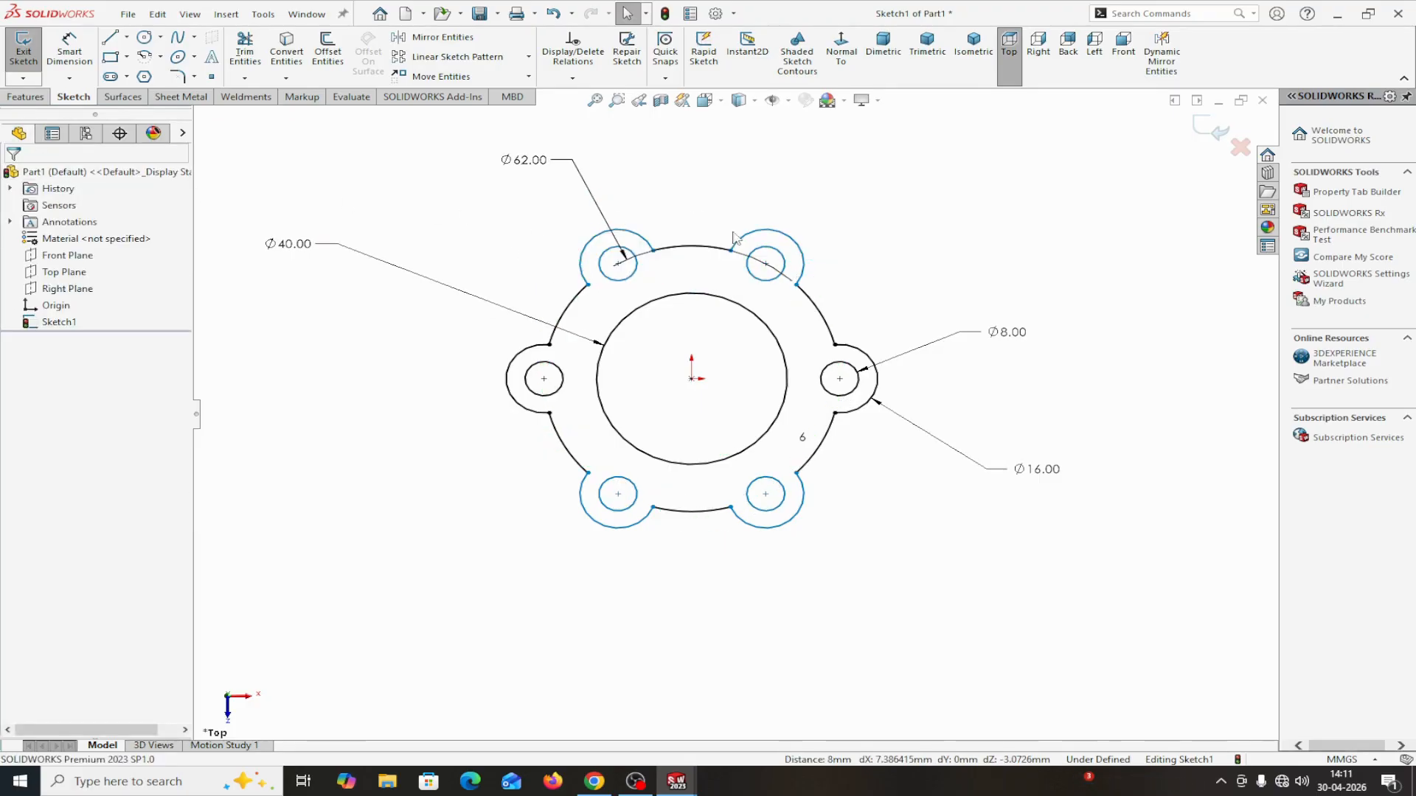
- Check the relations tying the upper-right and right hole centres to their neighbouring 62 mm circle arcs
left_click(766, 264)
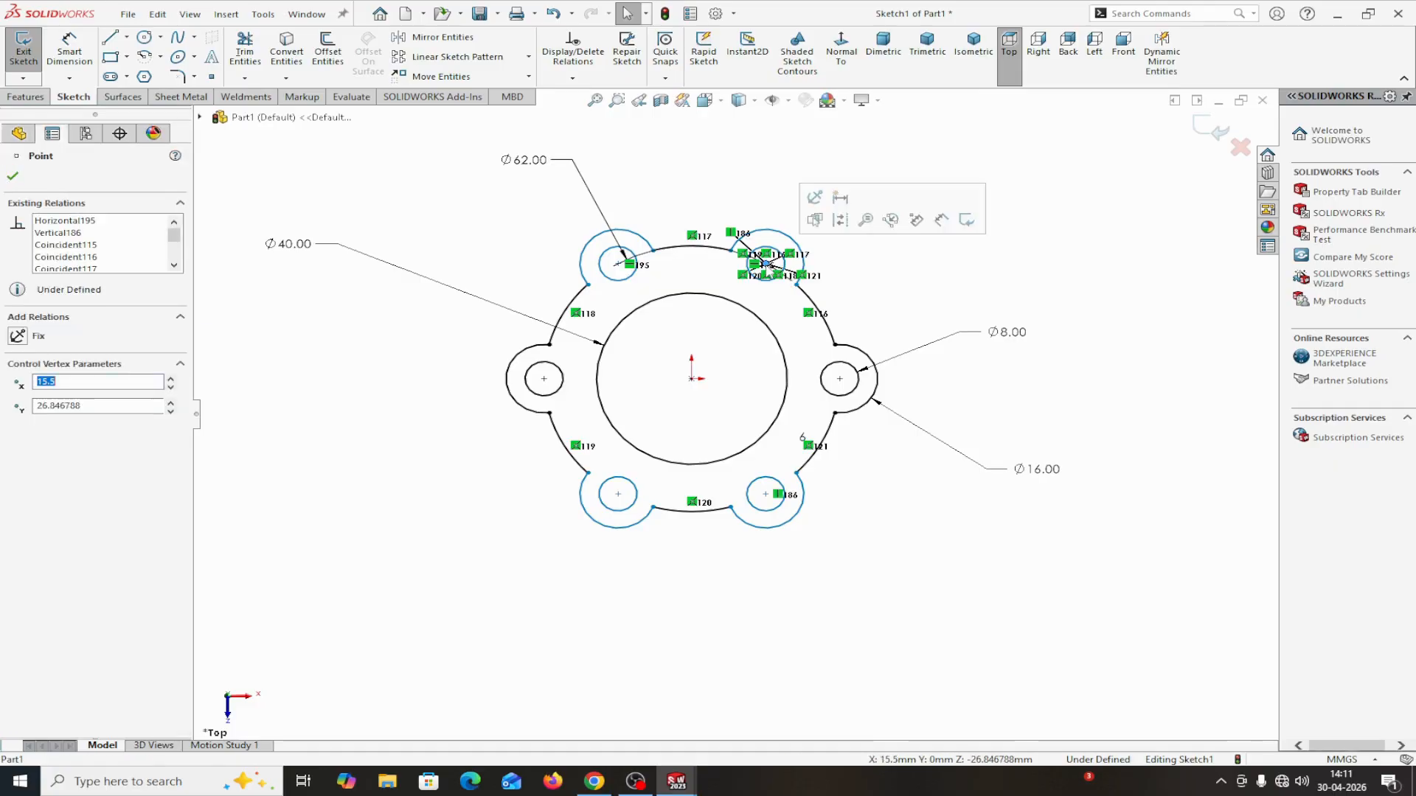
left_click(815, 306, "ctrl")
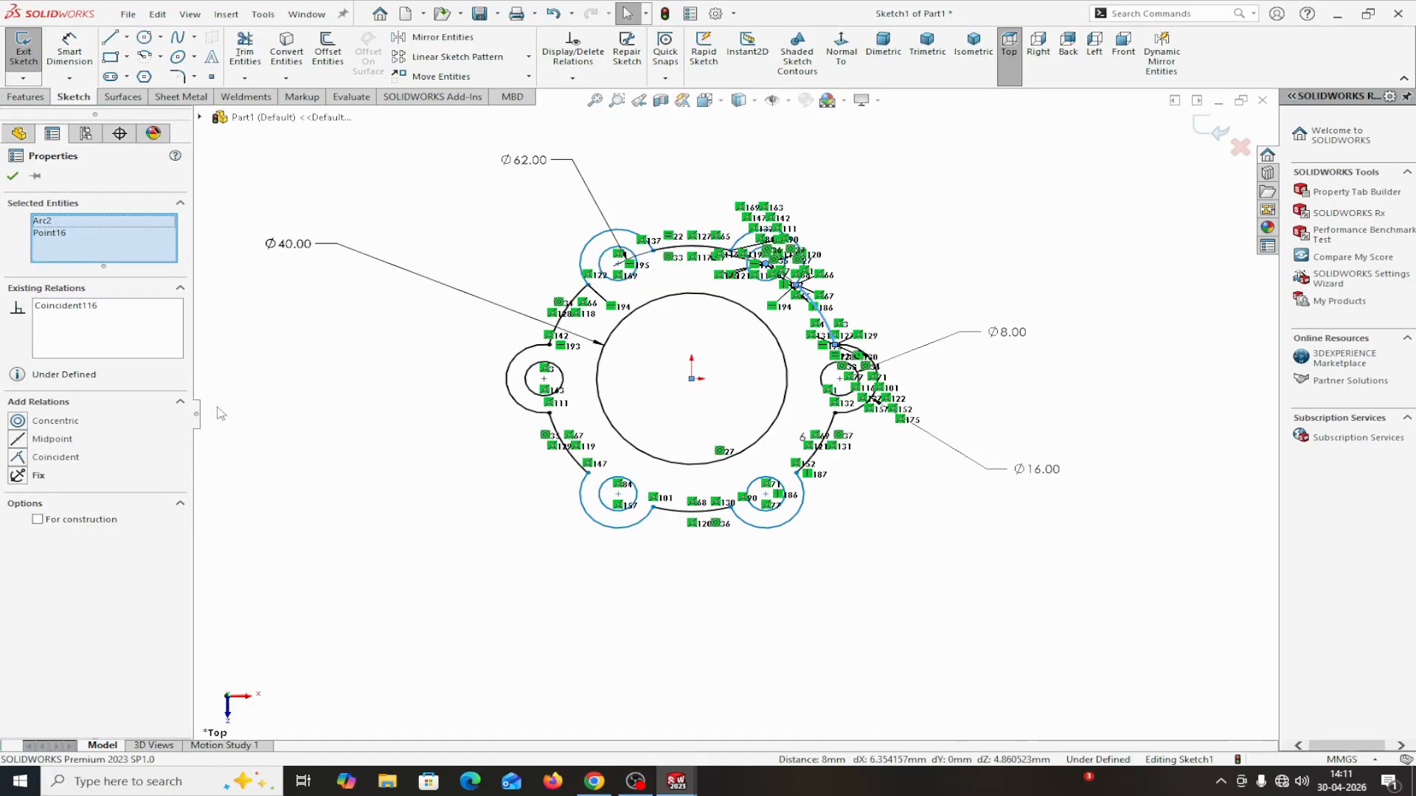
left_click(14, 177)
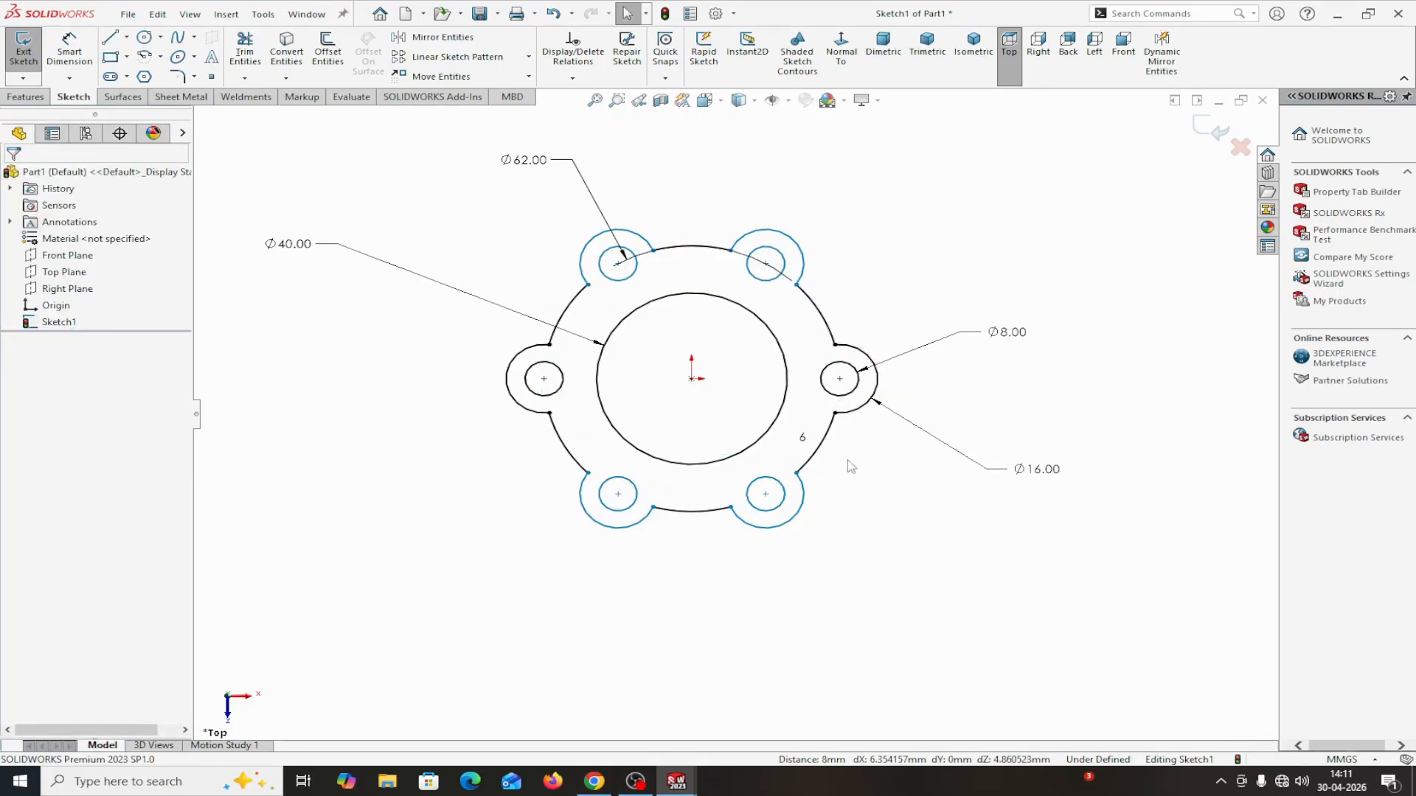
left_click(839, 380)
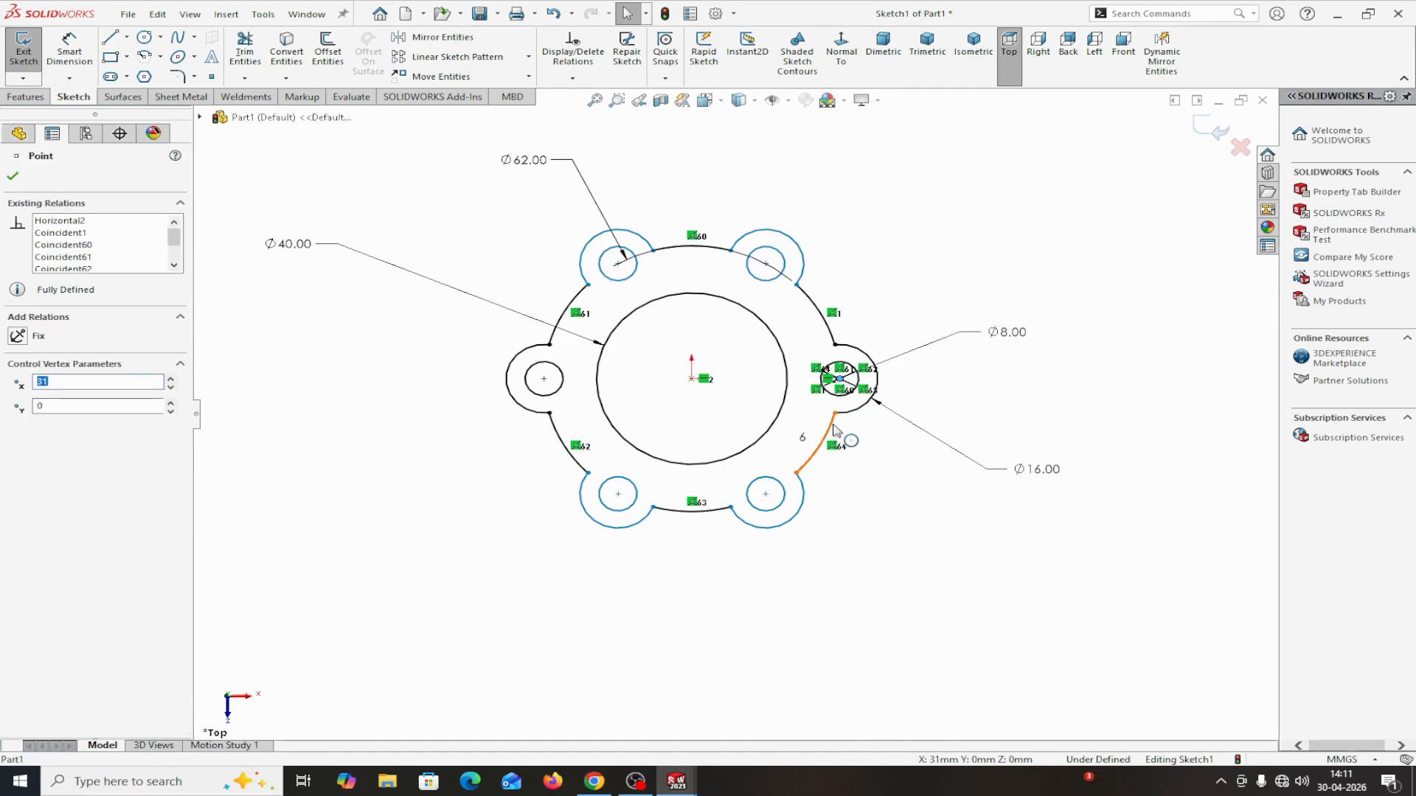
left_click(830, 425, "ctrl")
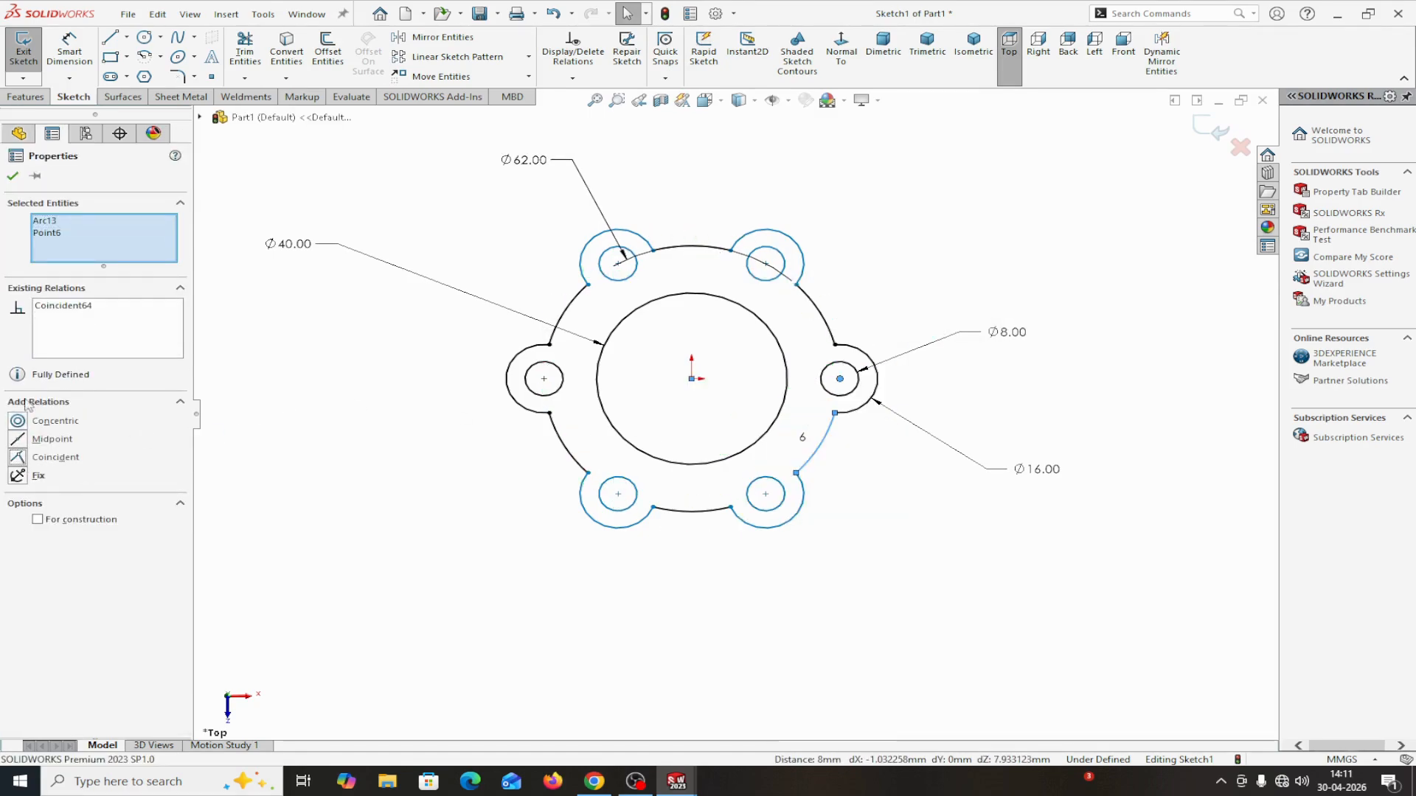
left_click(14, 177)
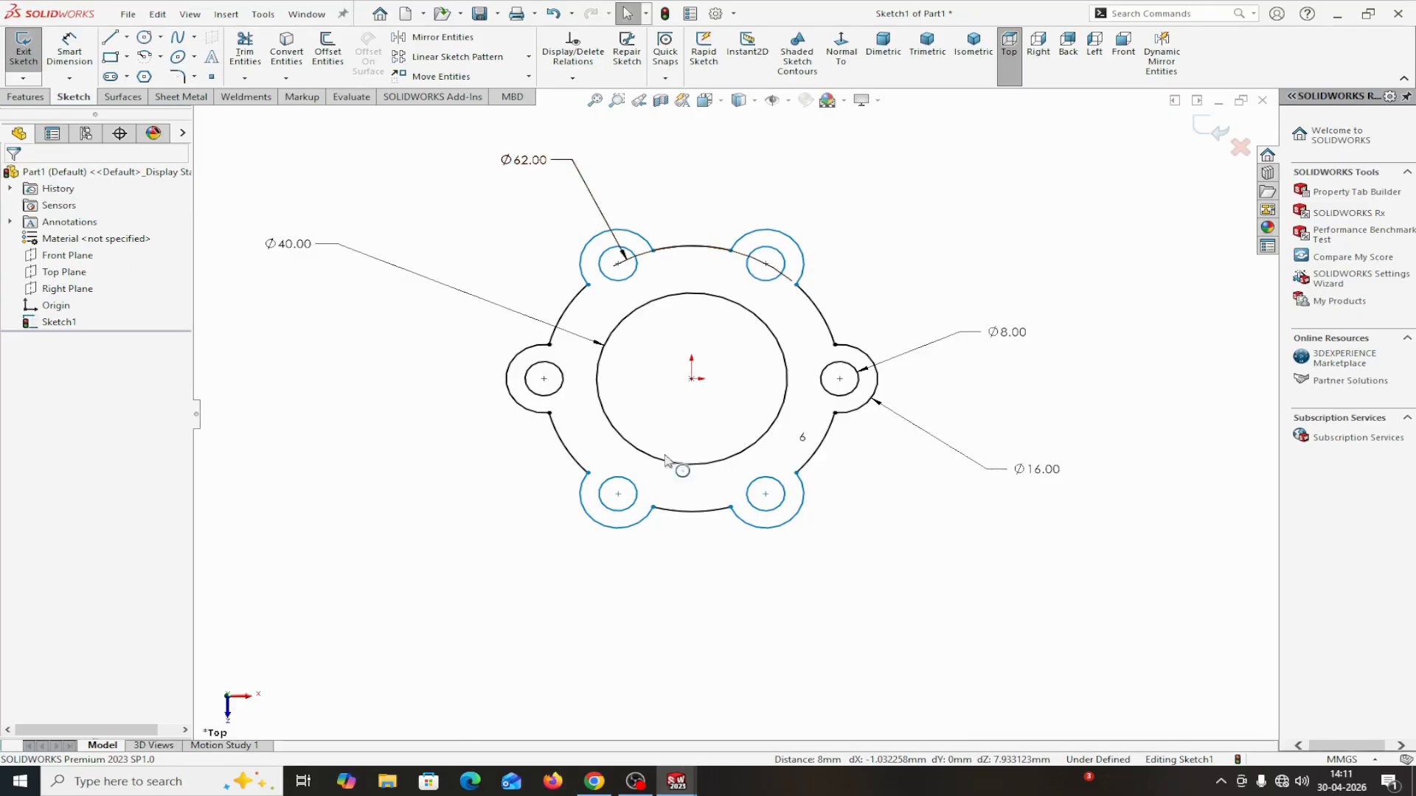
- Recalculate Fully Define Sketch for all sketch entities, keeping all relation types and dimensions selected, and accept it
left_click(573, 78)
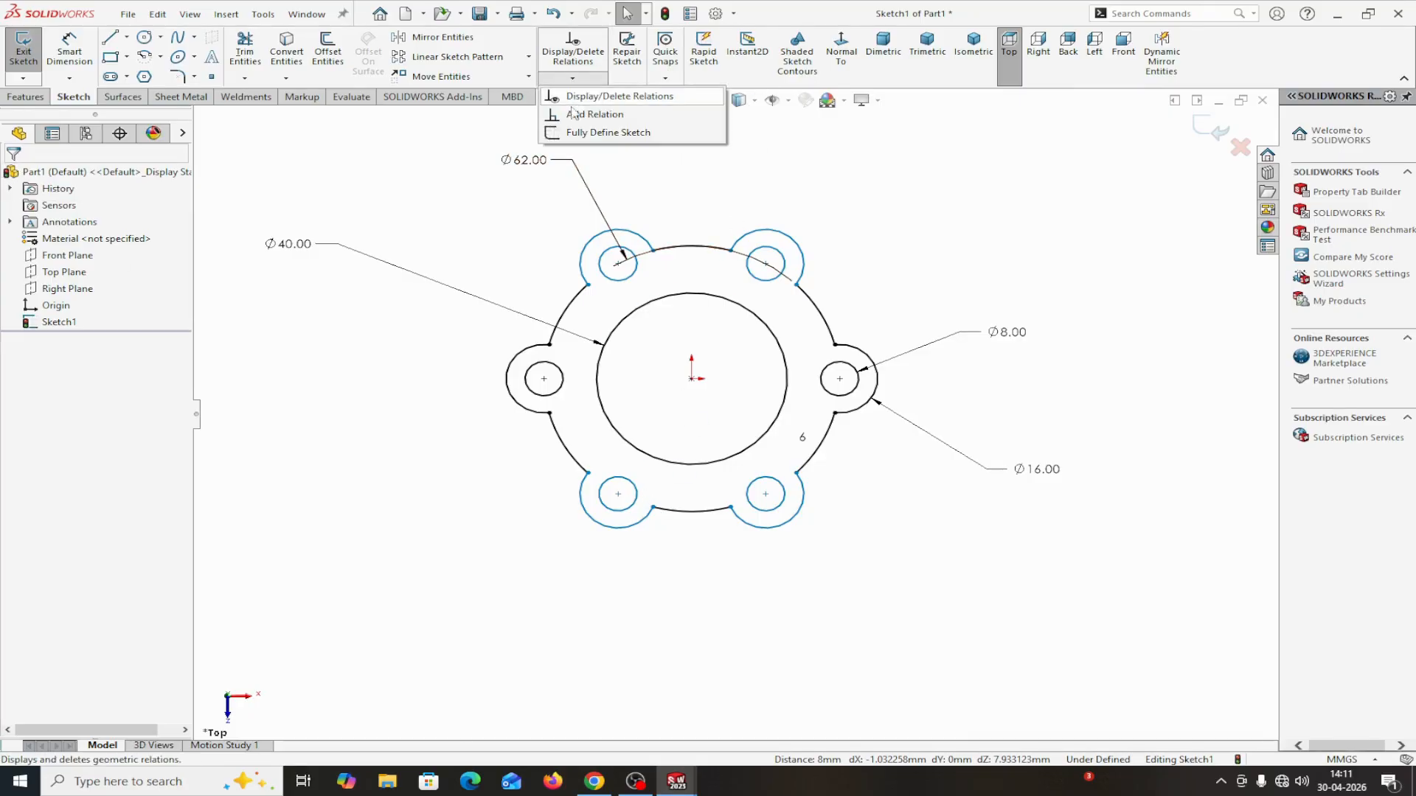
left_click(574, 134)
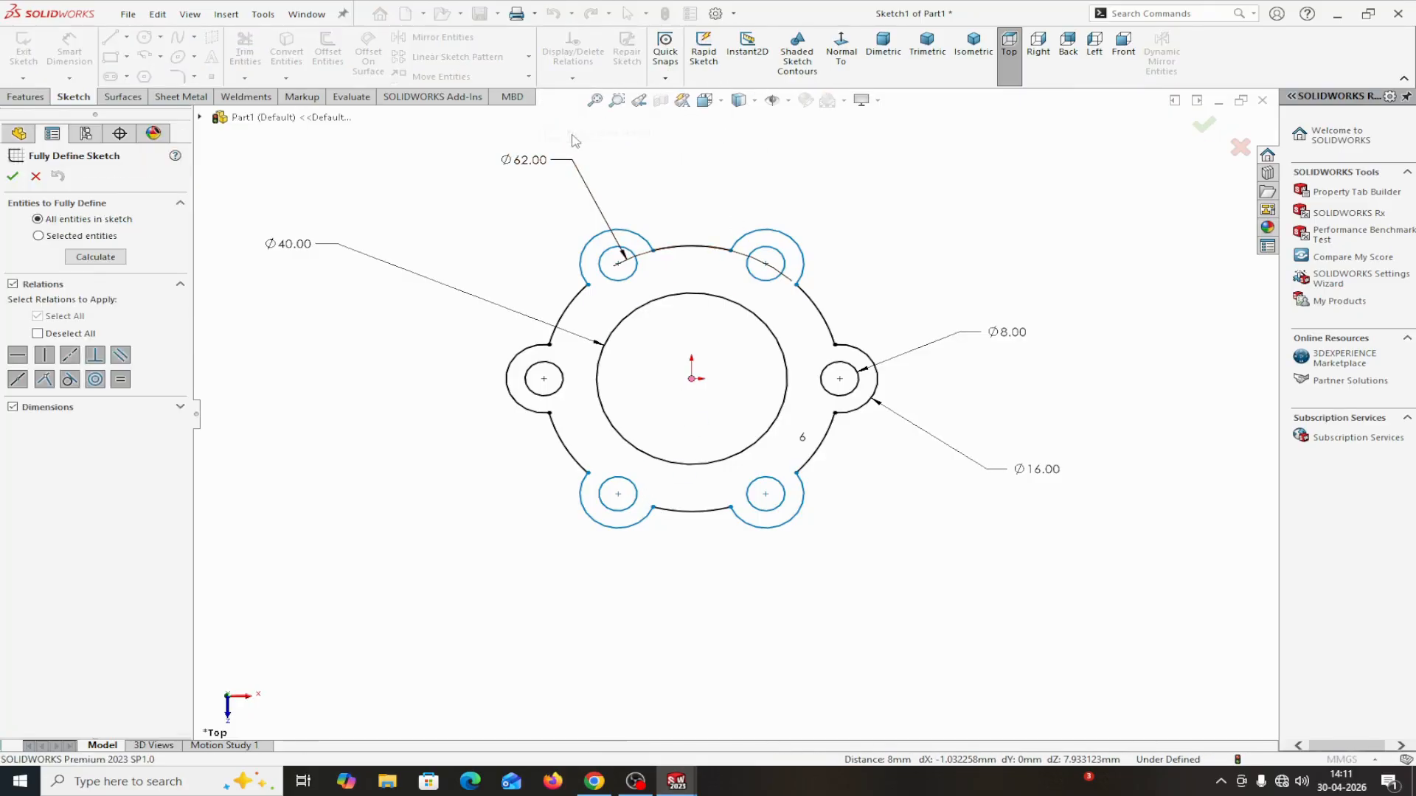
left_click(97, 259)
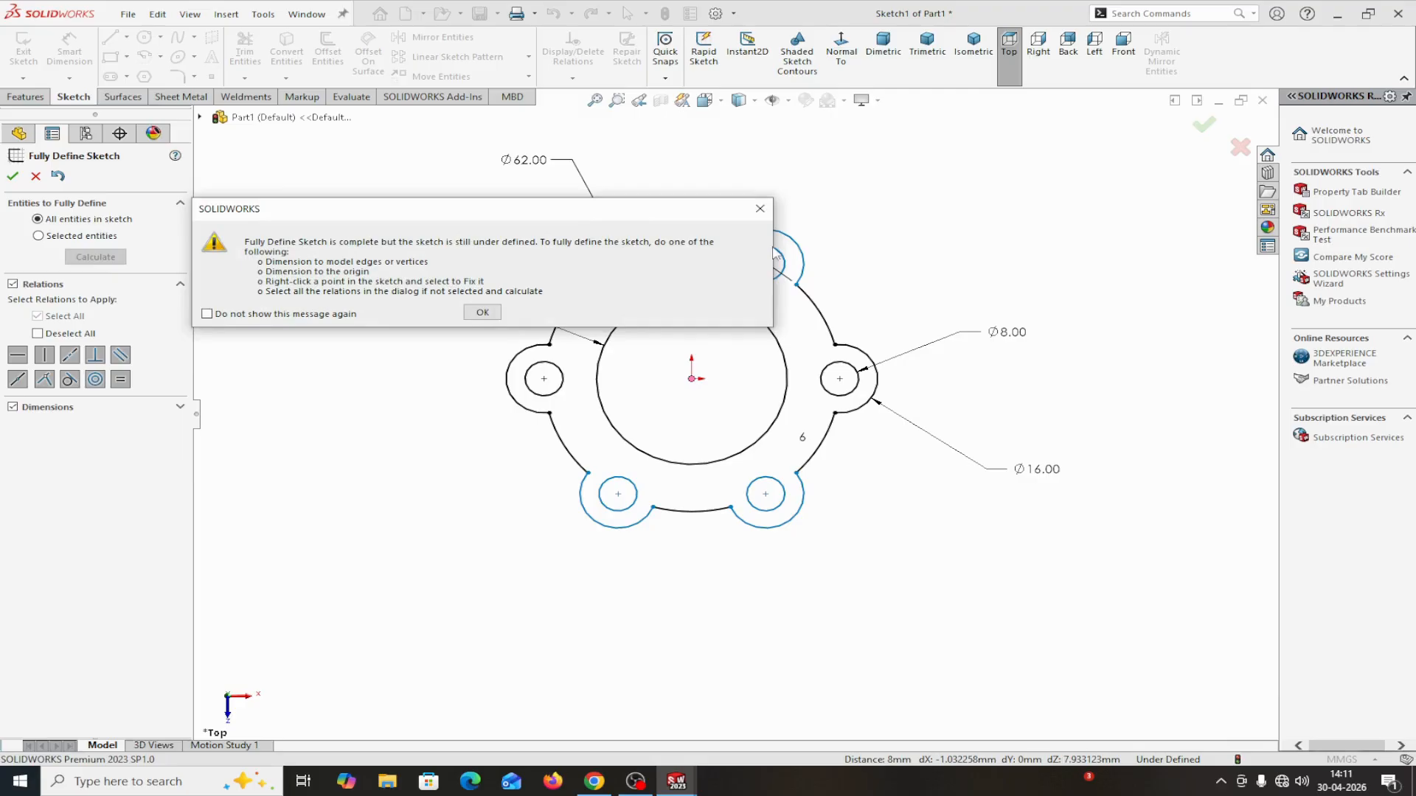
left_click(760, 209)
left_click(13, 177)
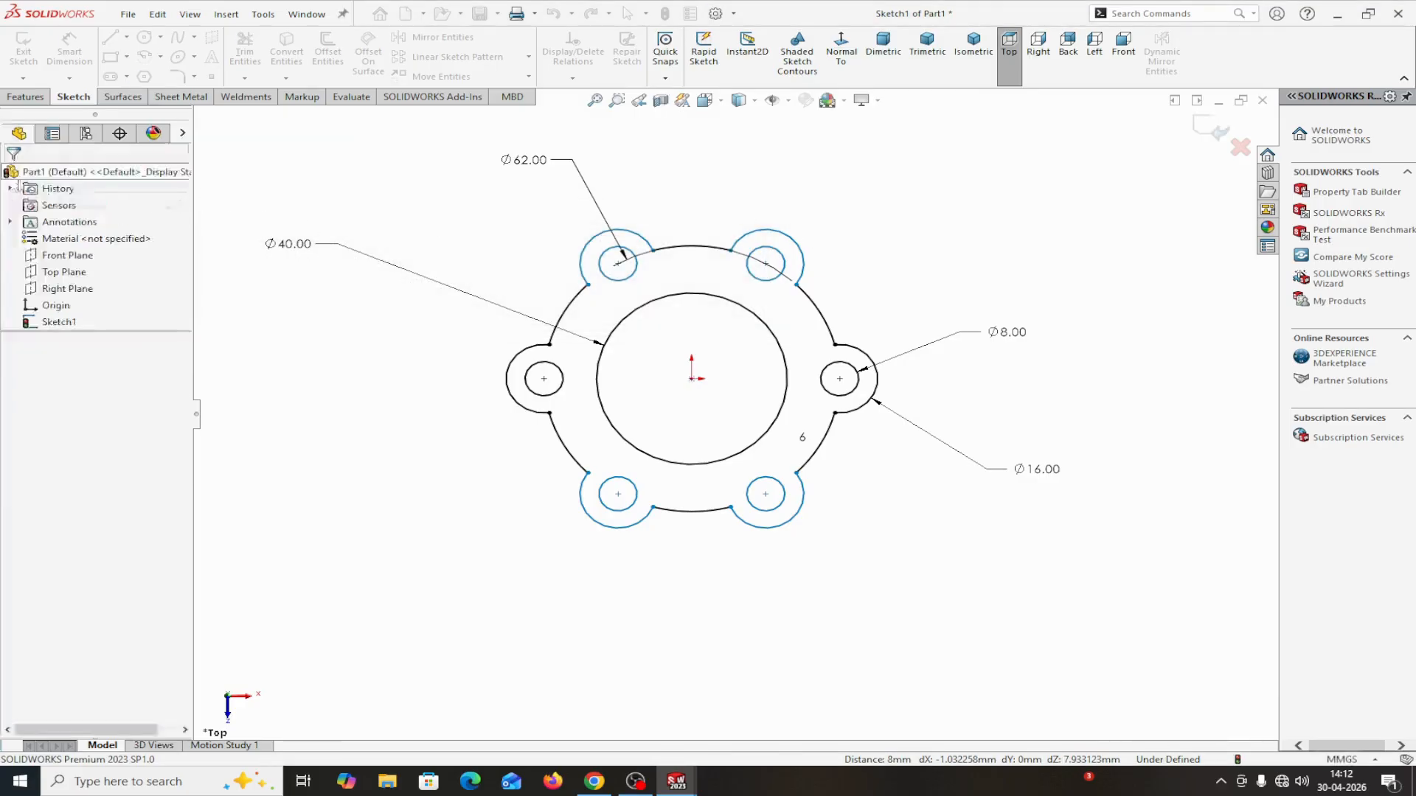
- Review the finished reference profile in the SOLIDWORKS SKETCH EXERCISE -1 document, then return to the Part1 sketch
scroll(891, 609, "up", 2)
scroll(719, 527, "down", 2)
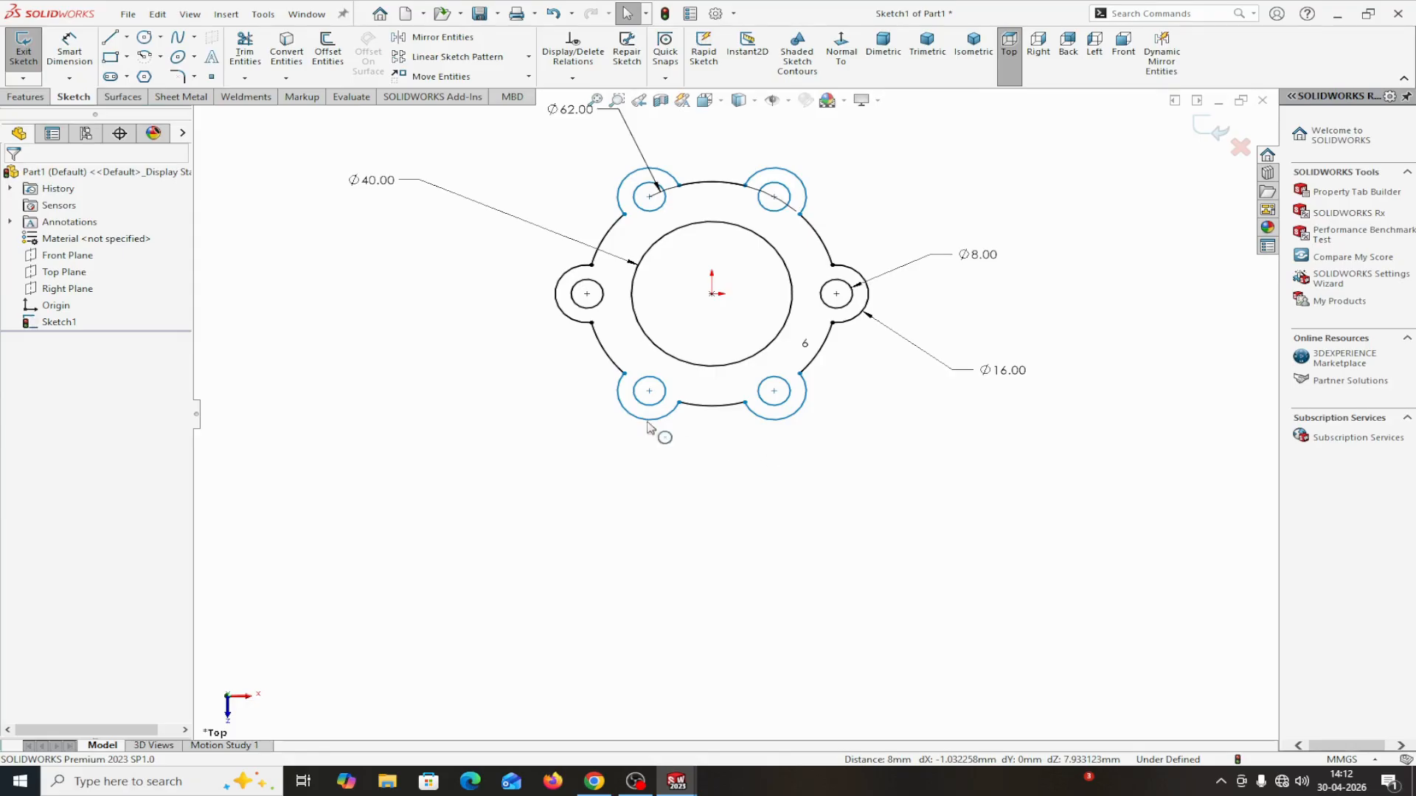
left_click(306, 14)
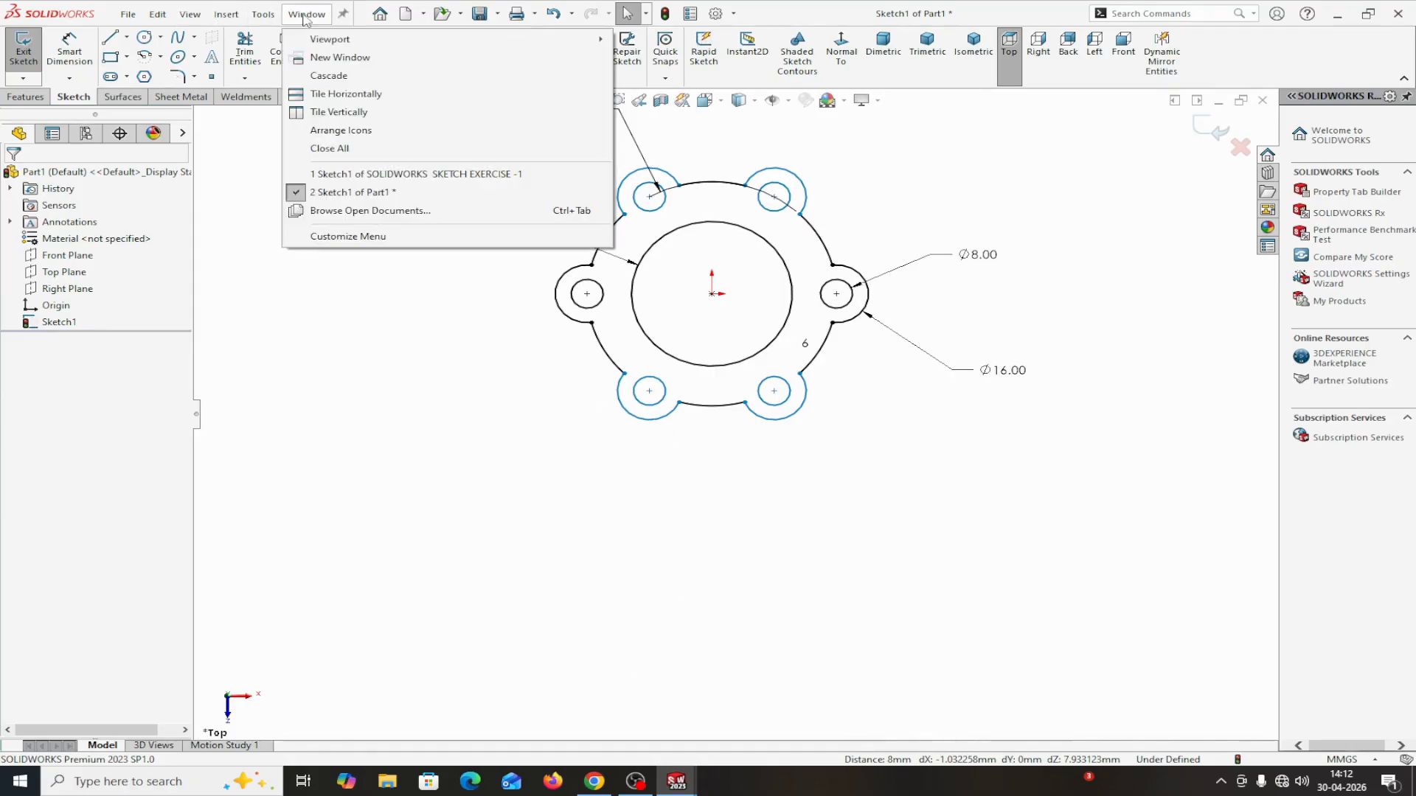
left_click(334, 176)
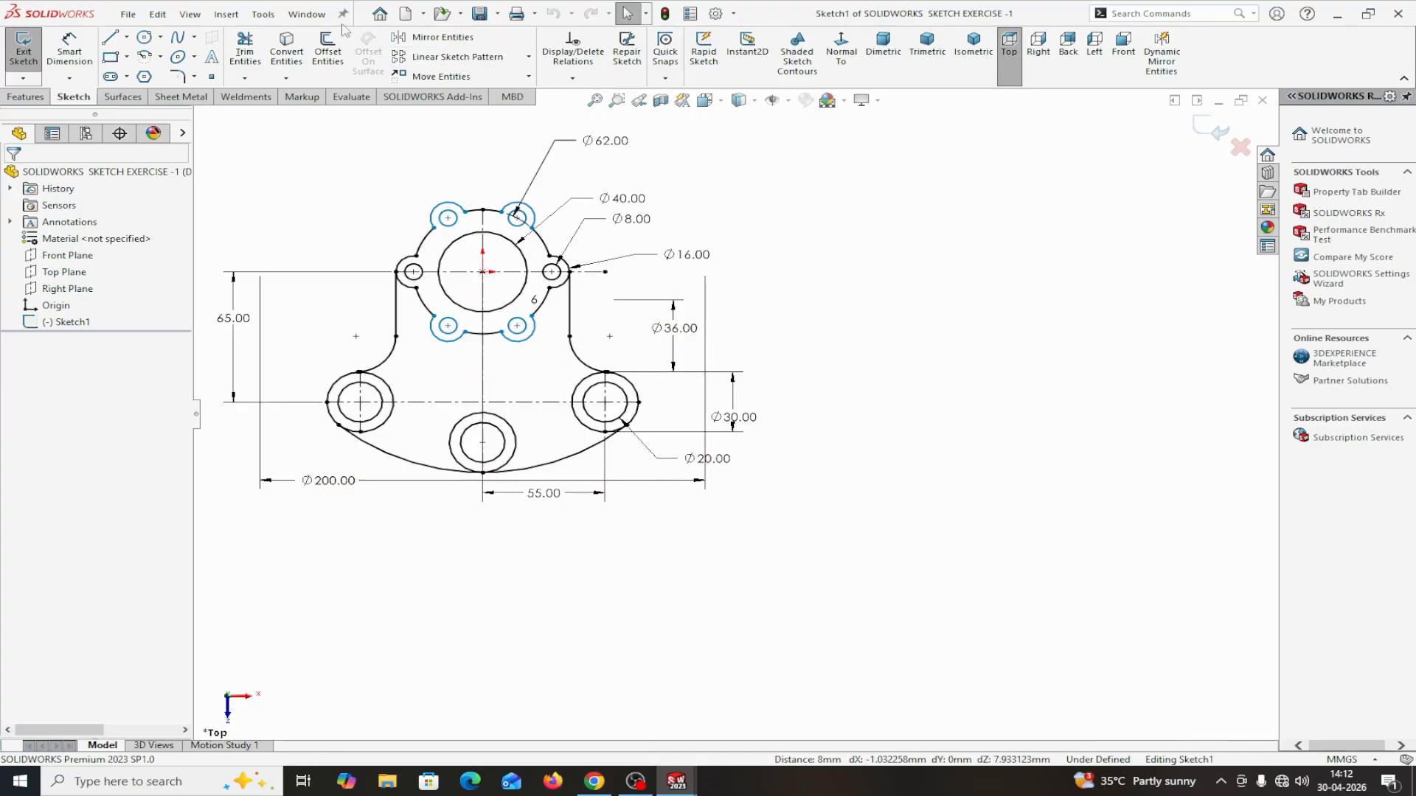
left_click(306, 14)
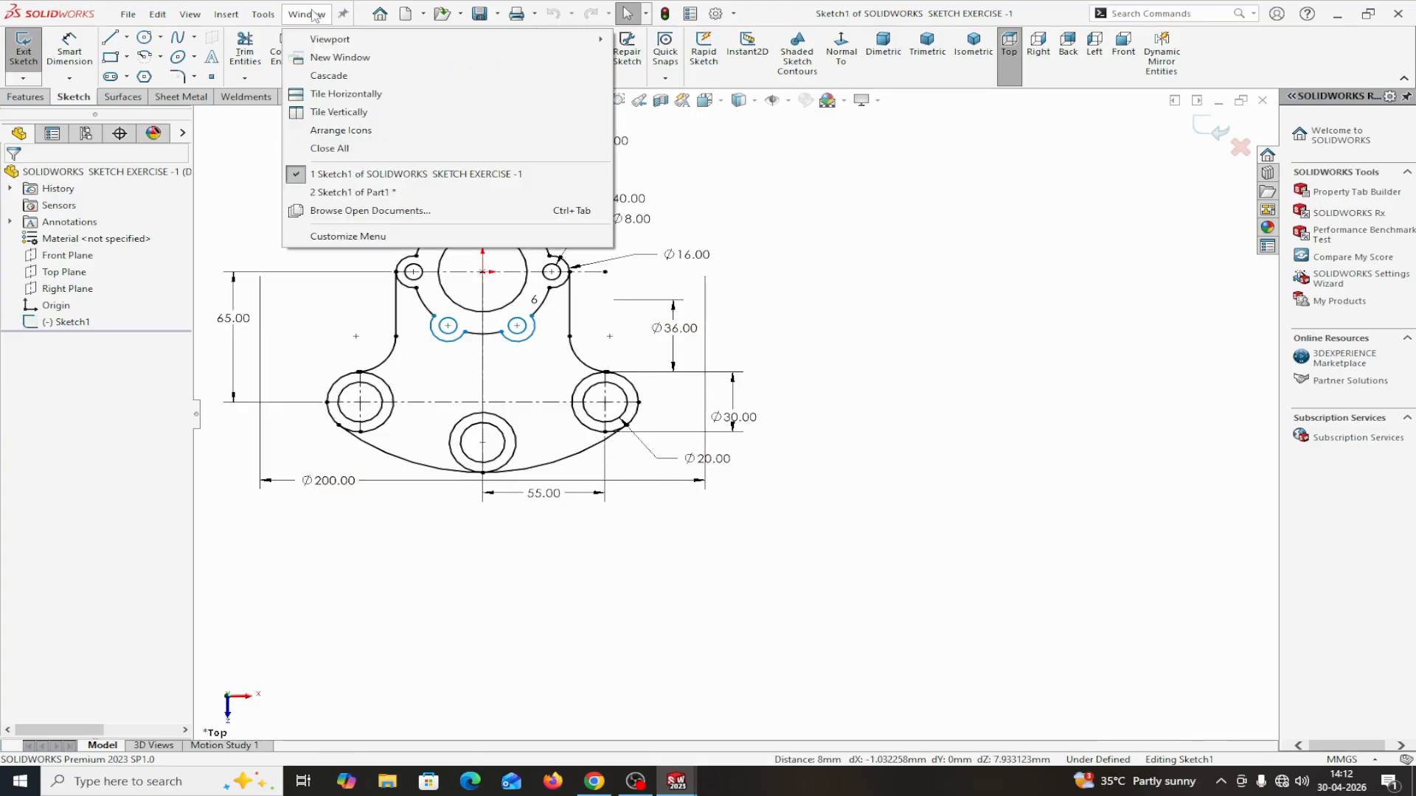
left_click(341, 191)
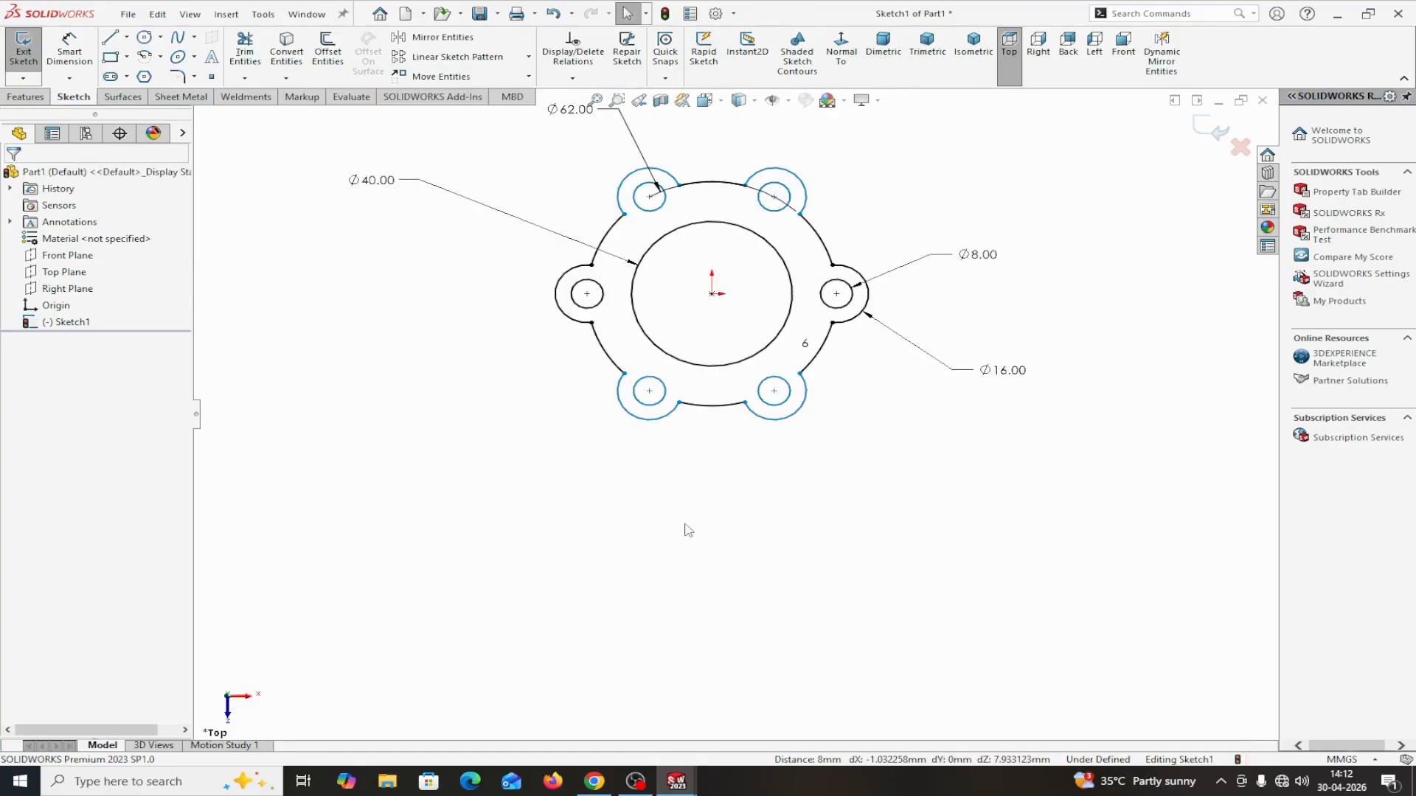
- Sketch a horizontal centerline about 140 mm long through the origin, extending past both sides of the flange
left_click(127, 38)
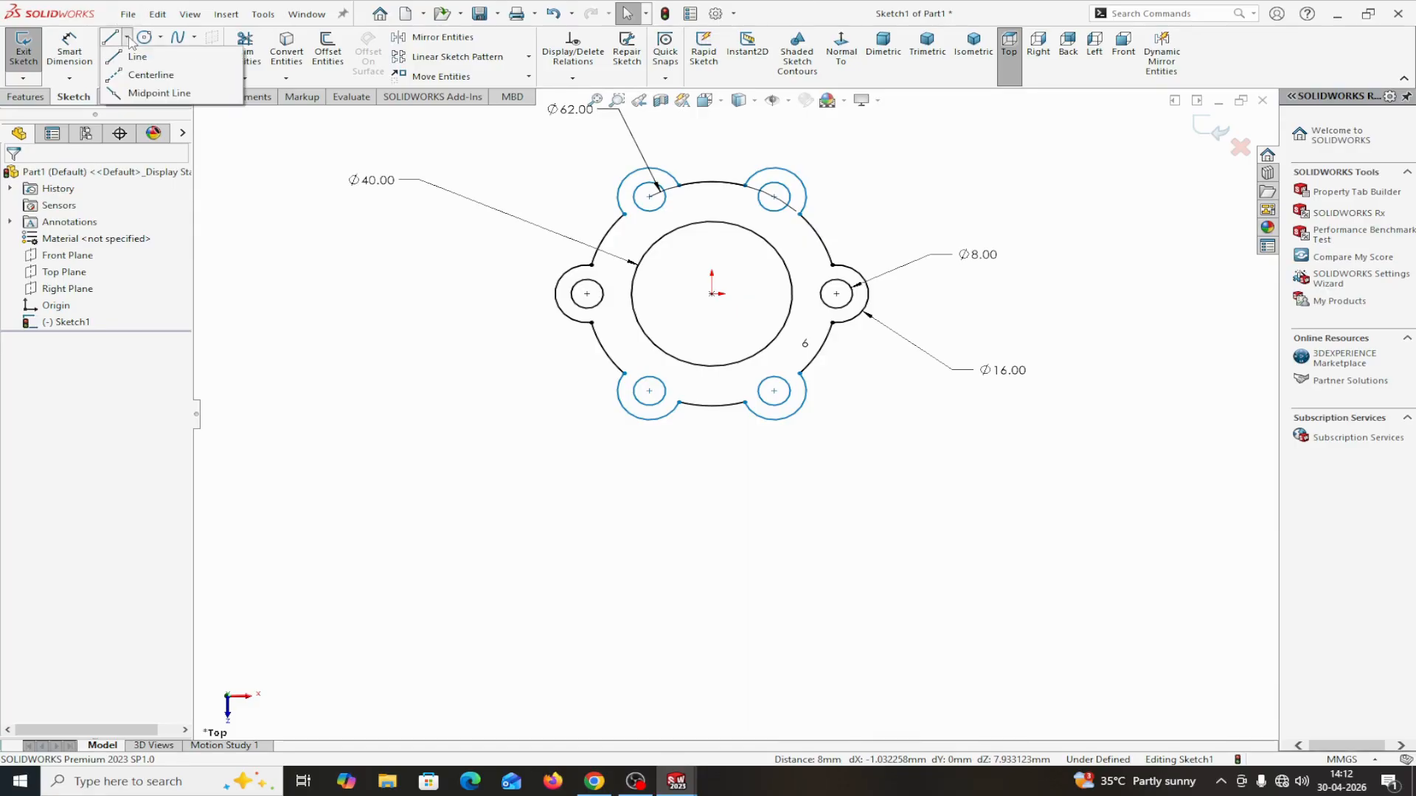
left_click(132, 76)
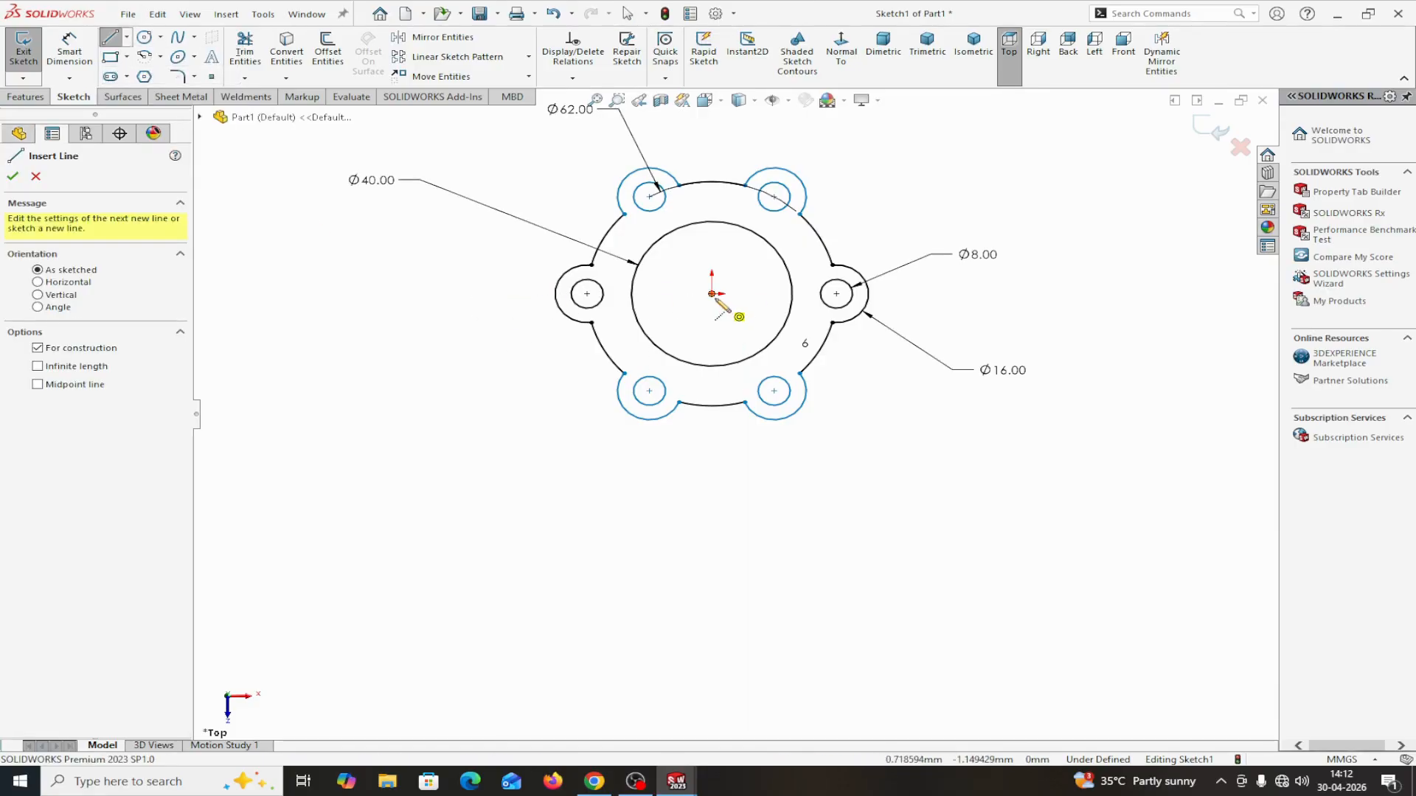
left_click(446, 294)
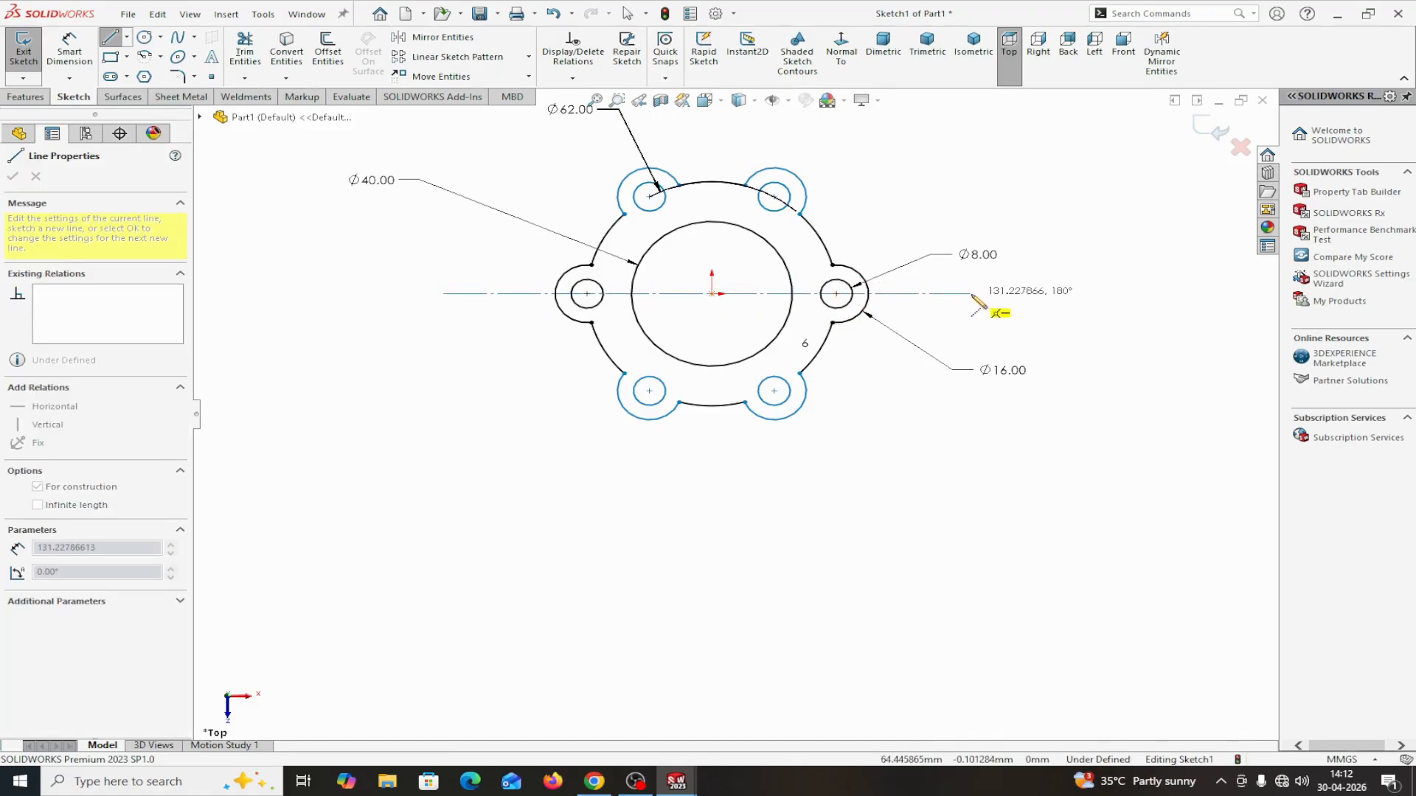
left_click(1006, 294)
right_click(1007, 296)
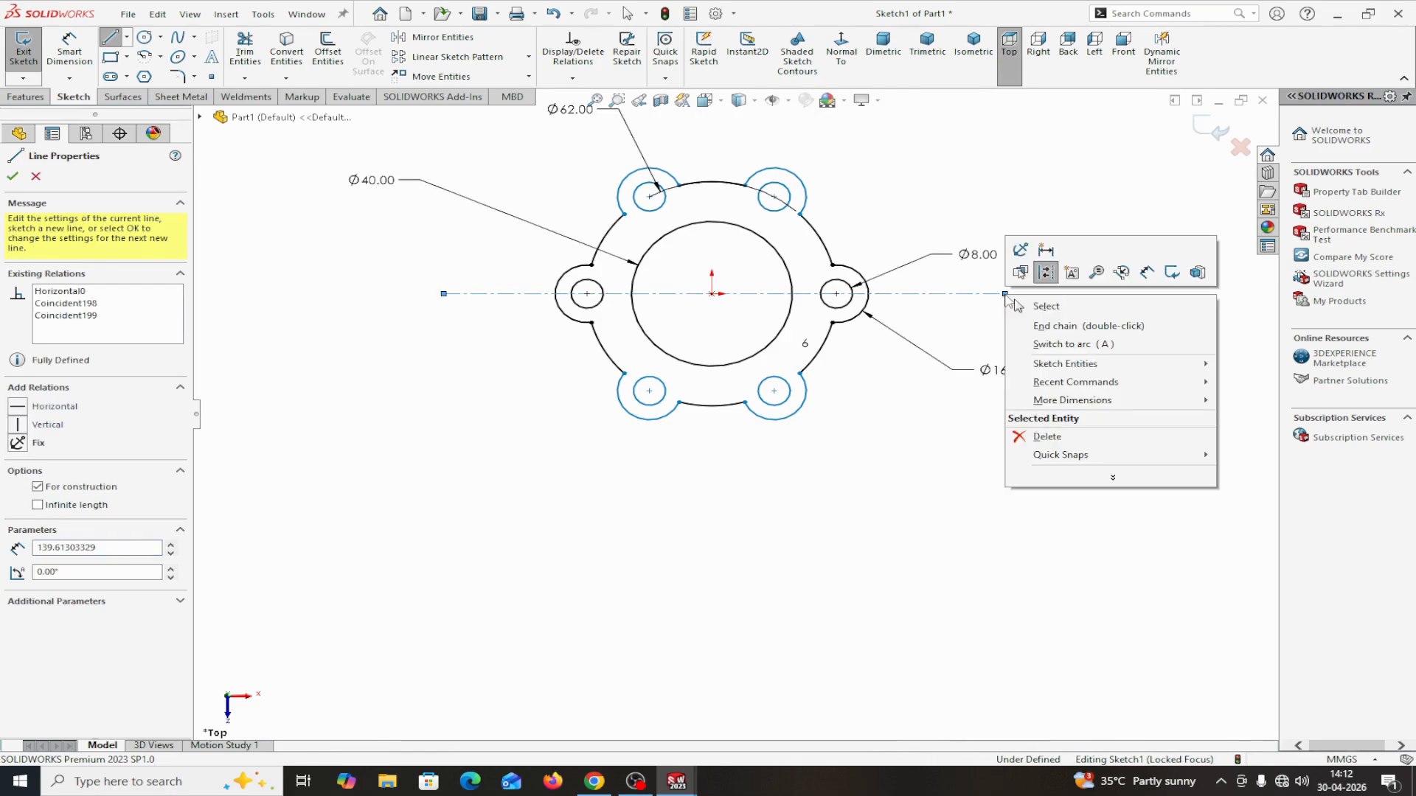
left_click(1046, 312)
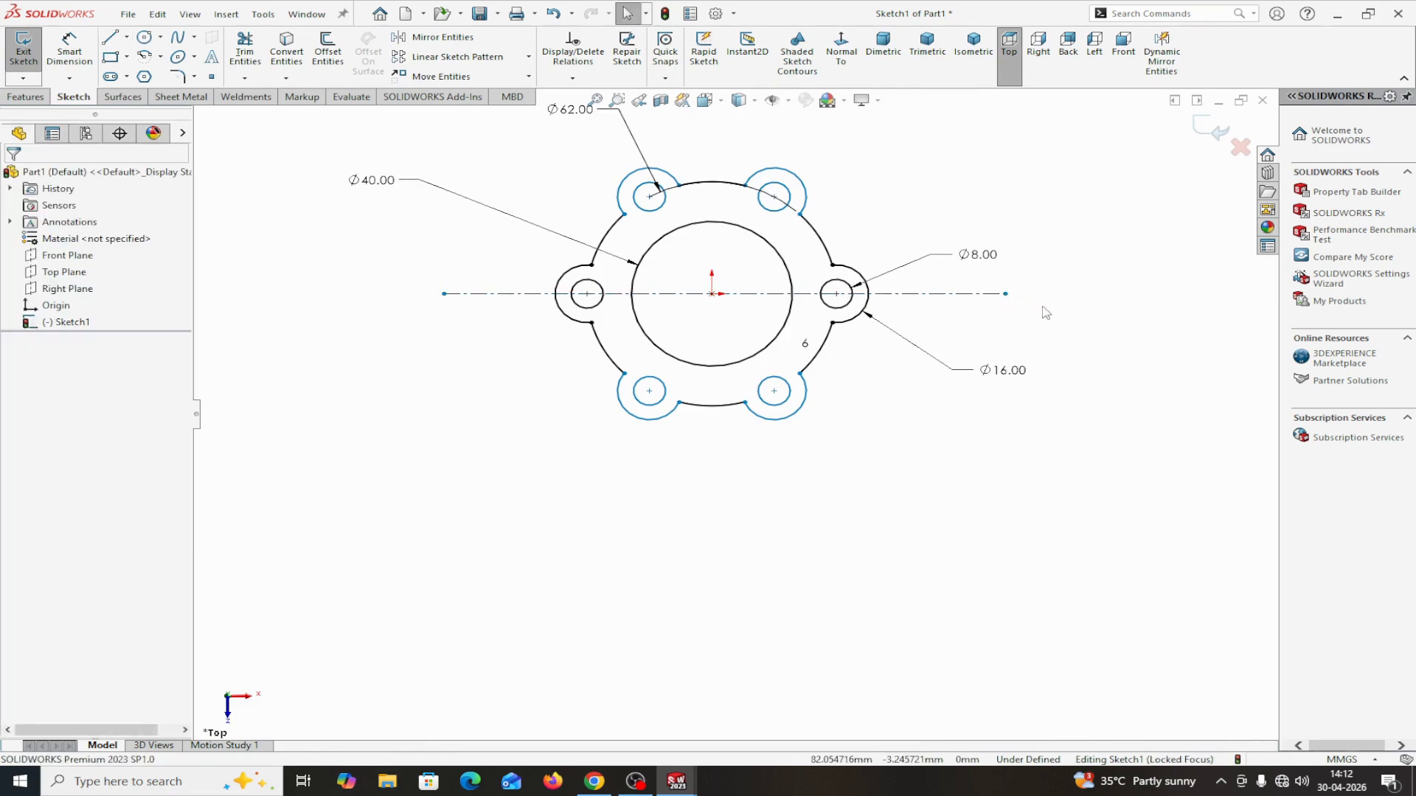
- Sketch a vertical centerline about 125 mm long through the origin, from just above the flange to well below it
left_click(127, 36)
left_click(150, 75)
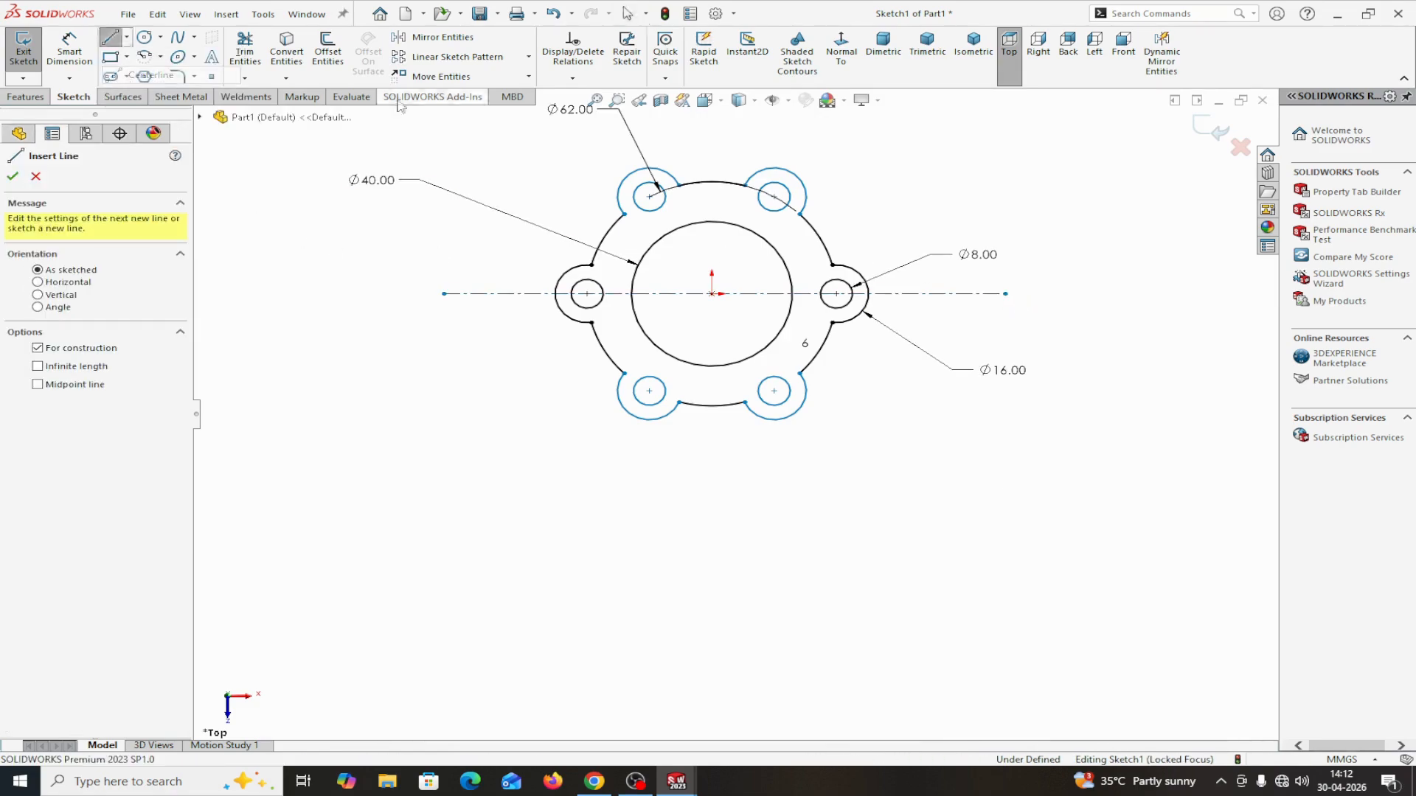
left_click(712, 153)
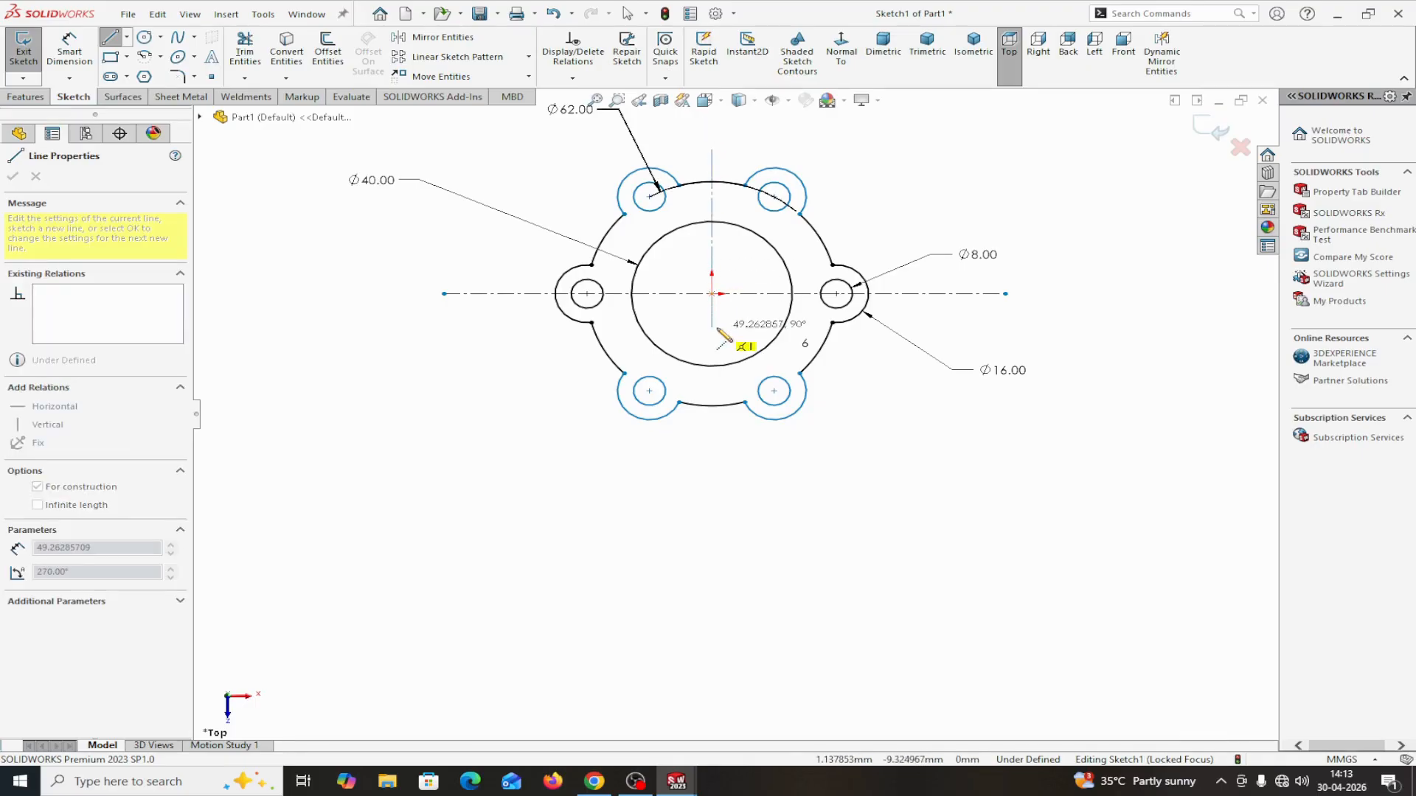
left_click(713, 603)
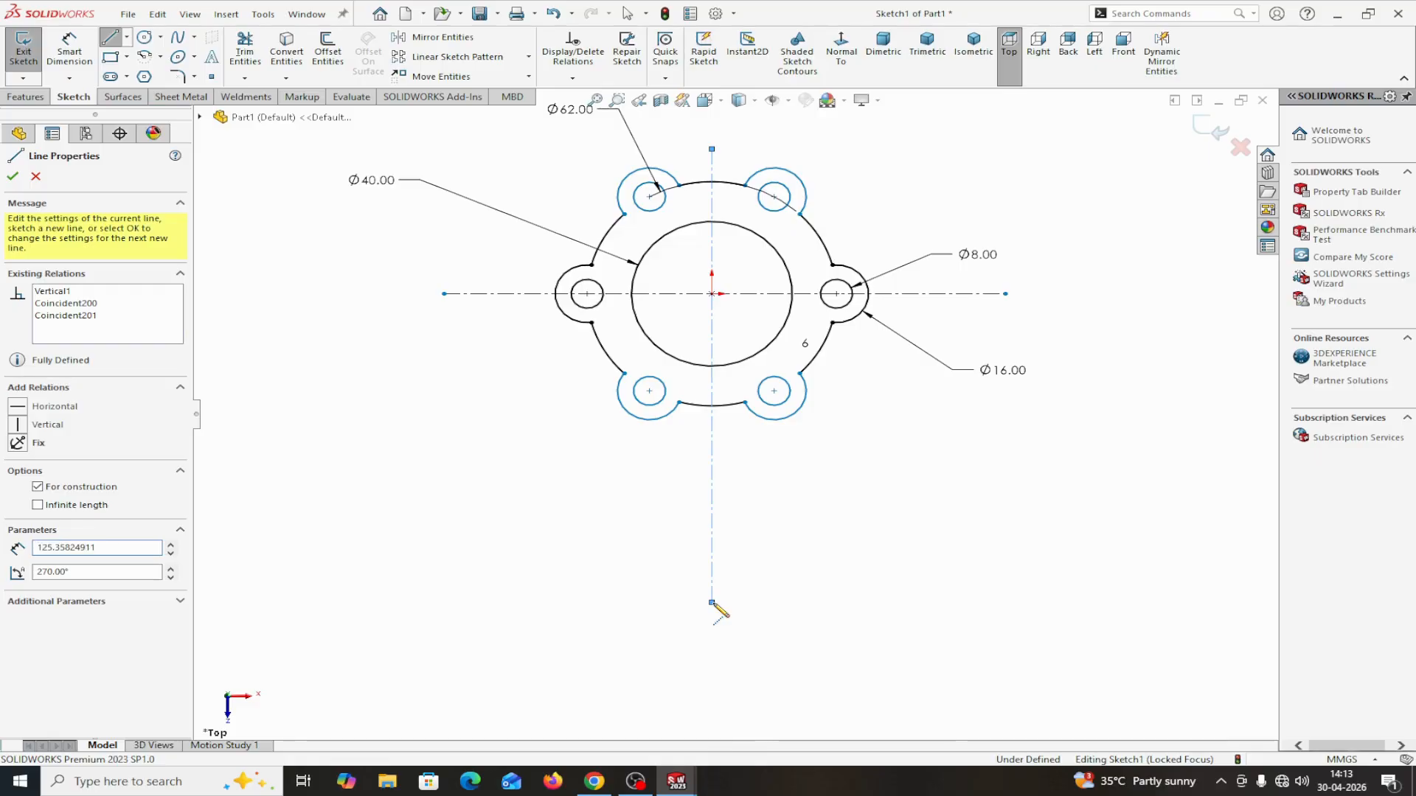
right_click(713, 602)
left_click(760, 612)
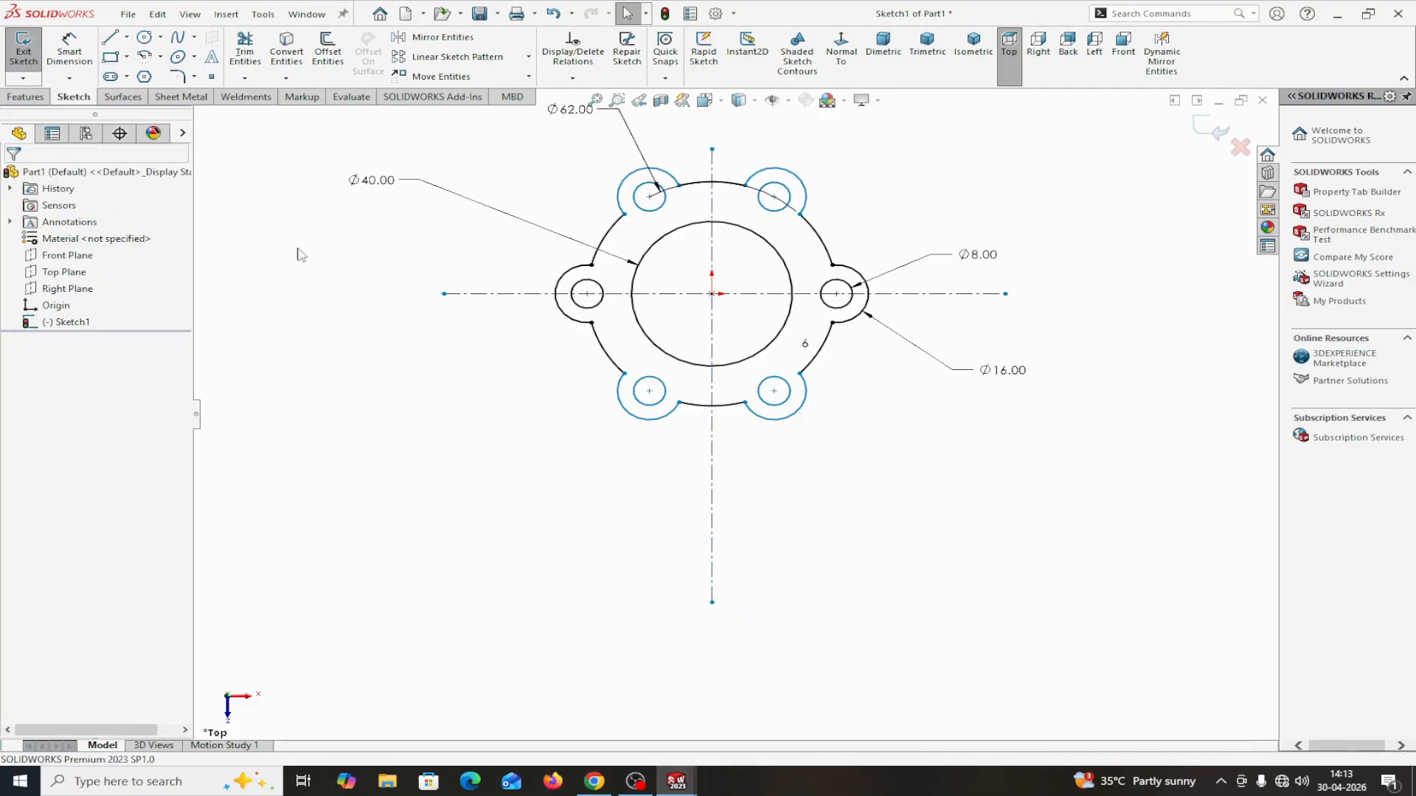
- Sketch a horizontal centerline about 116 mm long below the flange, crossing the lower part of the vertical centerline
left_click(127, 37)
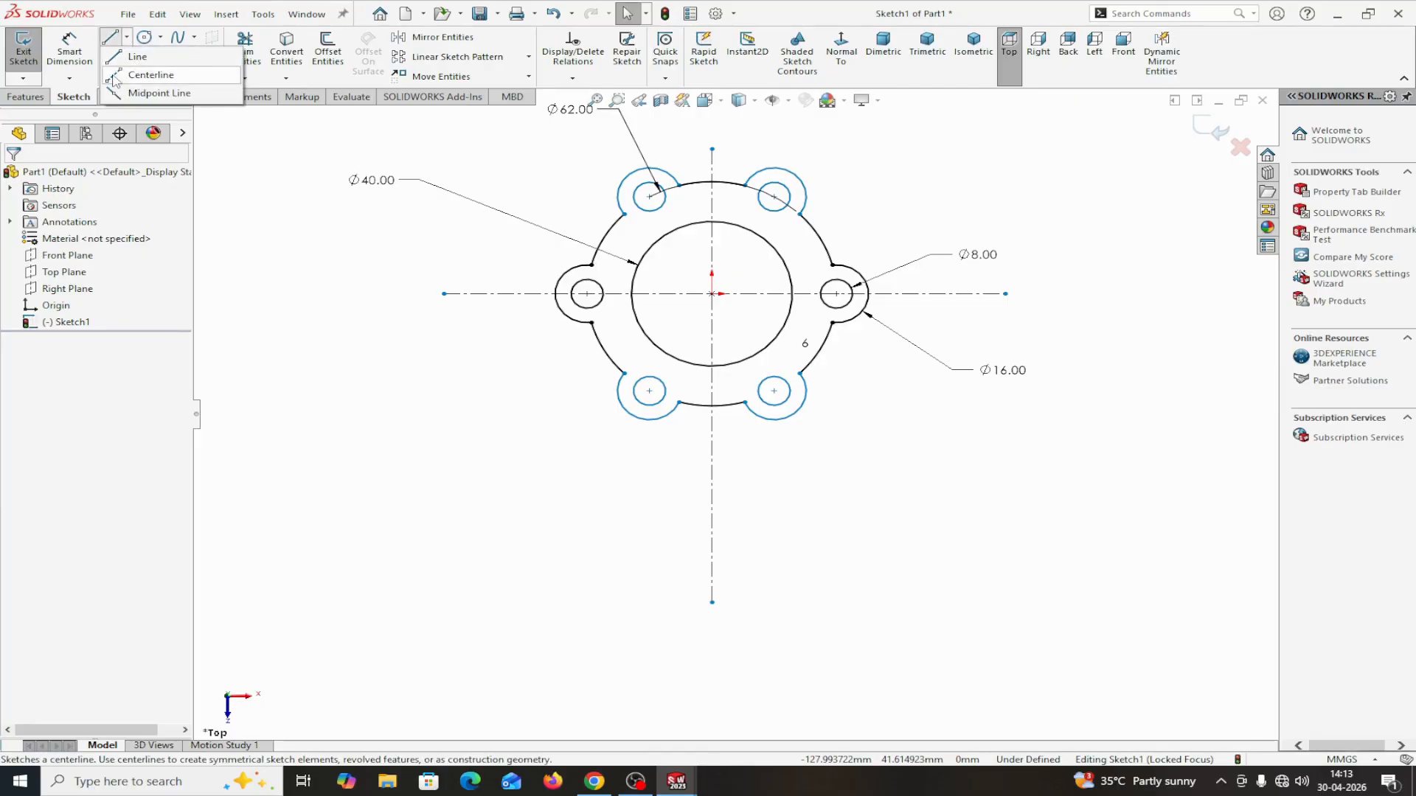
left_click(144, 70)
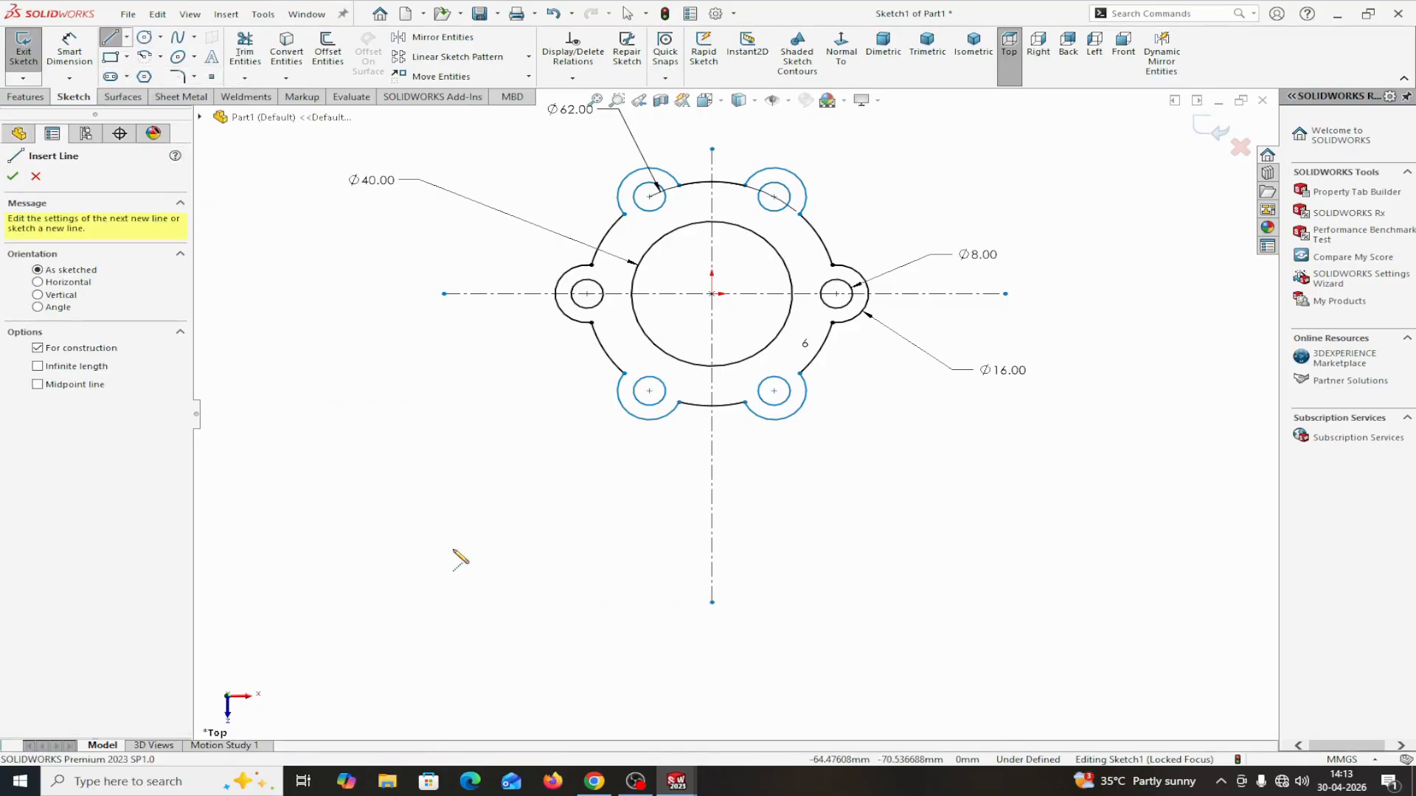
left_click(498, 547)
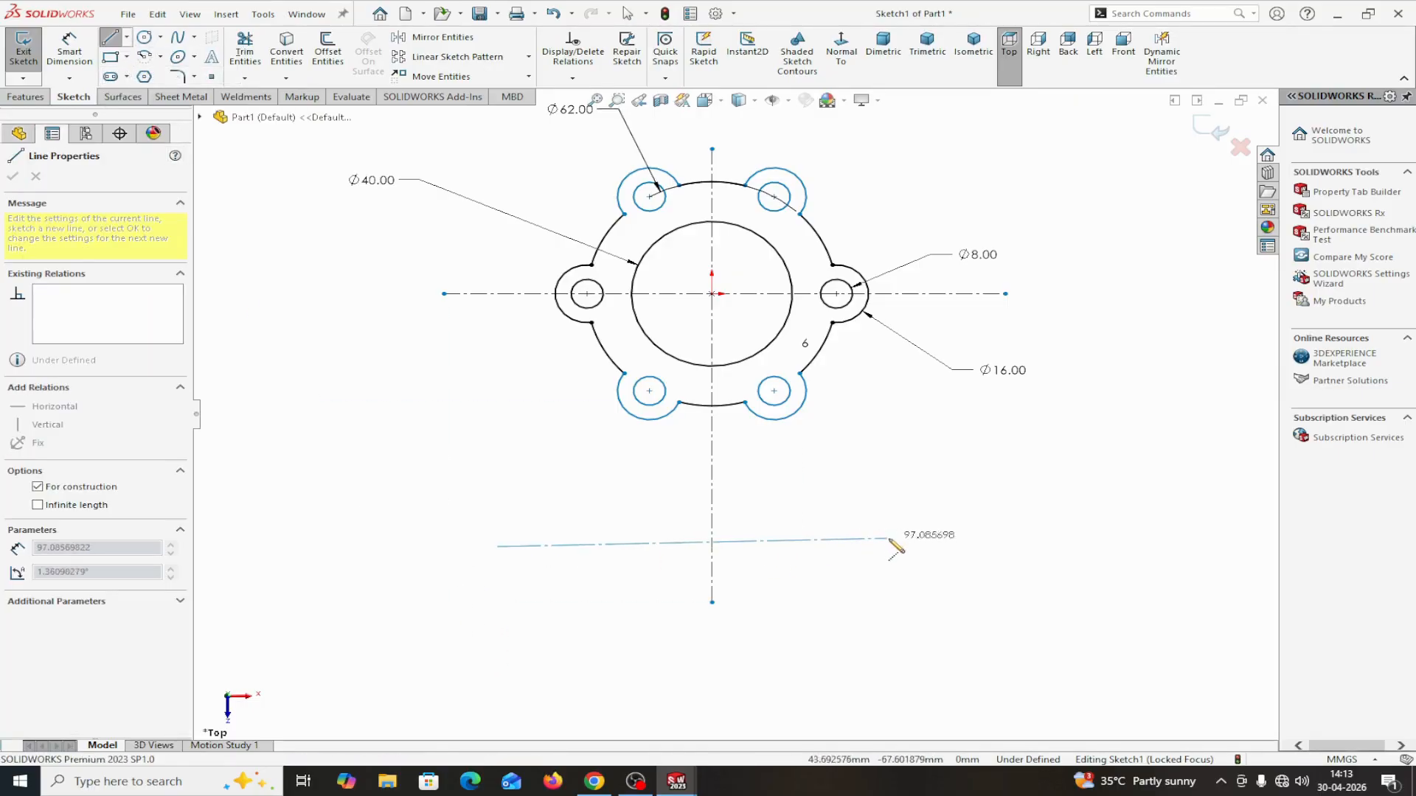
left_click(963, 547)
left_click(996, 561)
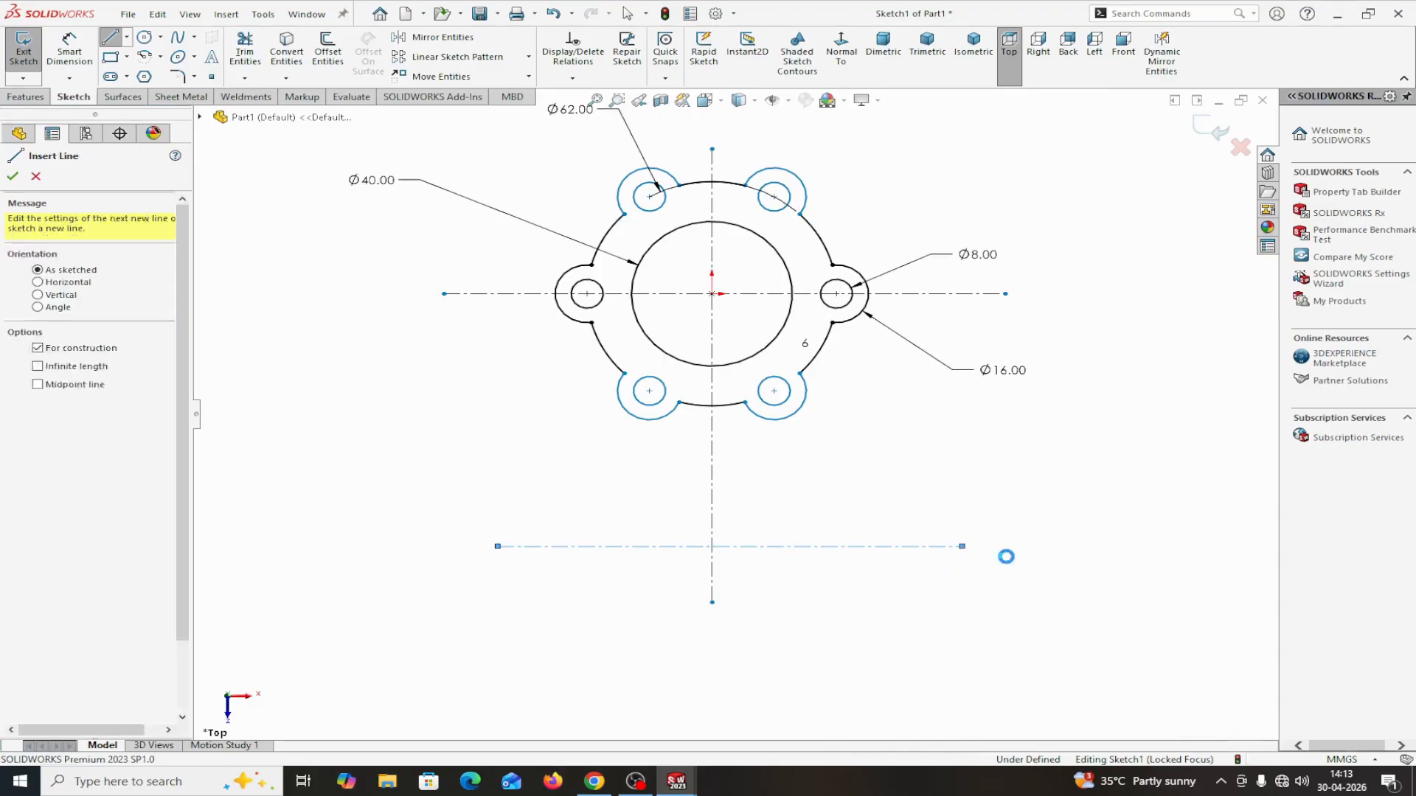
left_click(891, 547)
key("Escape")
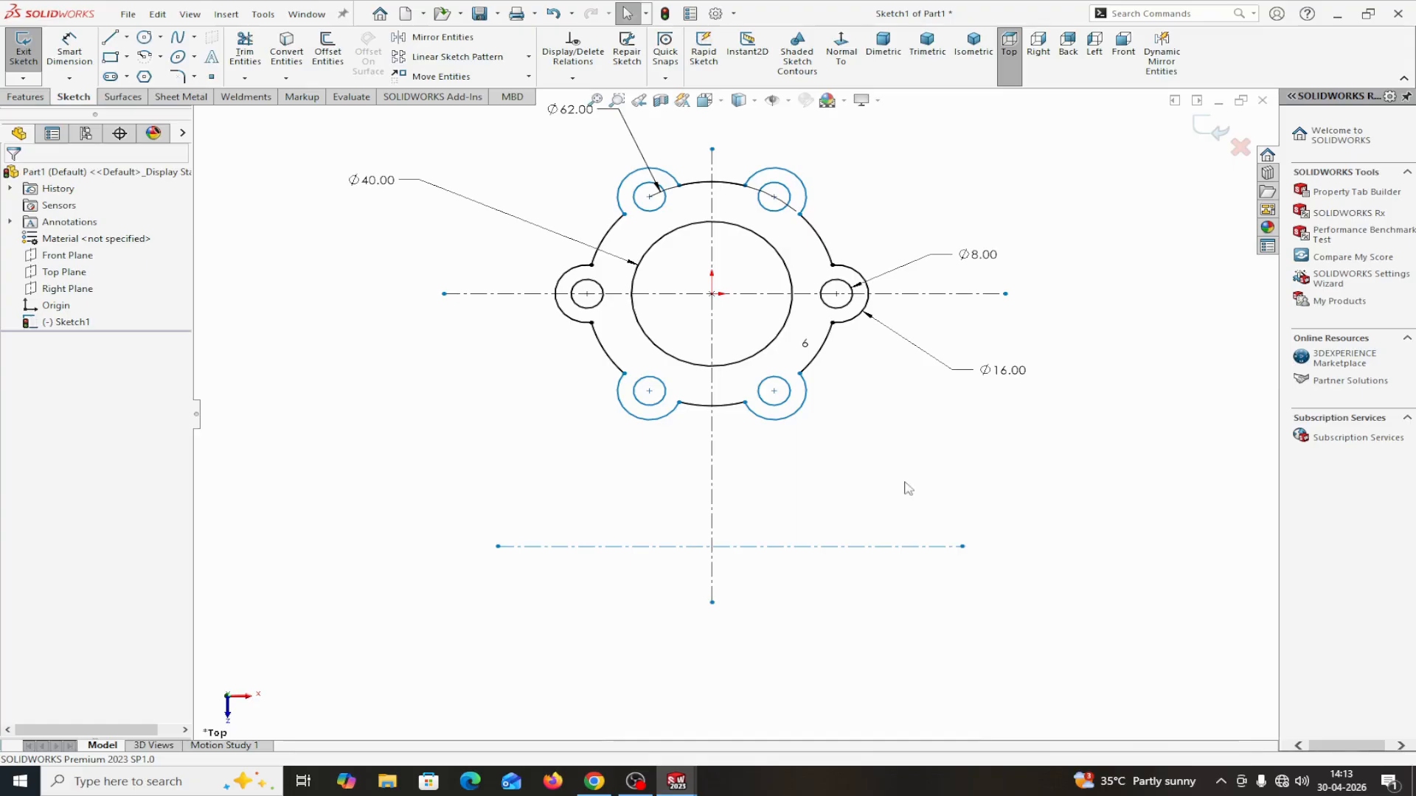
left_click(912, 293)
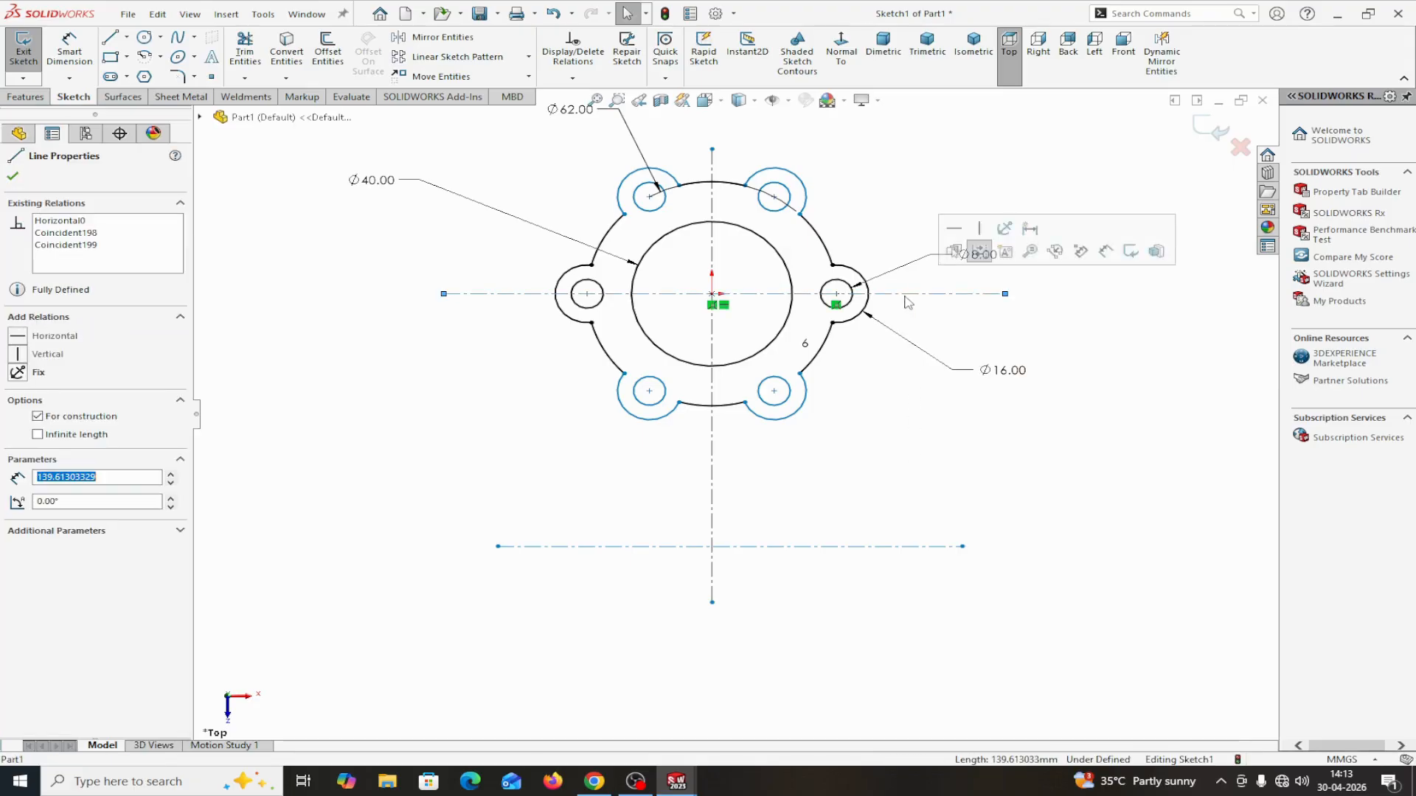
left_click(713, 451)
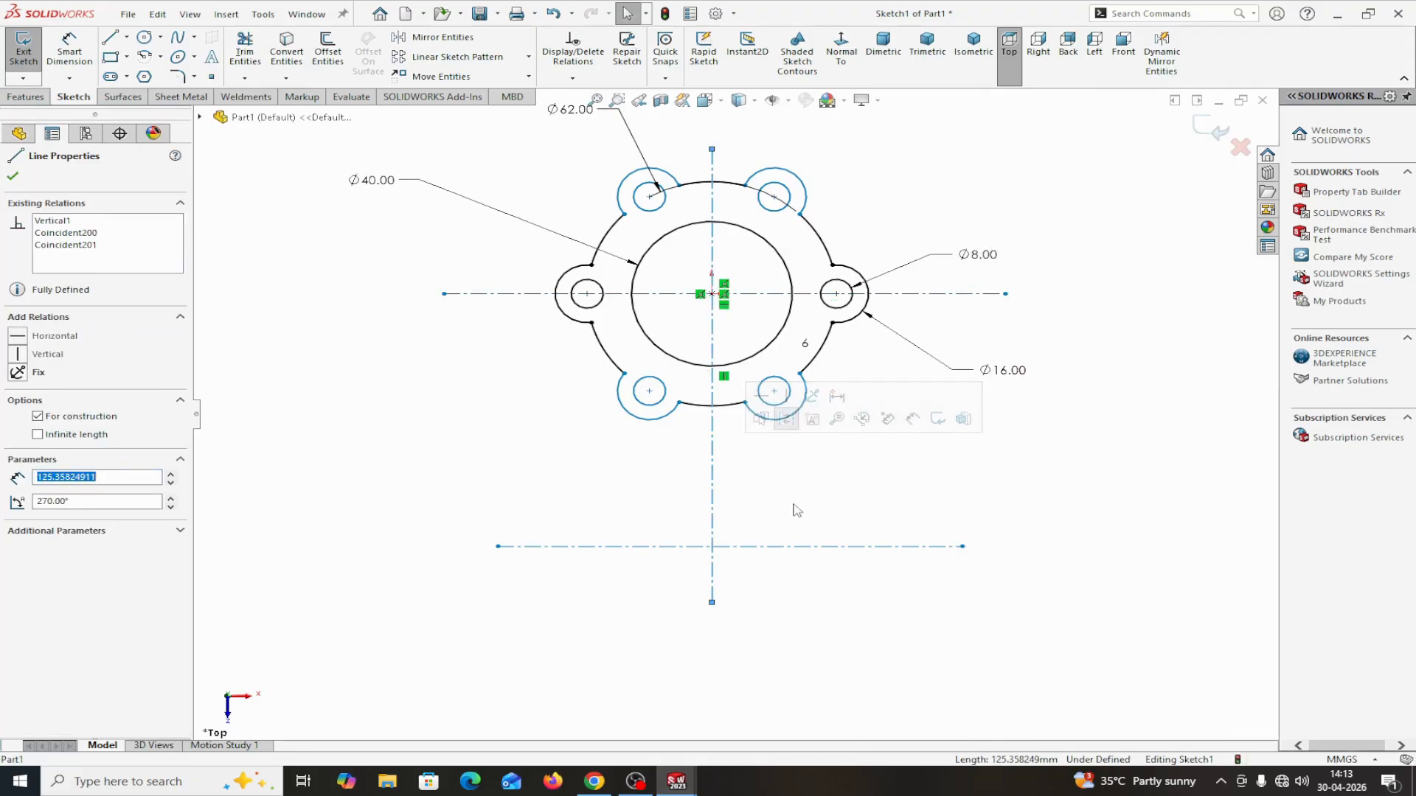
key("Escape")
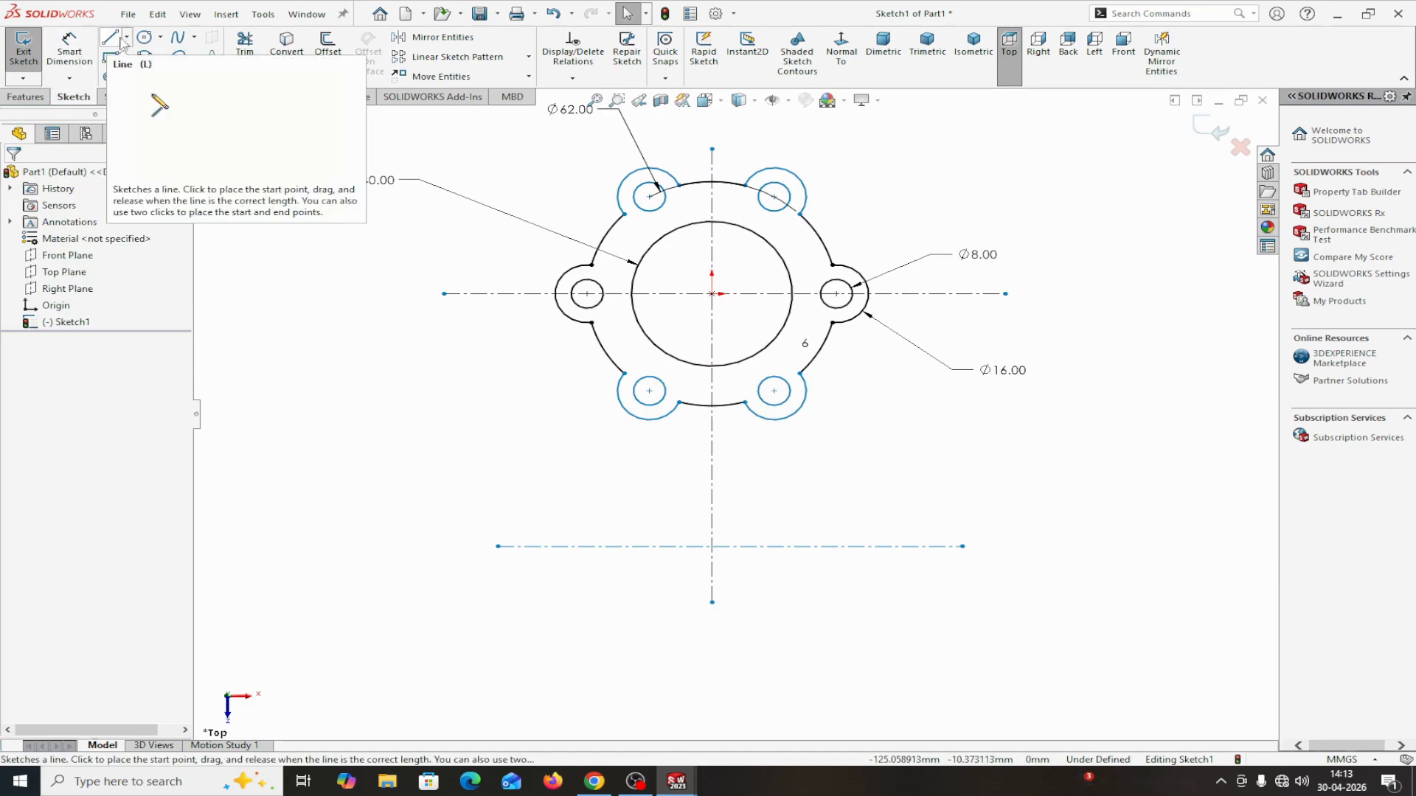
- Sketch two concentric circles, about 31 mm and 17 mm in diameter, centred on the left endpoint of the lower centerline
left_click(144, 40)
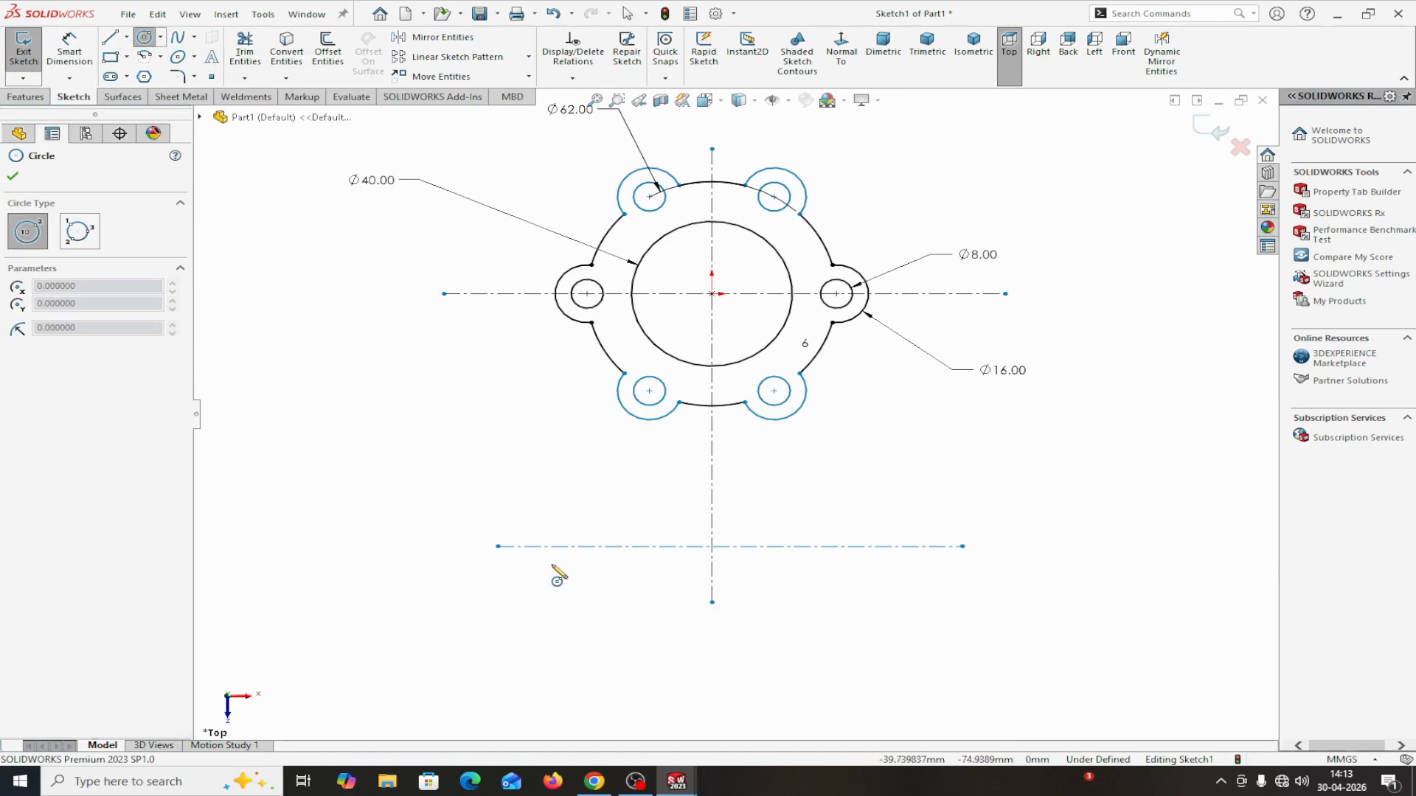
left_click(499, 547)
left_click(548, 513)
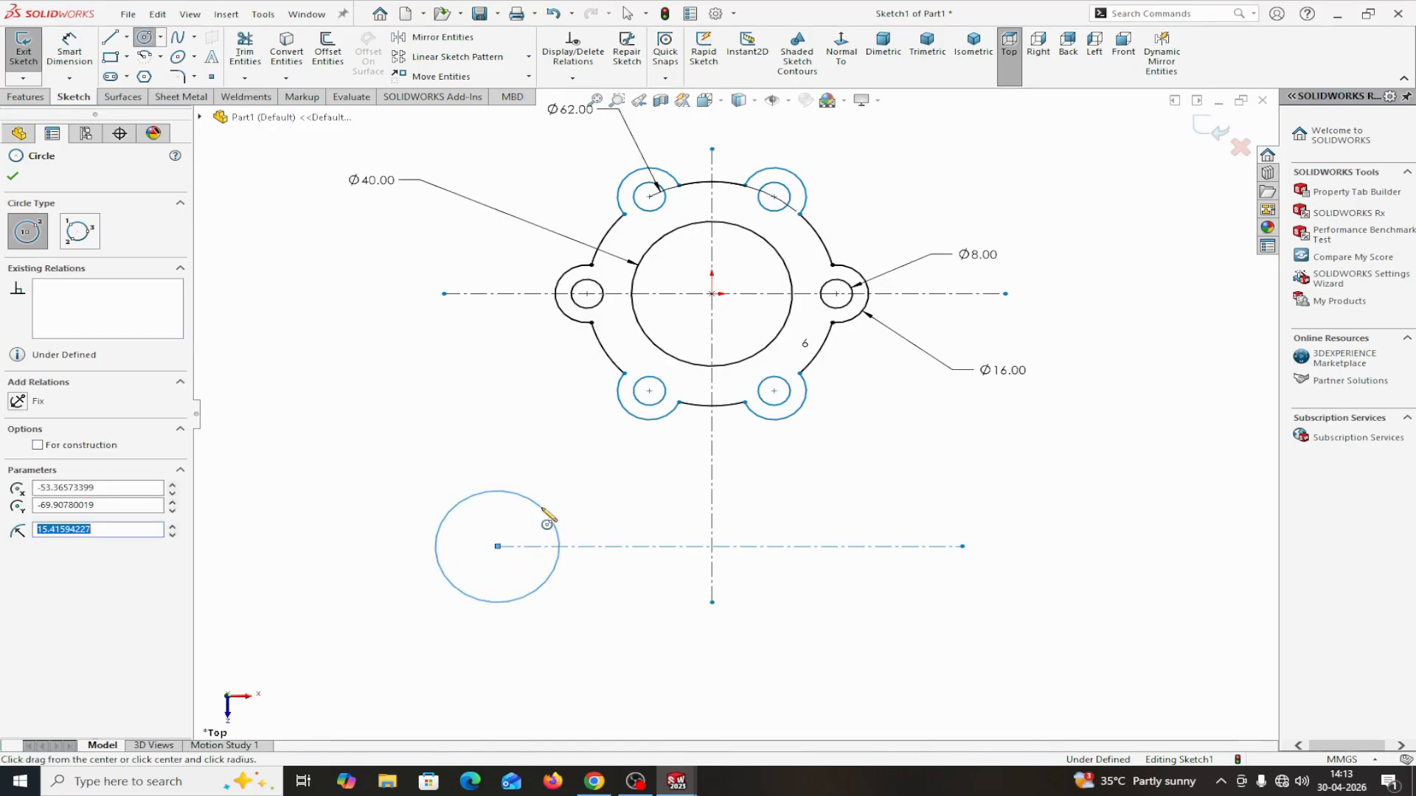
left_click(498, 547)
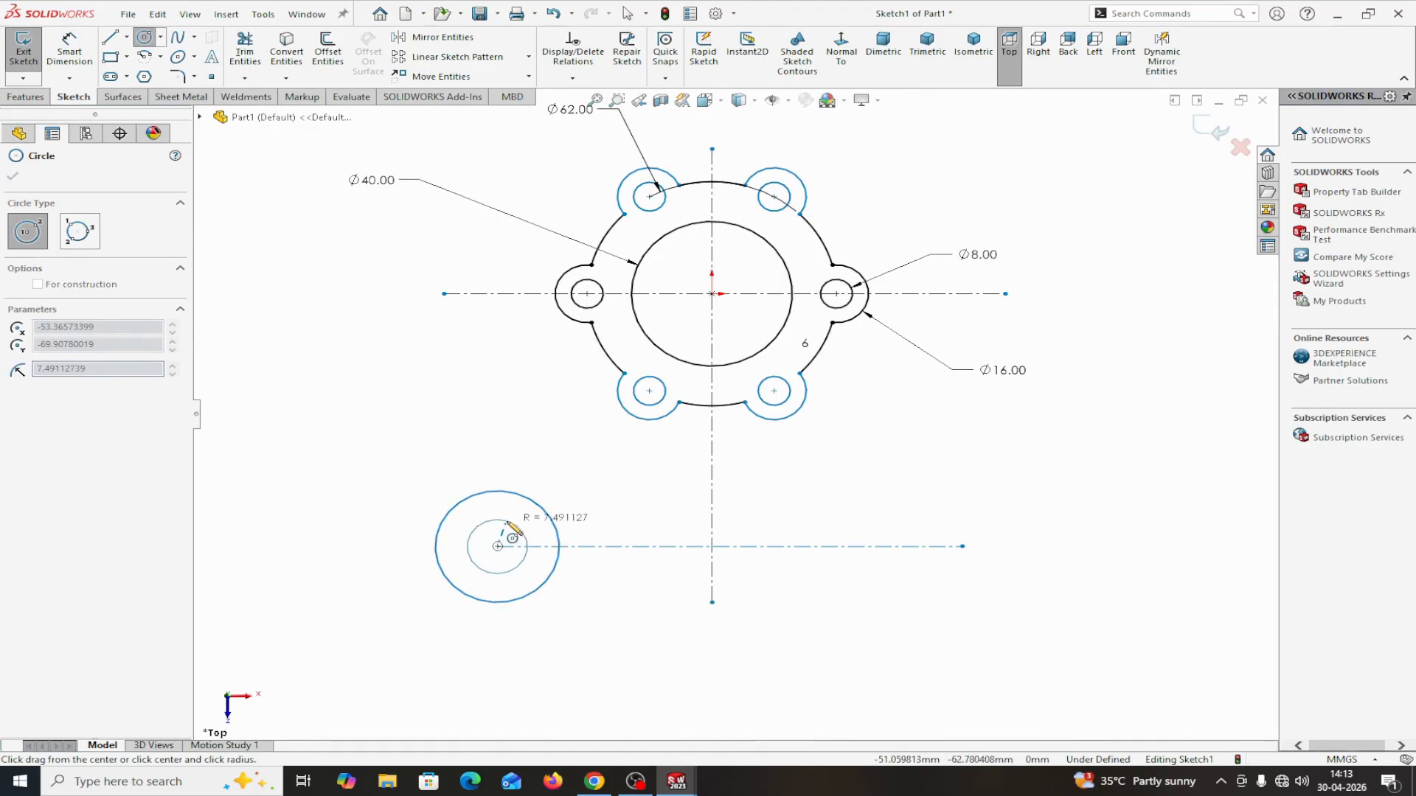
left_click(511, 518)
right_click(514, 531)
left_click(559, 533)
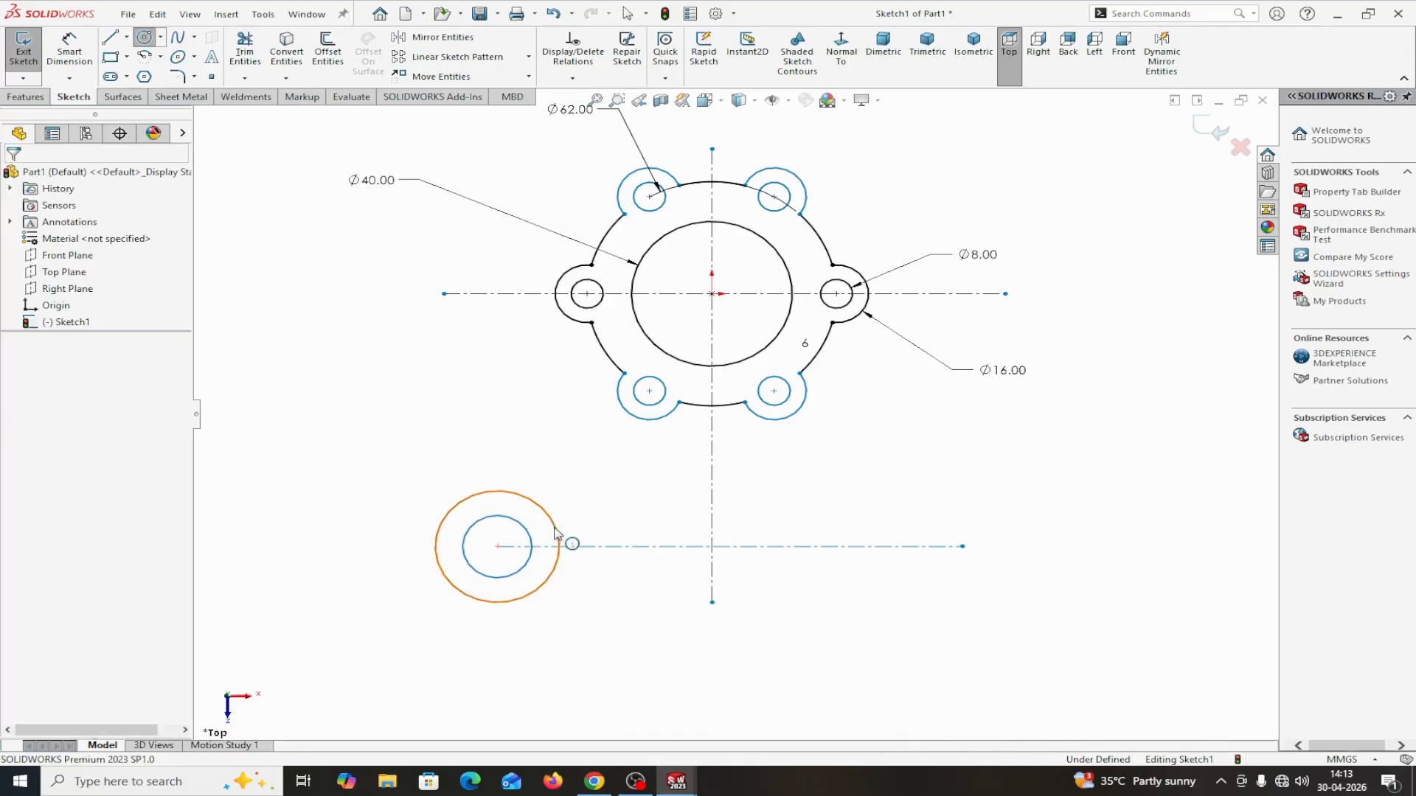
- Dimension the two concentric circles, setting the inner diameter to 20 mm and the outer diameter to 30 mm
left_click(69, 56)
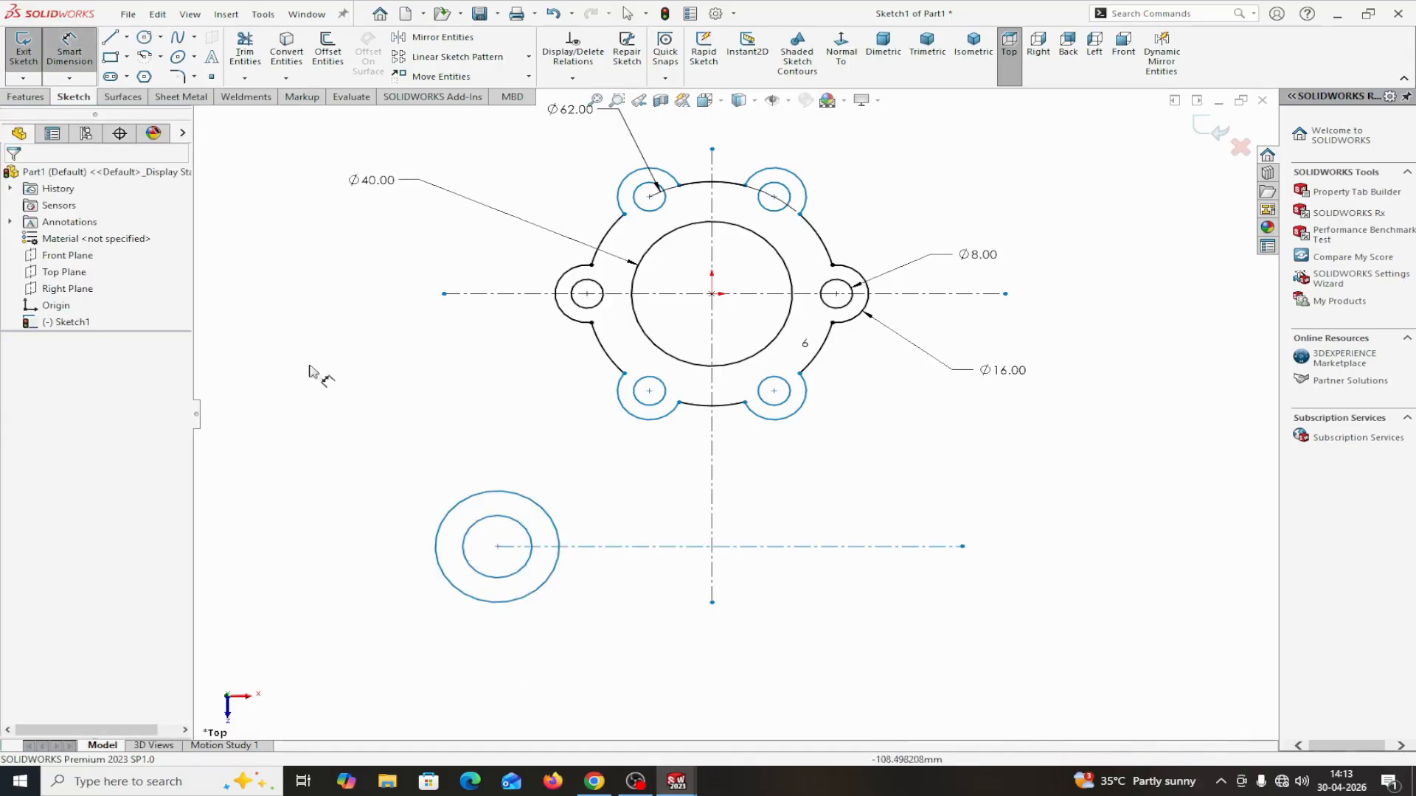
left_click(497, 582)
left_click(361, 612)
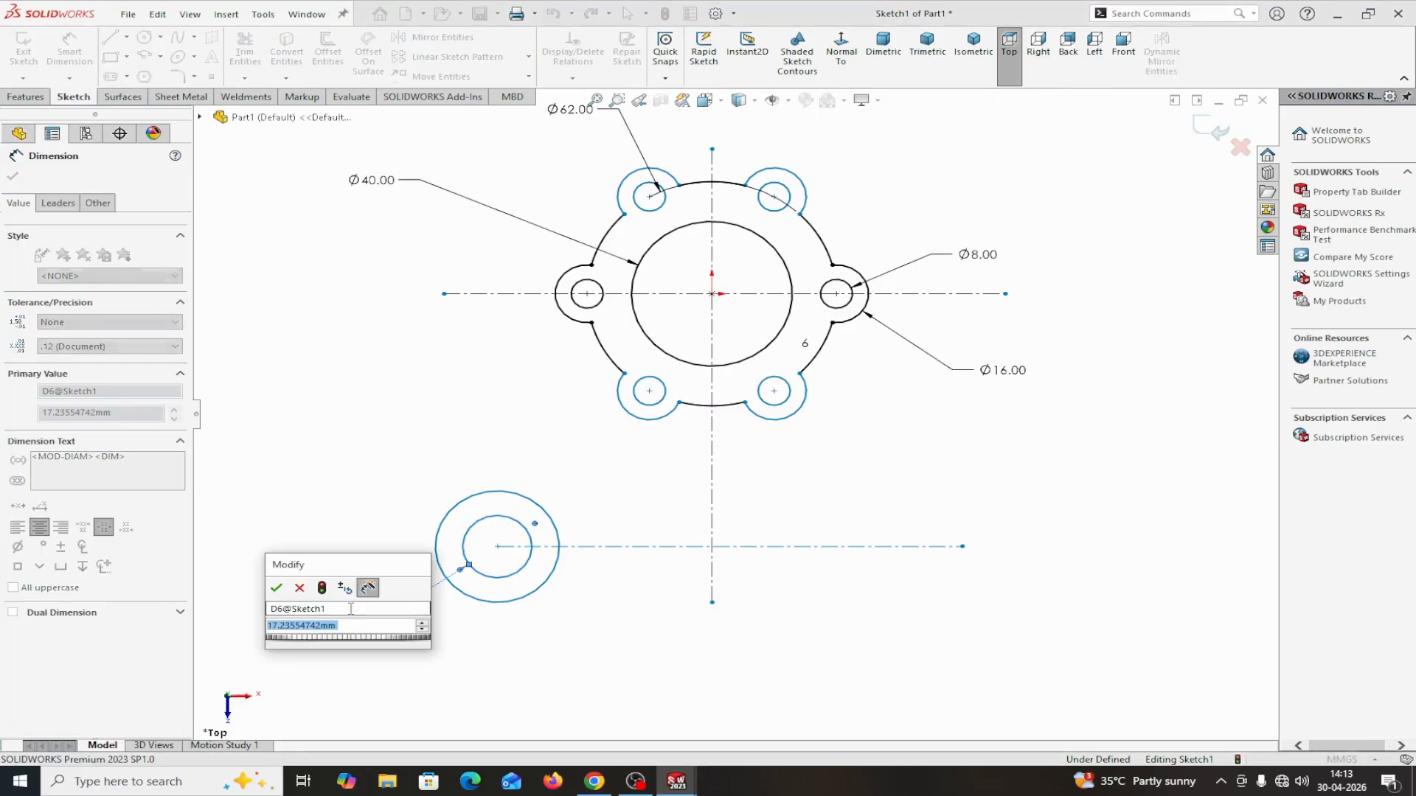
type("20")
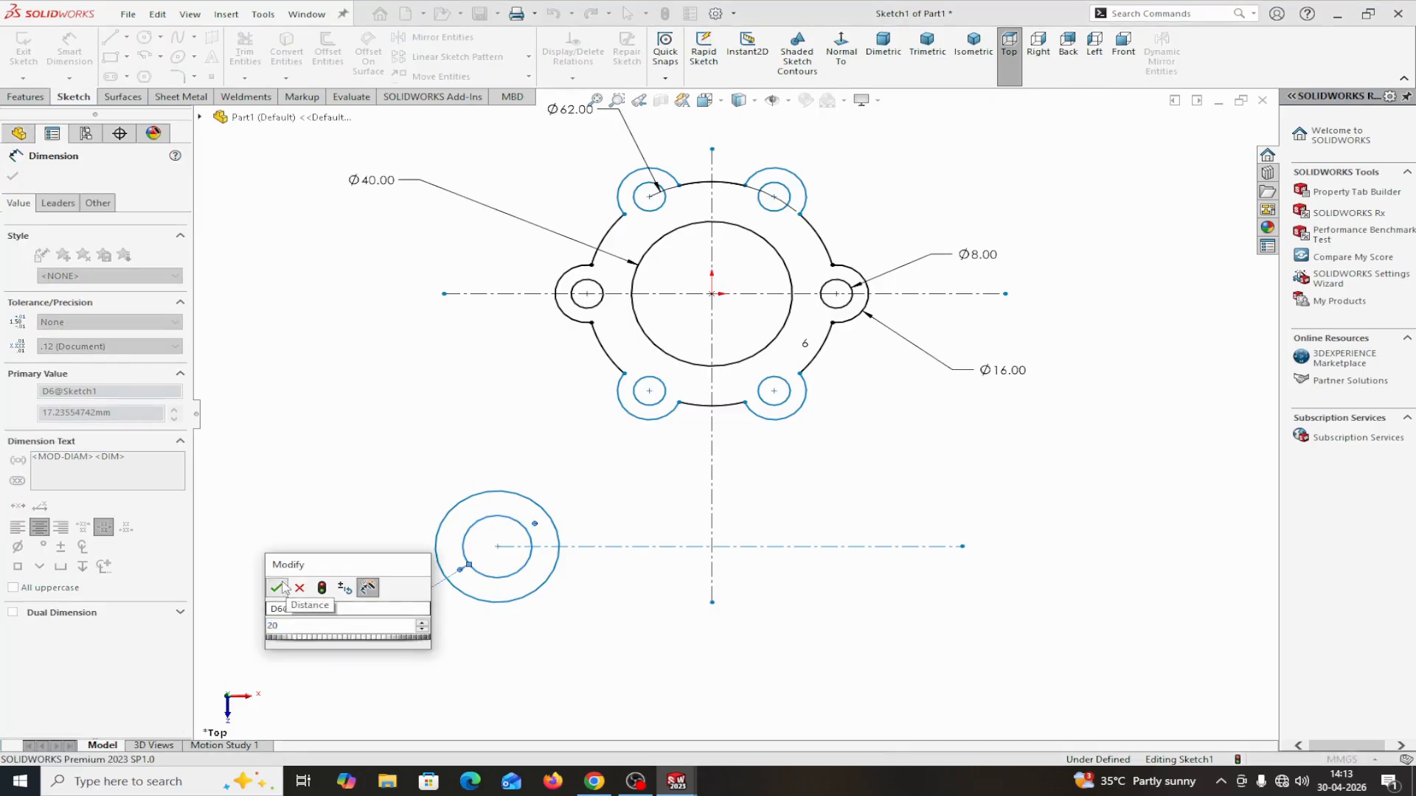
left_click(277, 588)
left_click(470, 605)
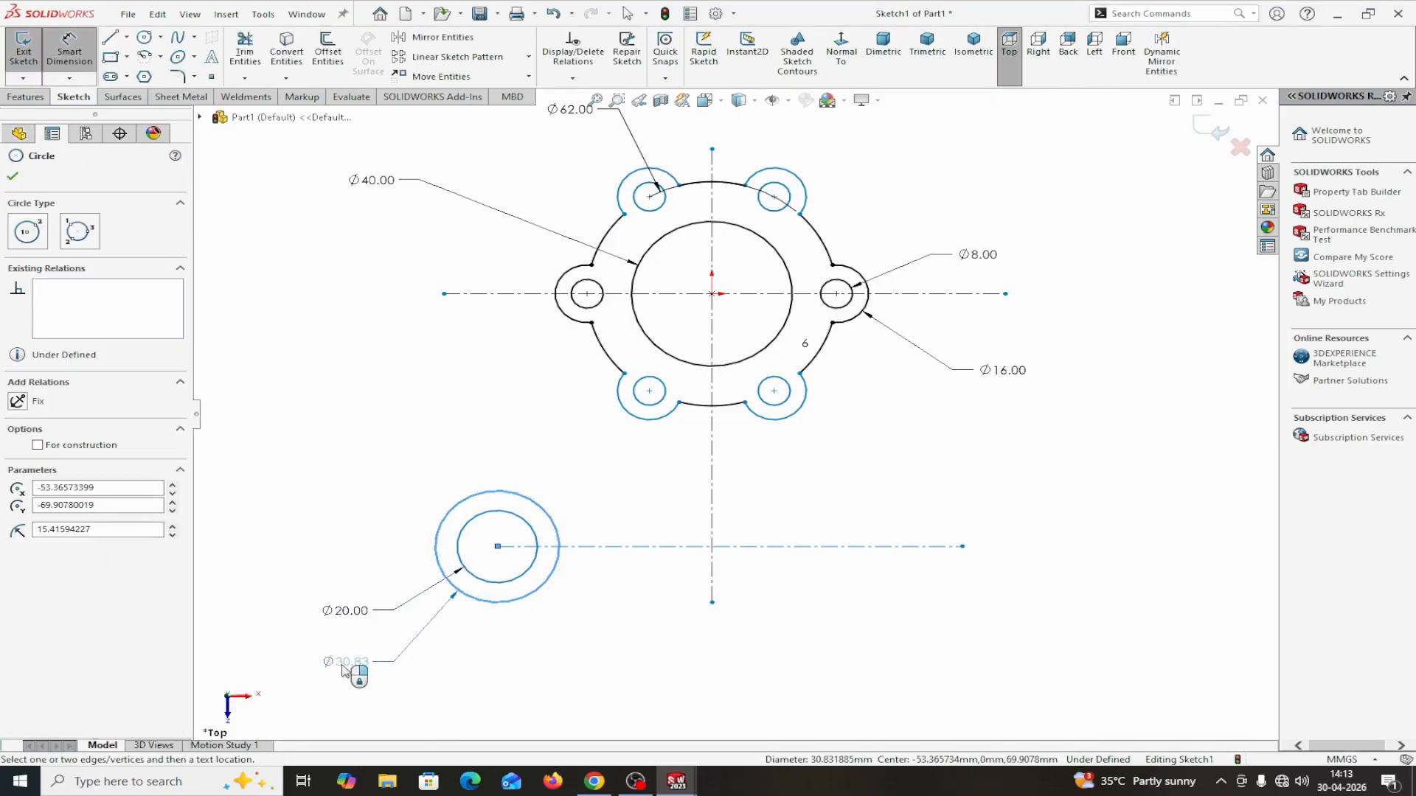
left_click(337, 670)
type("30")
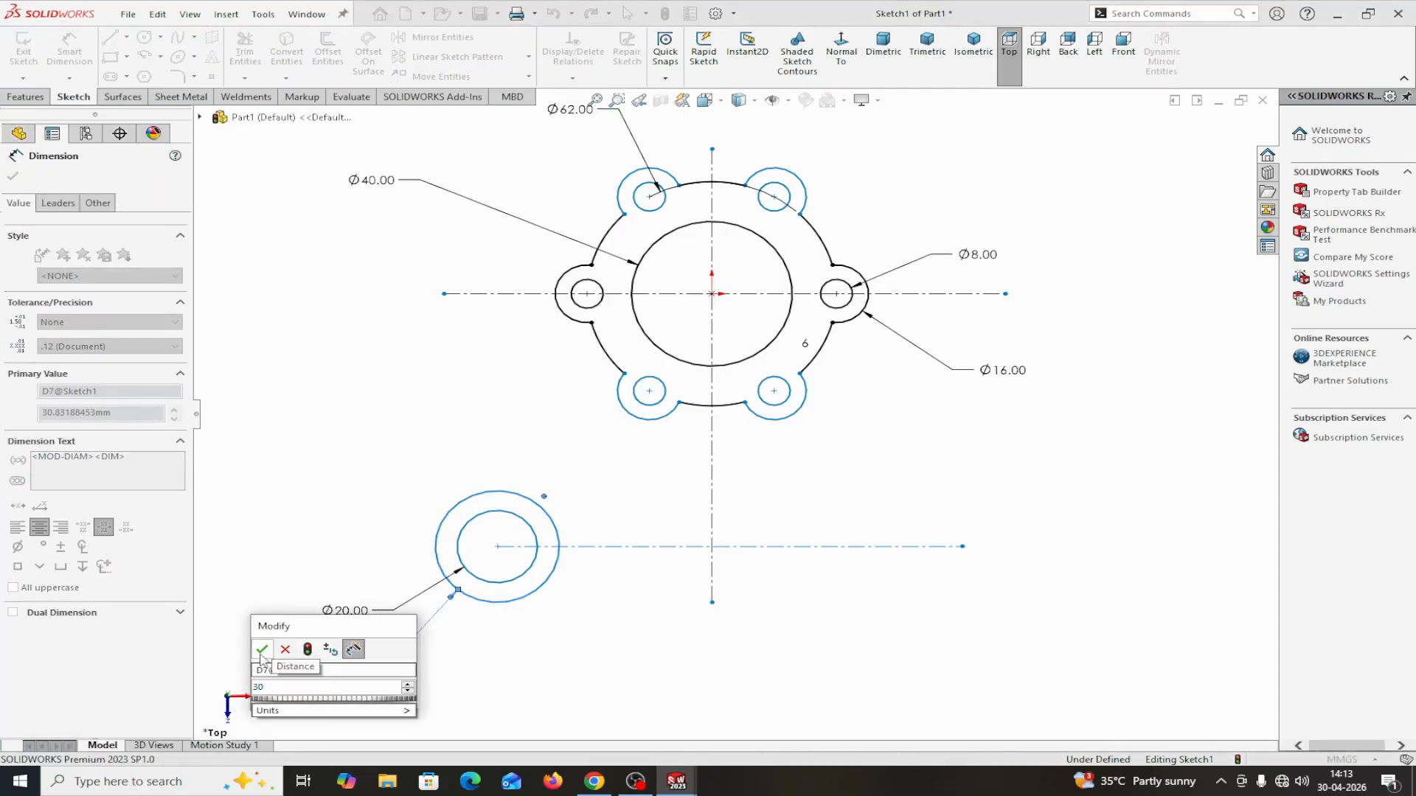
left_click(261, 651)
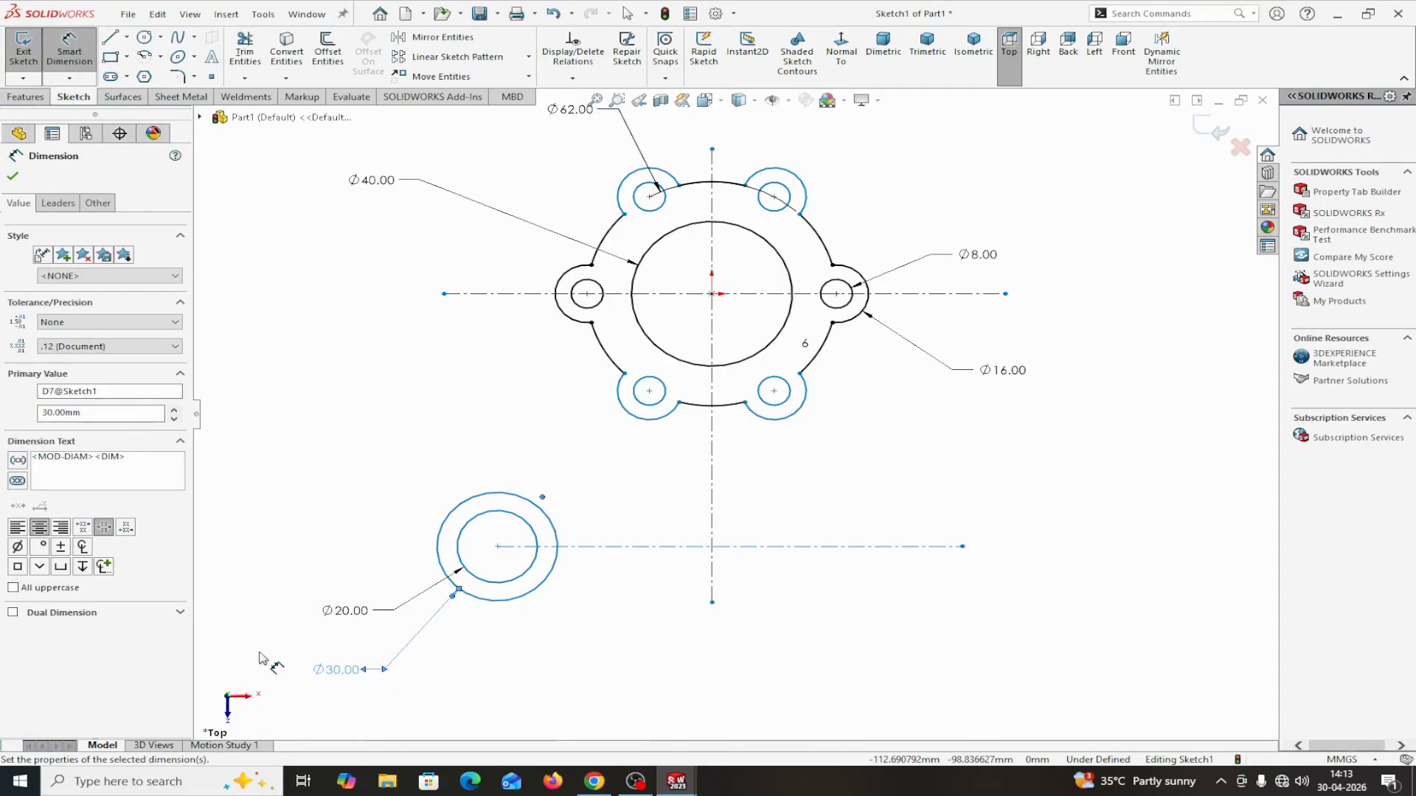
left_click(12, 176)
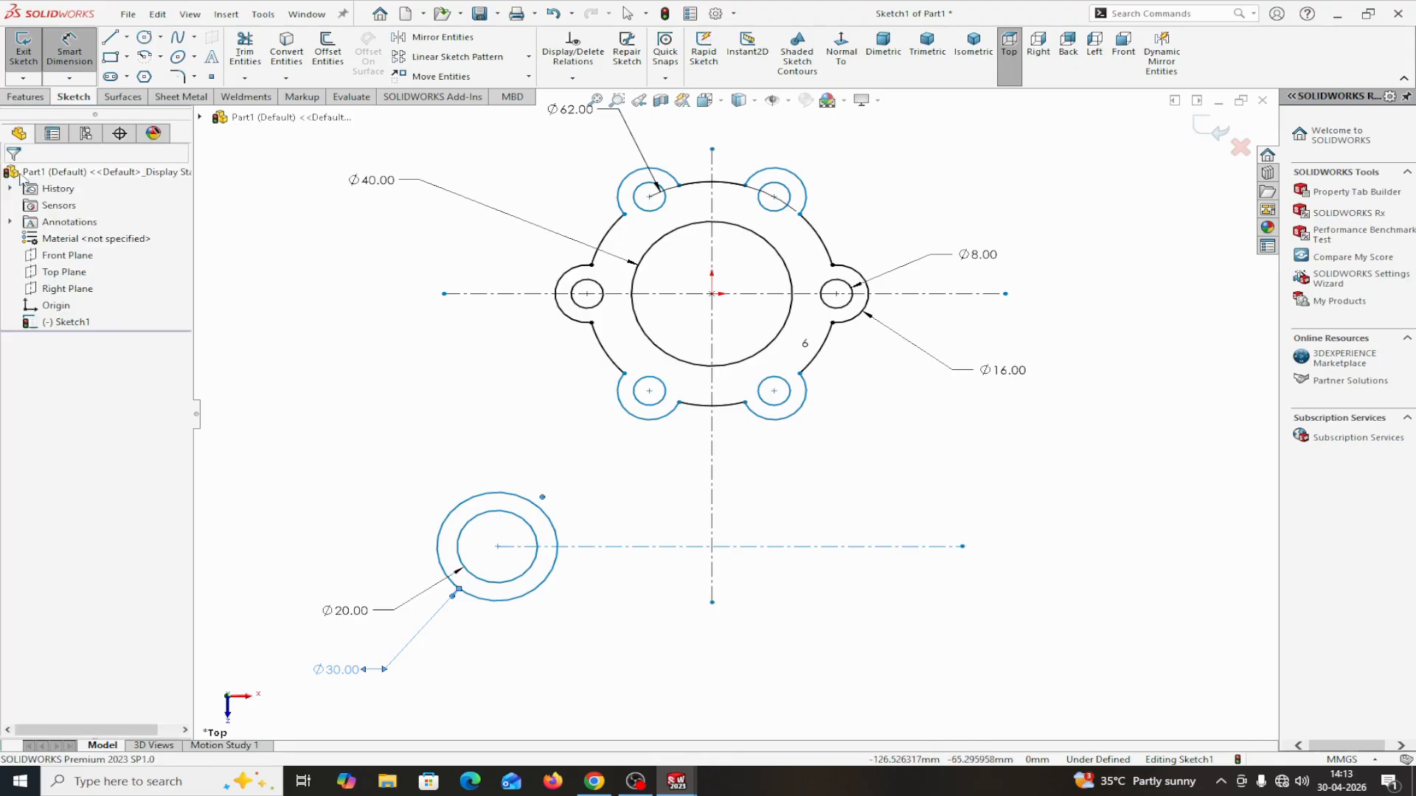
- Dimension the vertical distance between the flange's horizontal centerline and the lower horizontal centerline as 65 mm
left_click(69, 49)
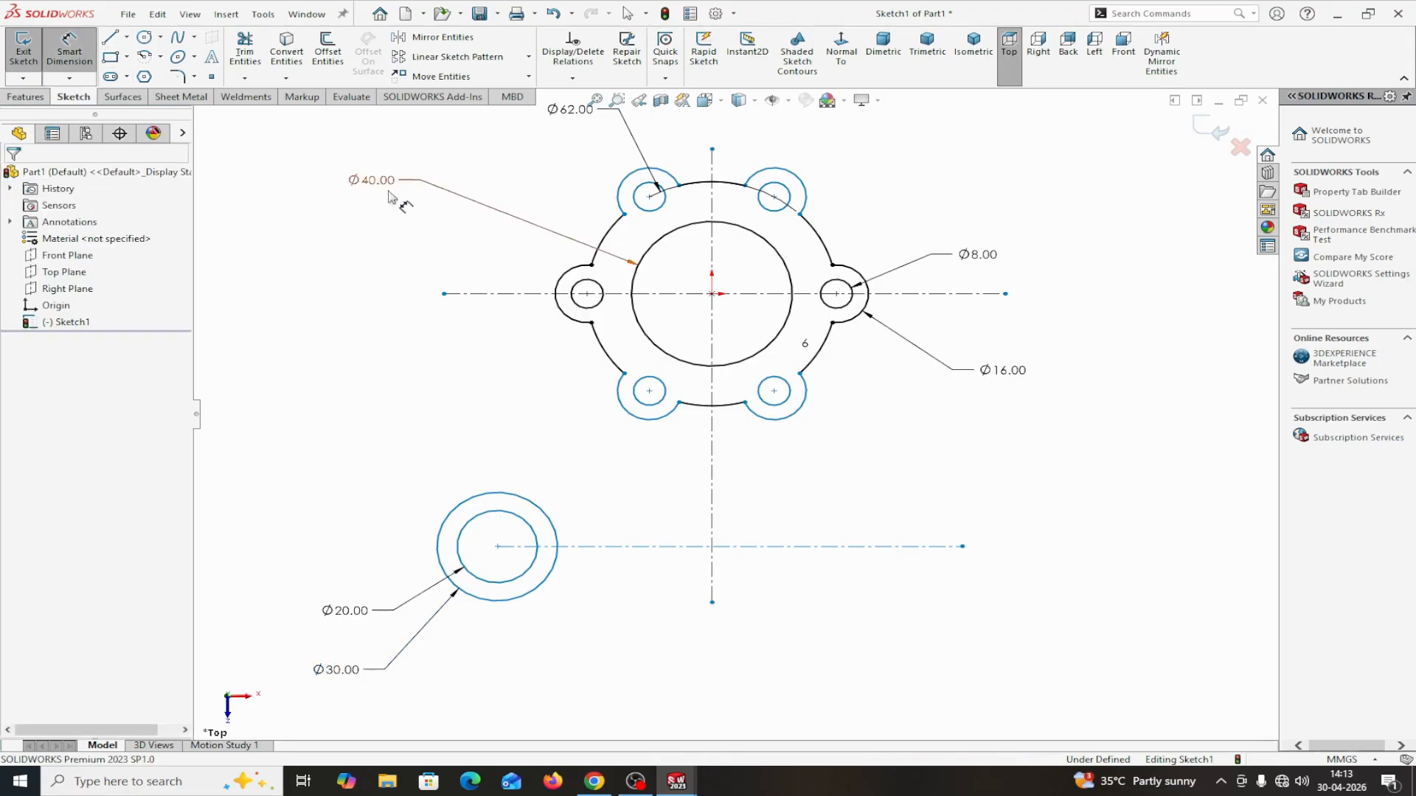
left_click(727, 293)
left_click(672, 550)
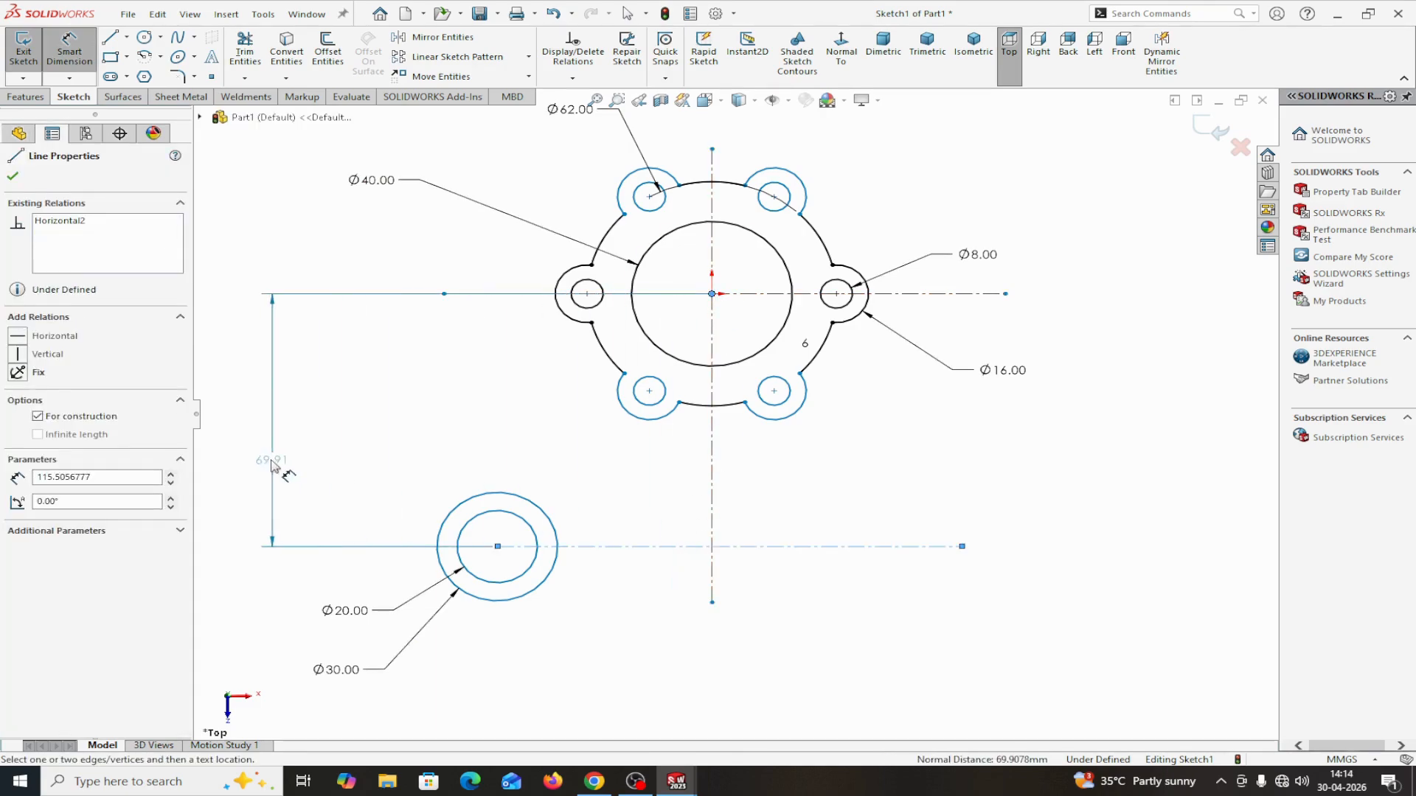
left_click(266, 474)
type("65")
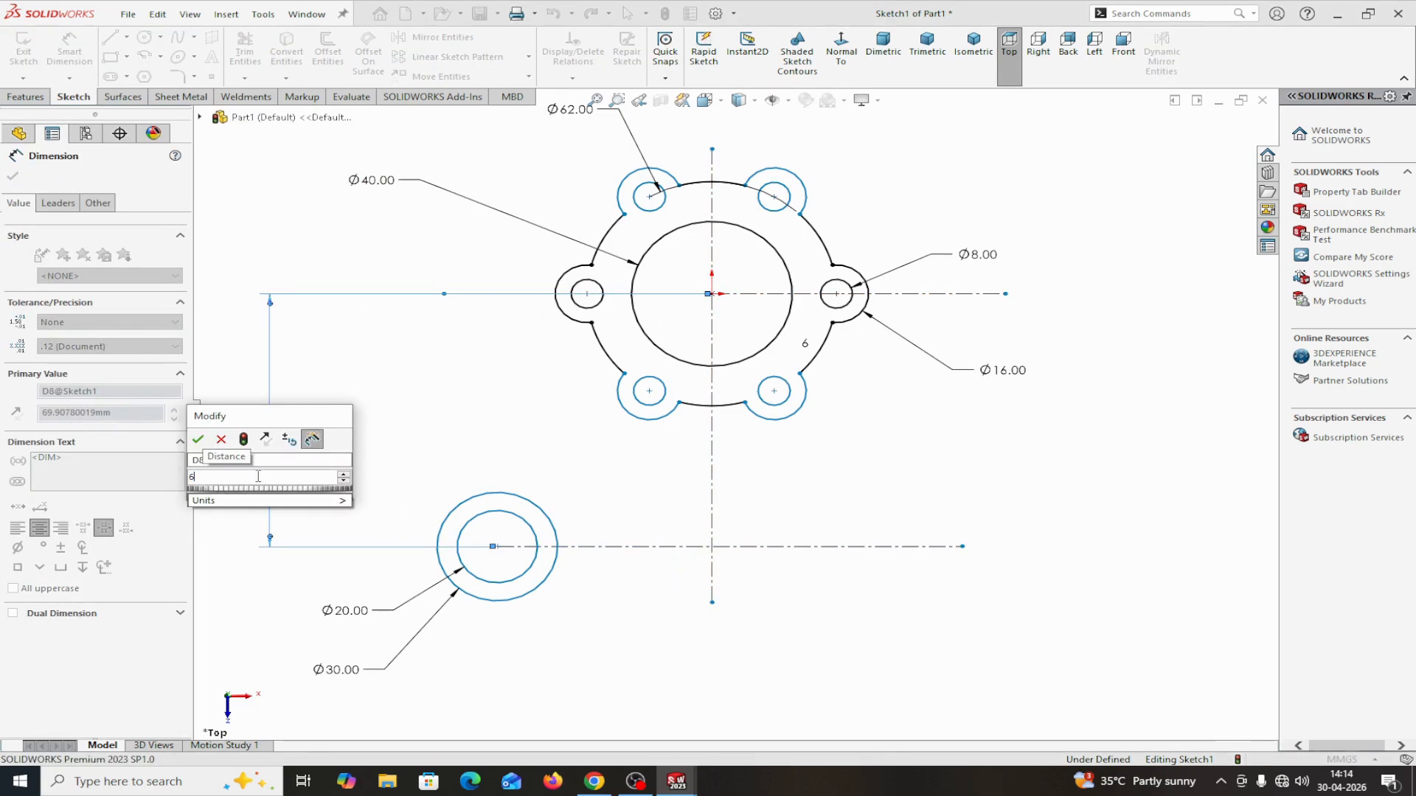
left_click(197, 439)
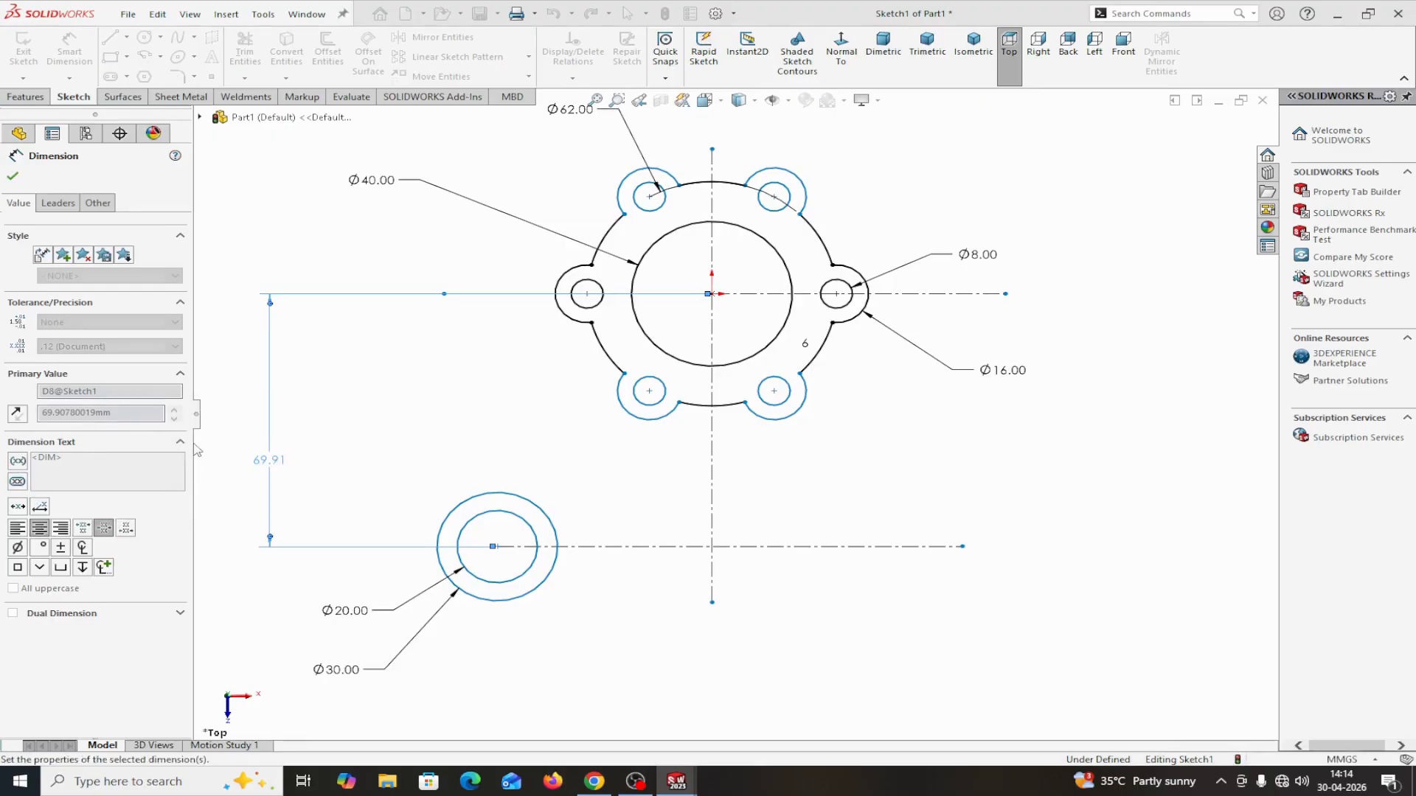
- Dimension the horizontal distance from the lower-left circles' centre to the vertical centerline as 55 mm
left_click(498, 531)
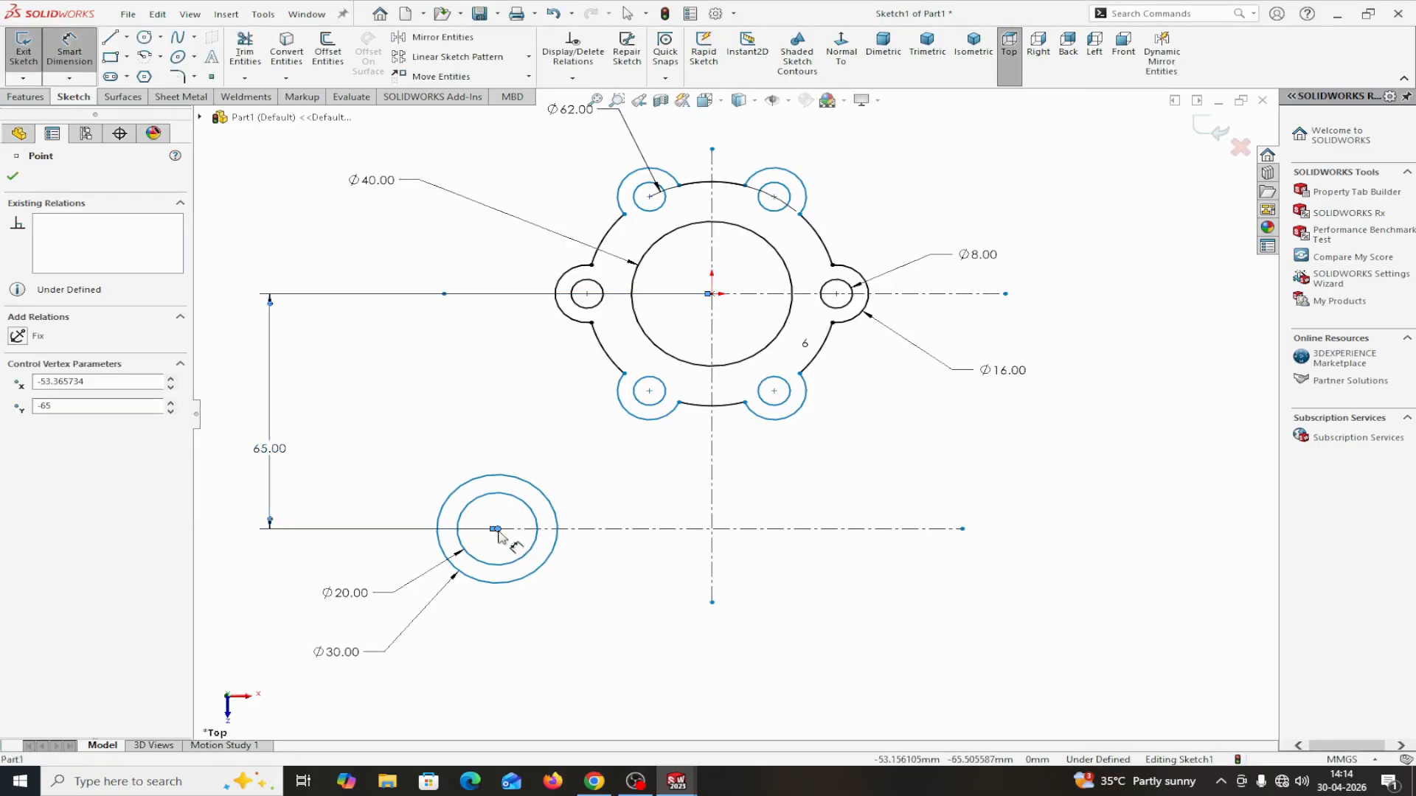
left_click(712, 576)
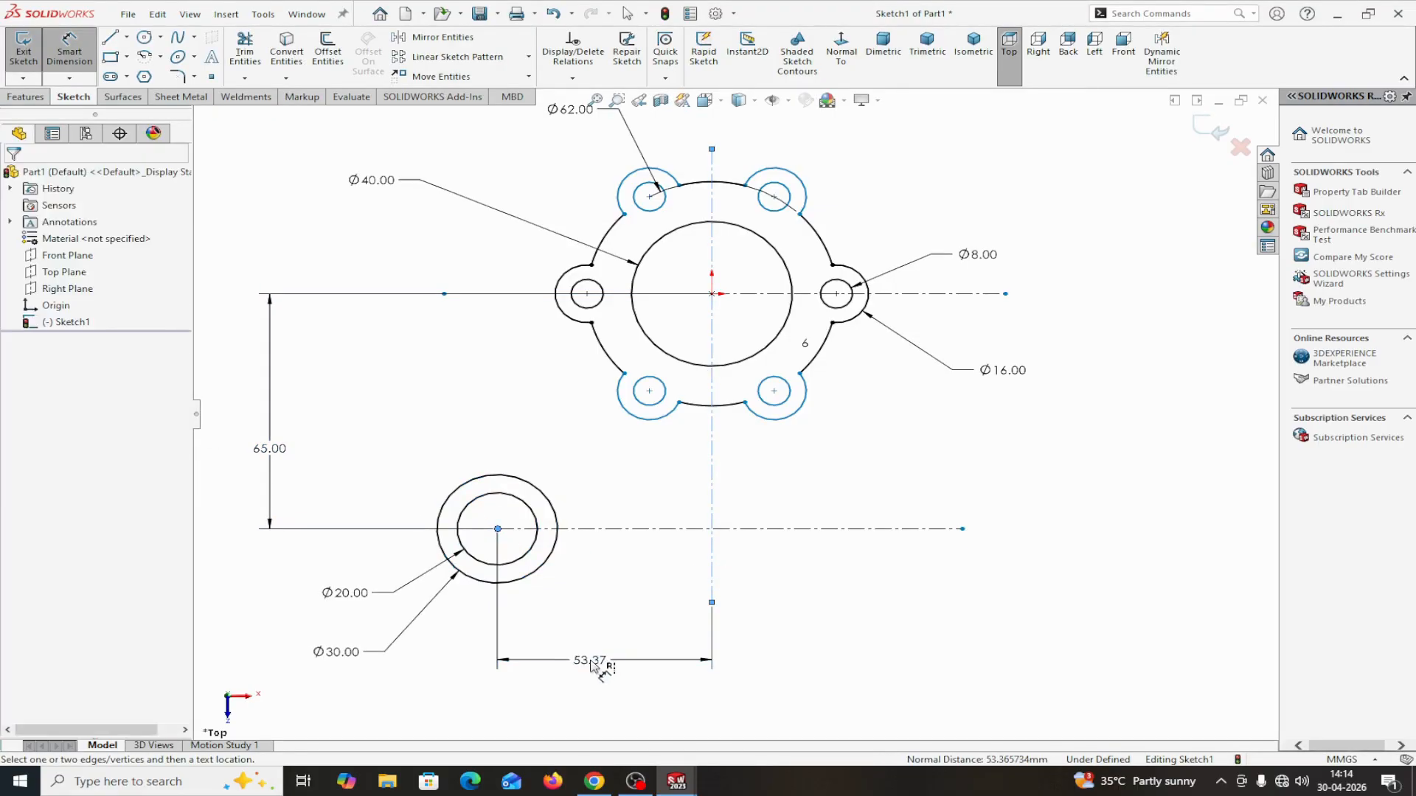
left_click(588, 668)
type("55")
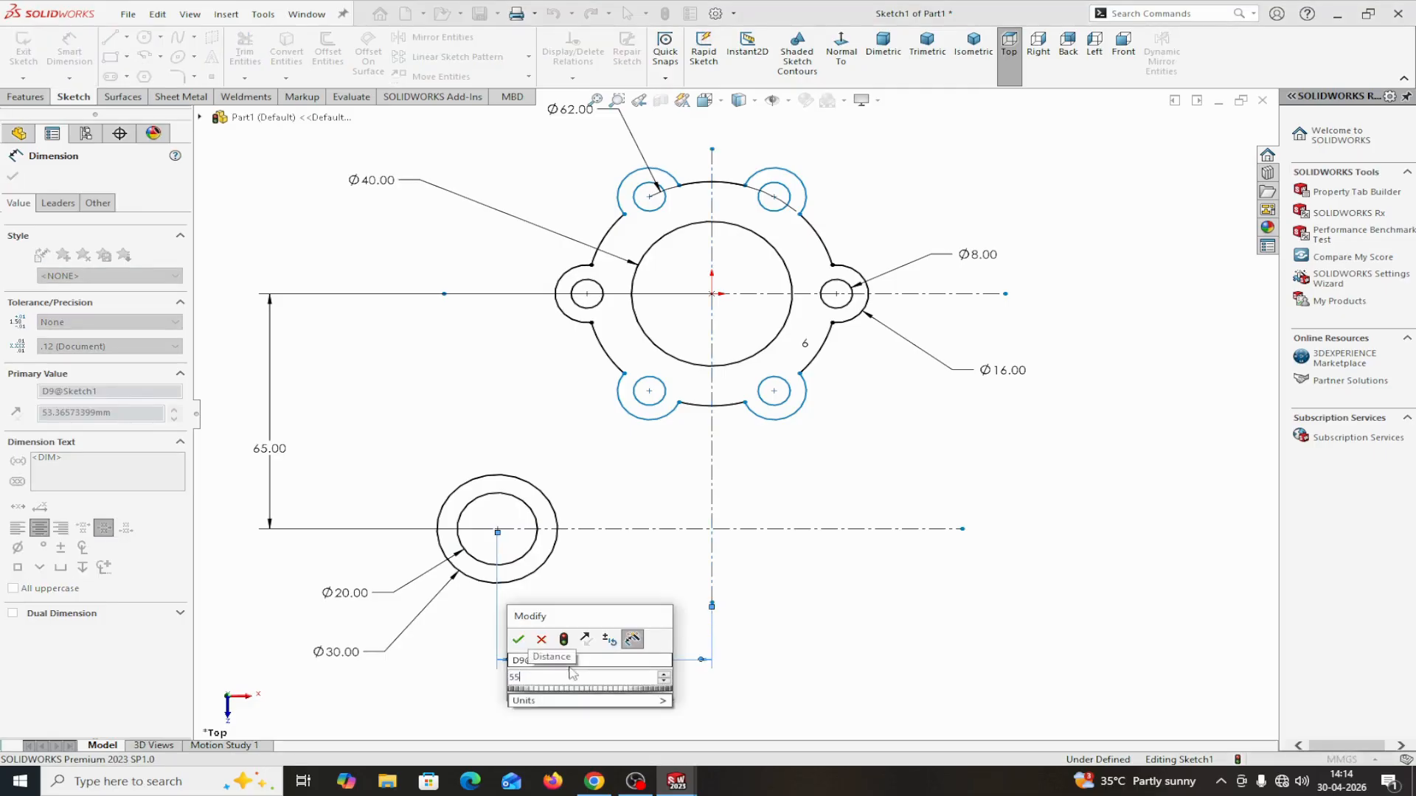
key("Return")
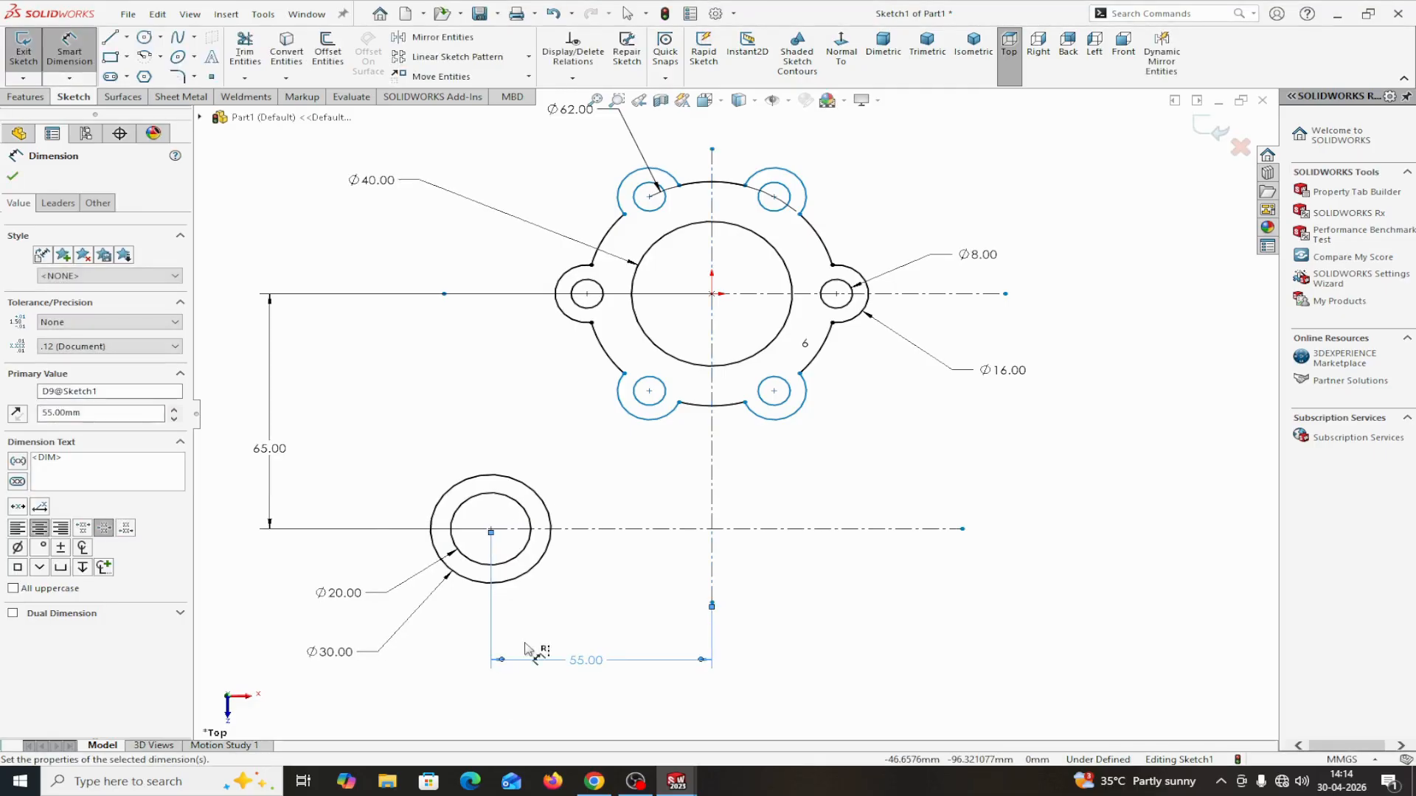
left_click(11, 175)
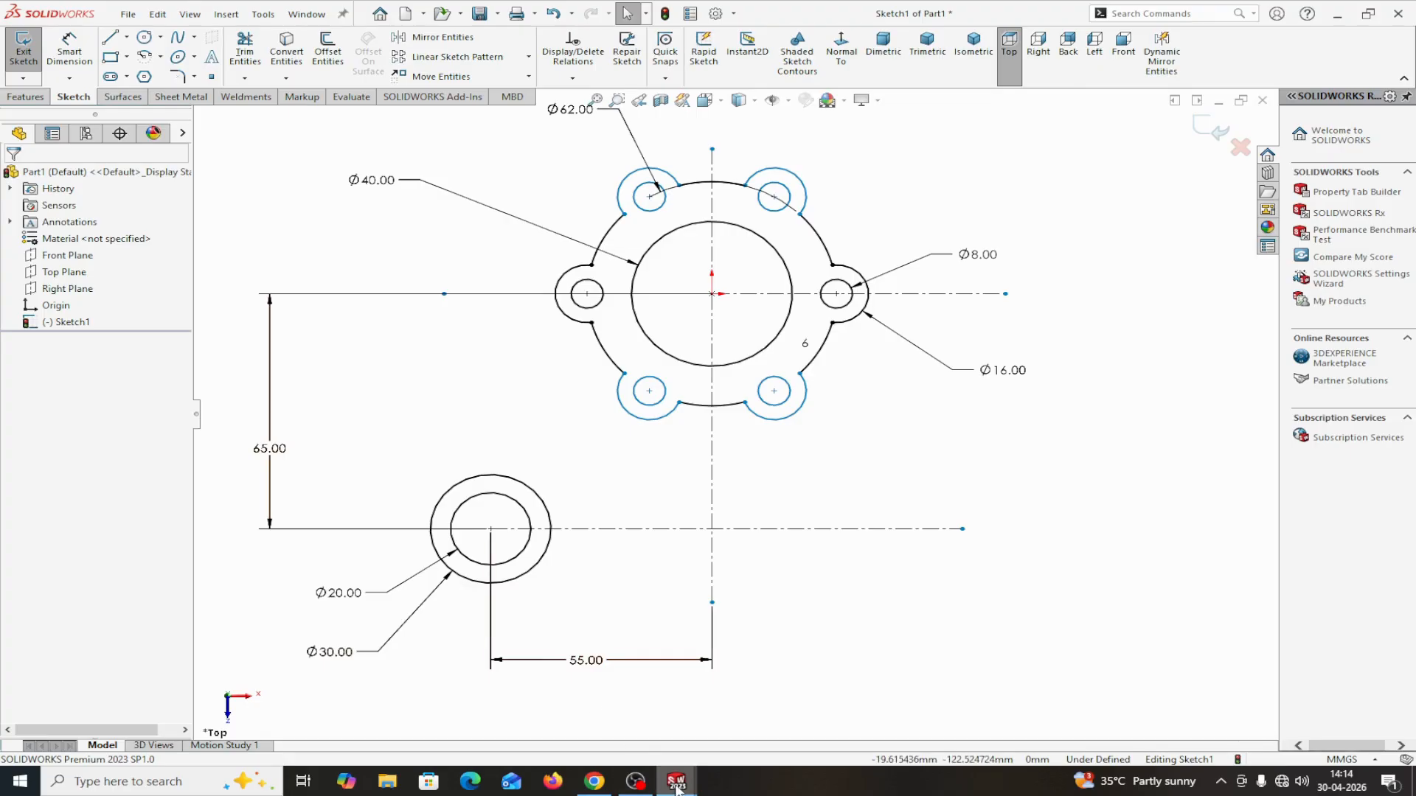
- Examine the finished profile below the flange in the SOLIDWORKS SKETCH EXERCISE -1 document, then return to the Part1 sketch
left_click(306, 14)
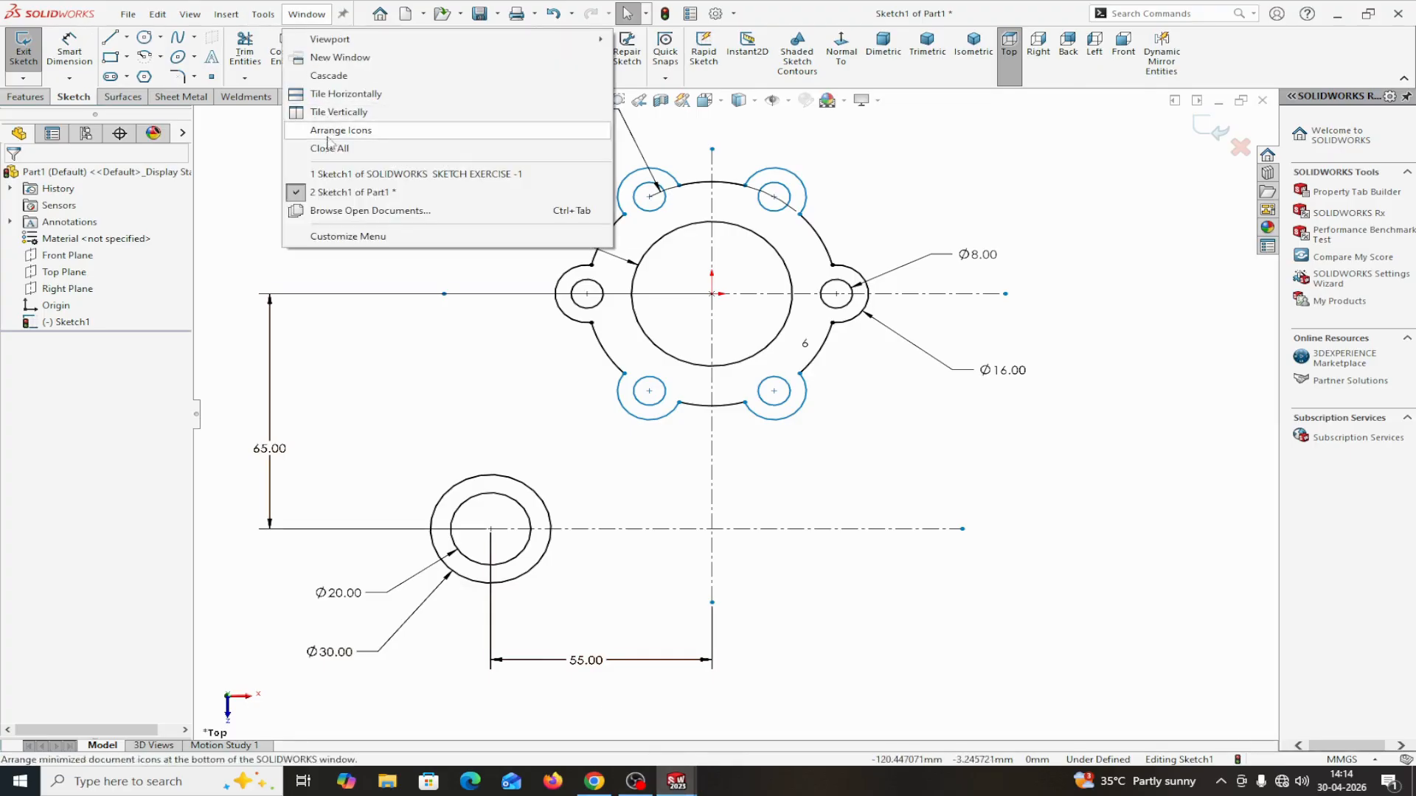
left_click(339, 177)
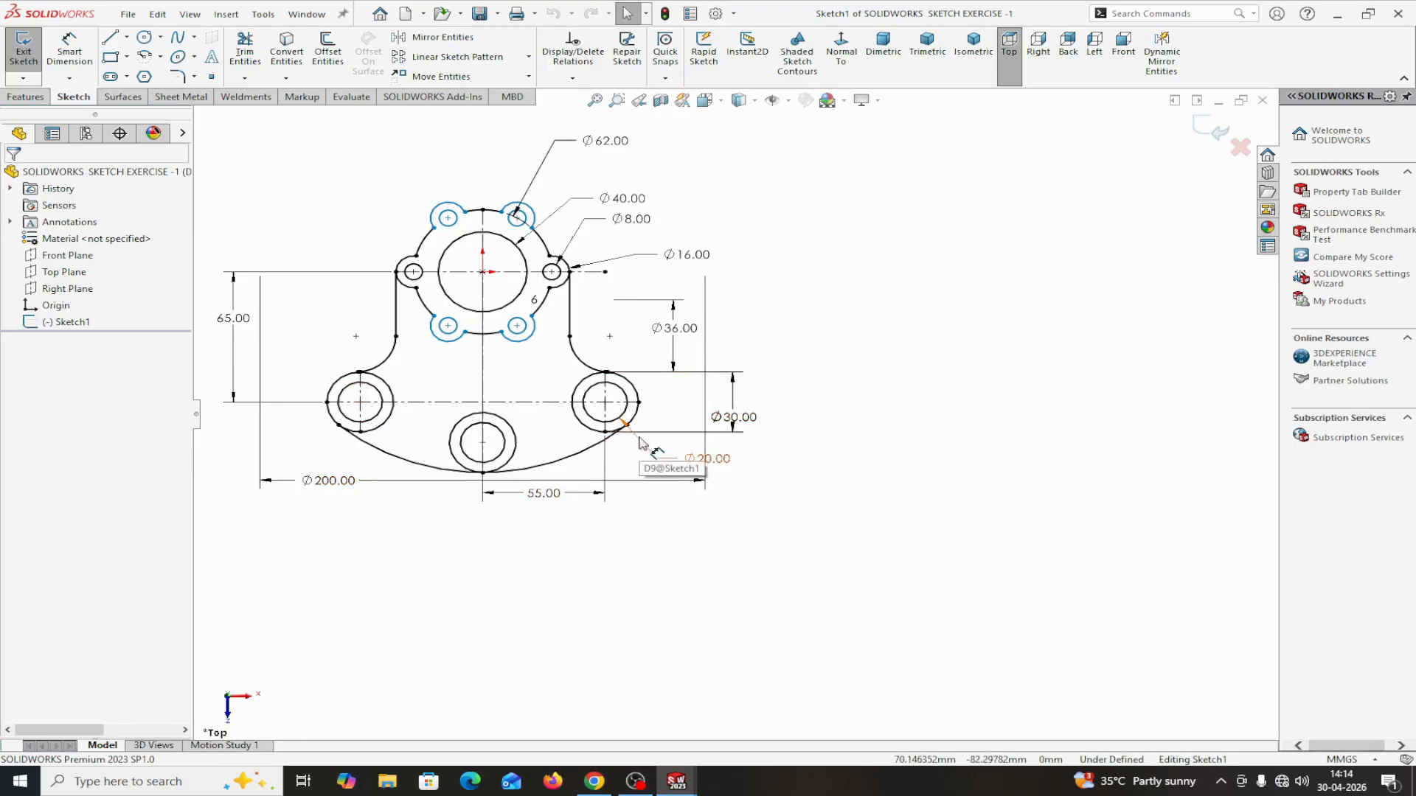
left_click(313, 20)
left_click(583, 192)
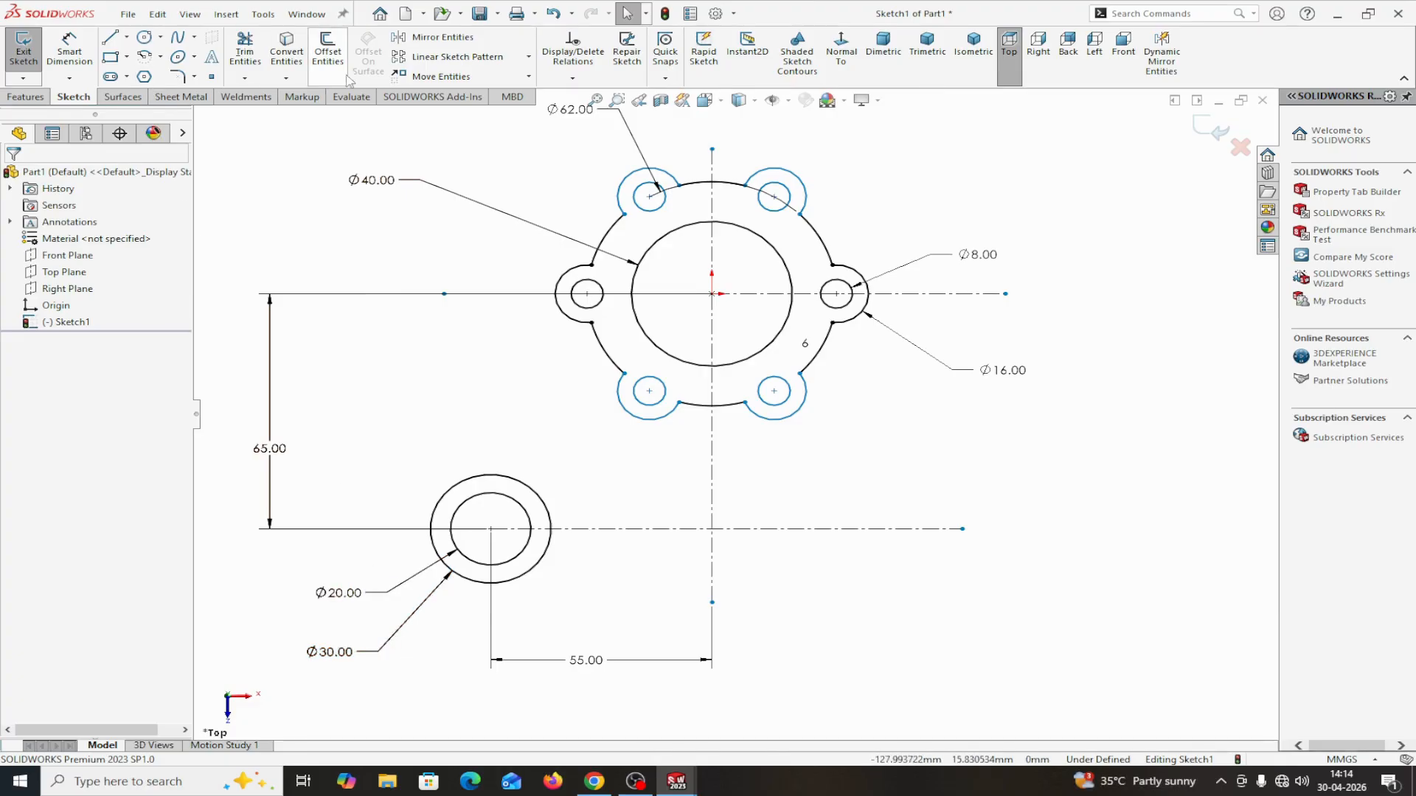
- Mirror the lower-left concentric circles about the vertical centerline and extend the lower centerline's right end to the mirrored outer circle's quadrant
left_click(440, 36)
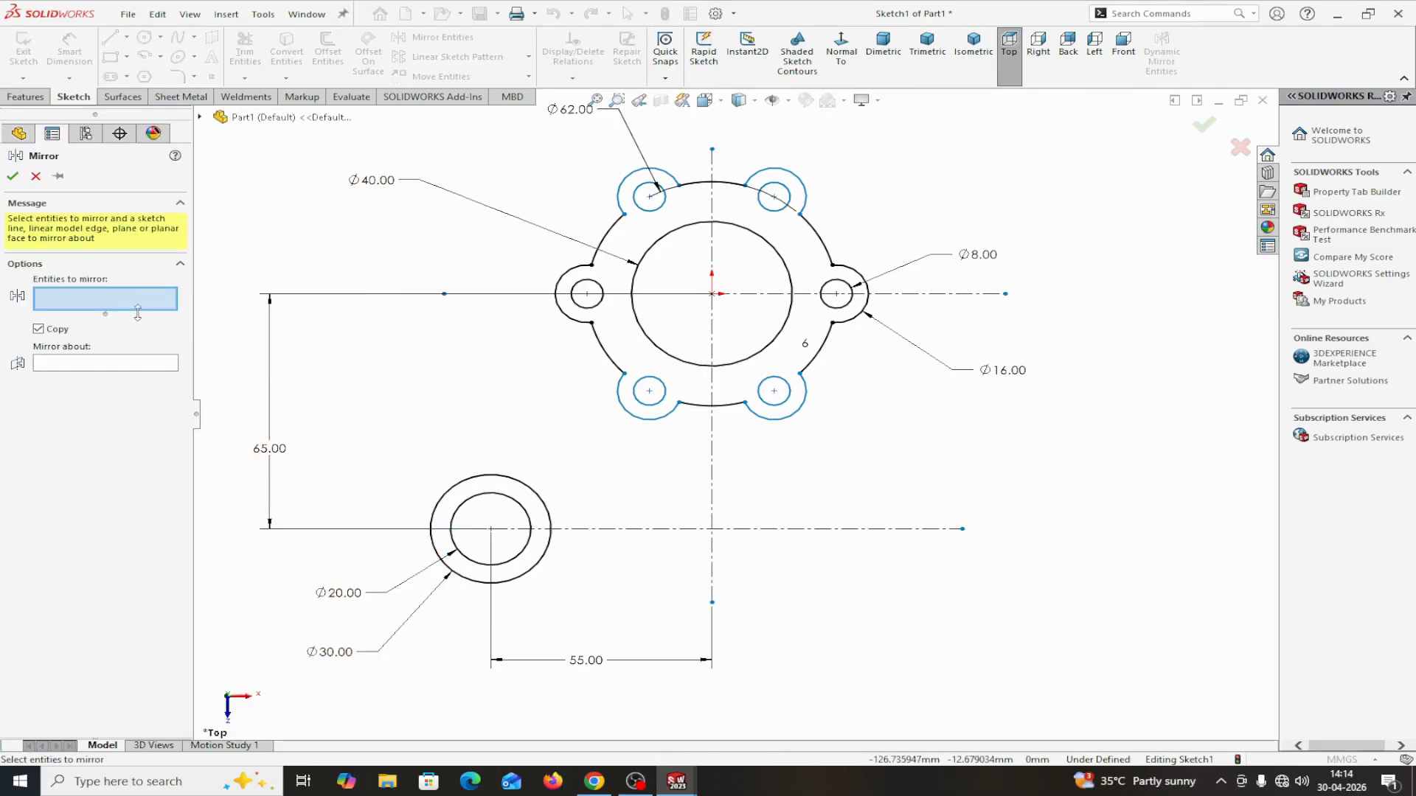
left_click(437, 503)
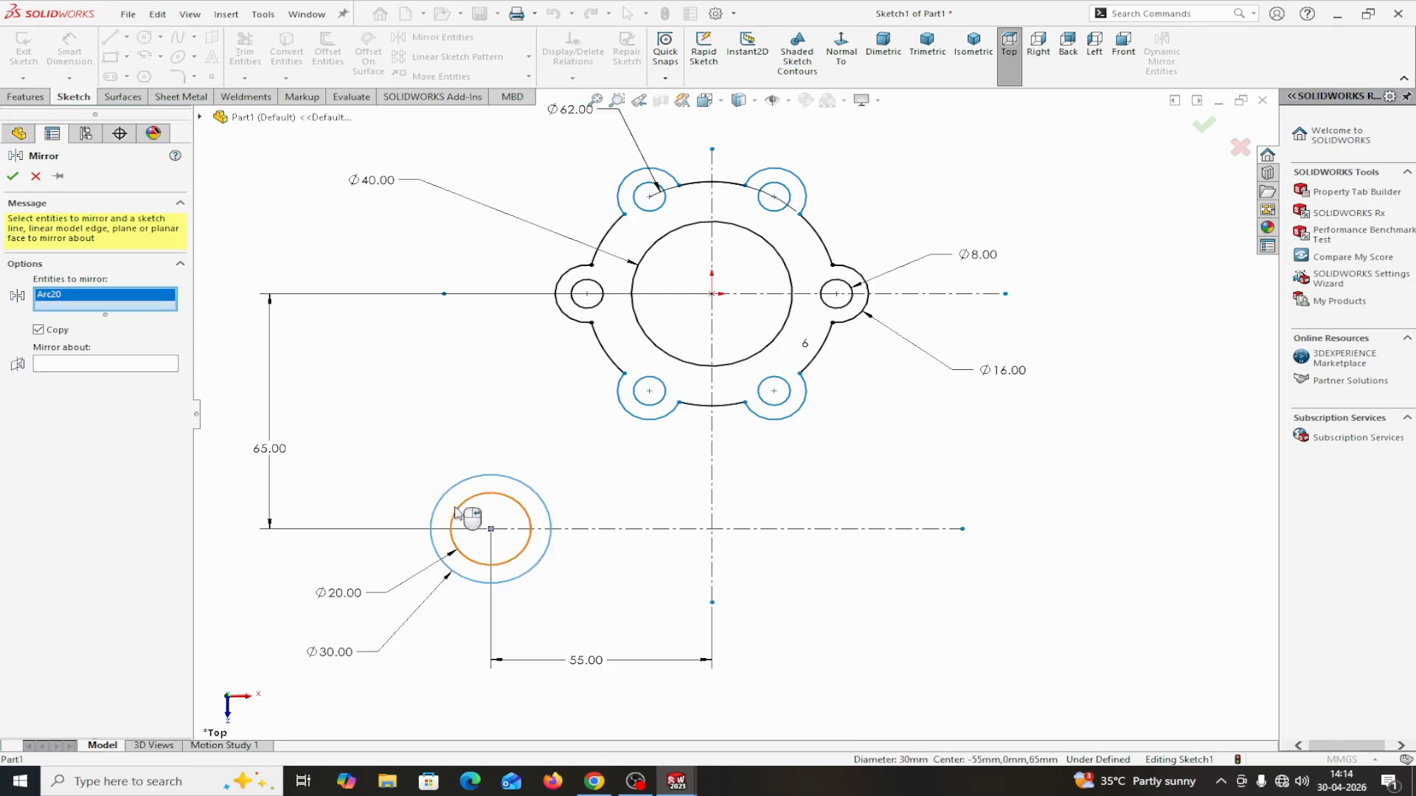
left_click(459, 511)
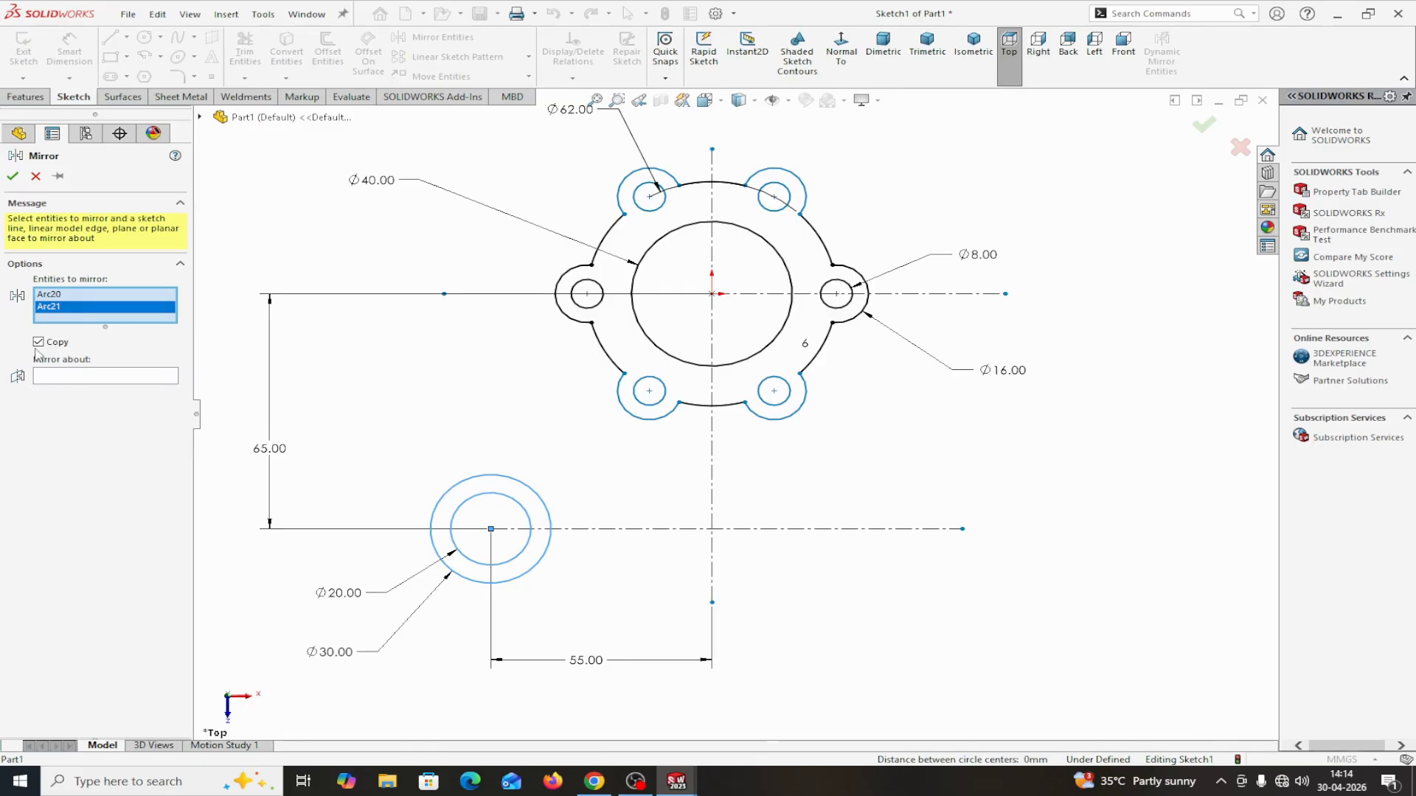
left_click(85, 378)
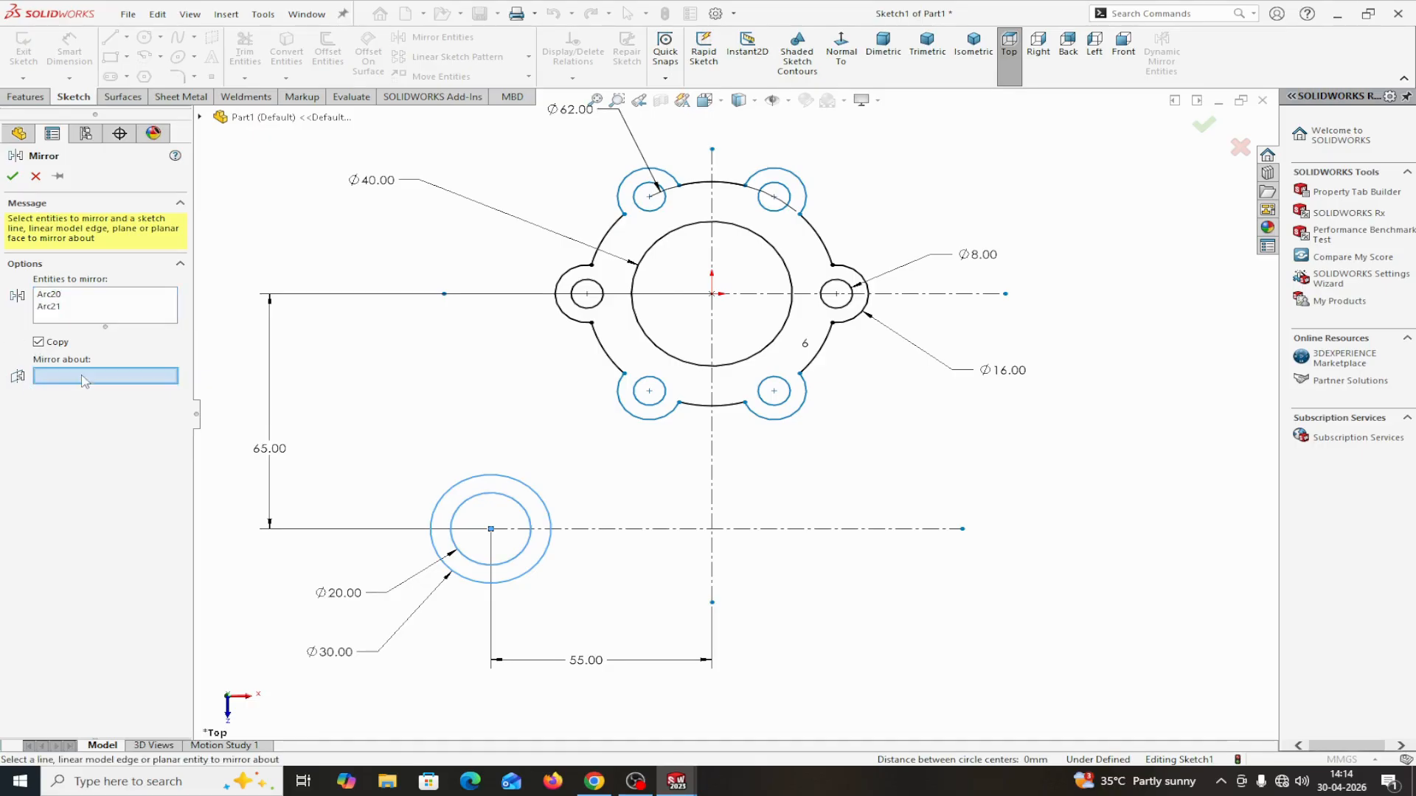
left_click(713, 516)
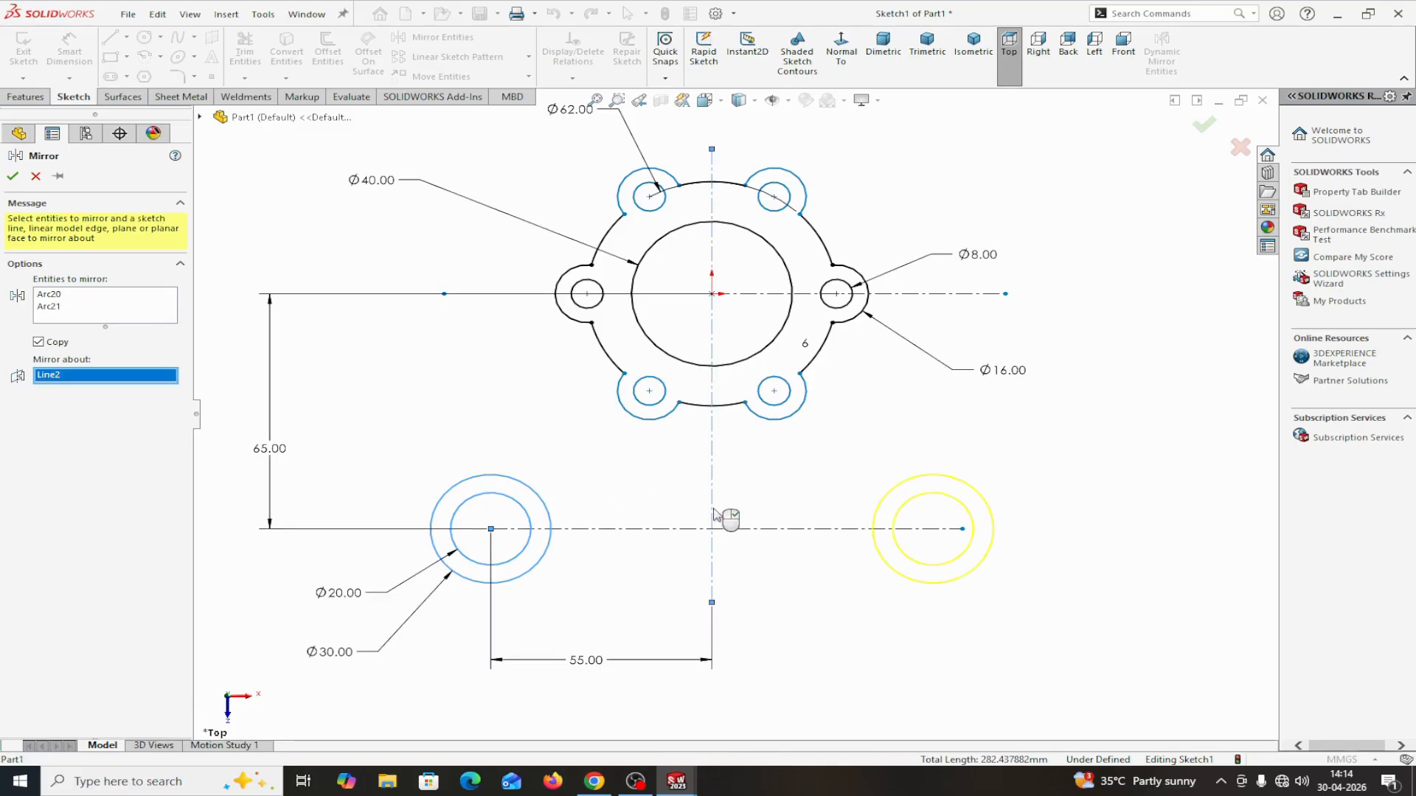
left_click(13, 176)
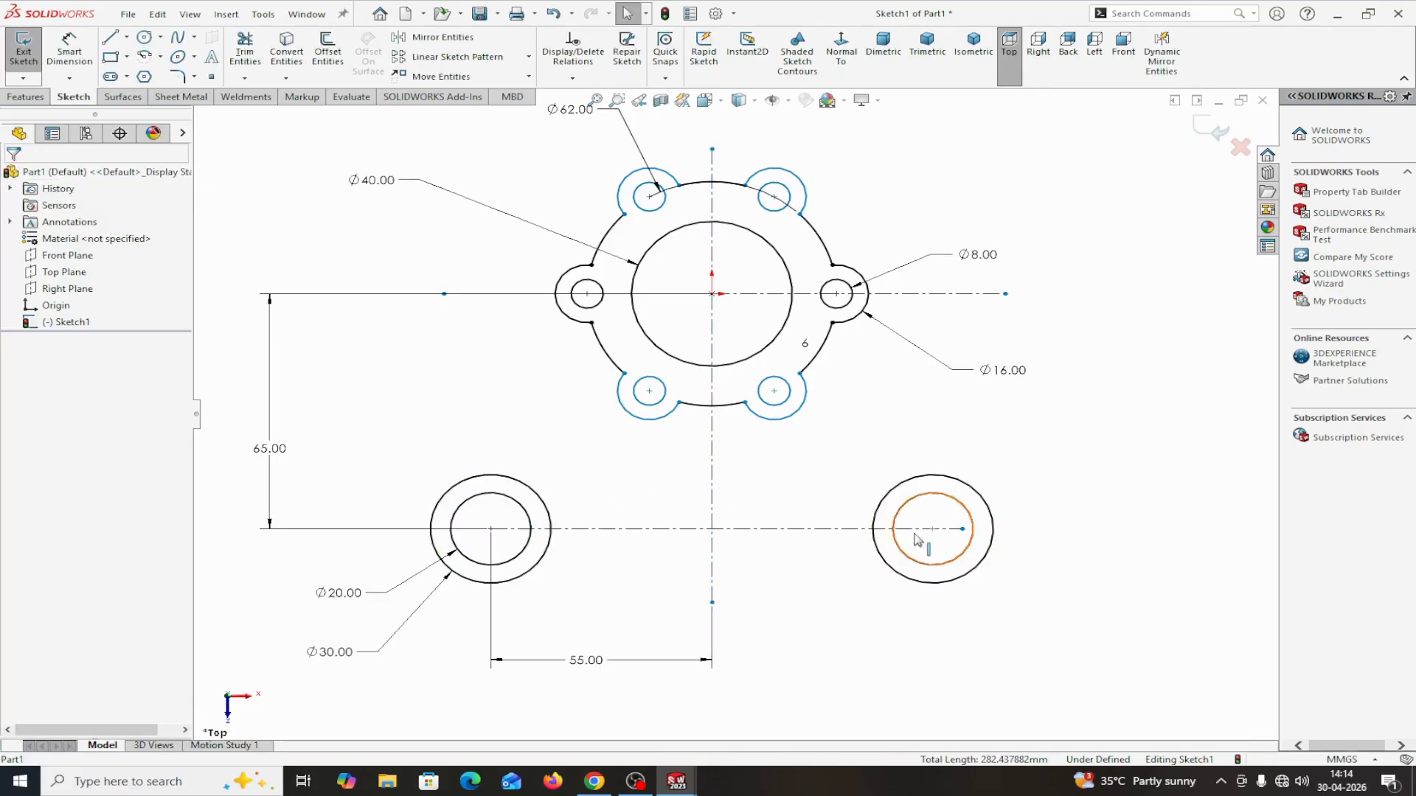
left_click_drag(963, 530, 994, 530)
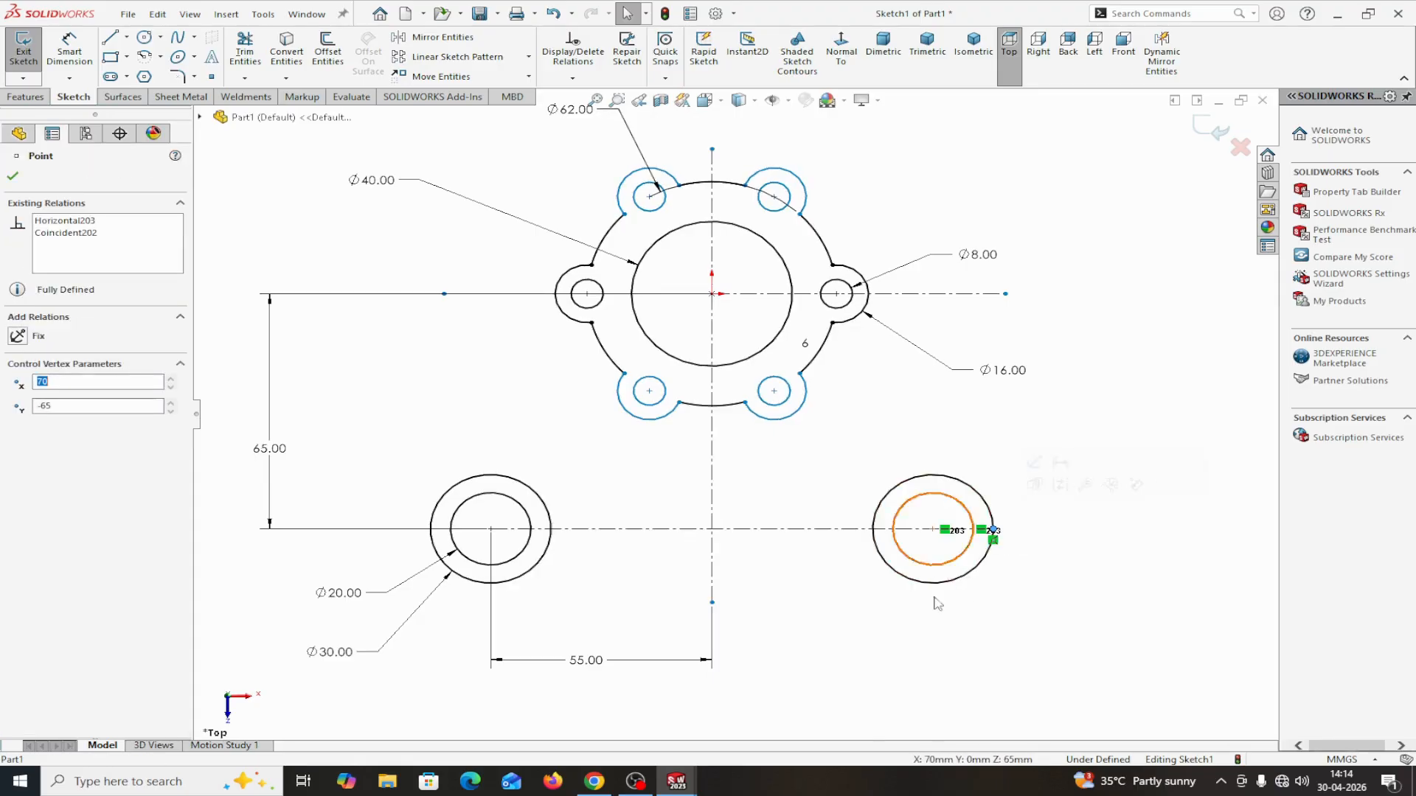
left_click(856, 729)
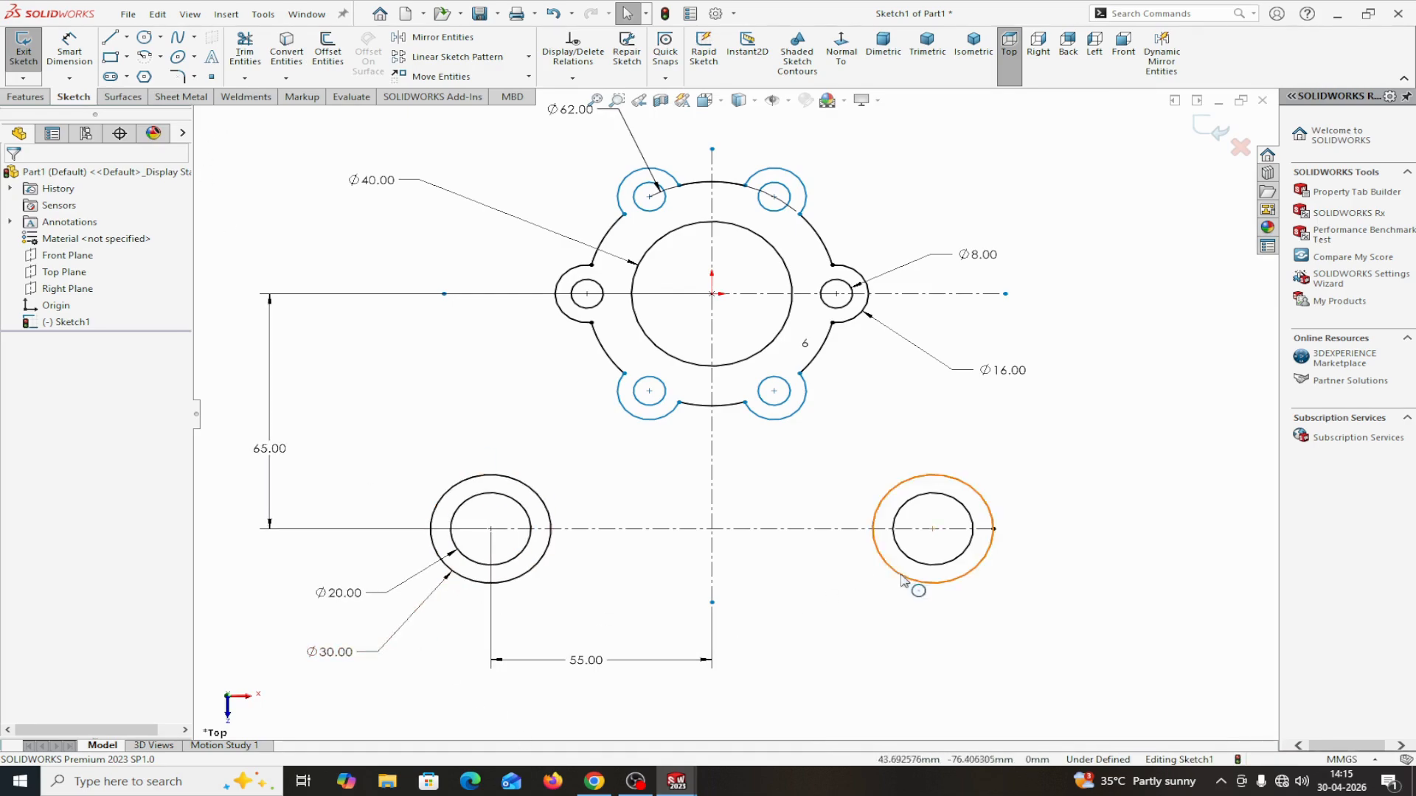
- Sketch a circle about 189 mm in diameter, centred on the vertical centerline about 8 mm below the origin and tangent to the lower-left outer circle
left_click(145, 38)
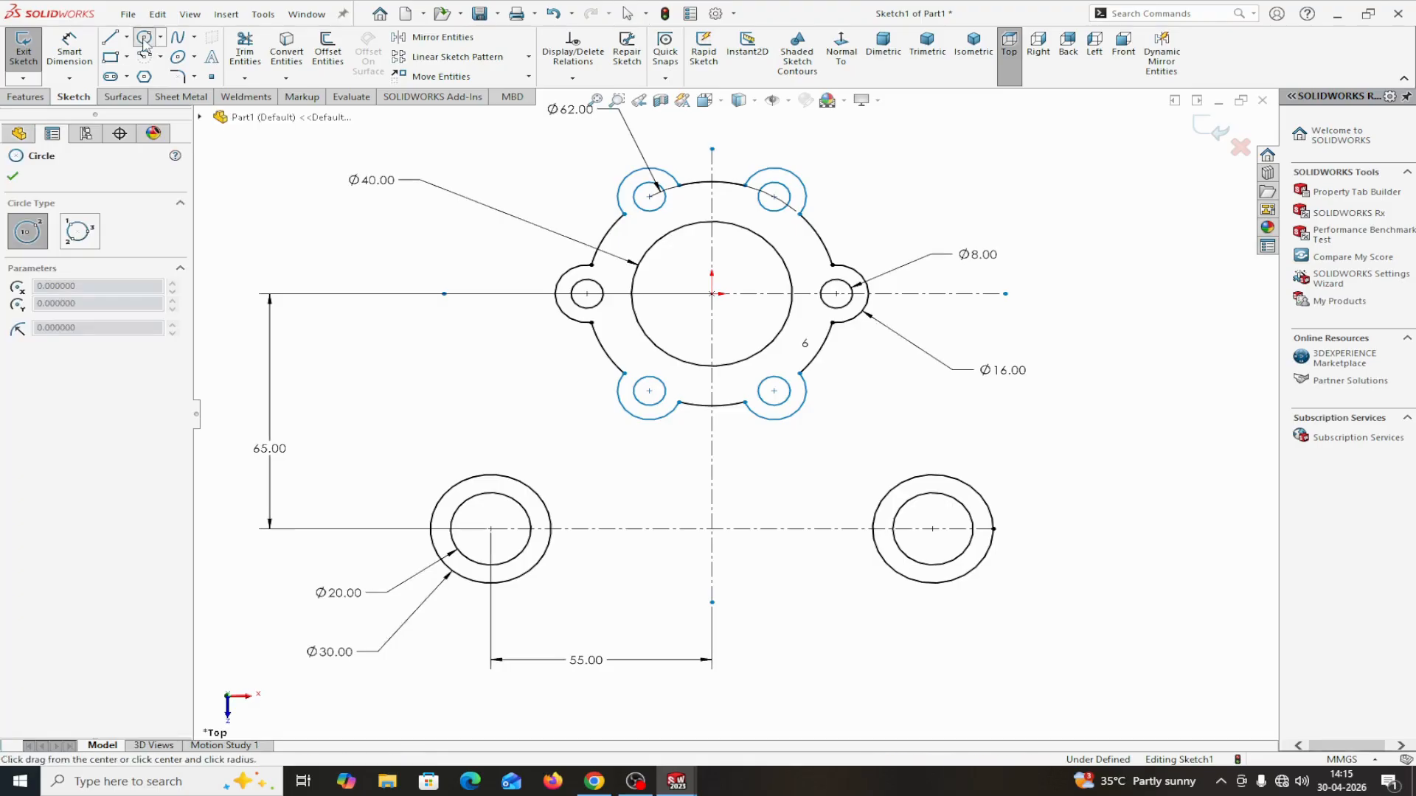
left_click(711, 322)
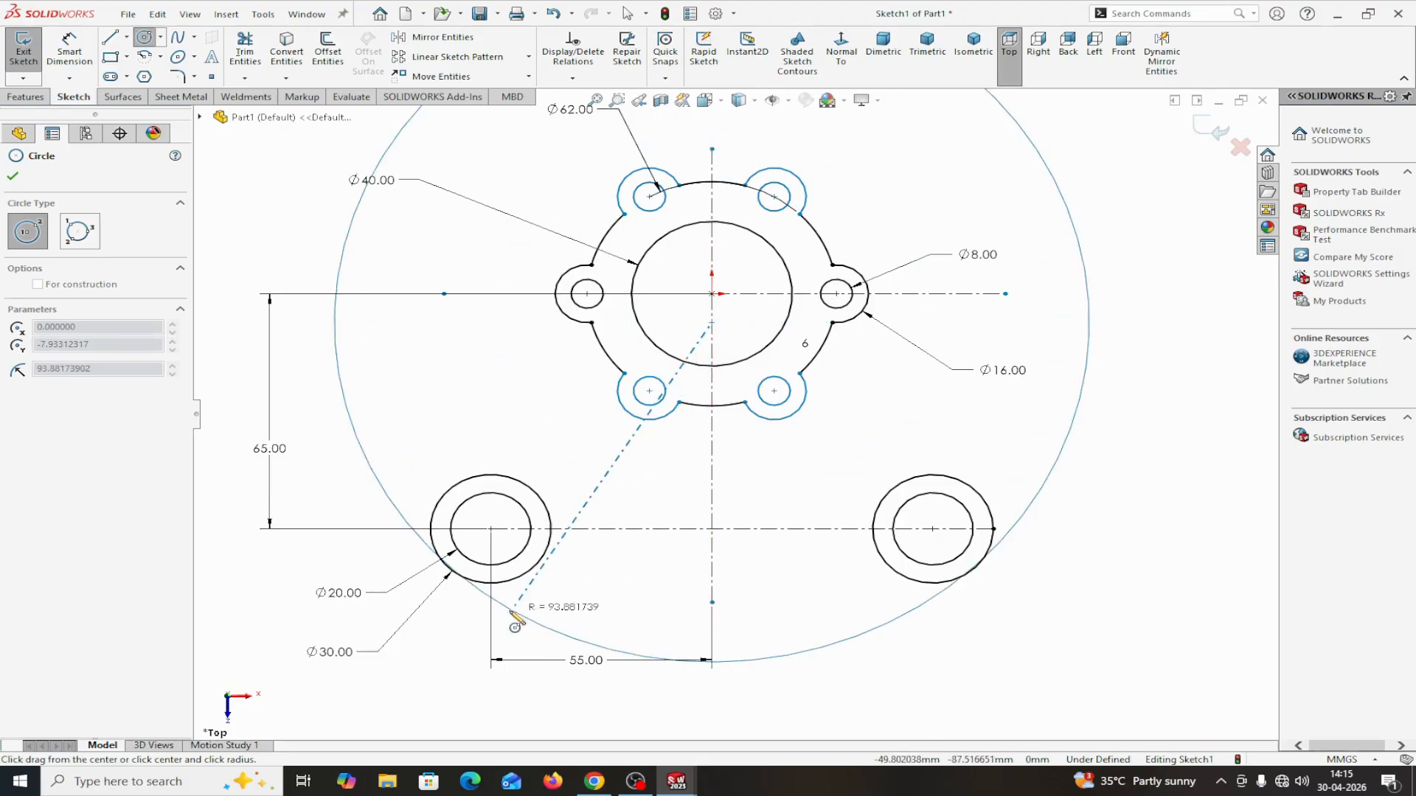
left_click(463, 580)
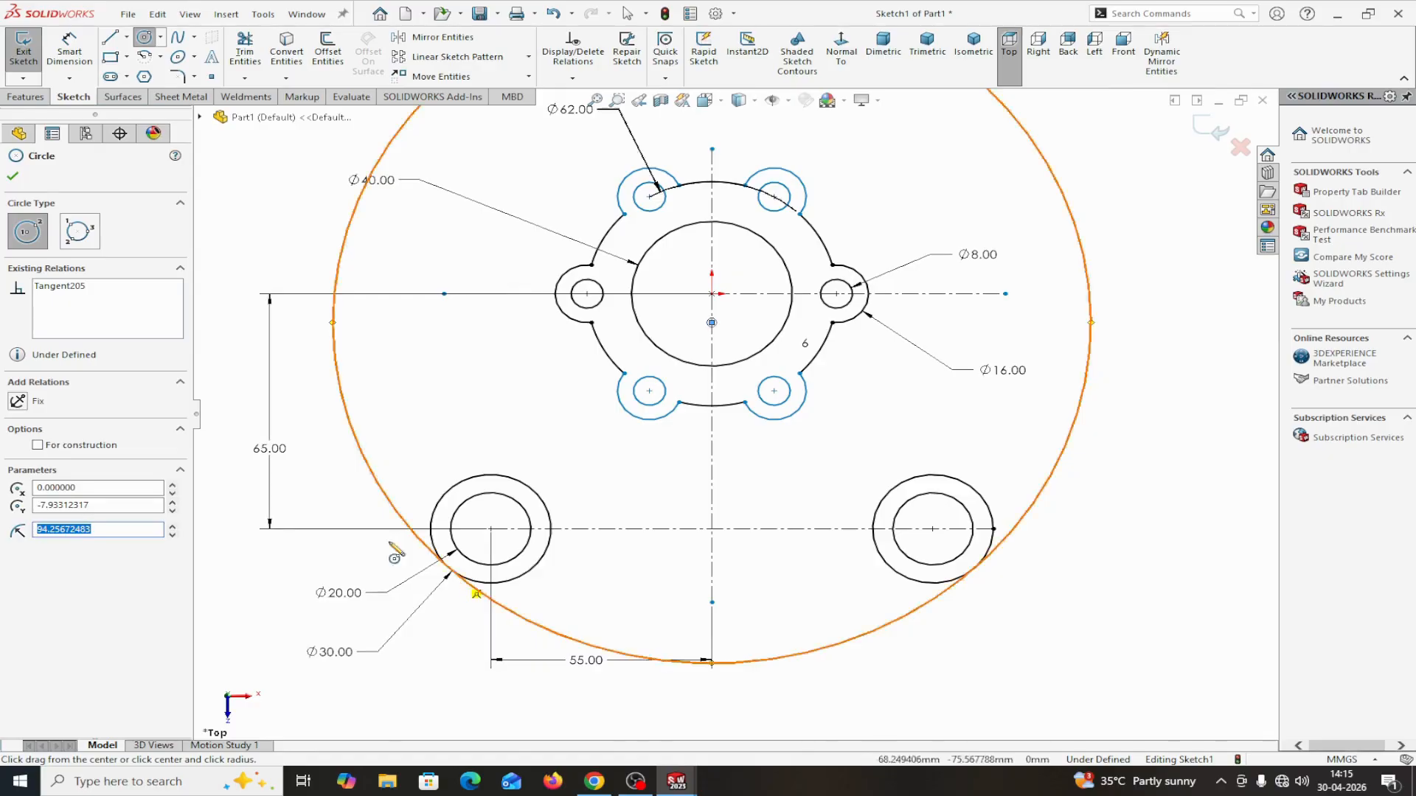
left_click(12, 176)
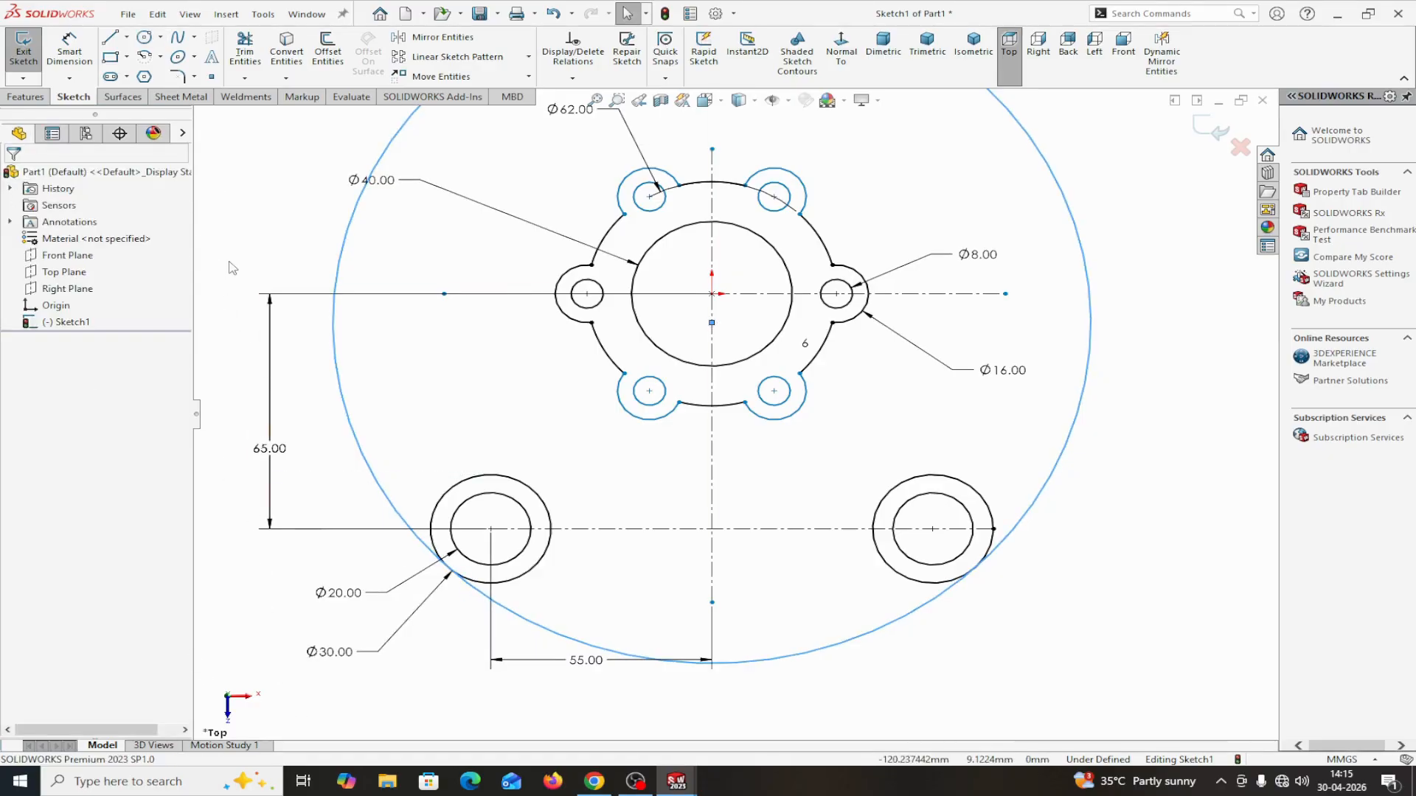
- Dimension the large tangent circle's diameter as 200 mm
scroll(489, 285, "up", 3)
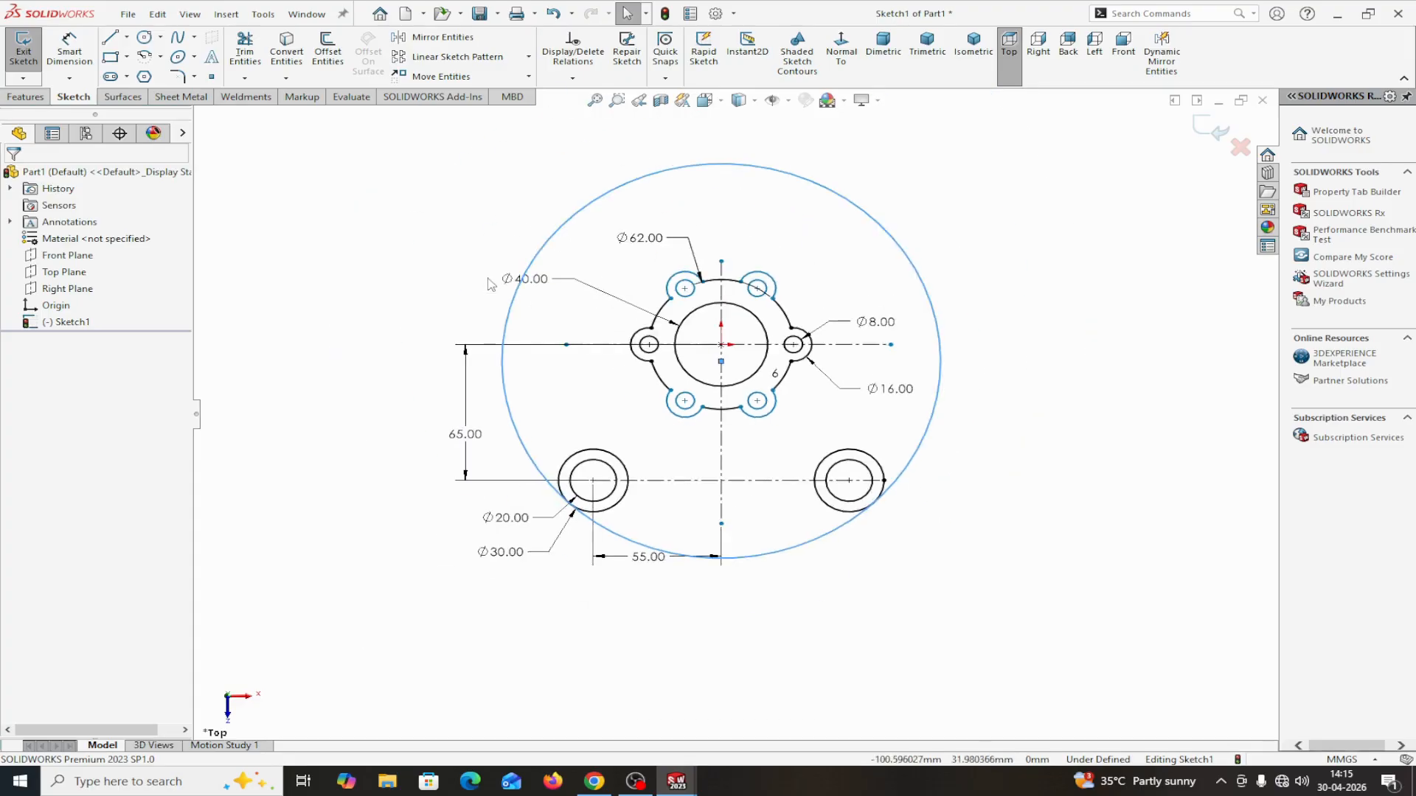
left_click(70, 50)
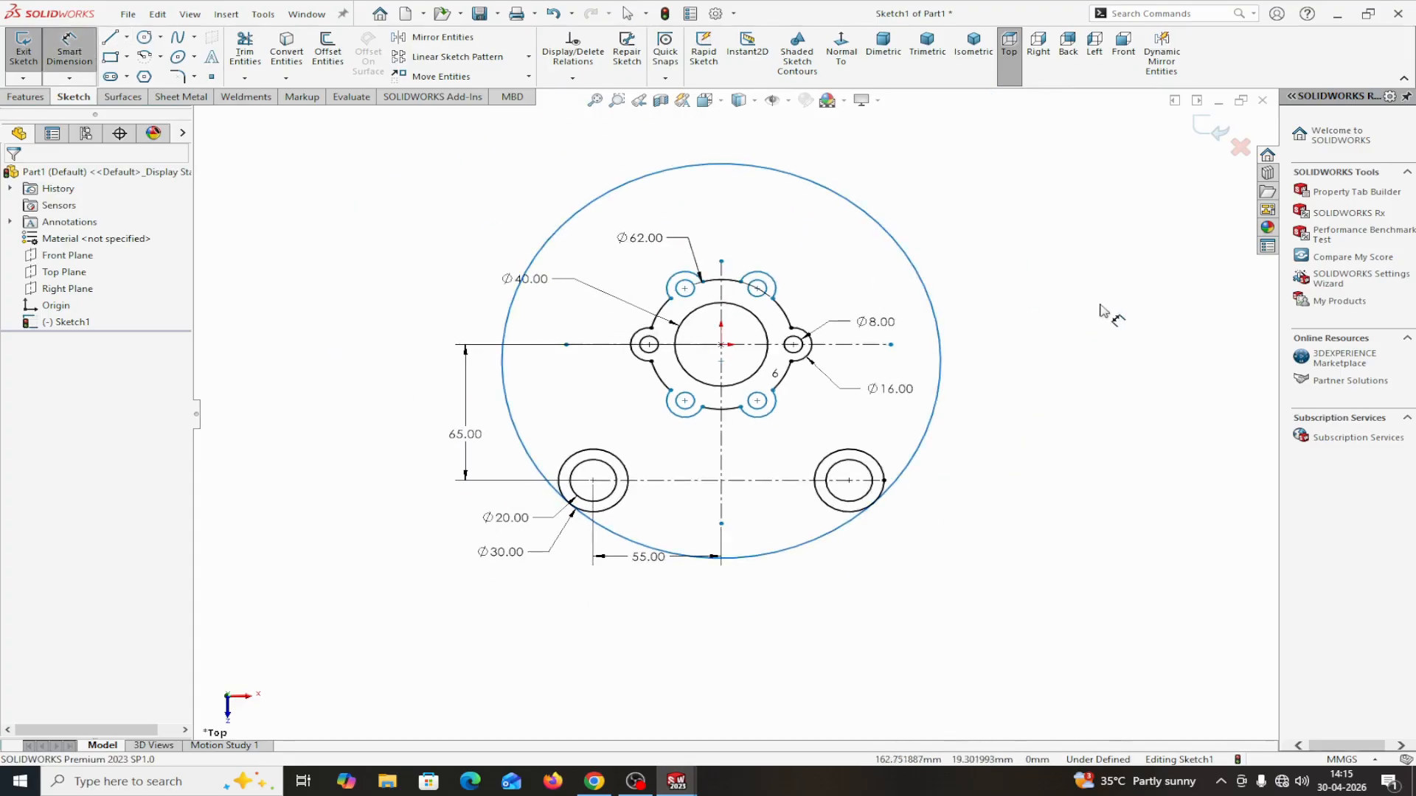
left_click(926, 286)
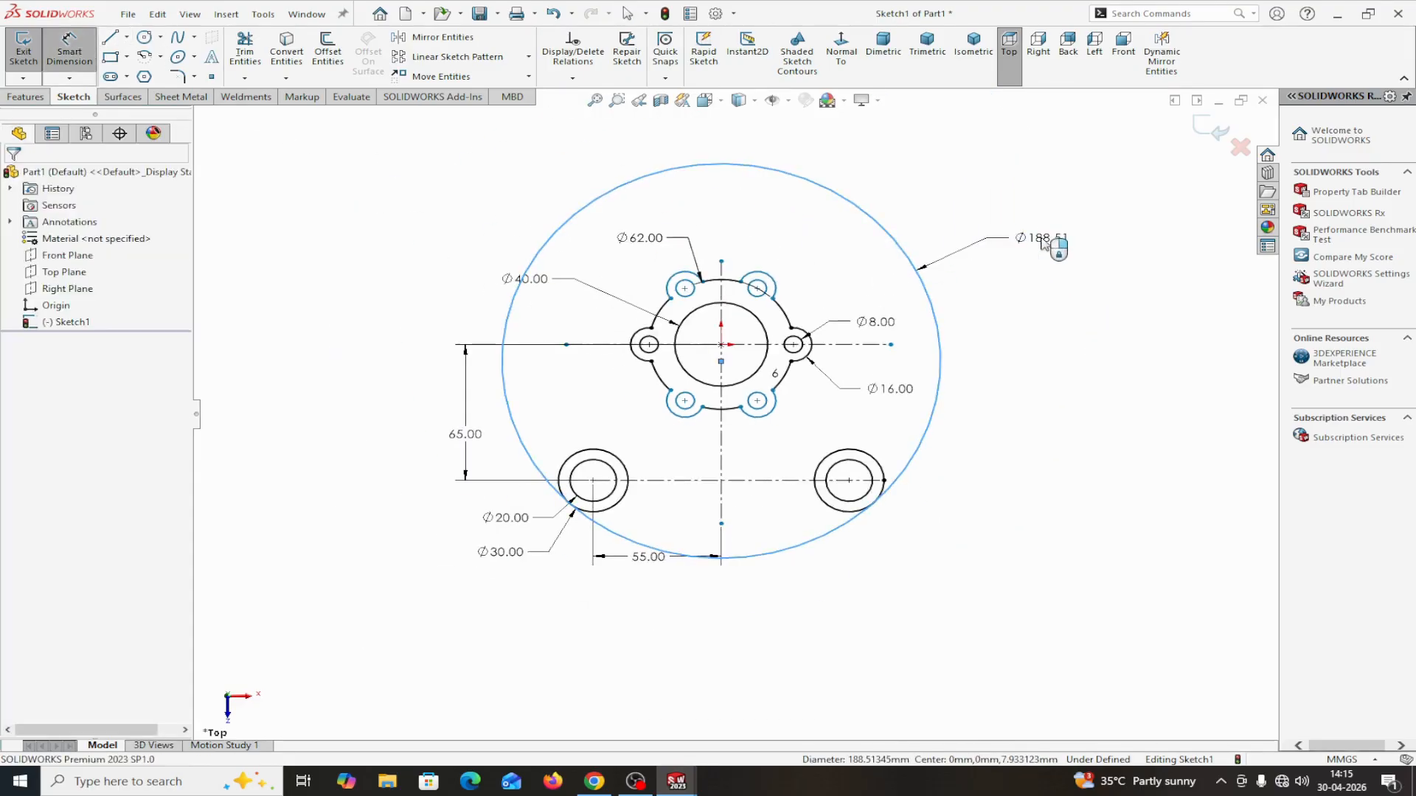
left_click(1042, 237)
type("200")
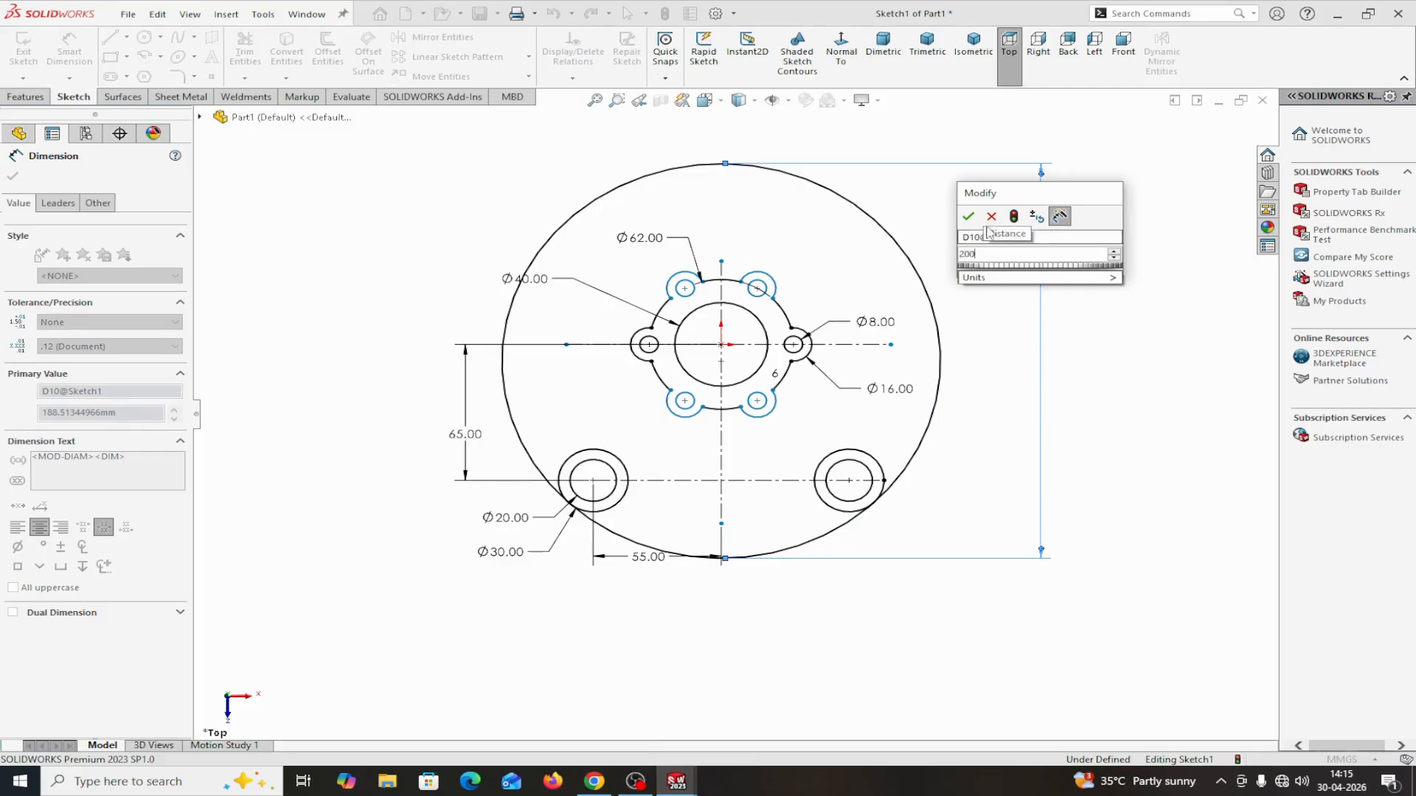
left_click(969, 217)
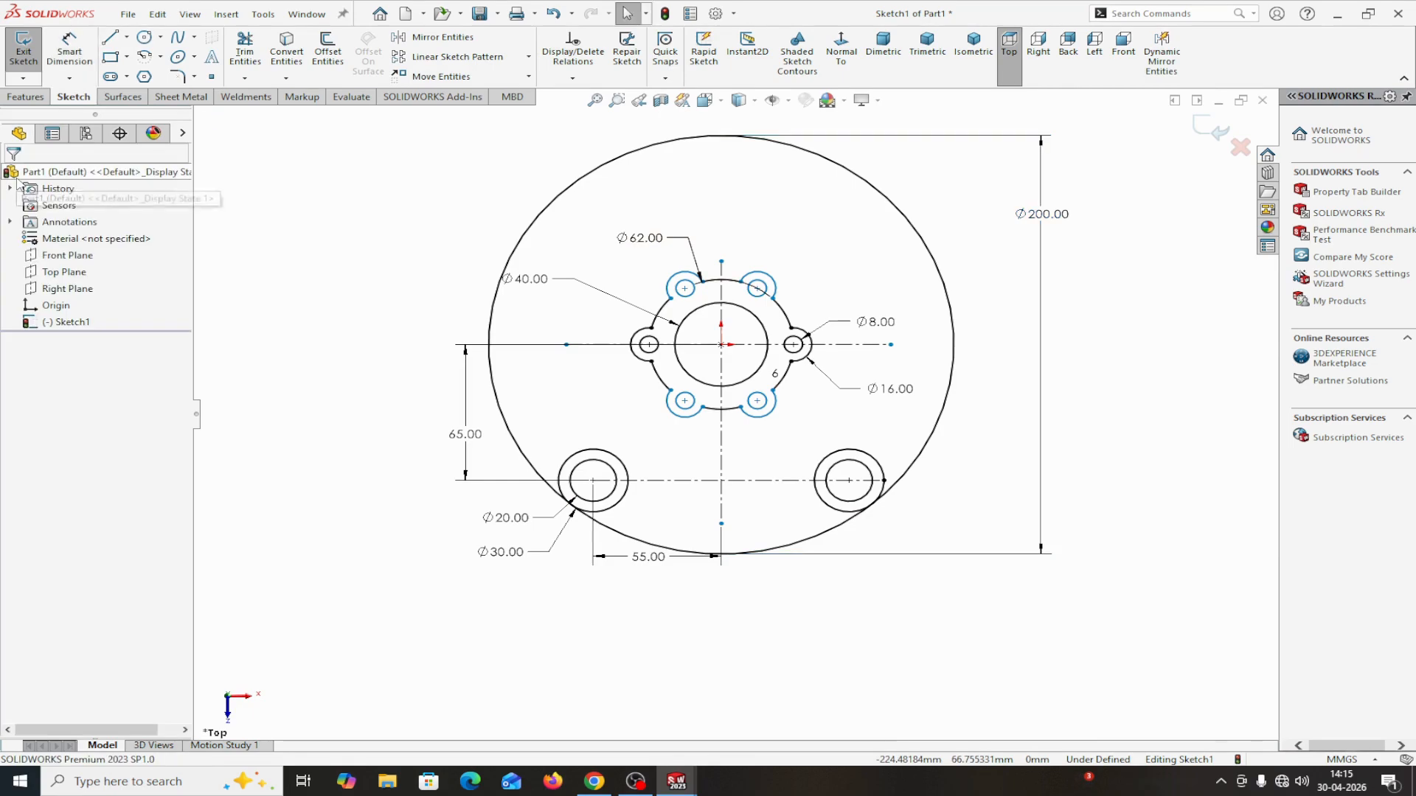
left_click(13, 176)
- Trim away the upper portion of the 200 mm circle, keeping only the lower arc between the two bosses
left_click(245, 81)
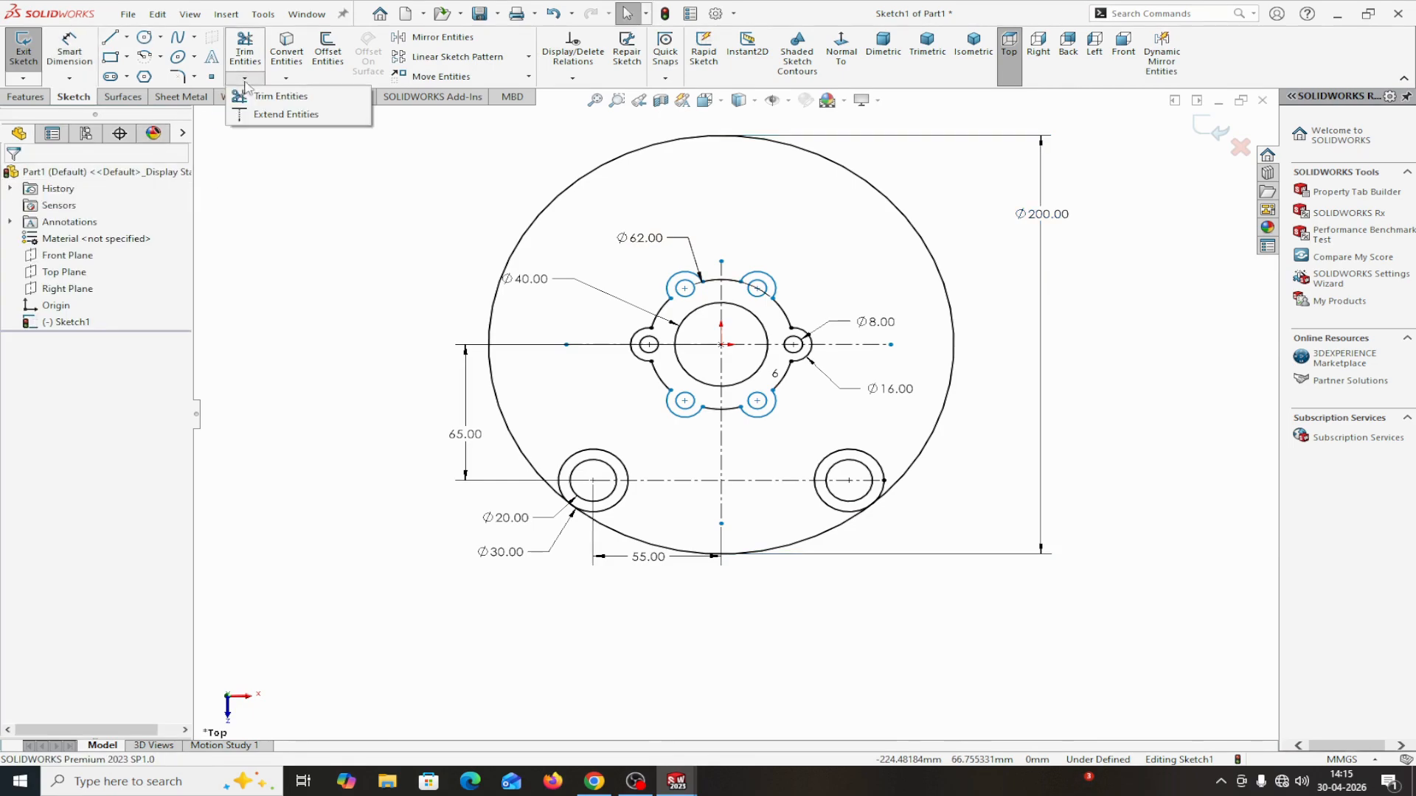
left_click(258, 96)
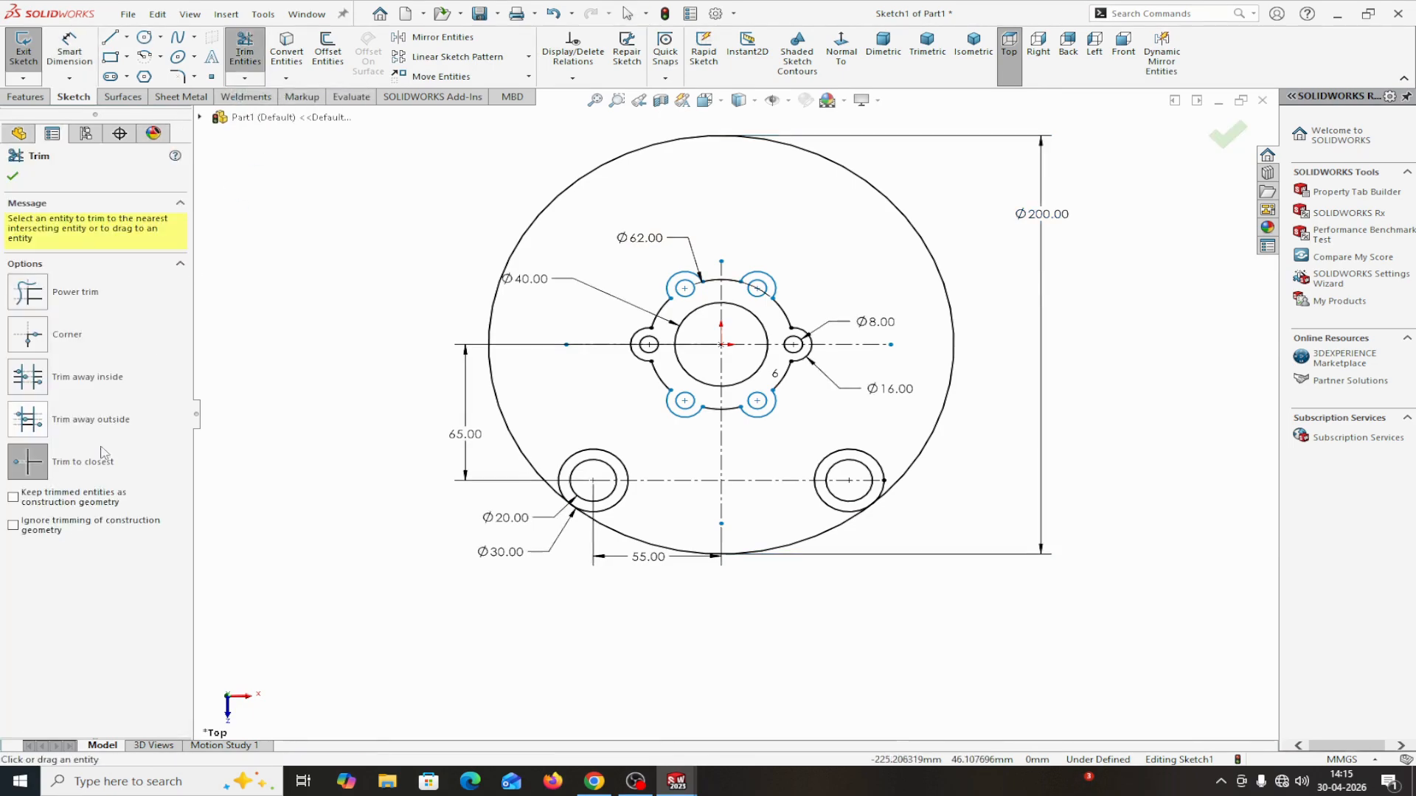
left_click(526, 244)
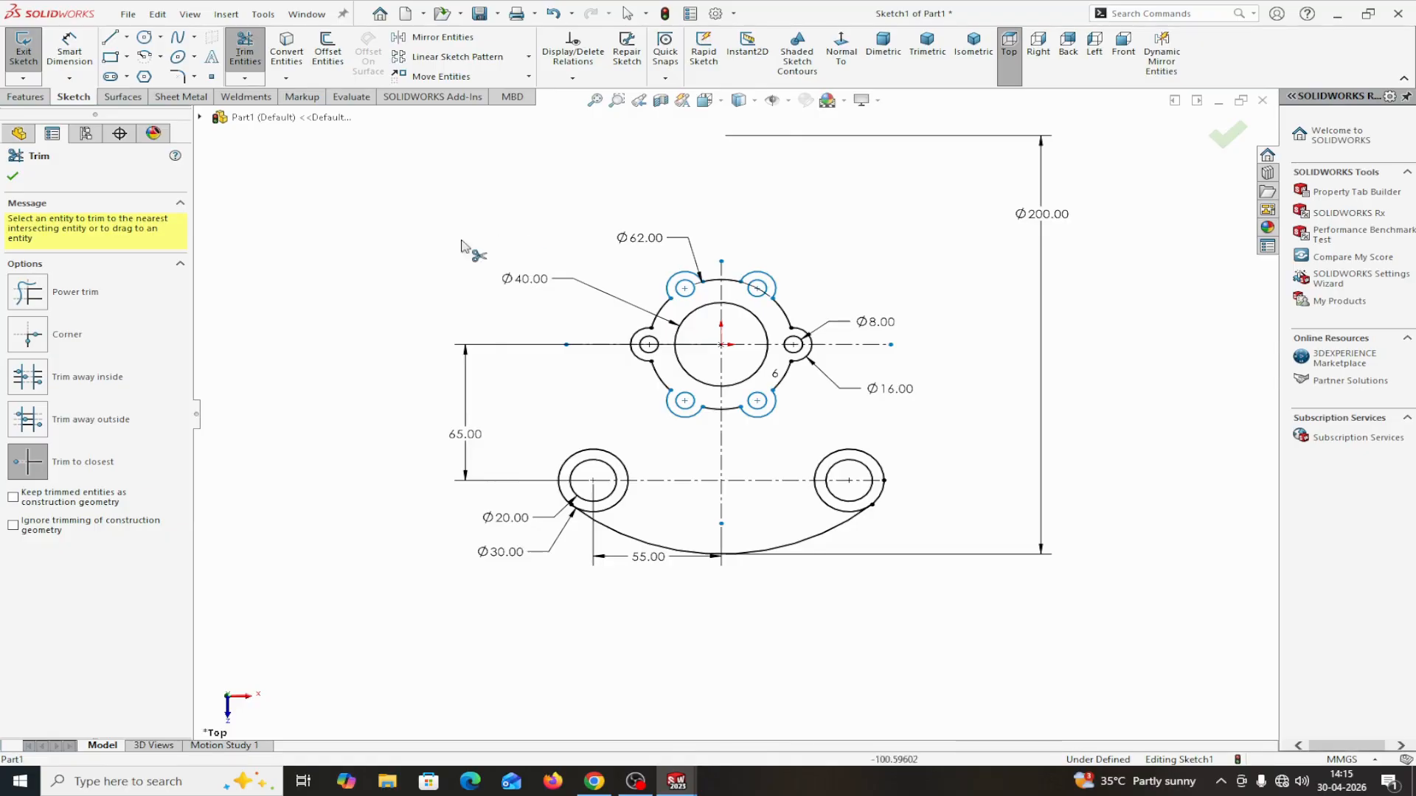
left_click(12, 178)
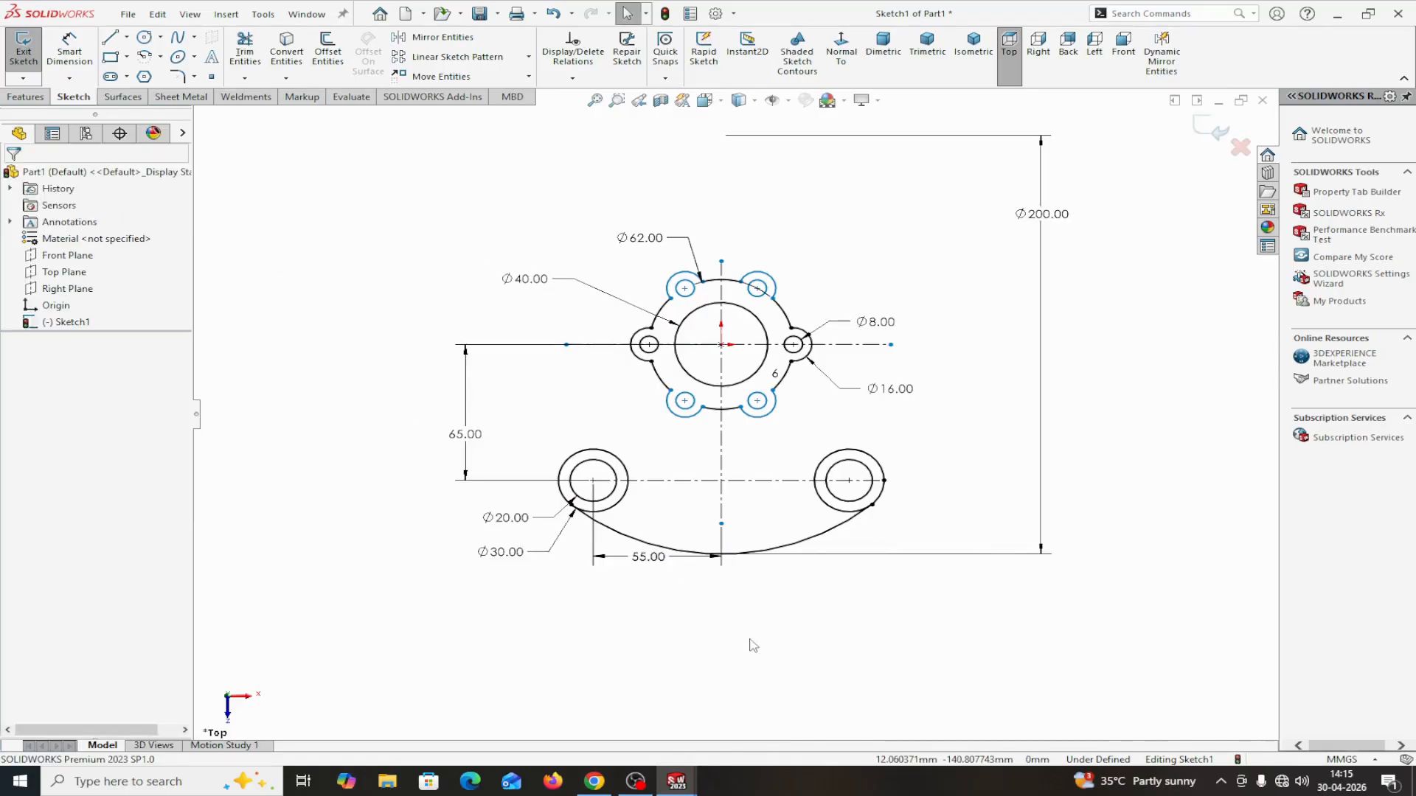
- Make the lower 200 mm arc tangent to the outer circle of the lower-right boss
scroll(760, 549, "down", 3)
scroll(958, 480, "down", 5)
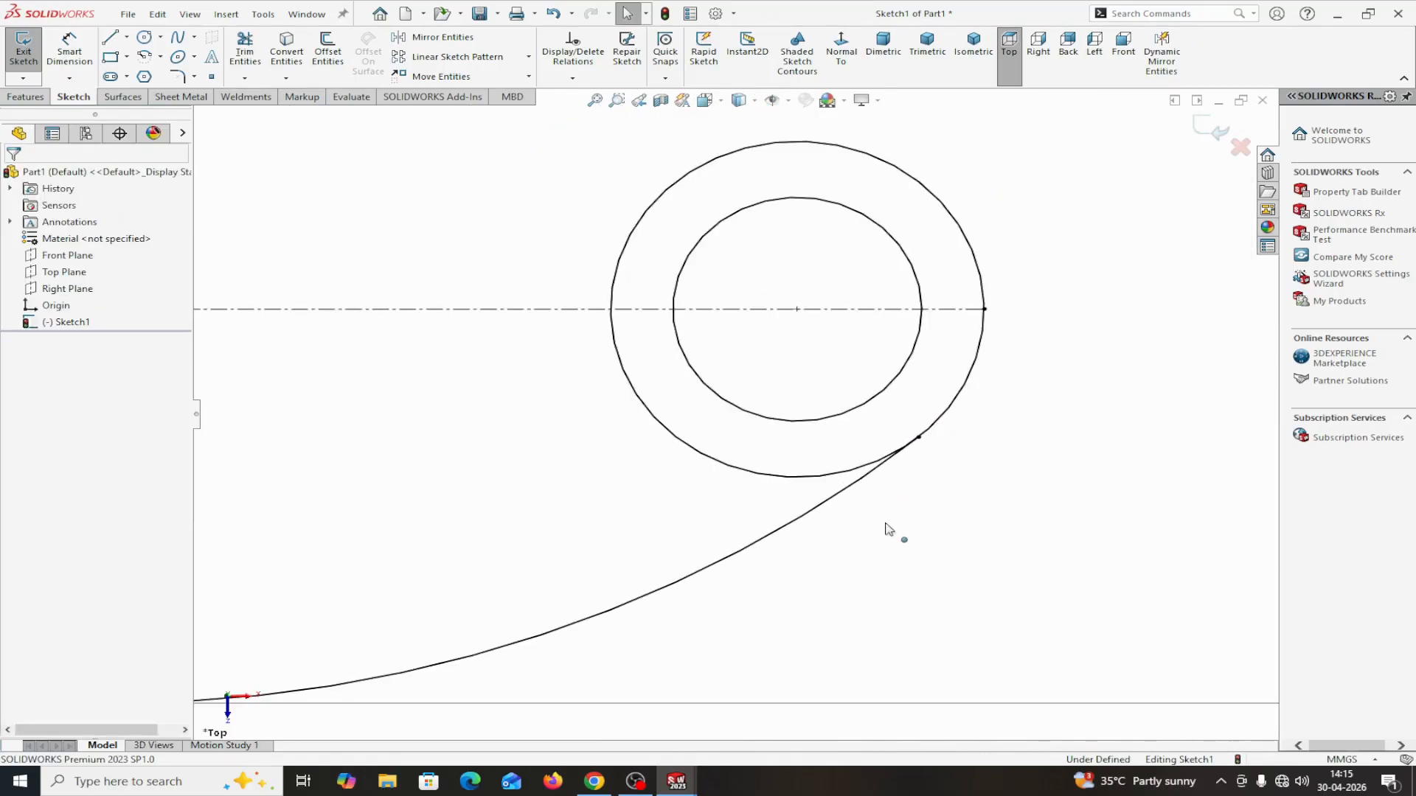
left_click(837, 500)
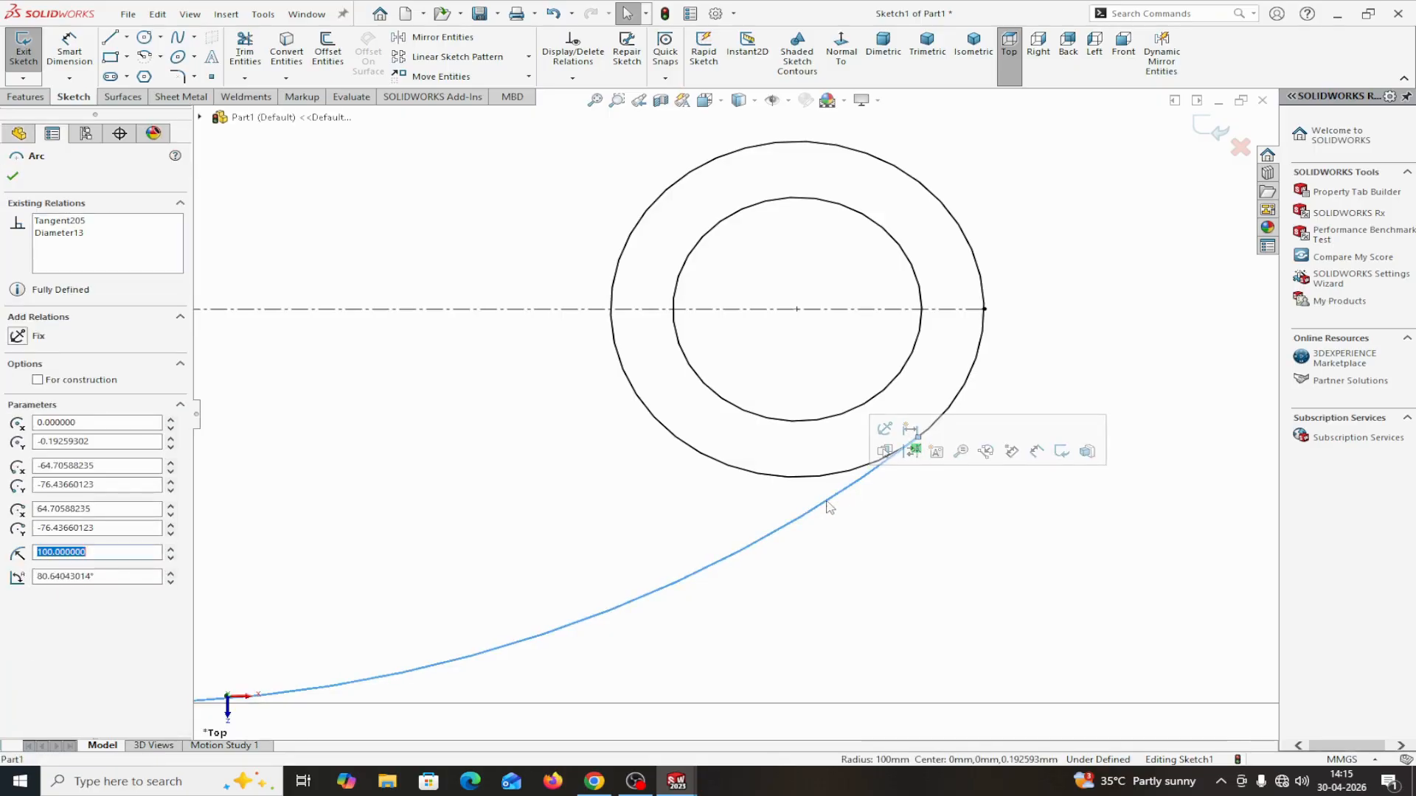
left_click(939, 434, "ctrl")
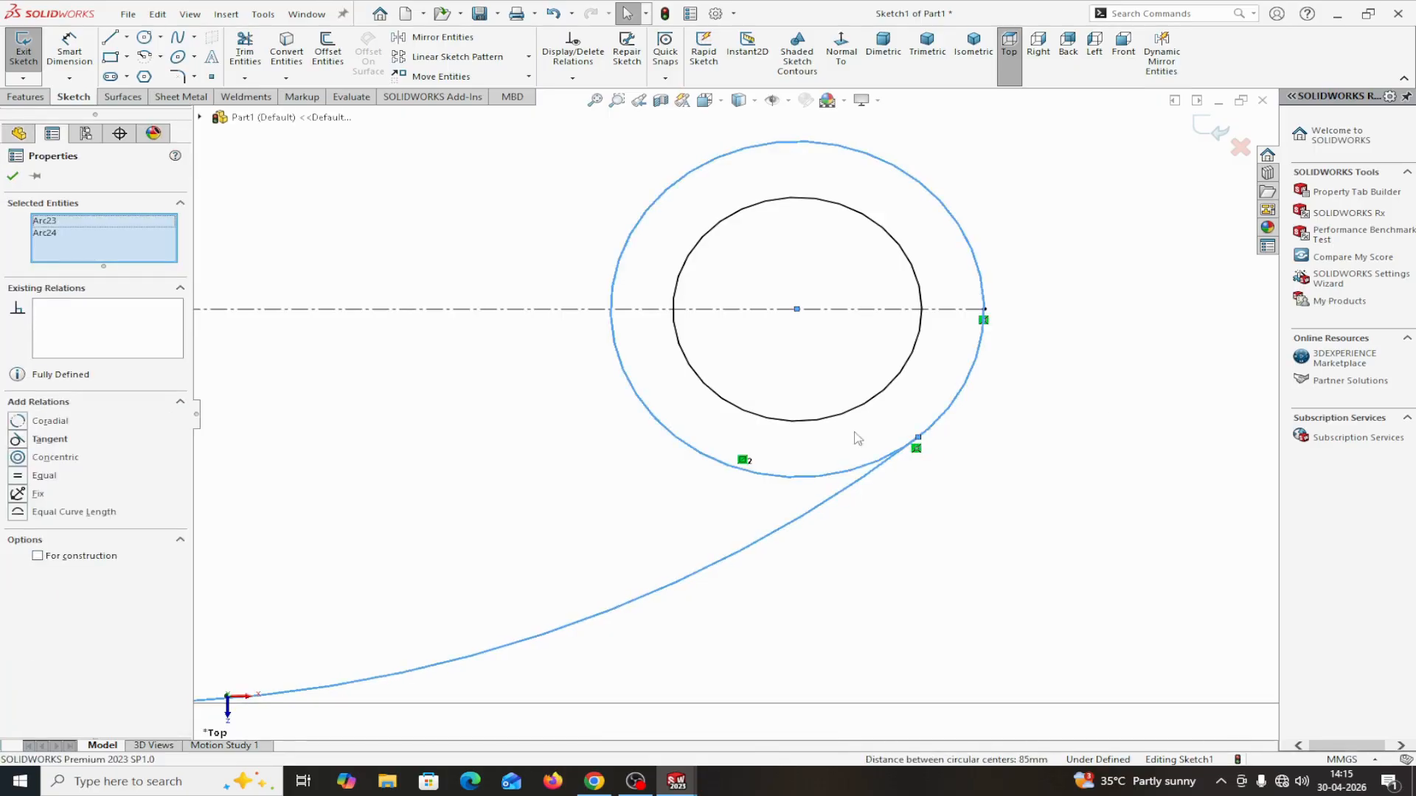
left_click(21, 441)
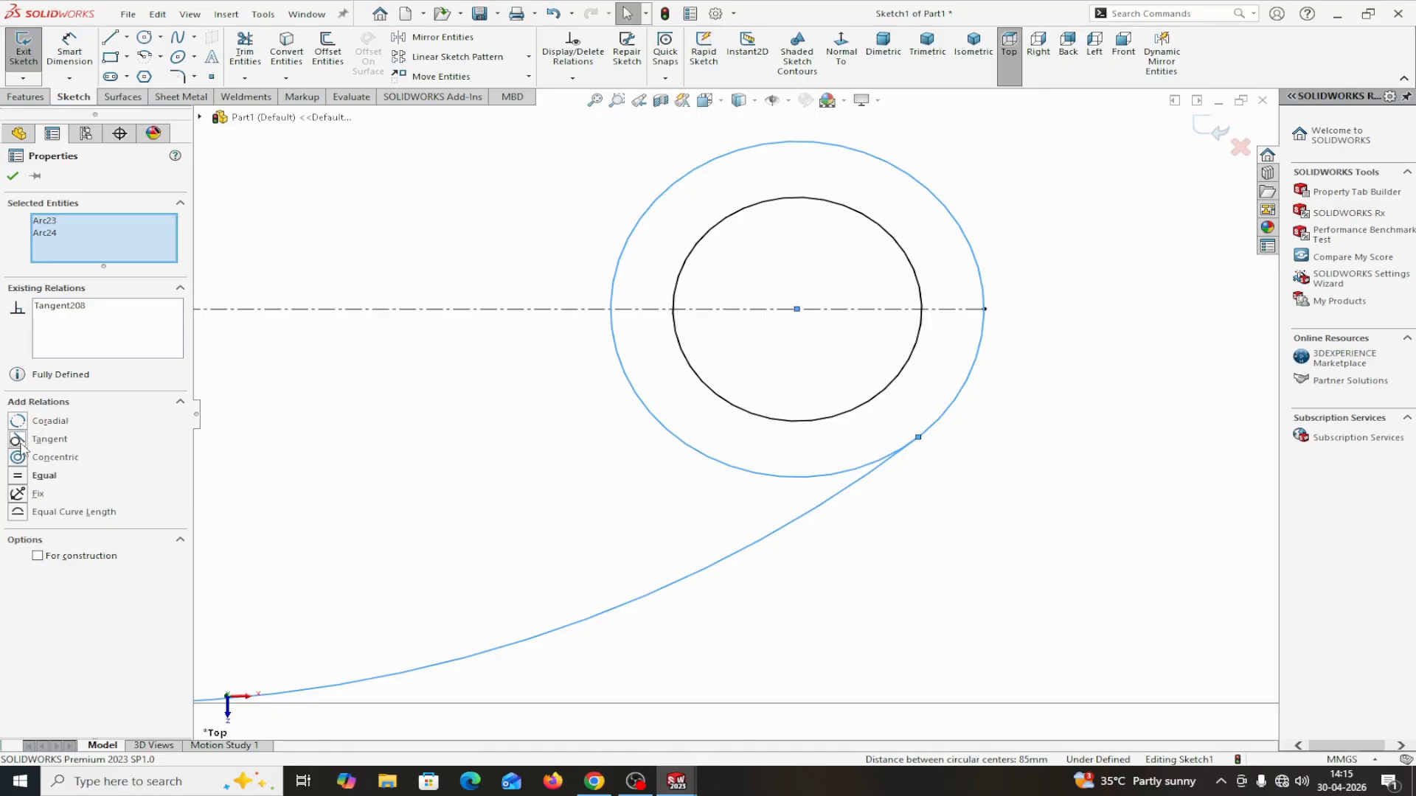
left_click(12, 176)
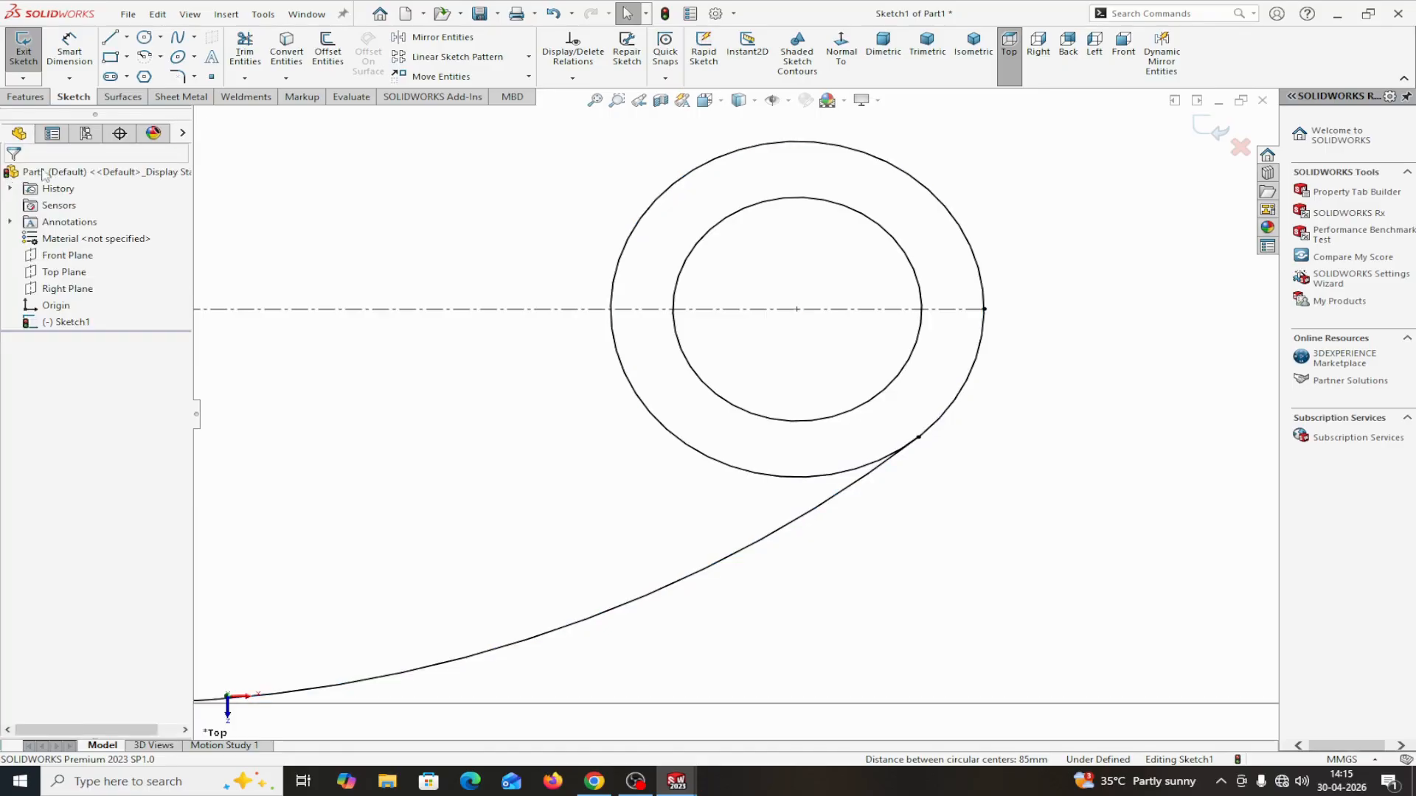
key("f")
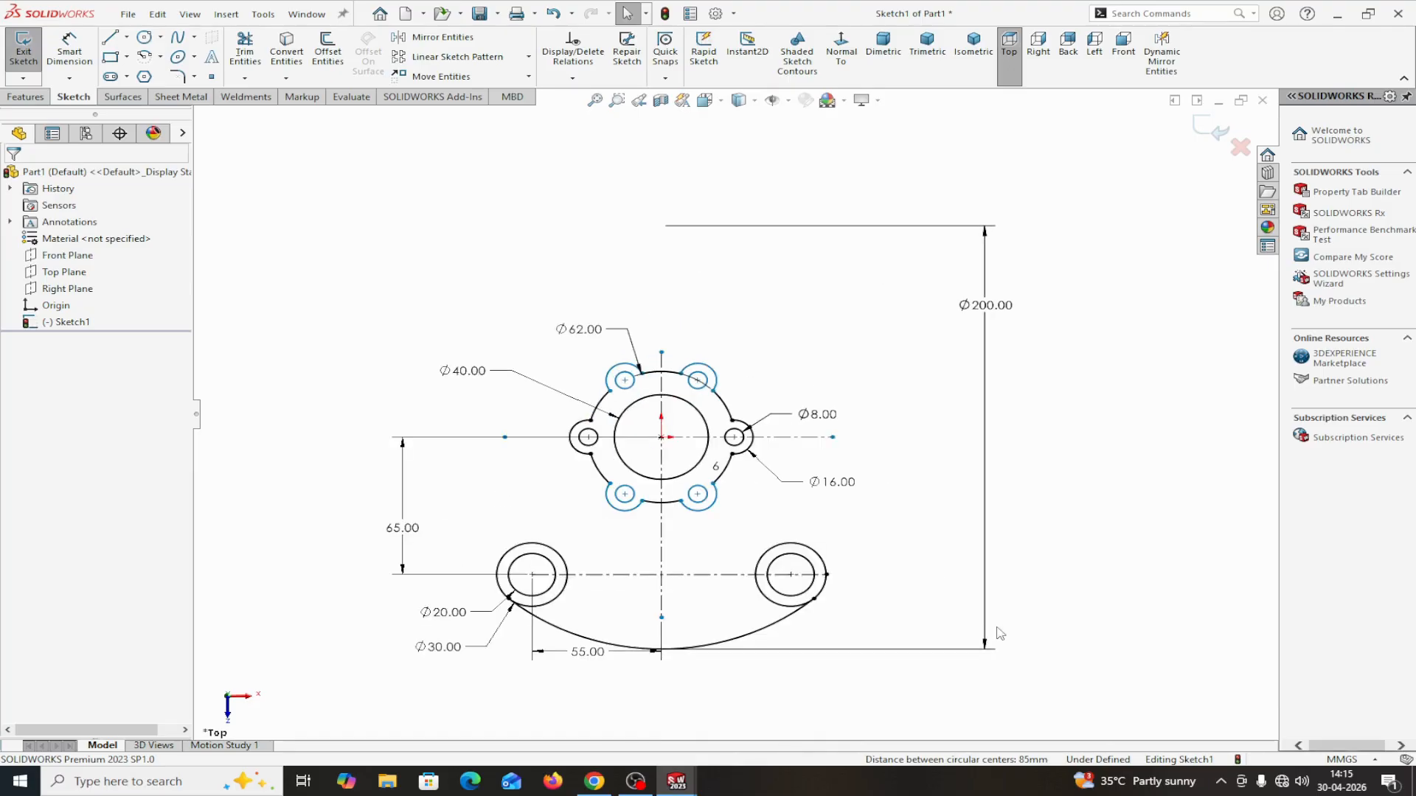
- Sketch a vertical line about 41 mm long downward from the outermost point of the flange's left 16 mm lug
scroll(829, 614, "down", 2)
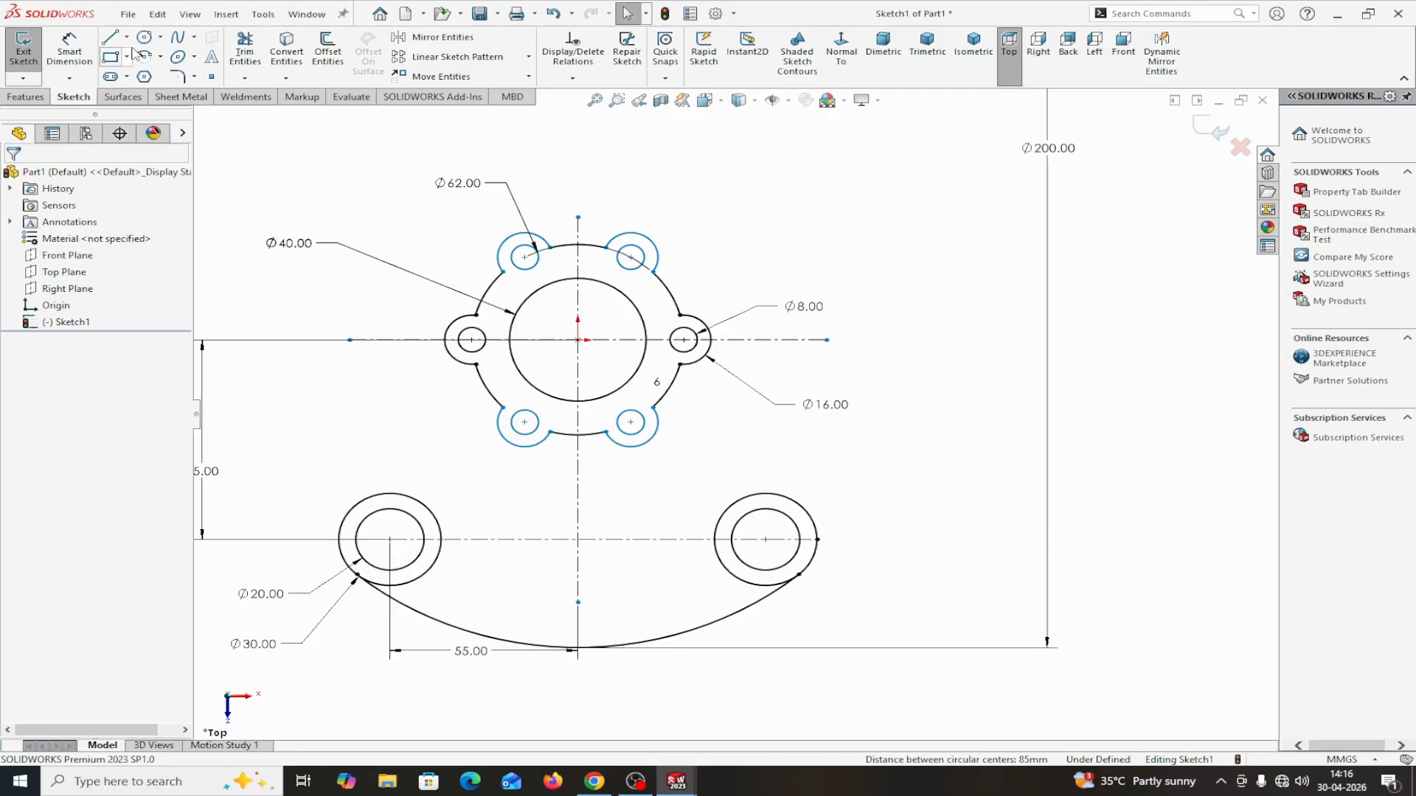
left_click(109, 39)
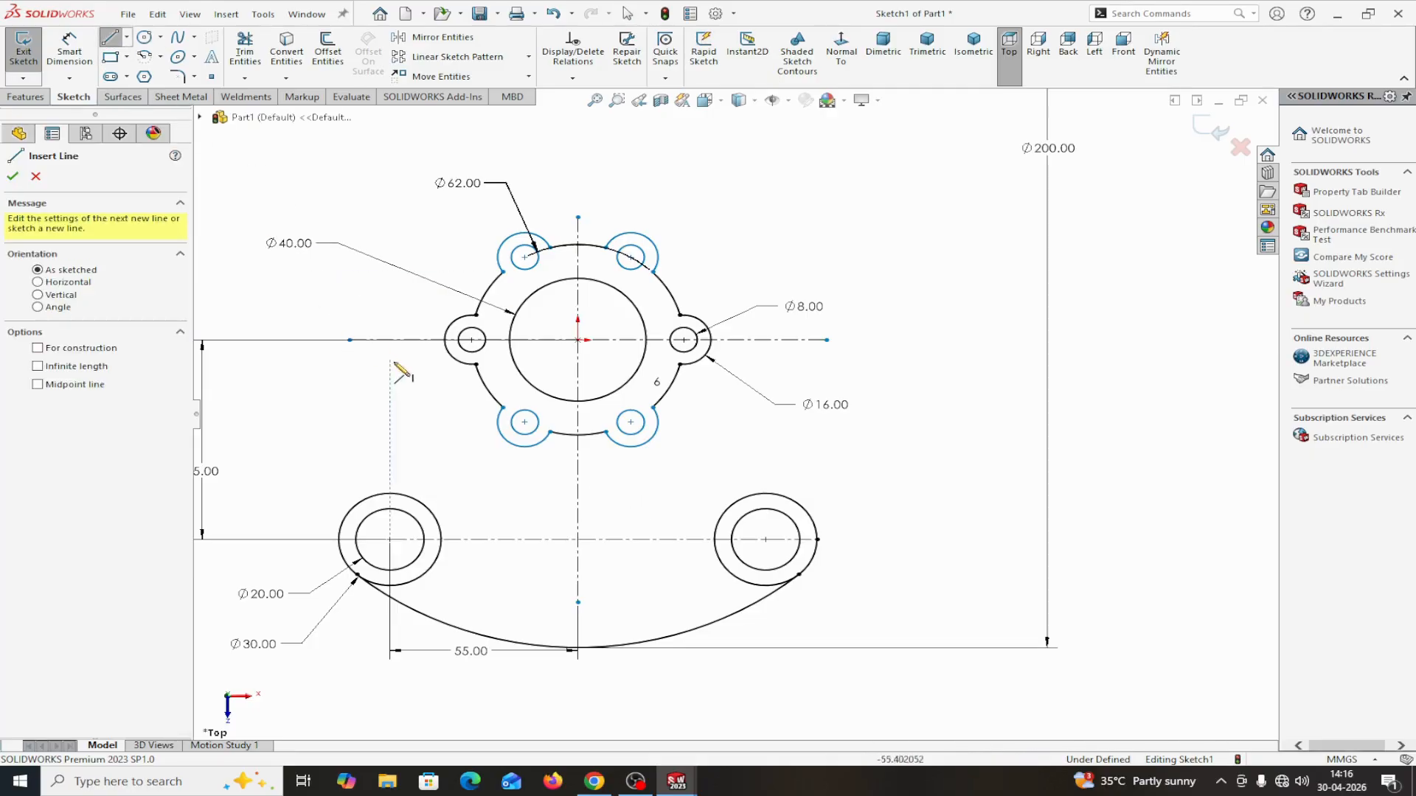
left_click(445, 340)
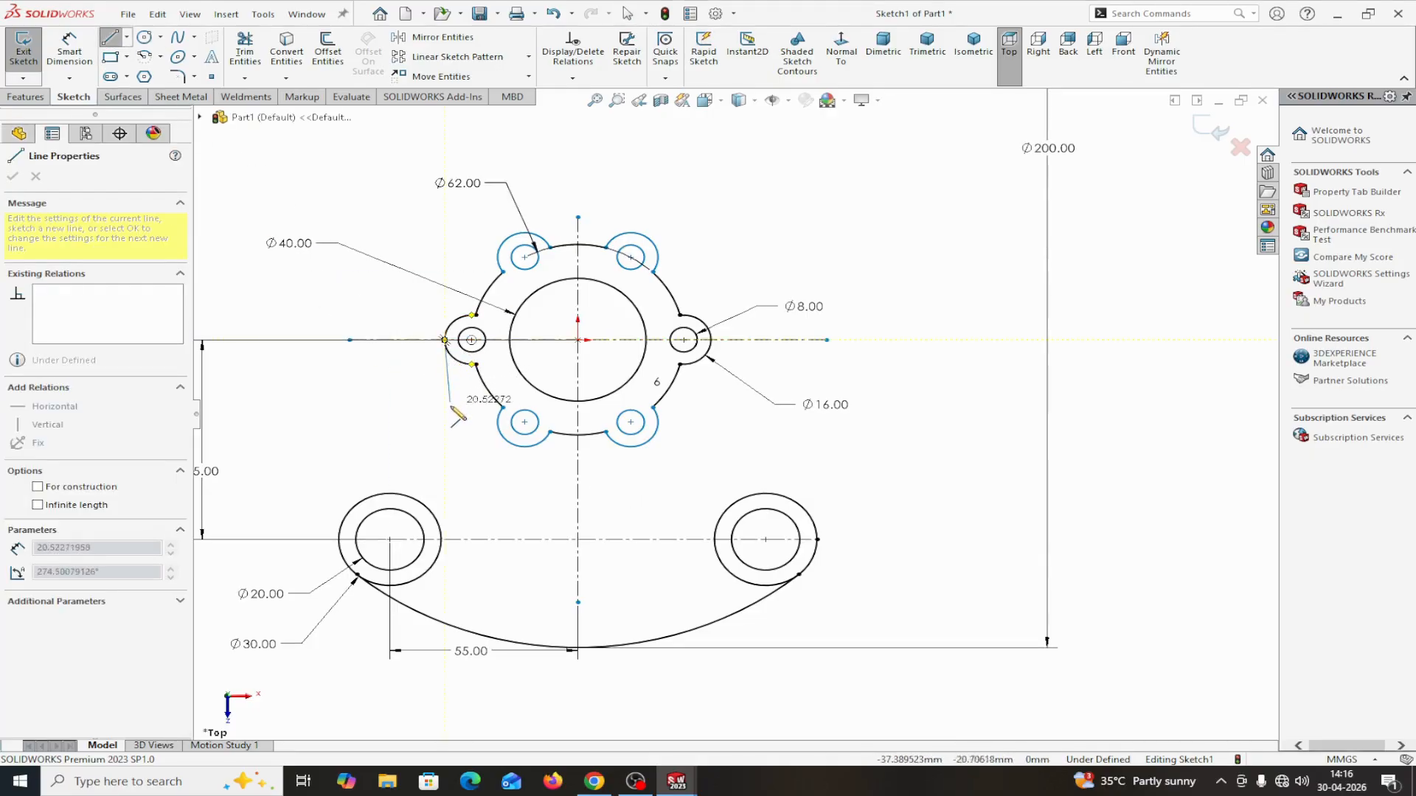
left_click(445, 465)
right_click(446, 463)
left_click(483, 487)
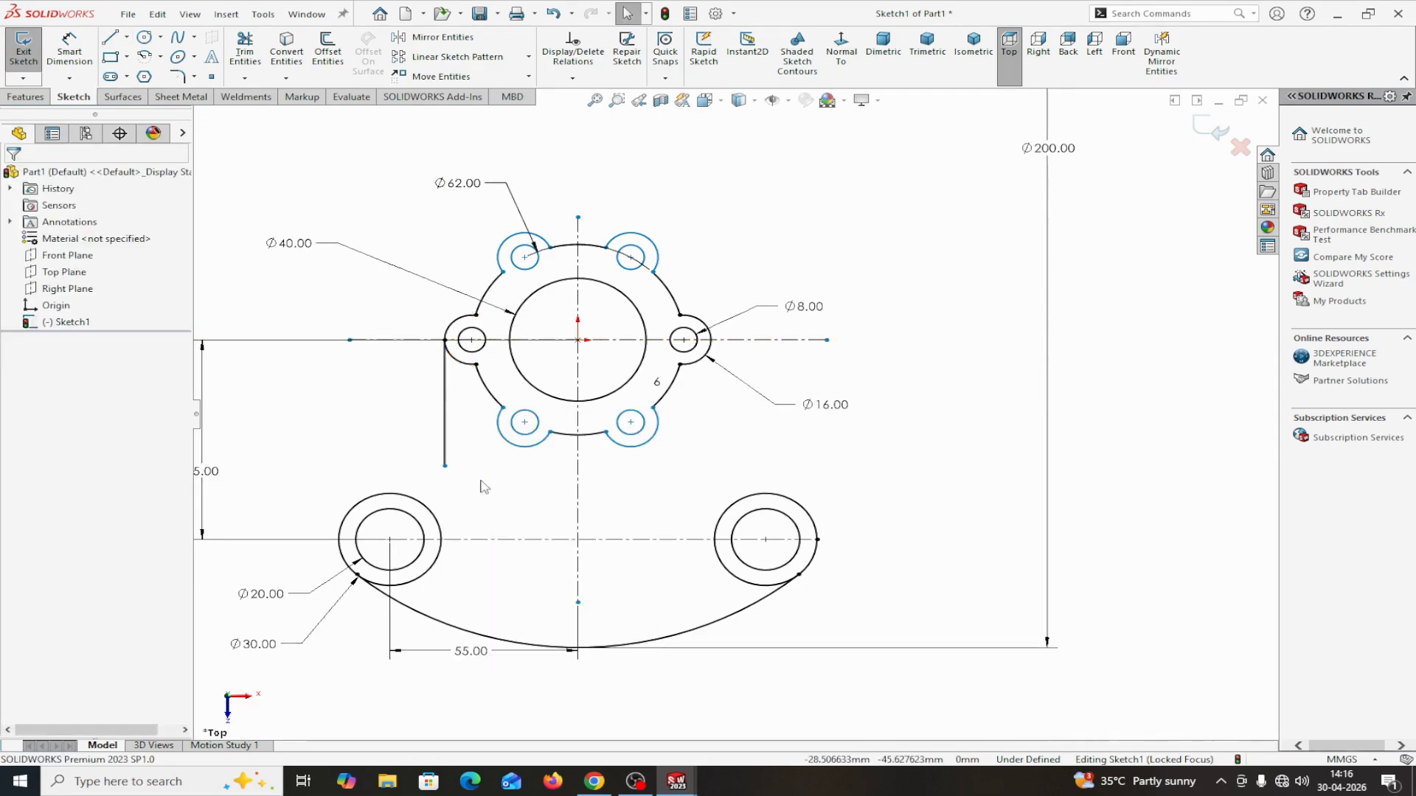
- Sketch a circle about 23 mm in diameter, centred directly above the lower-left boss and about 35 mm below the origin
left_click(145, 37)
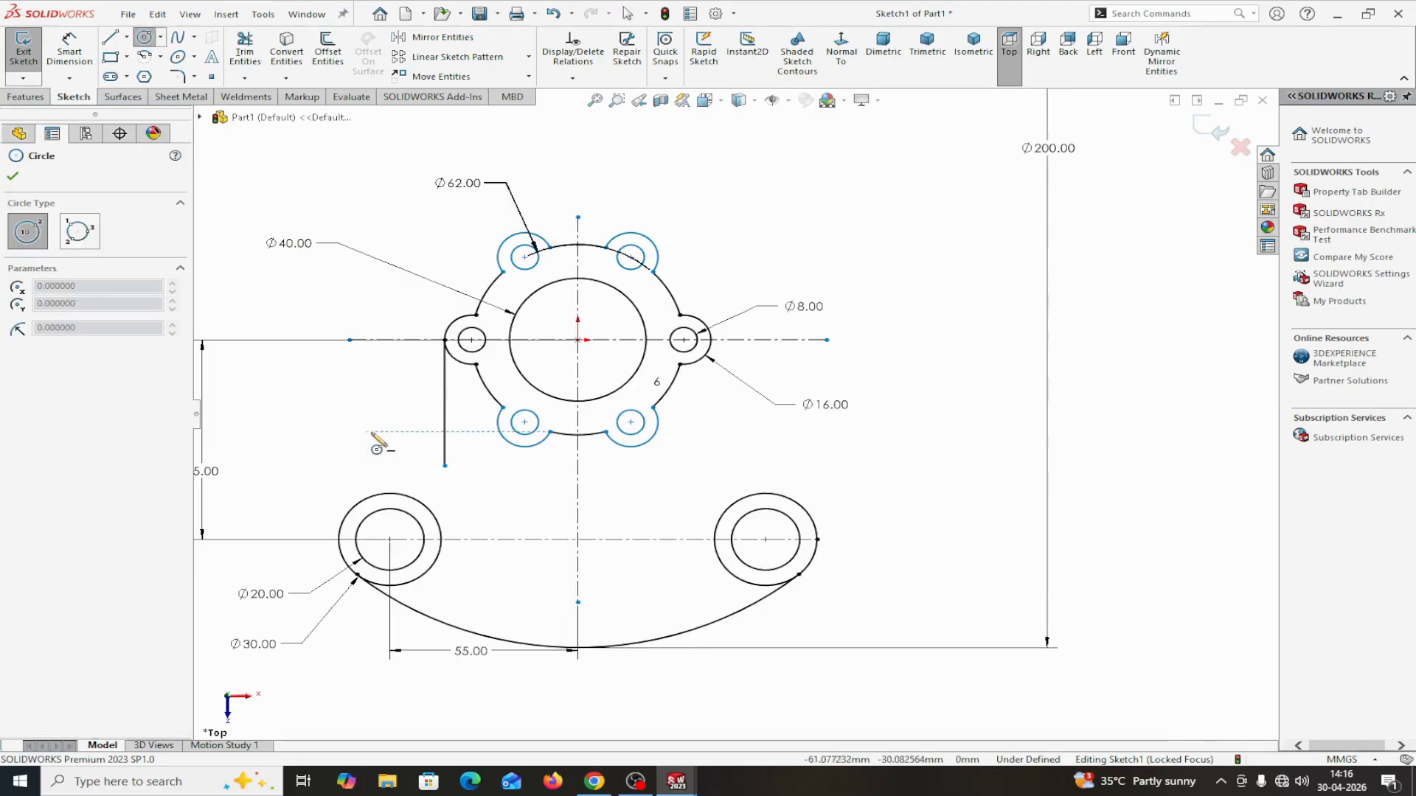
left_click(389, 448)
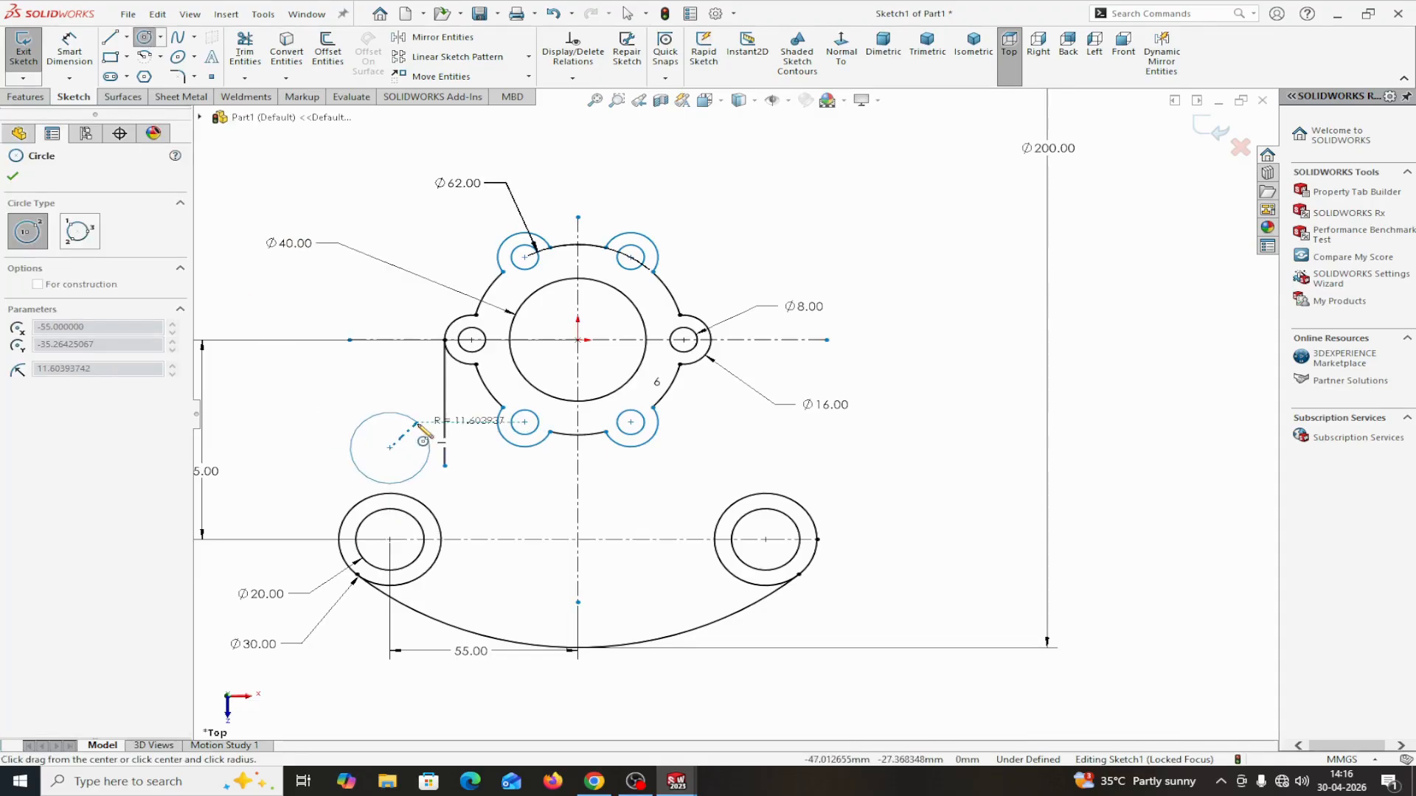
left_click(429, 438)
right_click(429, 437)
left_click(459, 436)
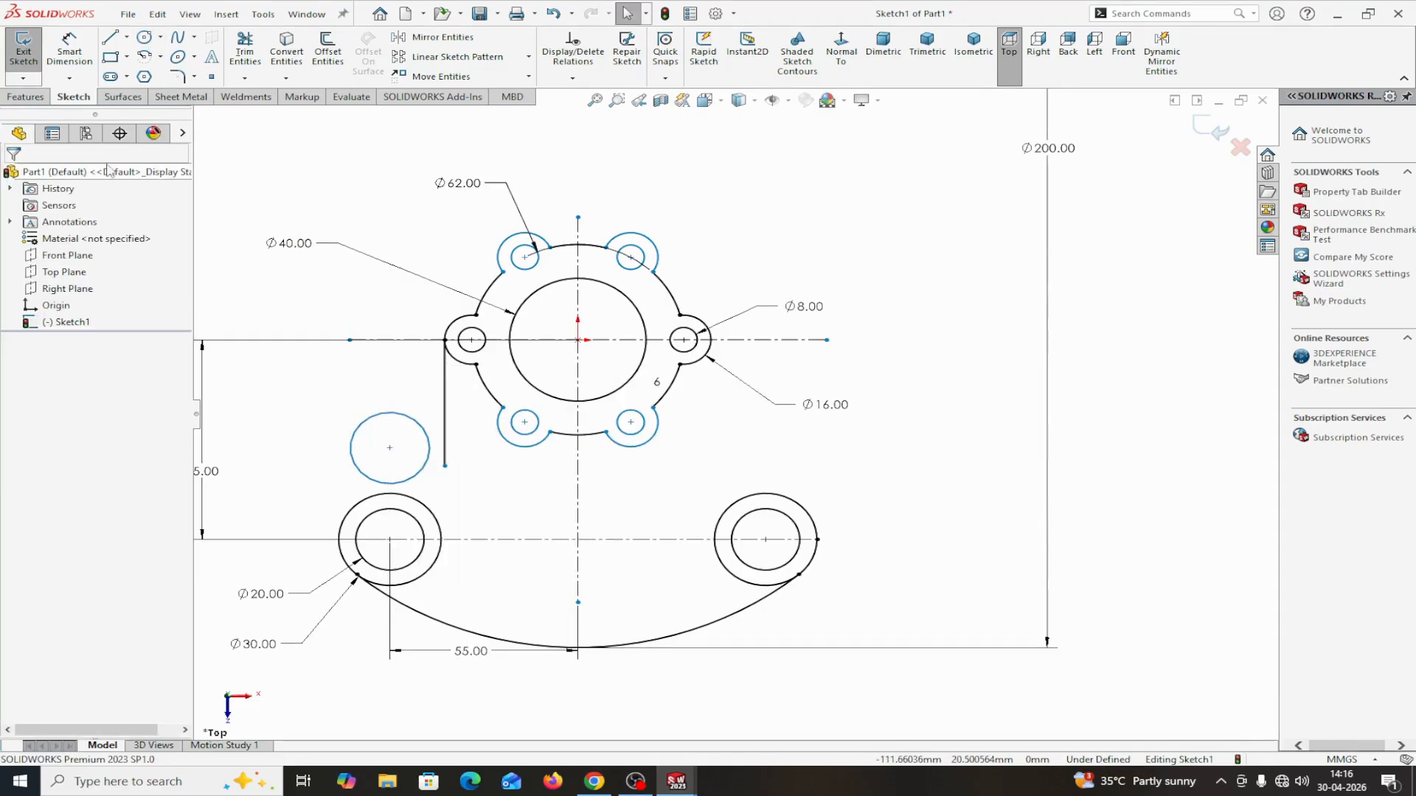
- Make the new circle tangent to the vertical line and to the outer circle of the lower-left boss
left_click(419, 481)
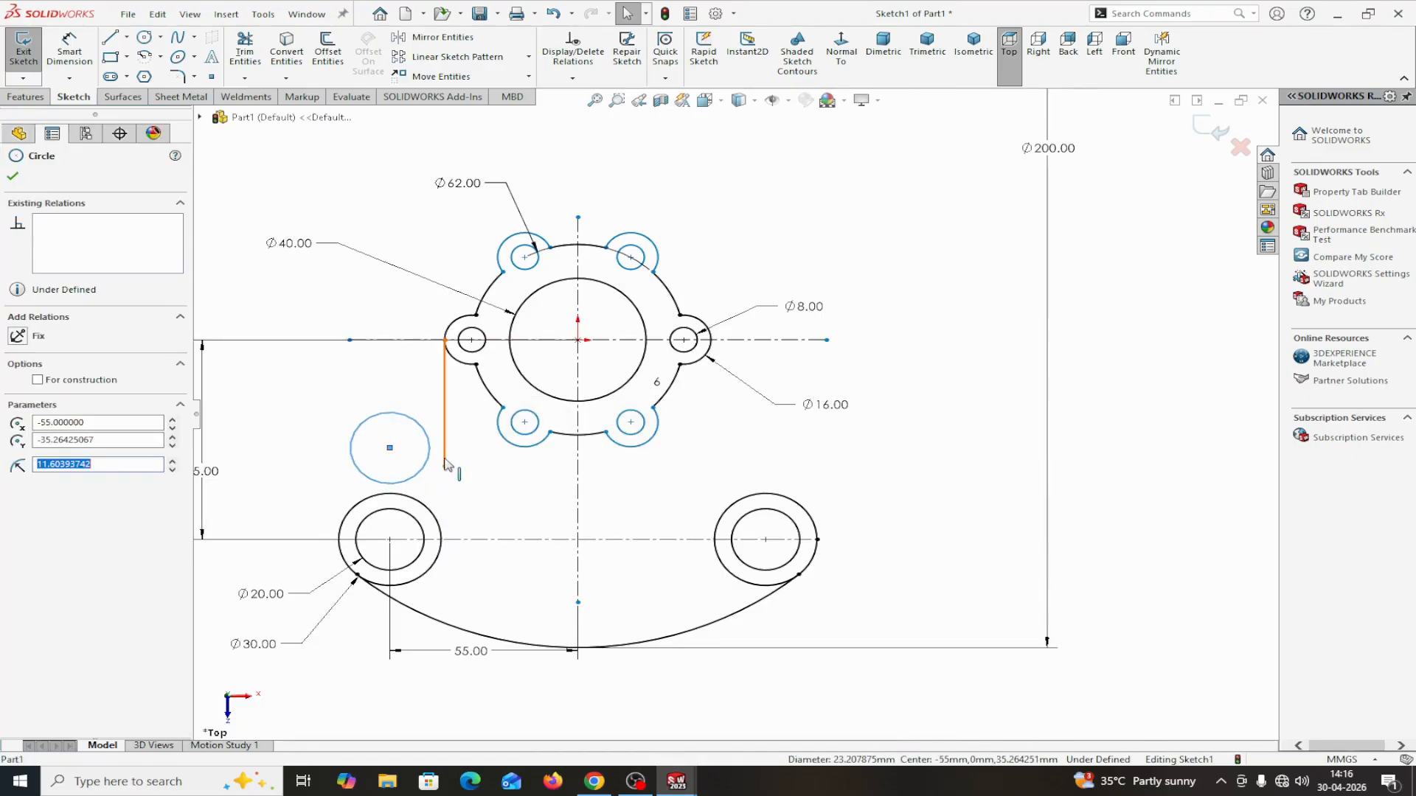
left_click(445, 457, "ctrl")
left_click(16, 422)
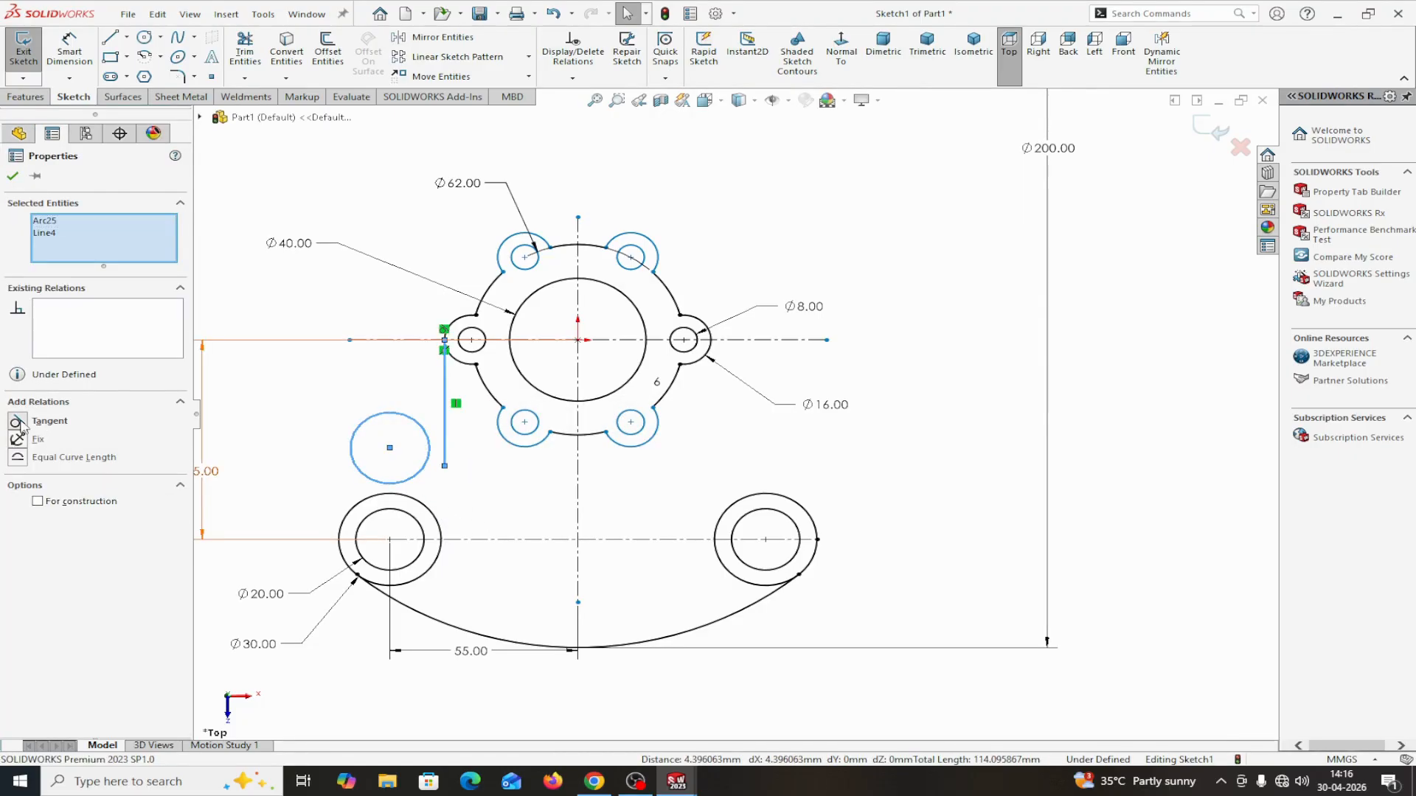
left_click(417, 484)
left_click(425, 507, "ctrl")
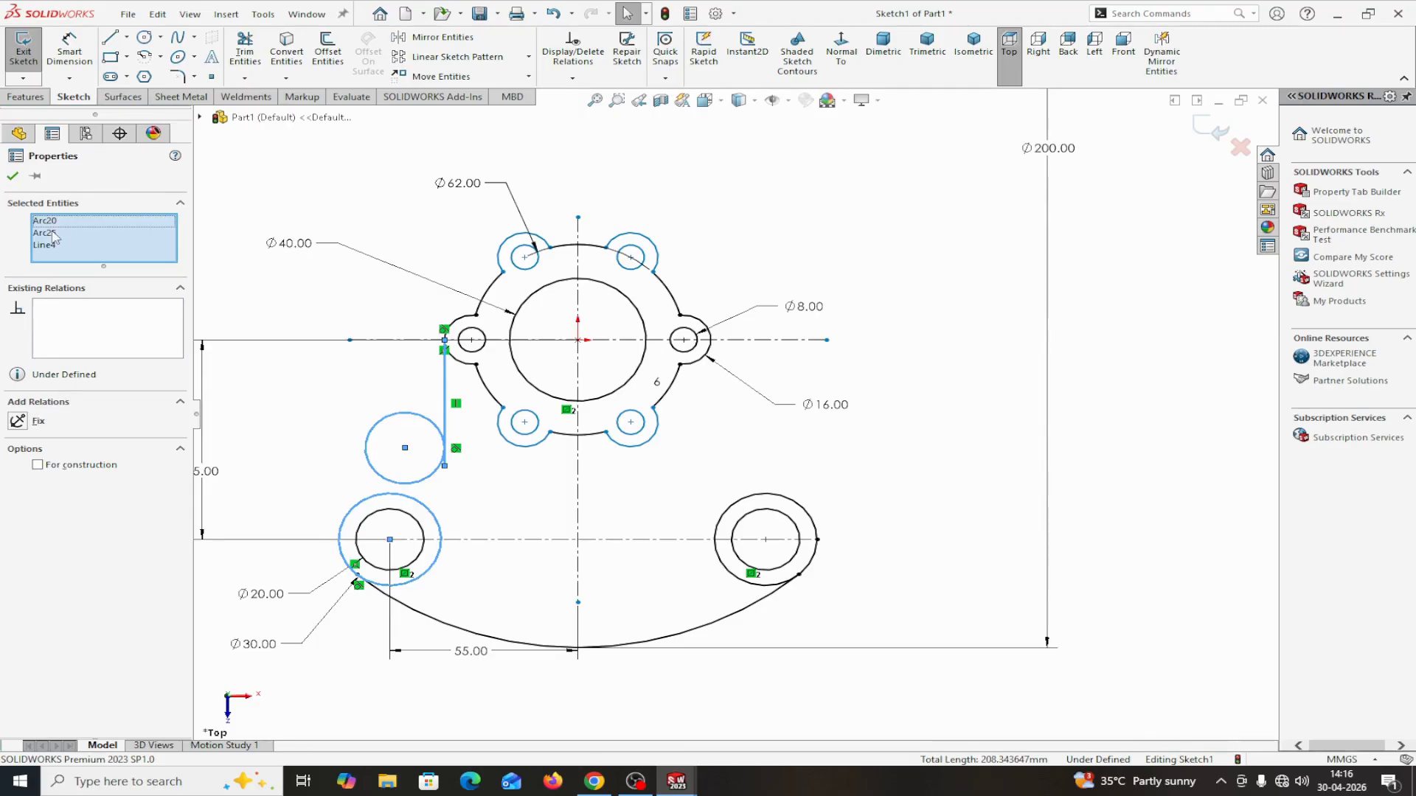
left_click(308, 350)
left_click(422, 484)
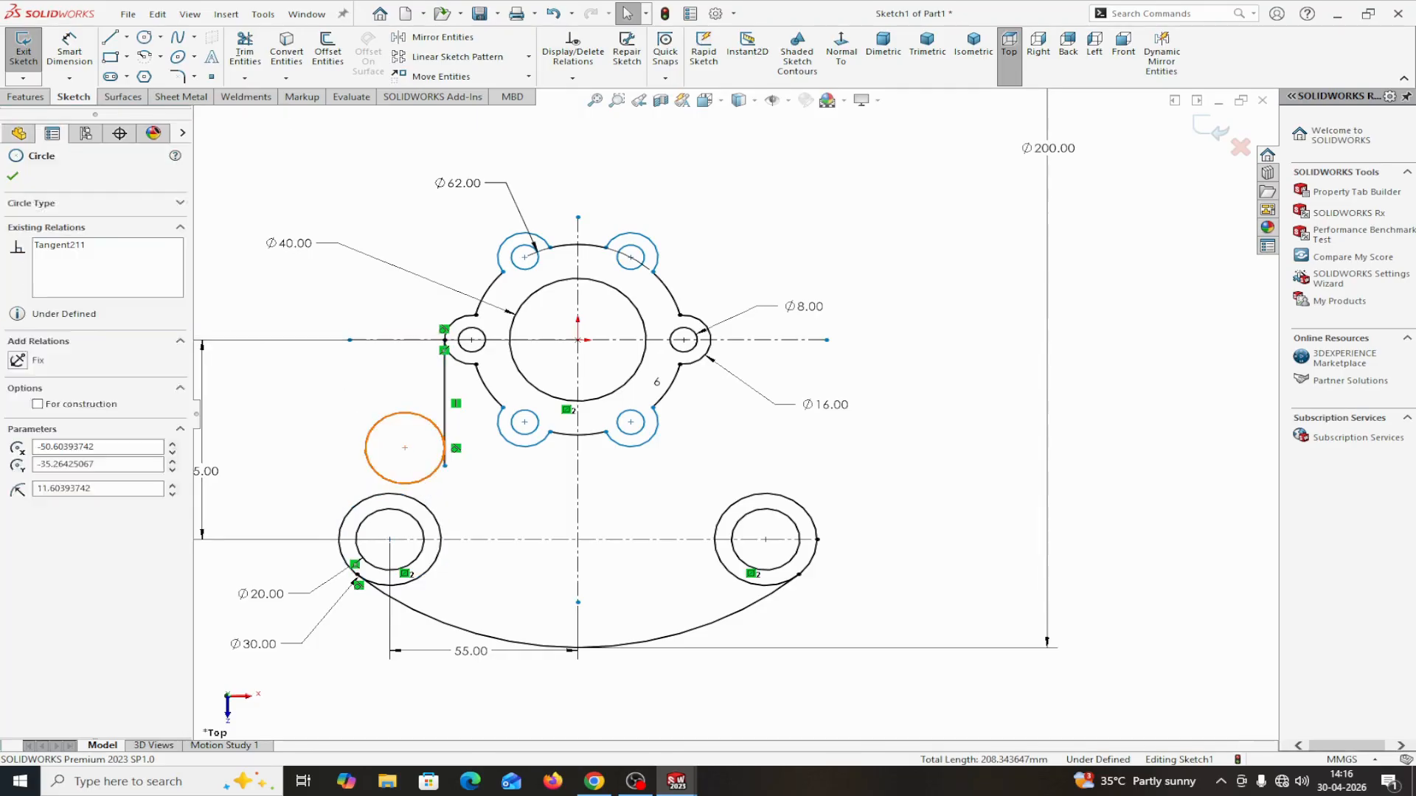
left_click(427, 505, "ctrl")
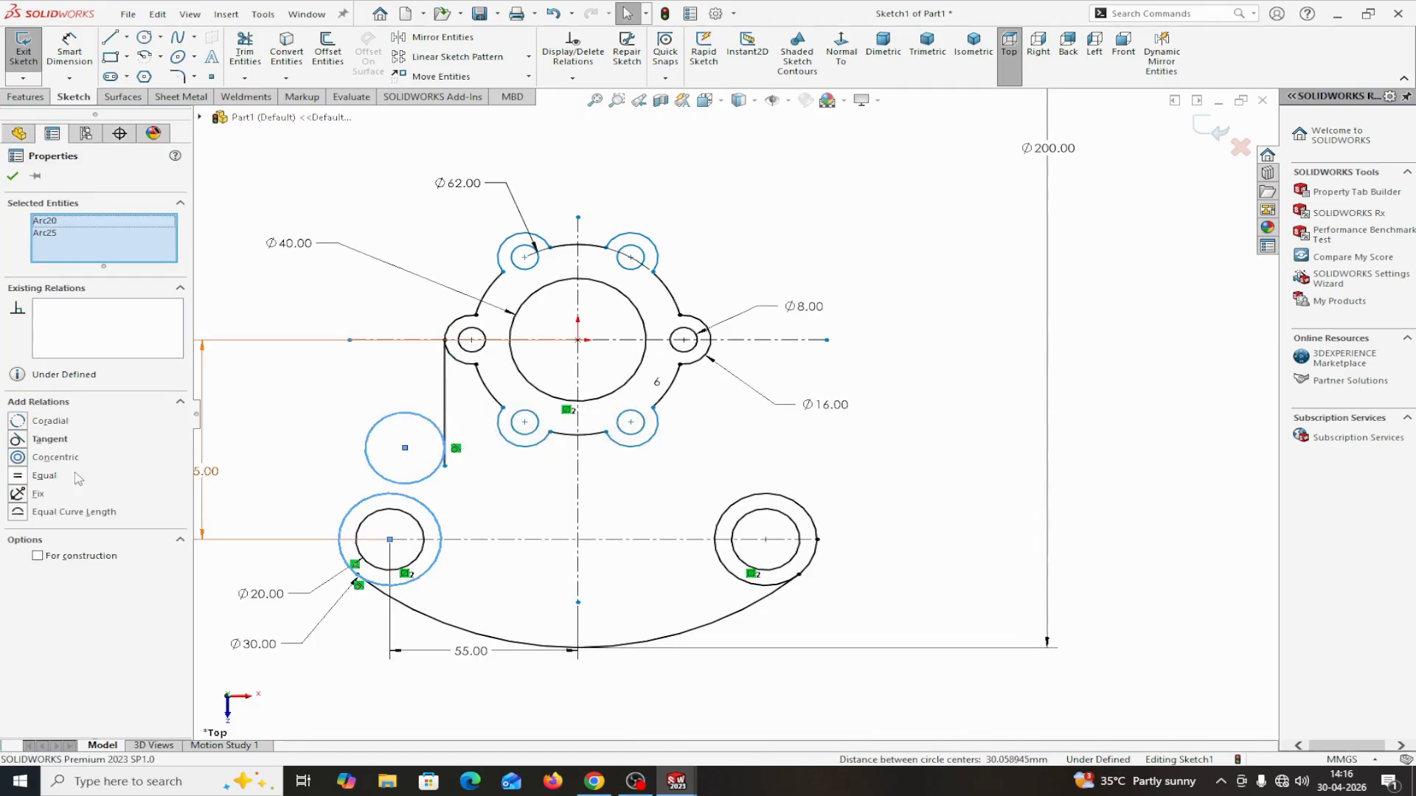
left_click(20, 441)
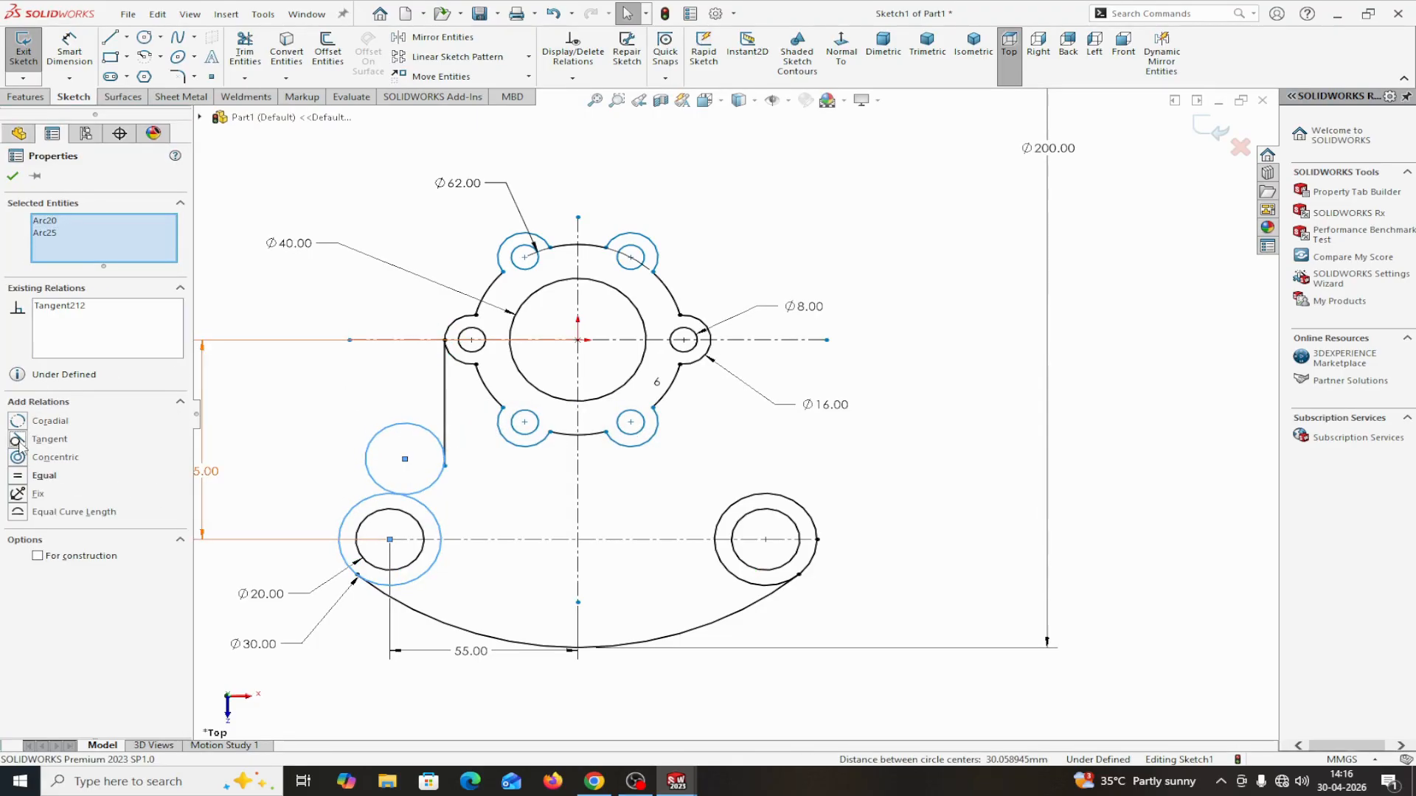
left_click(12, 176)
- Dimension the diameter of the circle above the lower-left boss as 36 mm
left_click(70, 48)
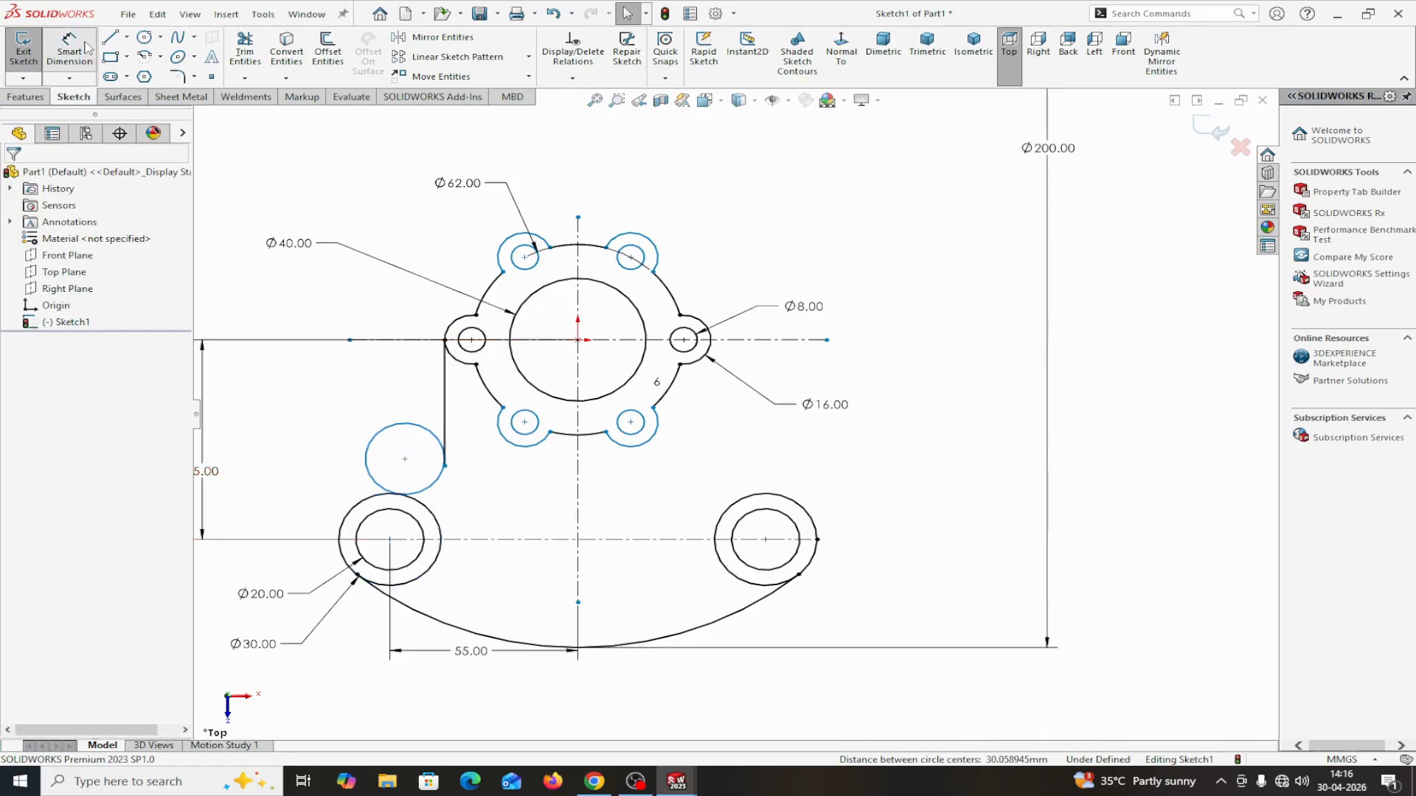
left_click(366, 465)
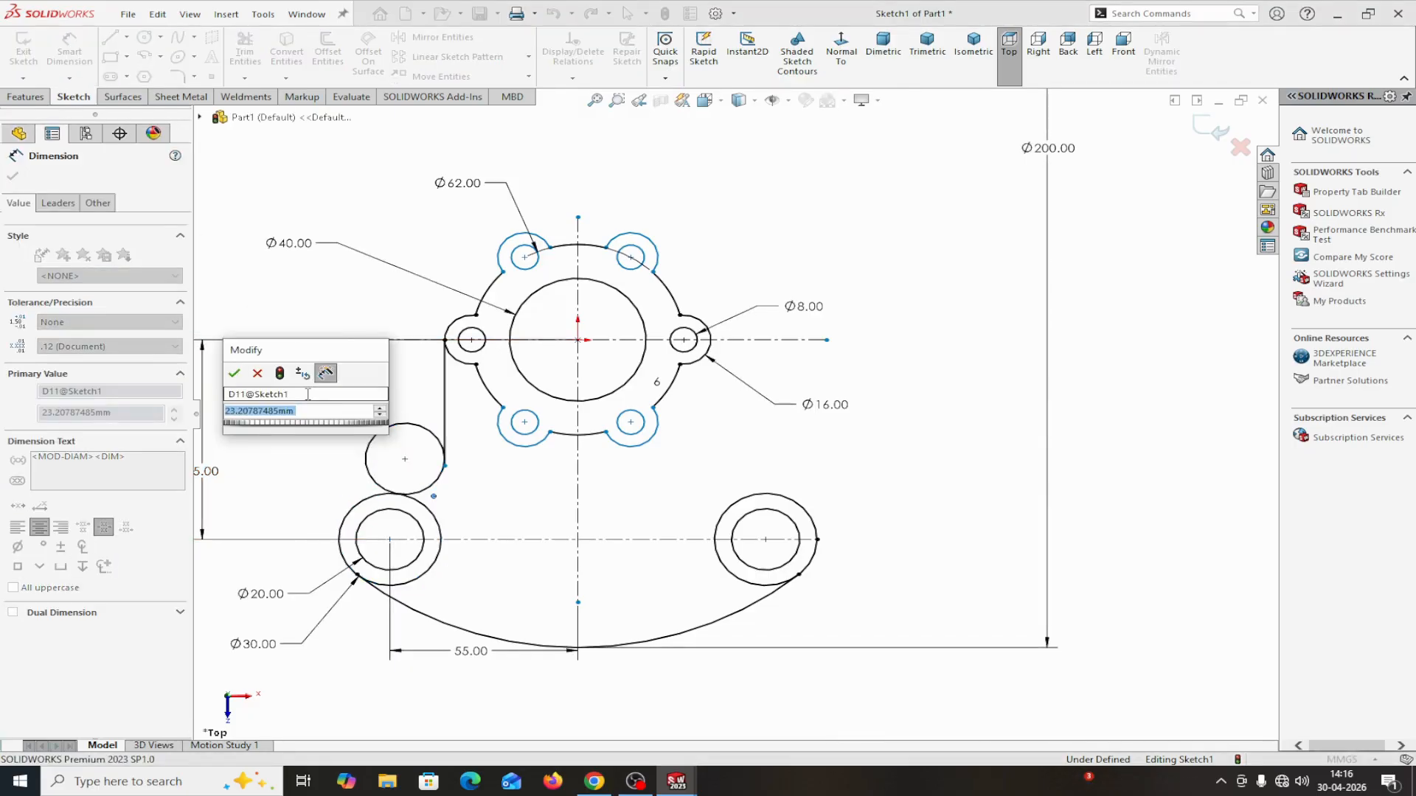
type("36")
left_click(235, 374)
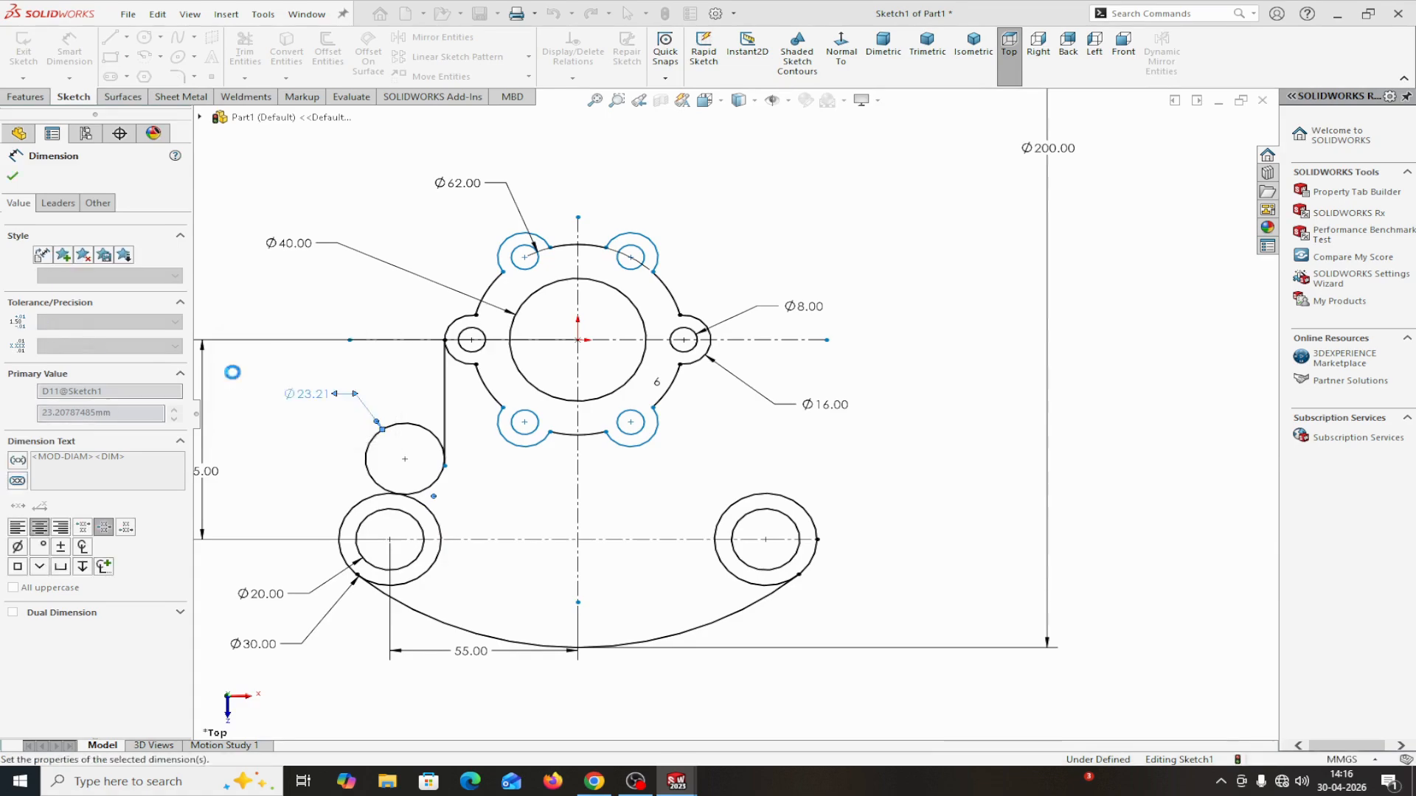
left_click(12, 175)
- Trim the 36 mm circle to the arc joining the vertical line and lower-left boss, and trim the line's overhanging lower end
left_click(245, 78)
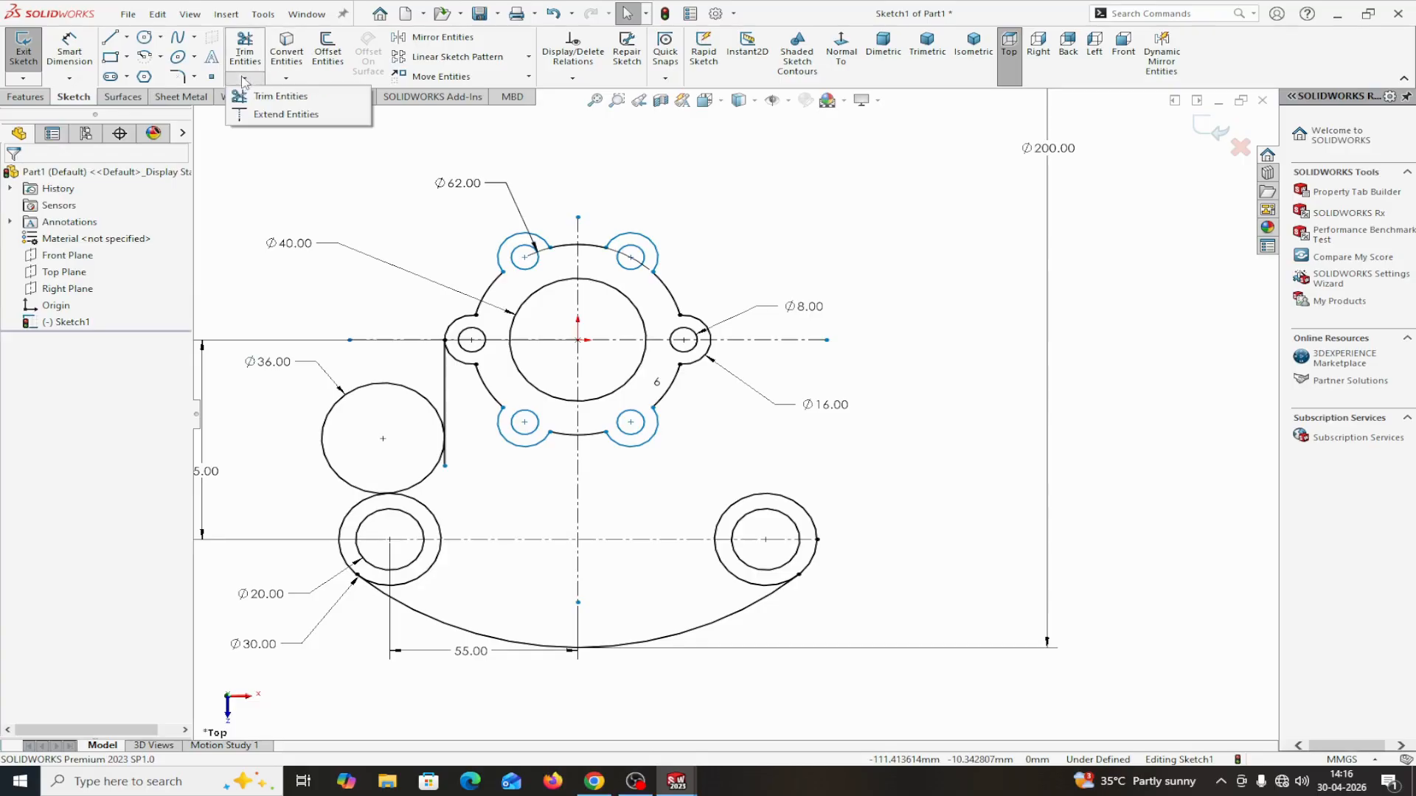
left_click(251, 103)
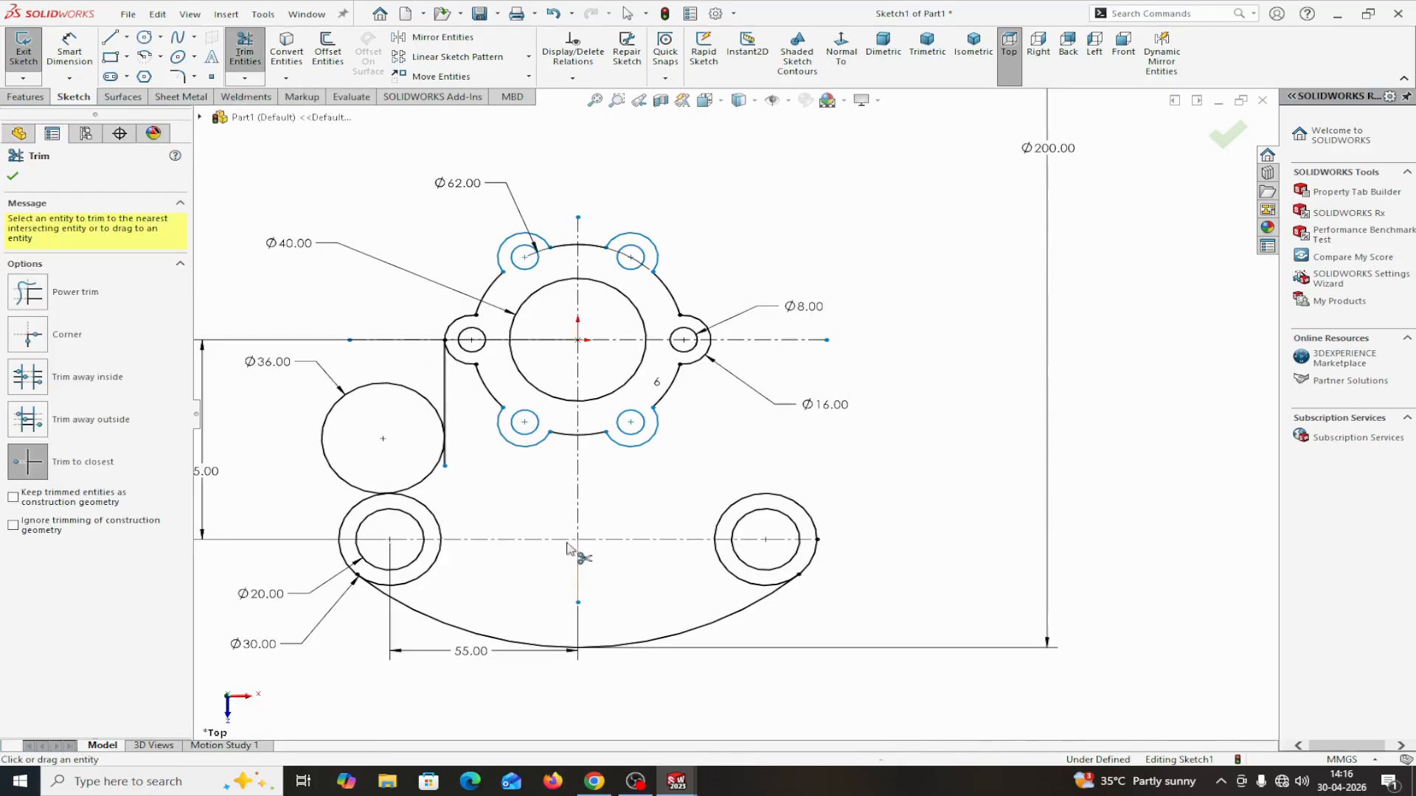
left_click(387, 384)
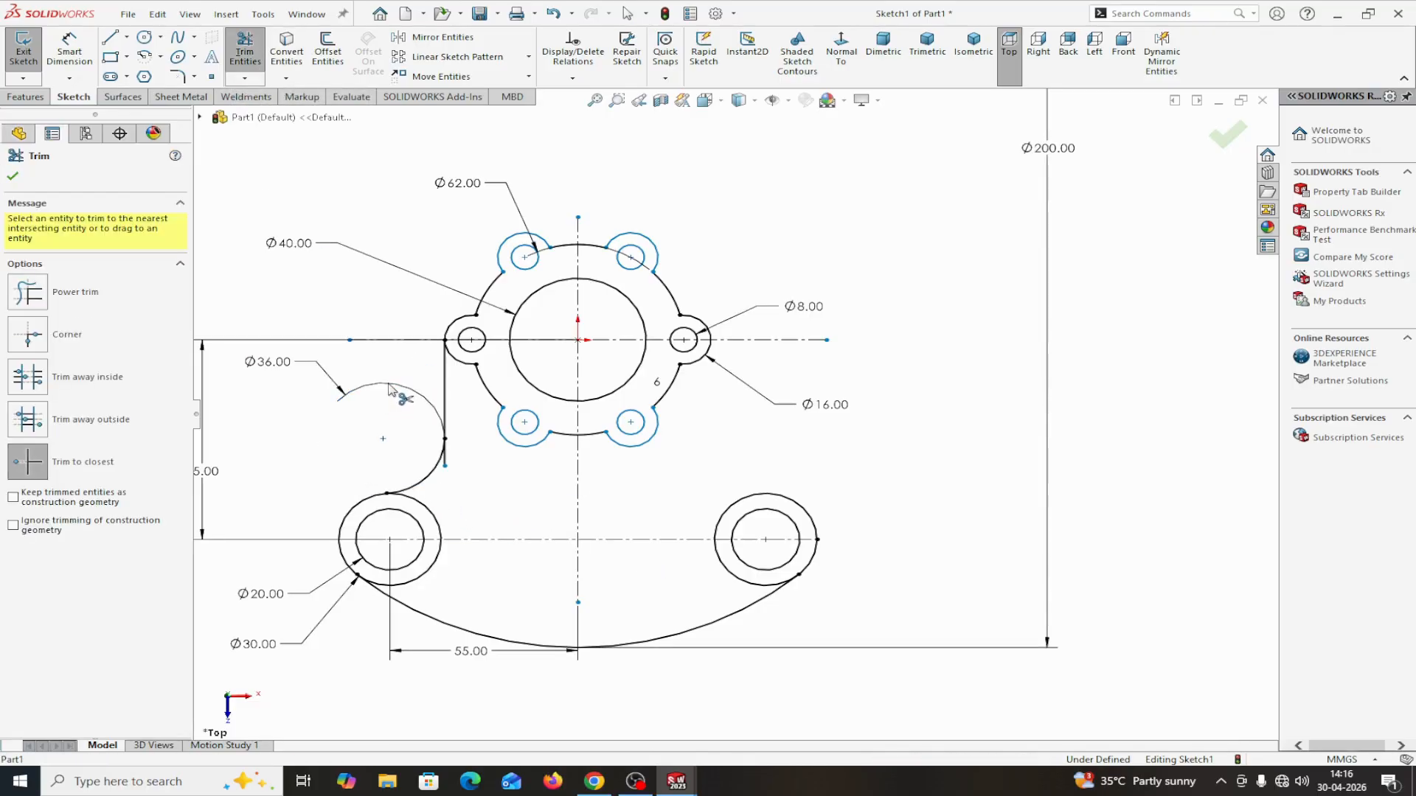
left_click(446, 459)
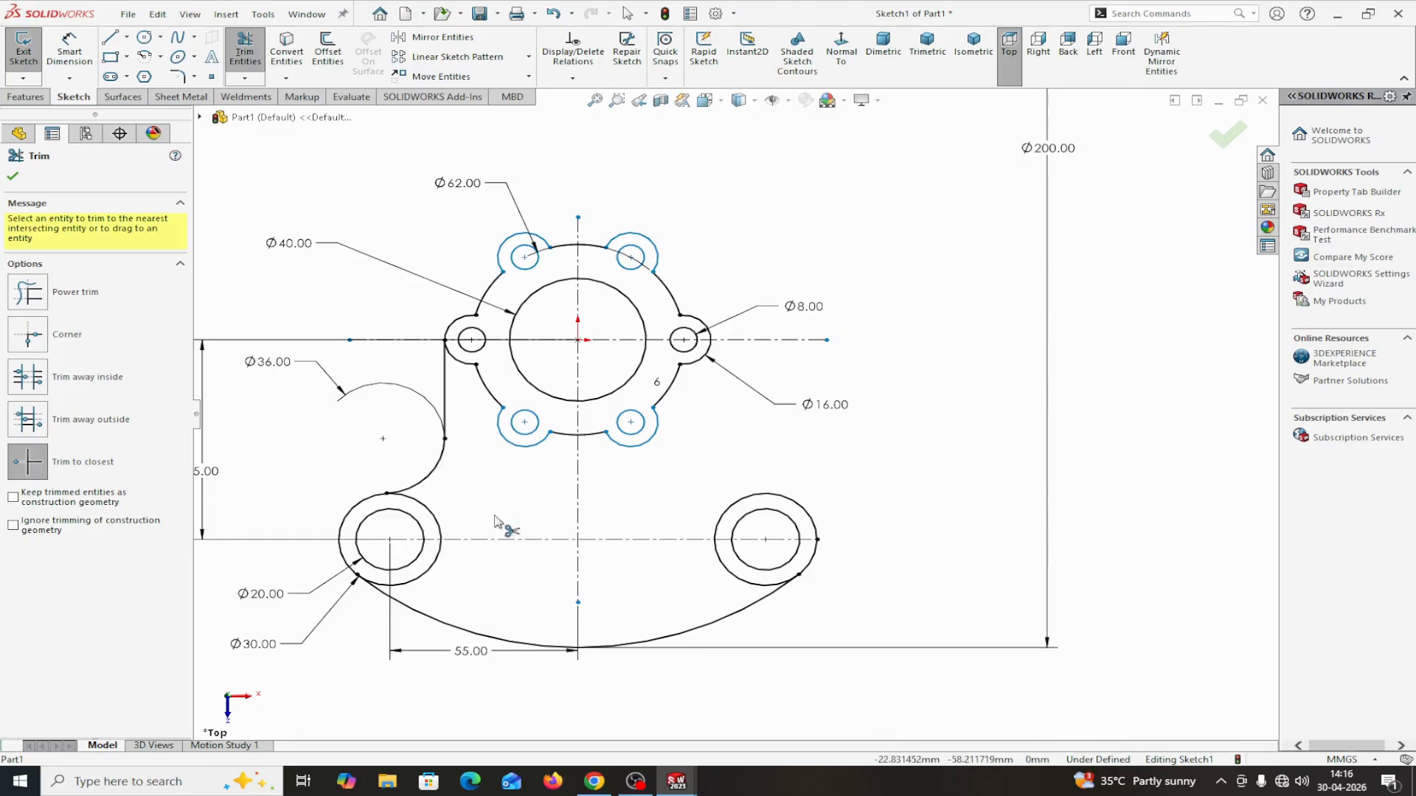
left_click(13, 177)
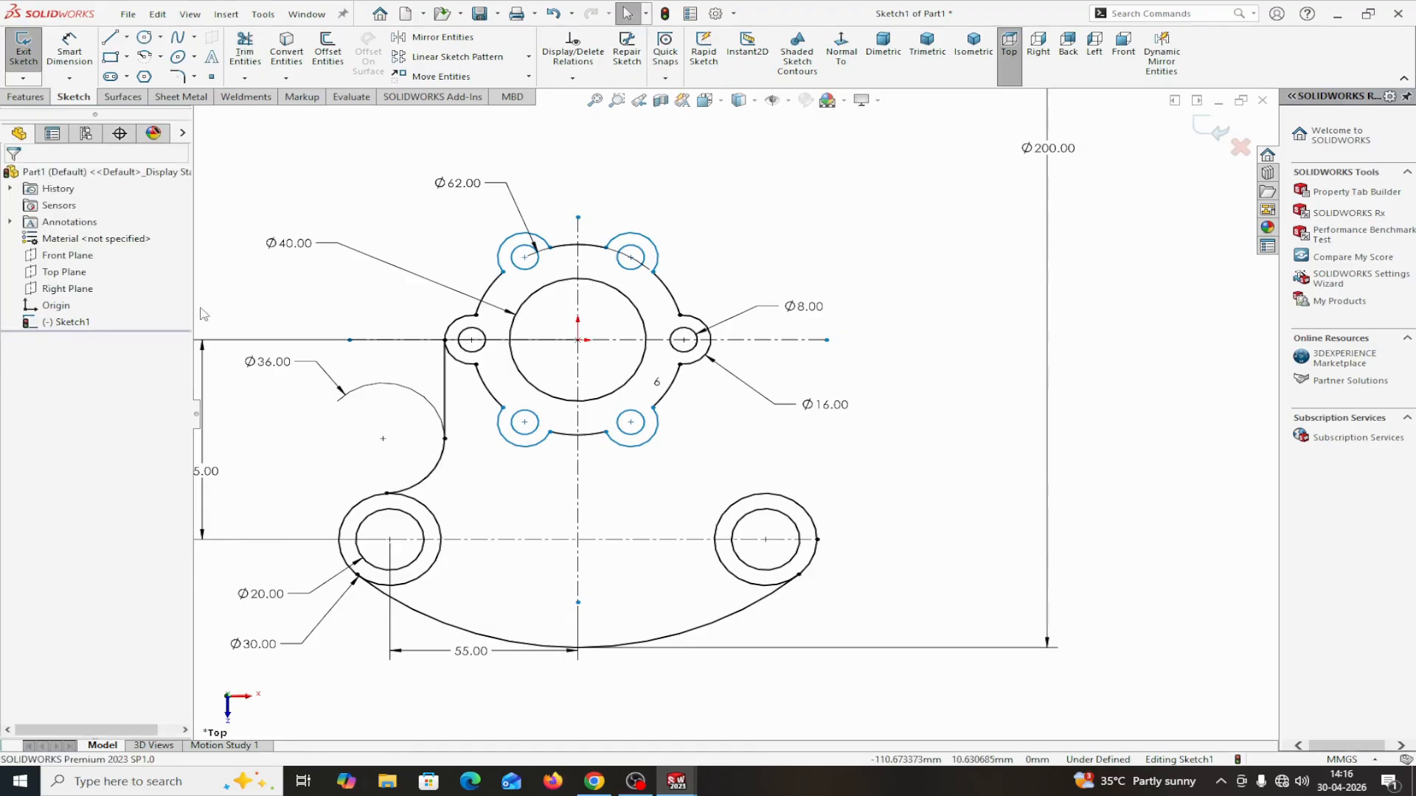
- Mirror the vertical line and the trimmed 36 mm arc about the vertical centerline
left_click(437, 37)
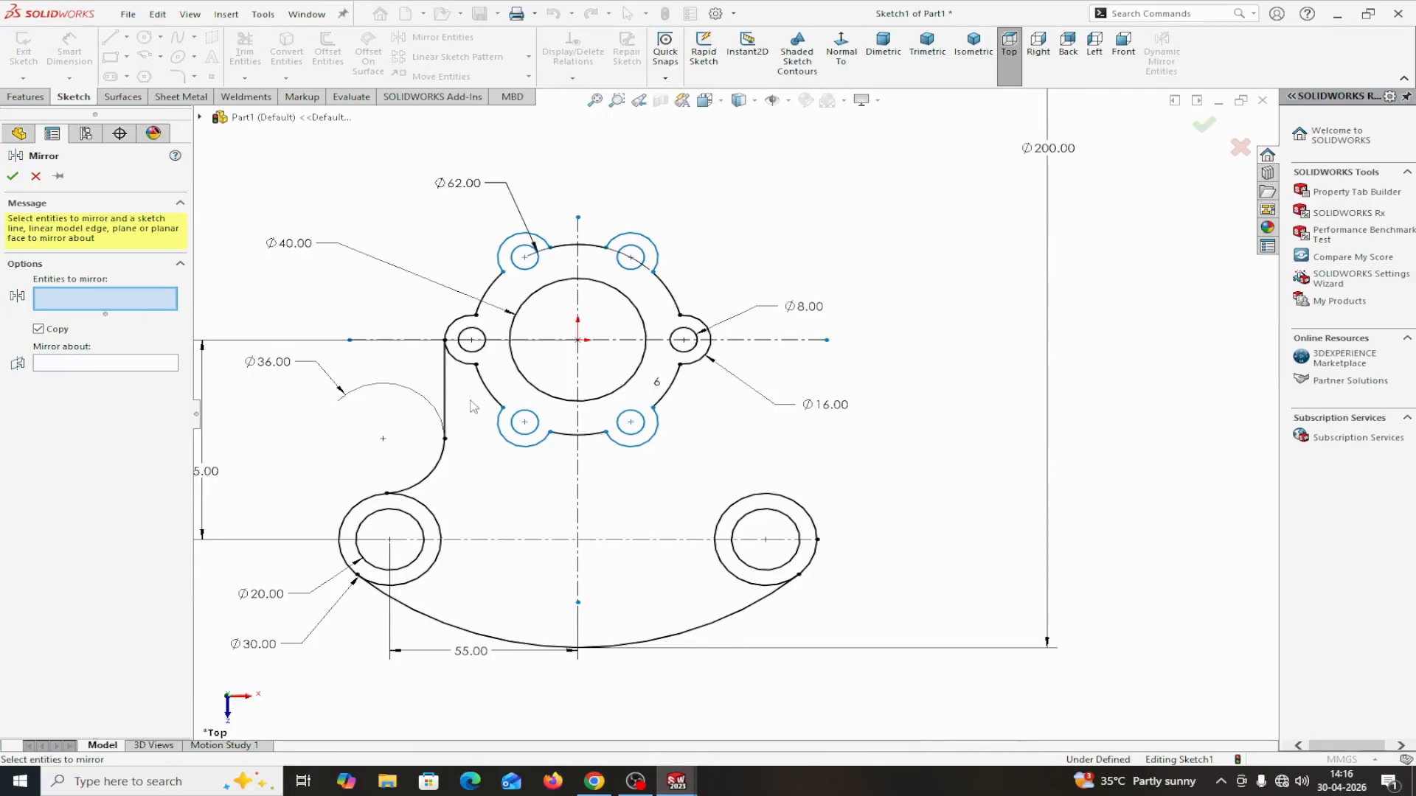
left_click(446, 402)
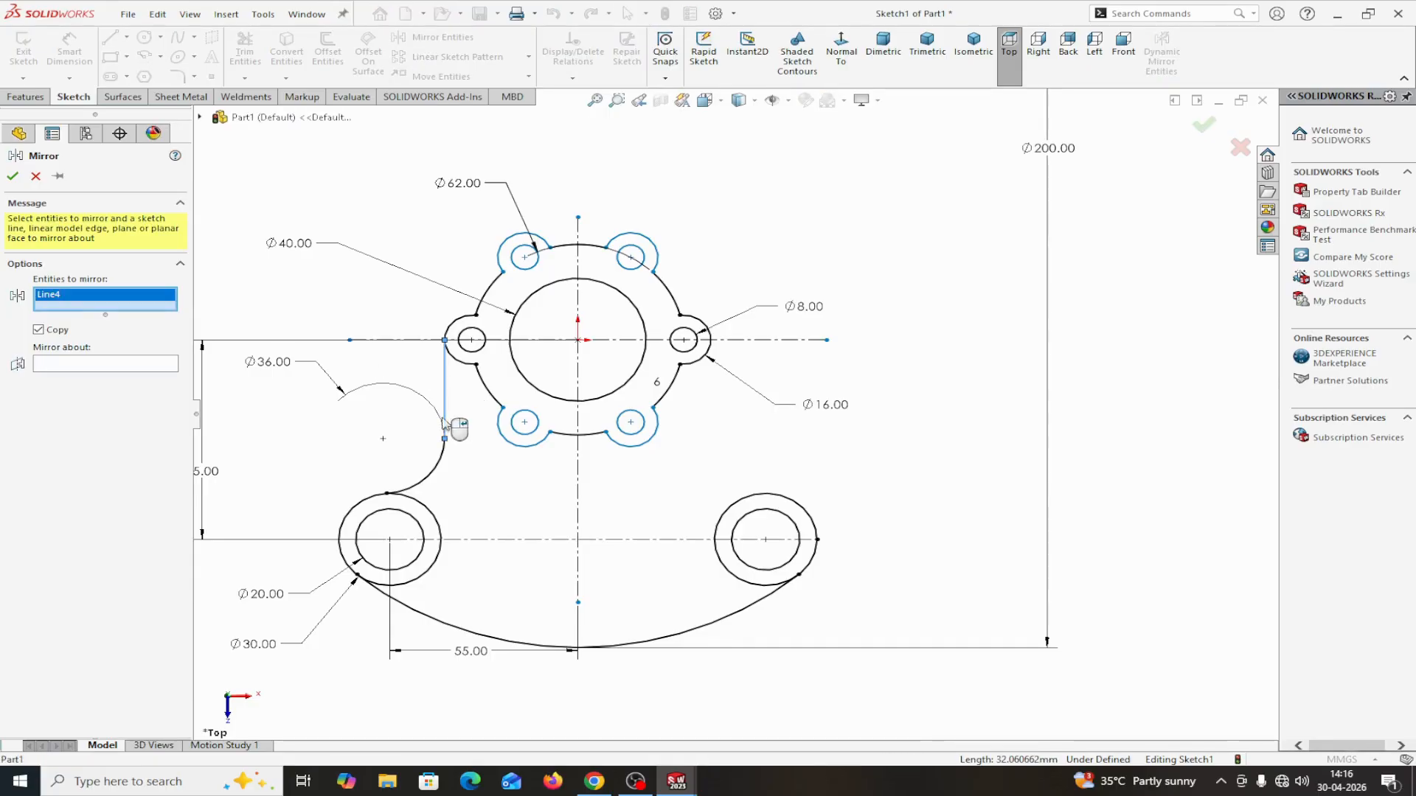
left_click(431, 478)
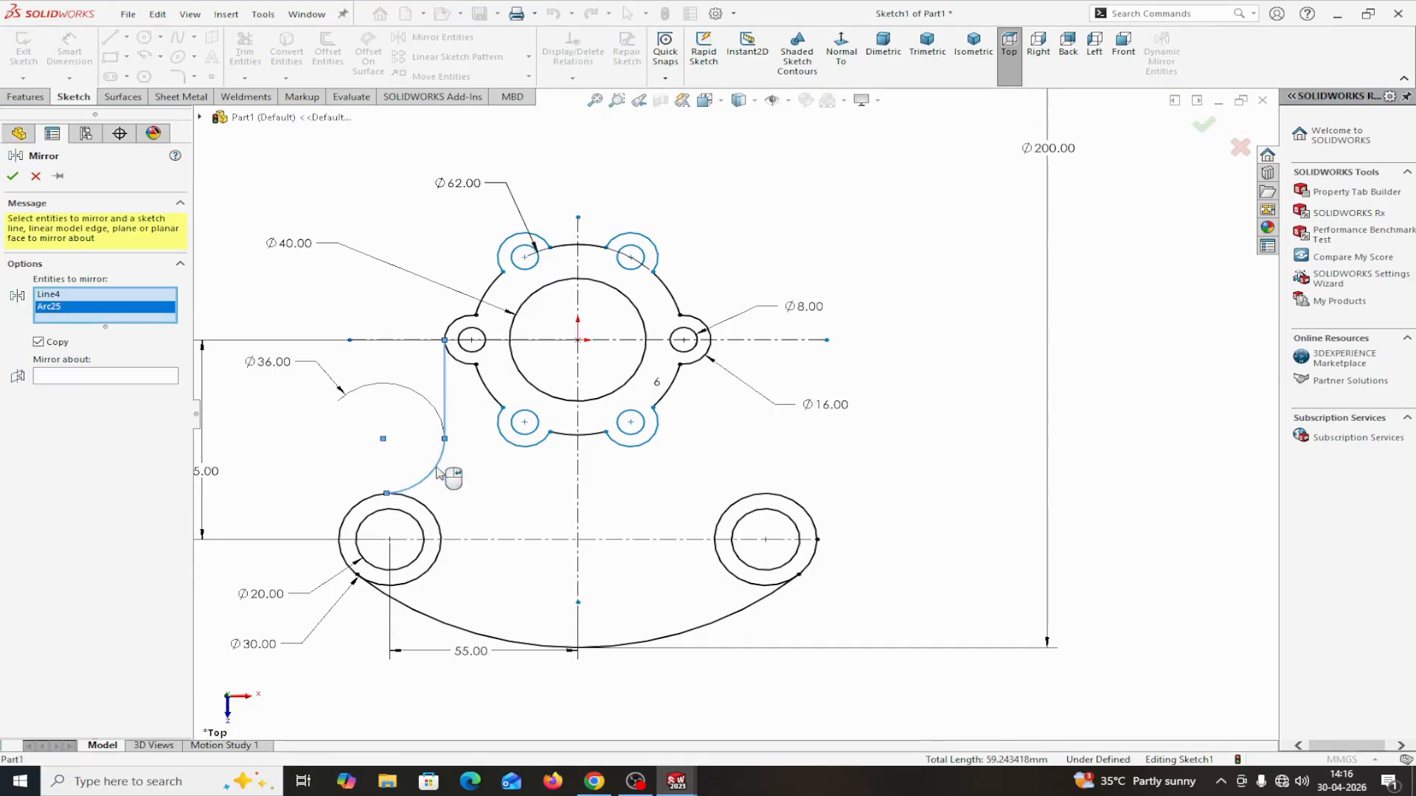
left_click(105, 378)
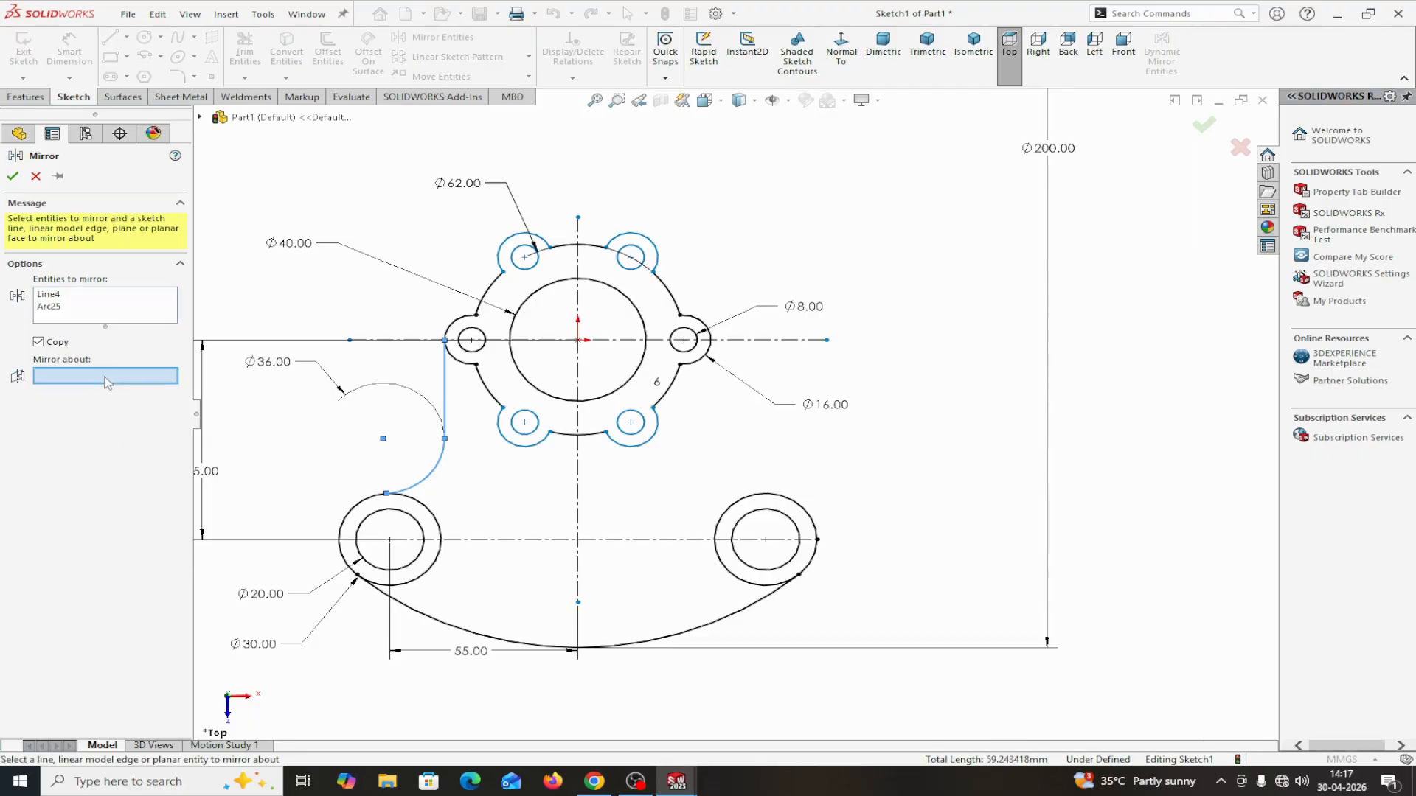
left_click(578, 486)
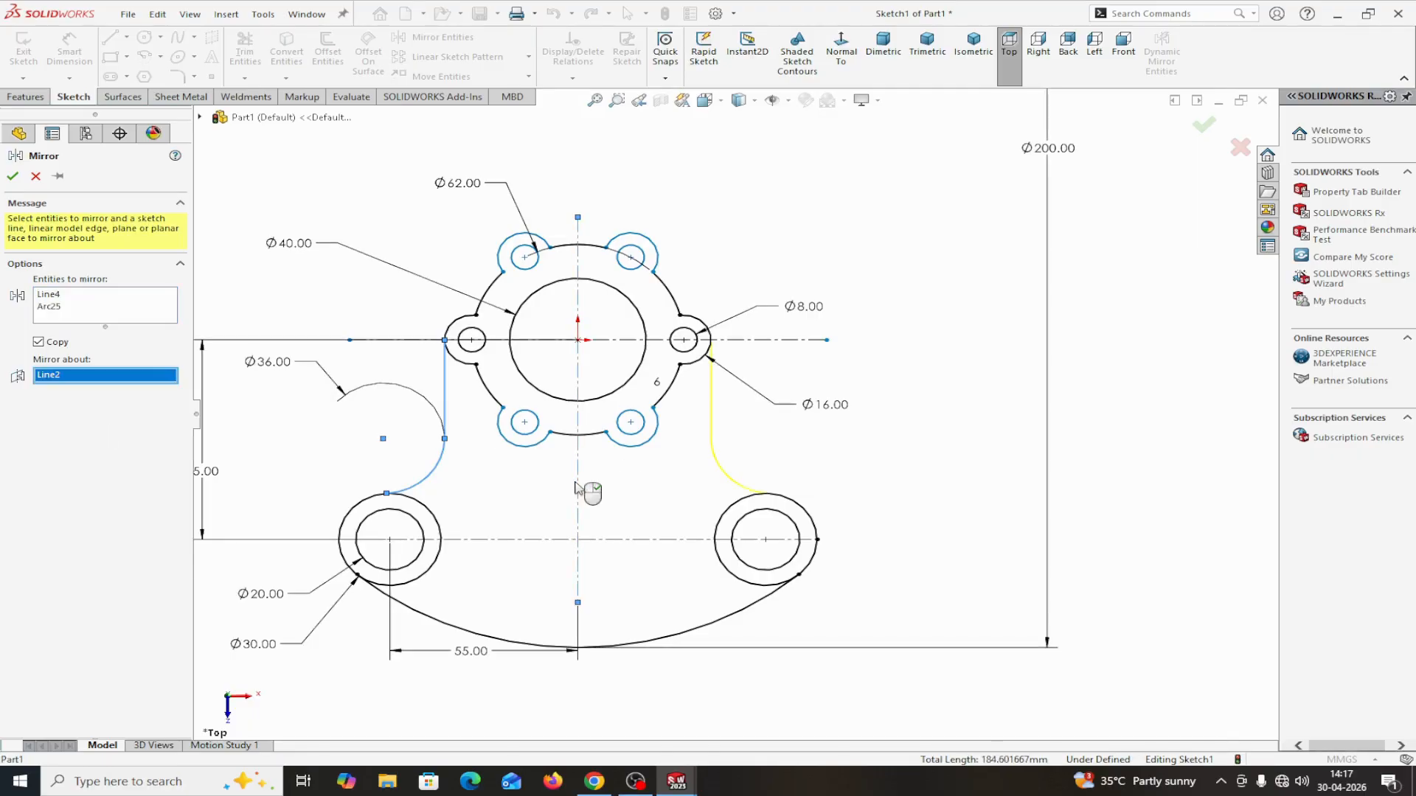
left_click(13, 176)
- Check the finished profile in the SOLIDWORKS SKETCH EXERCISE -1 document for remaining features and return to Part1
key("z")
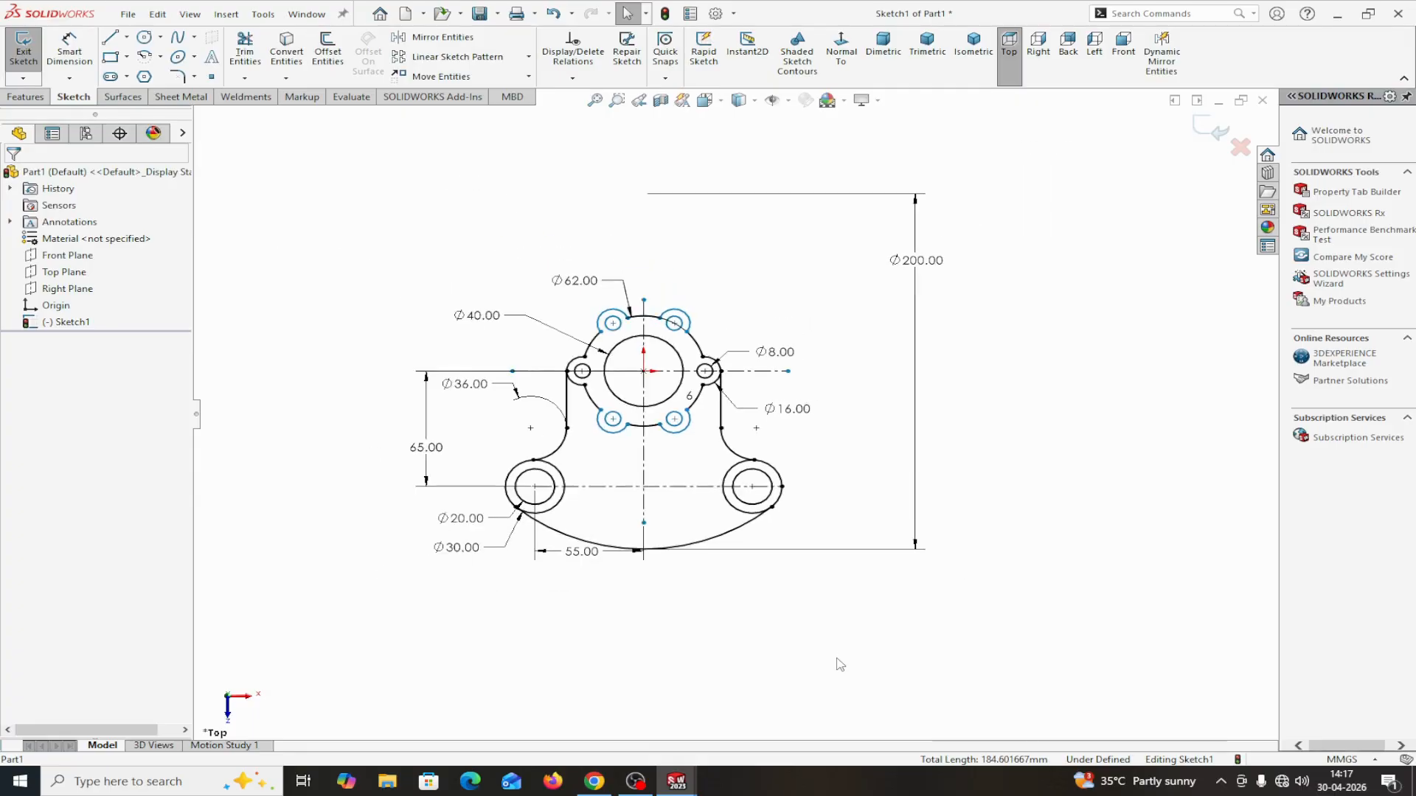
scroll(662, 558, "down", 4)
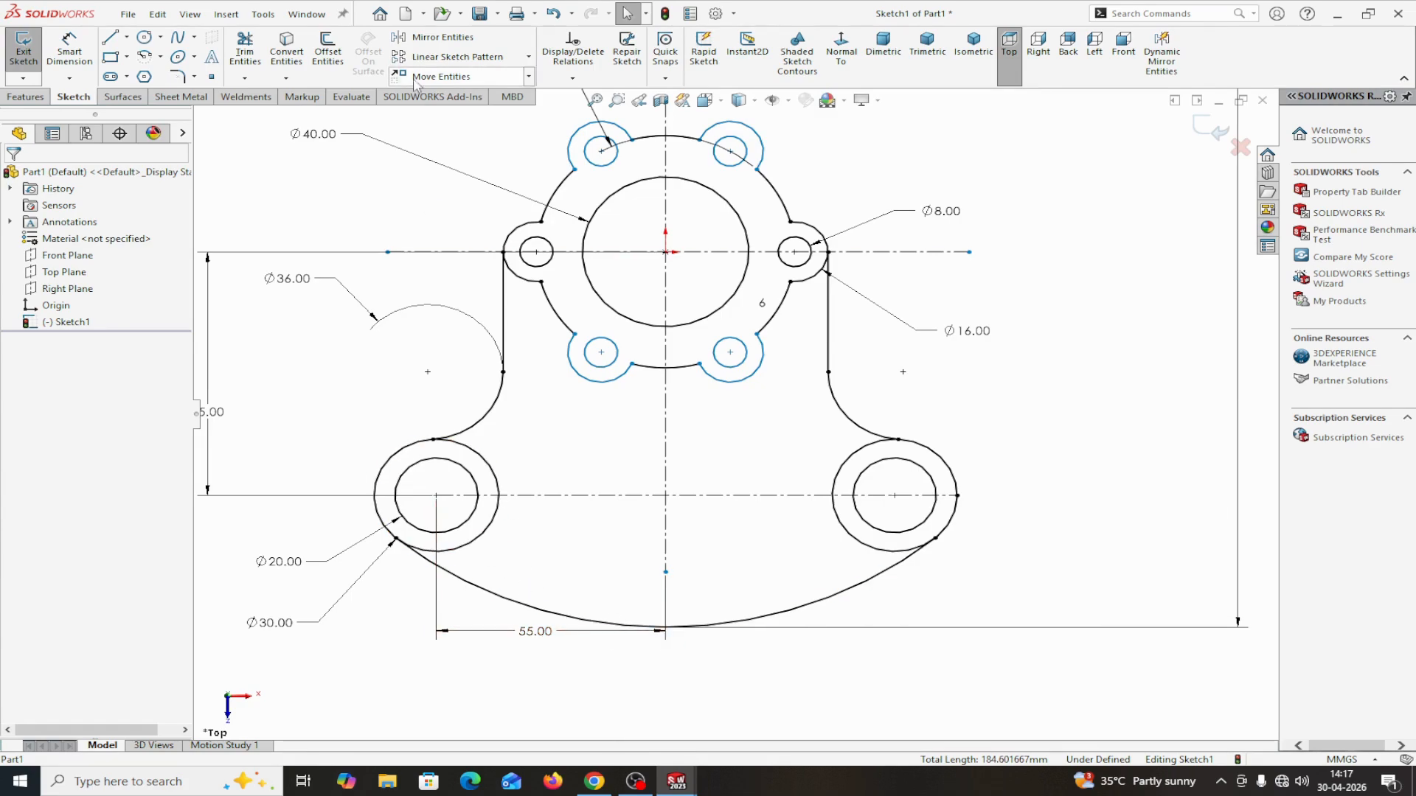
left_click(306, 14)
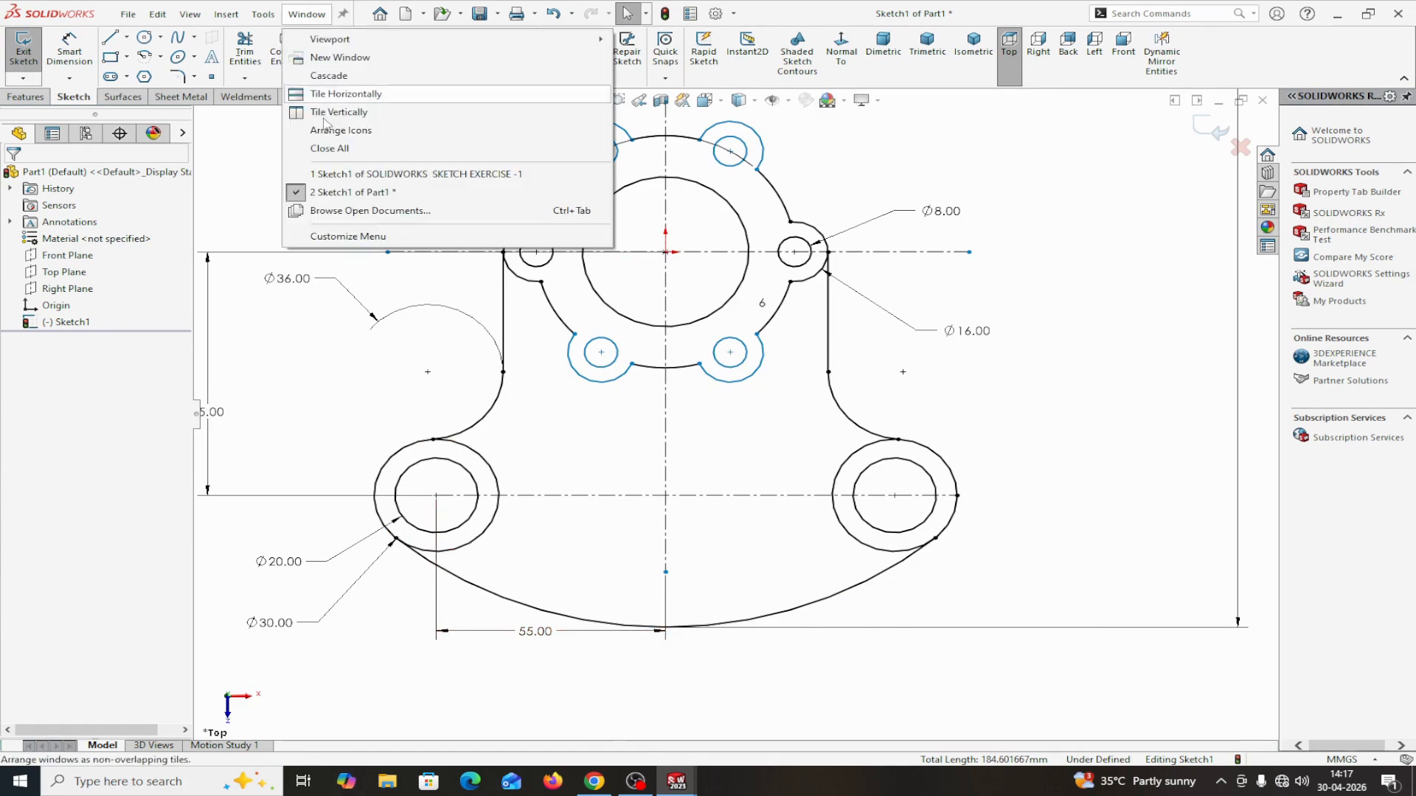
left_click(346, 174)
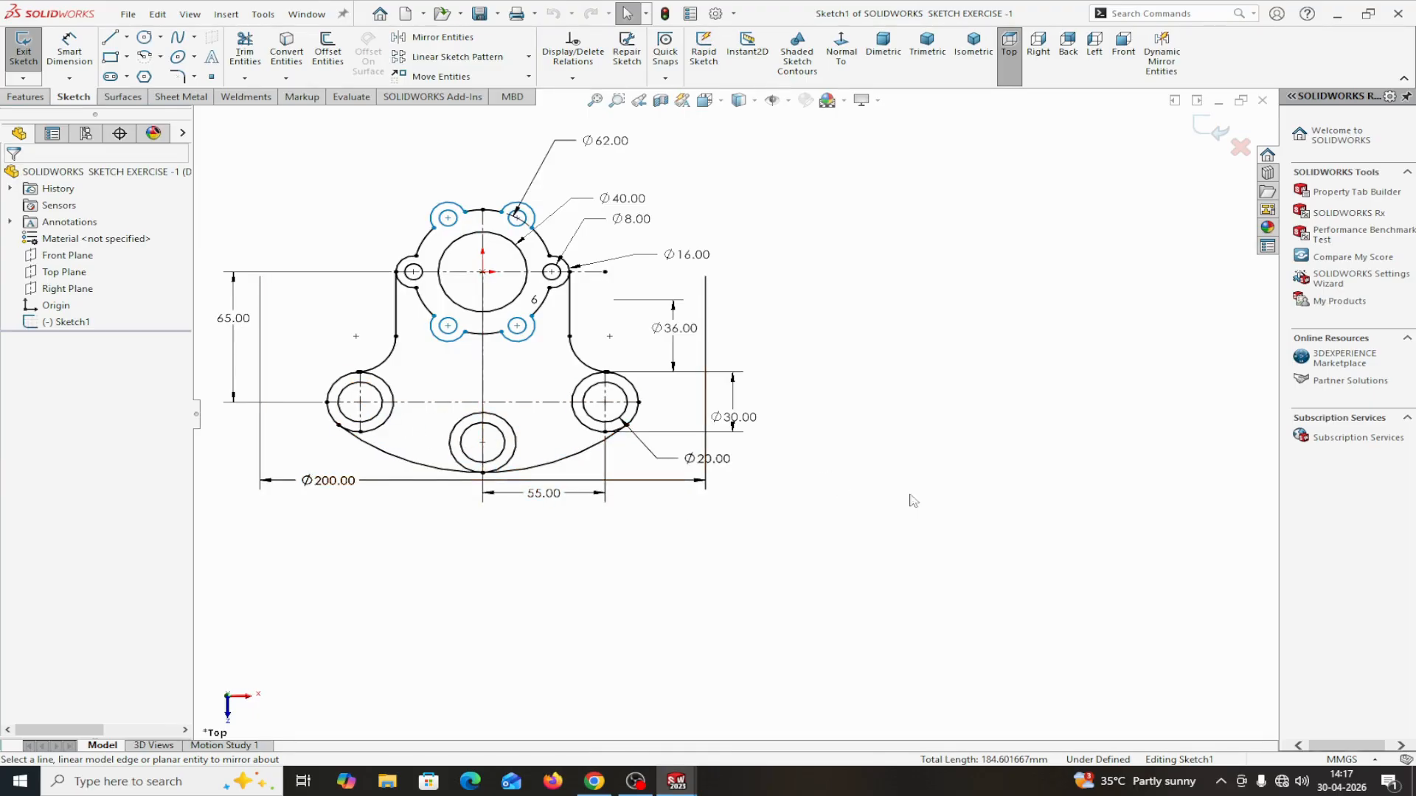
left_click(306, 14)
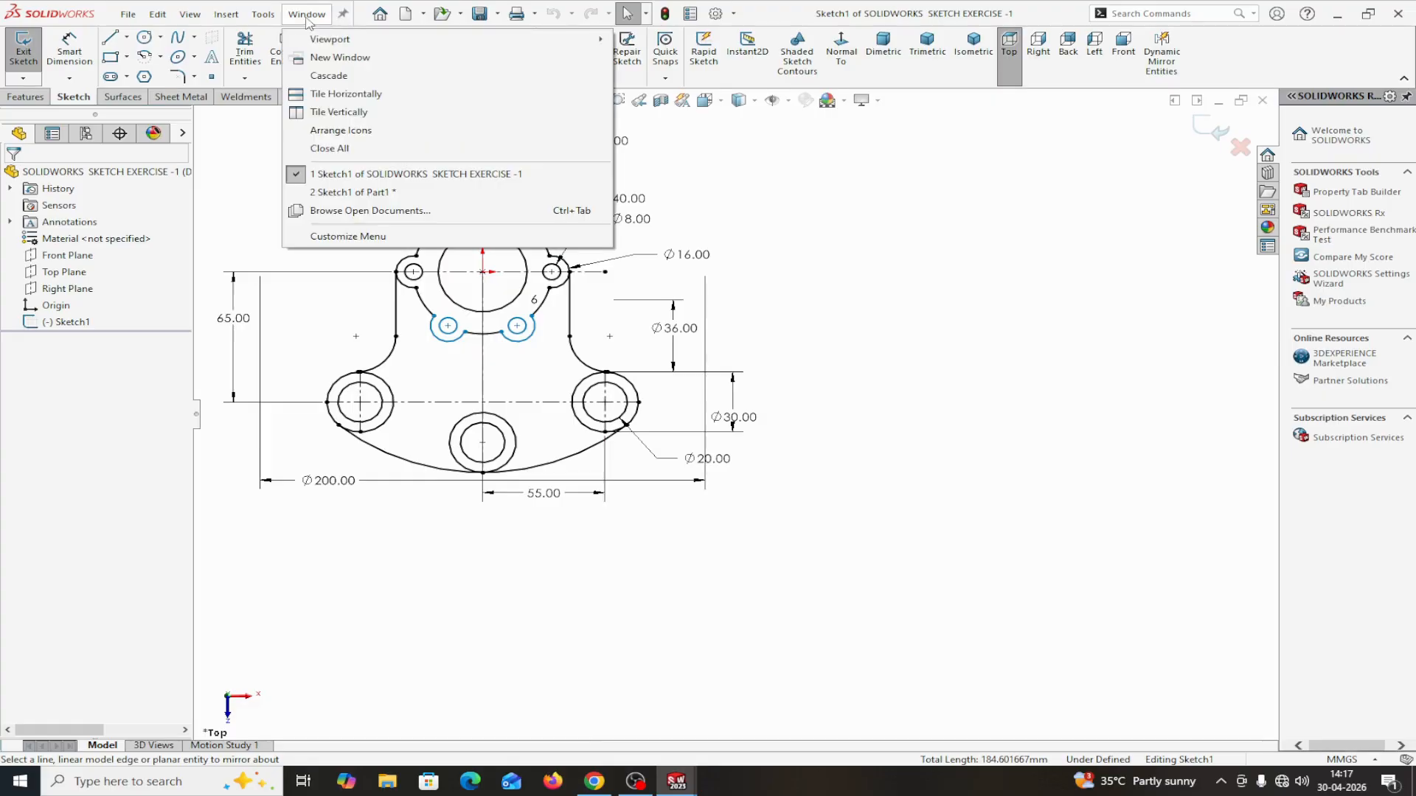
left_click(334, 192)
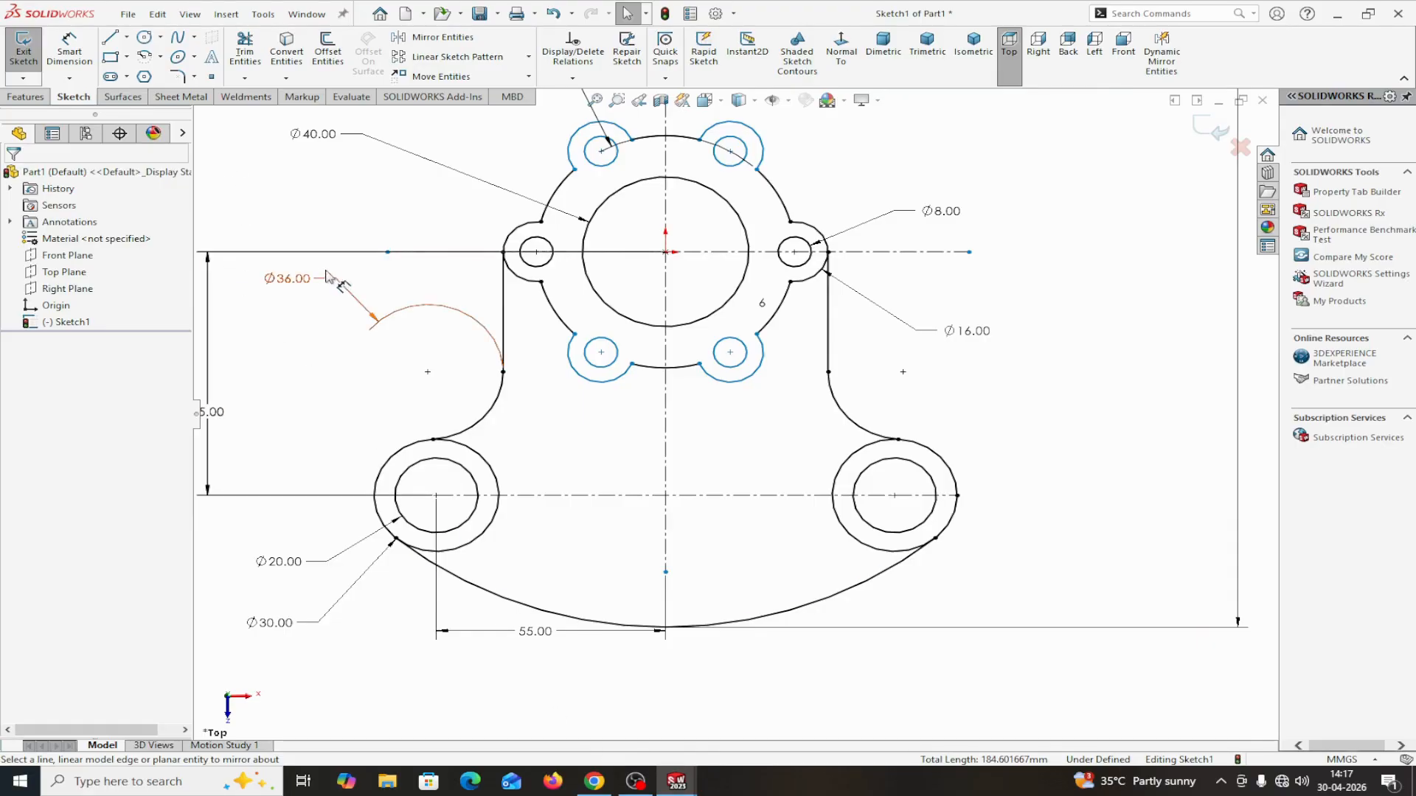
- Copy the lower-left boss's two concentric circles from the outer circle's lowest point to the bottom arc's lowest point on the vertical centerline
left_click(529, 76)
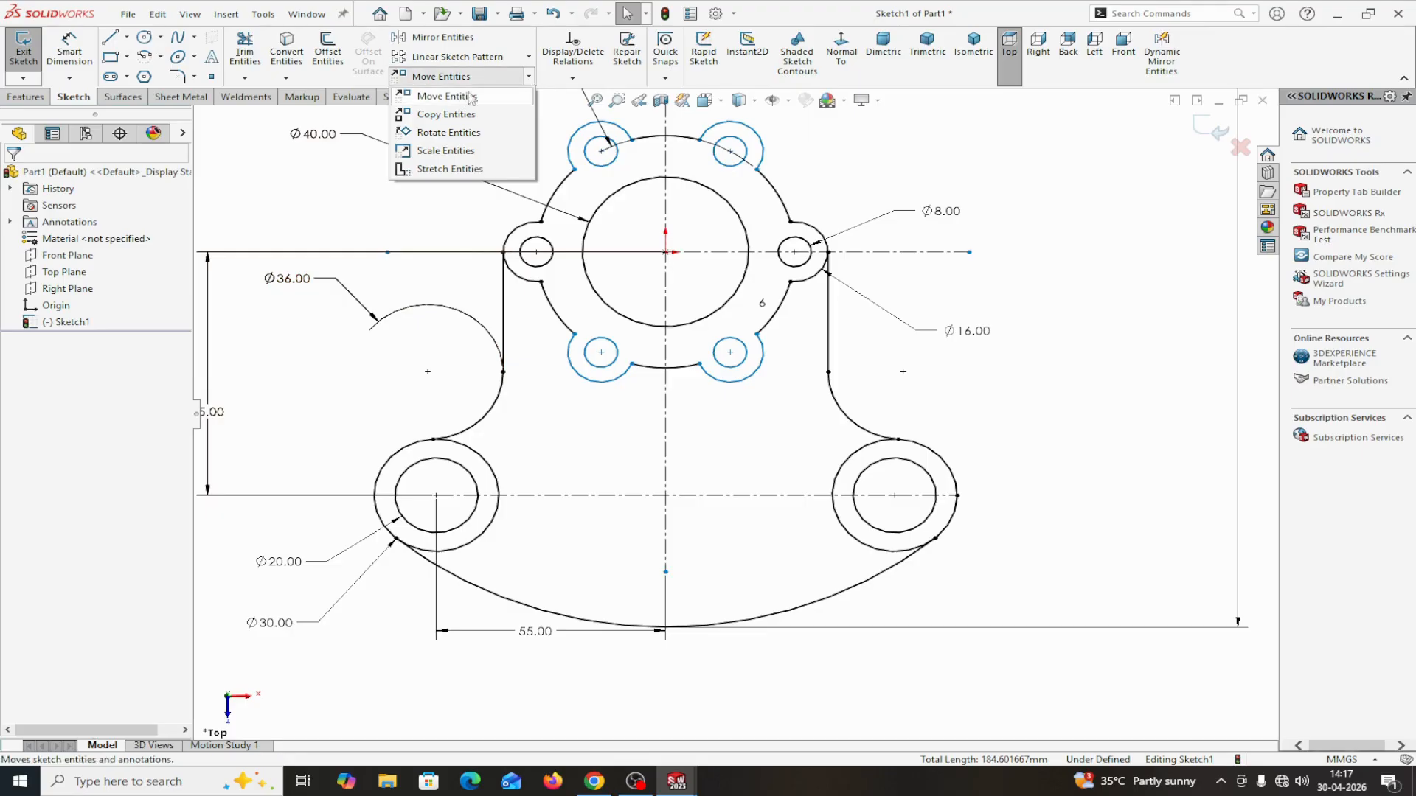
left_click(528, 57)
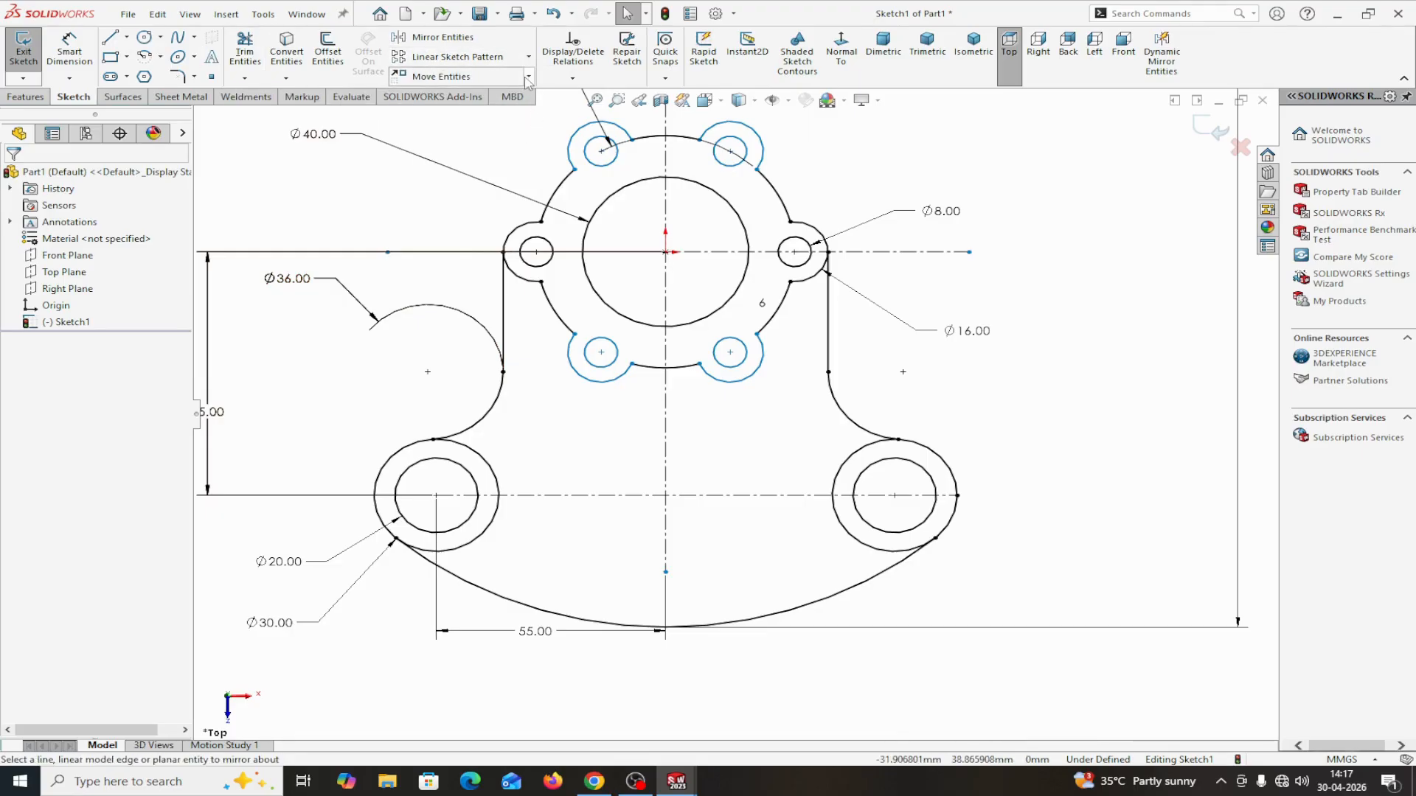
left_click(529, 77)
left_click(458, 116)
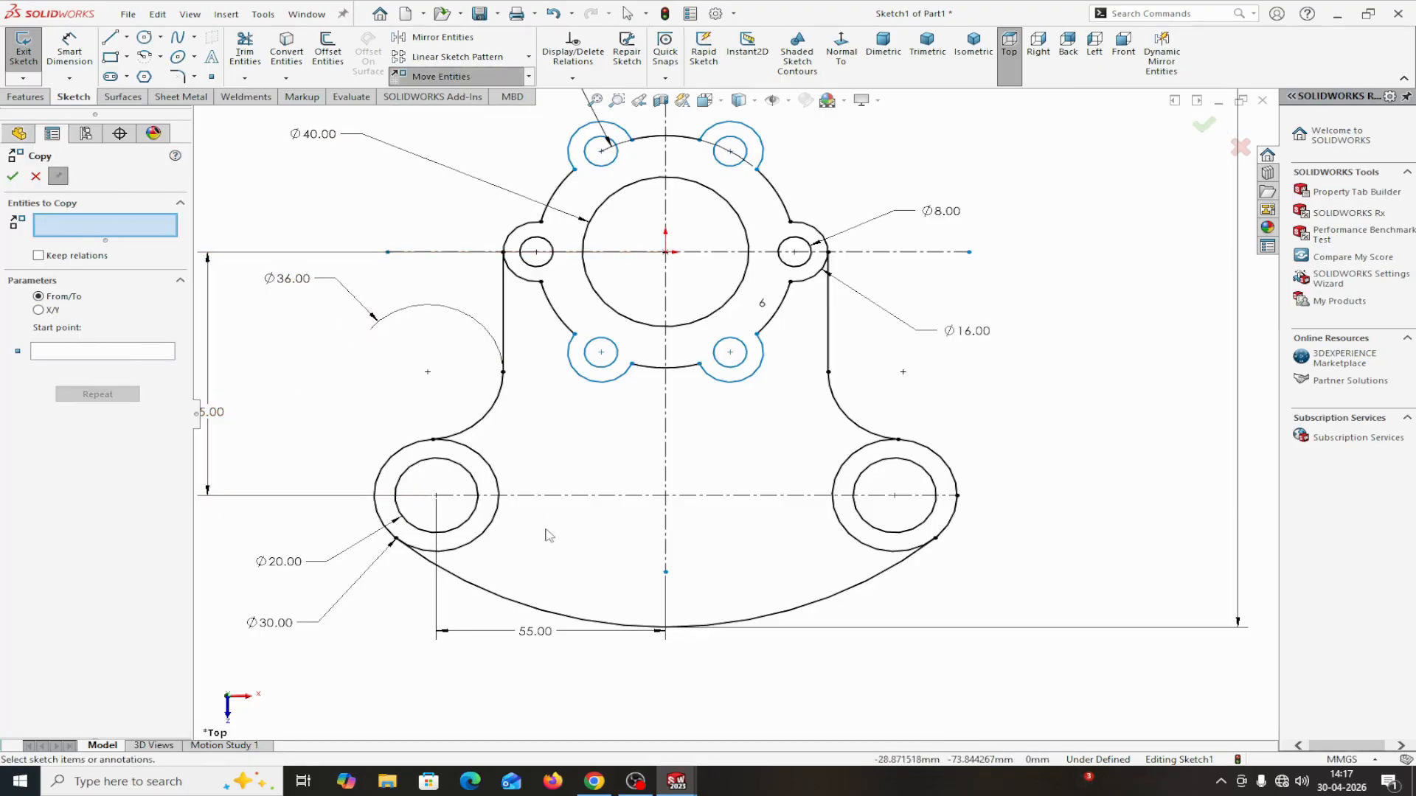
left_click(467, 525)
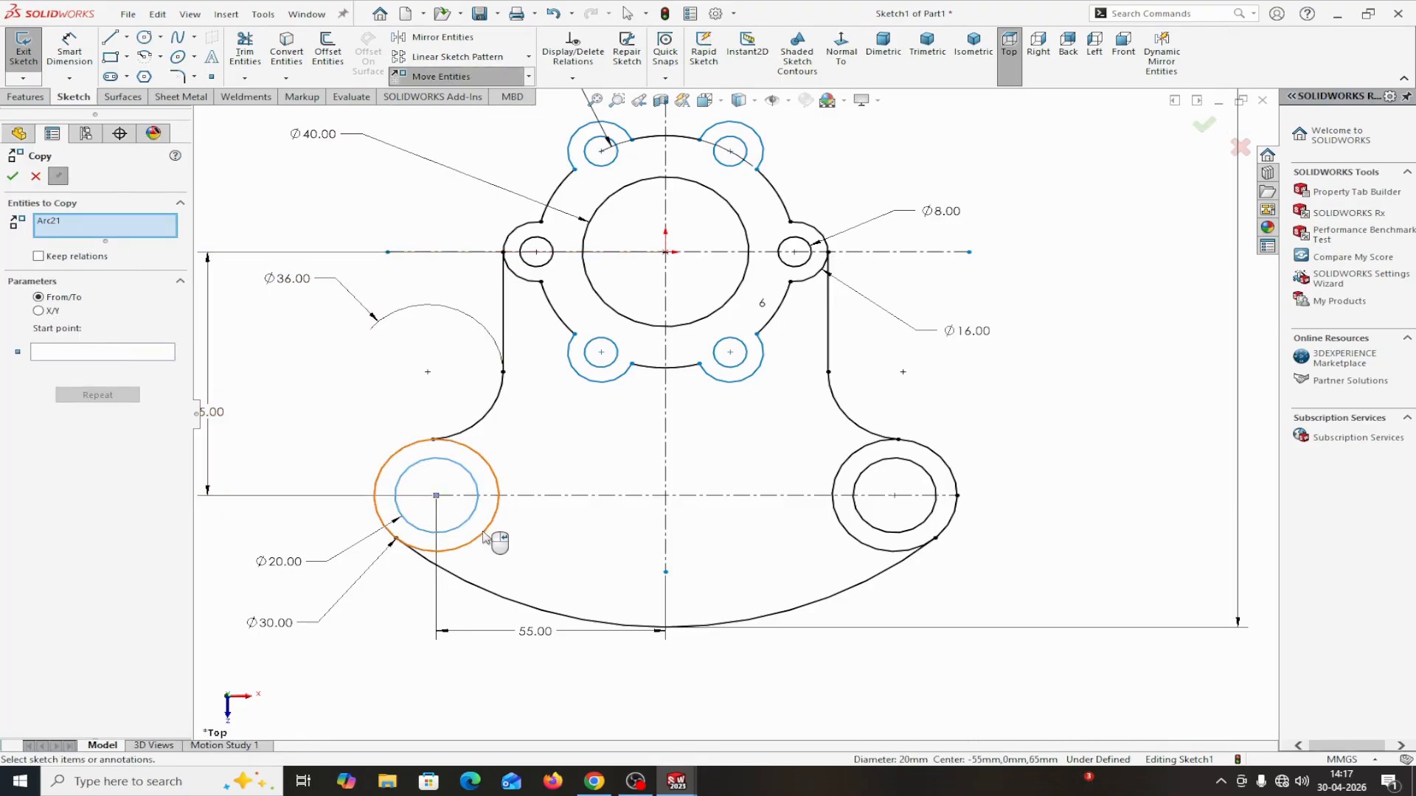
left_click(488, 532)
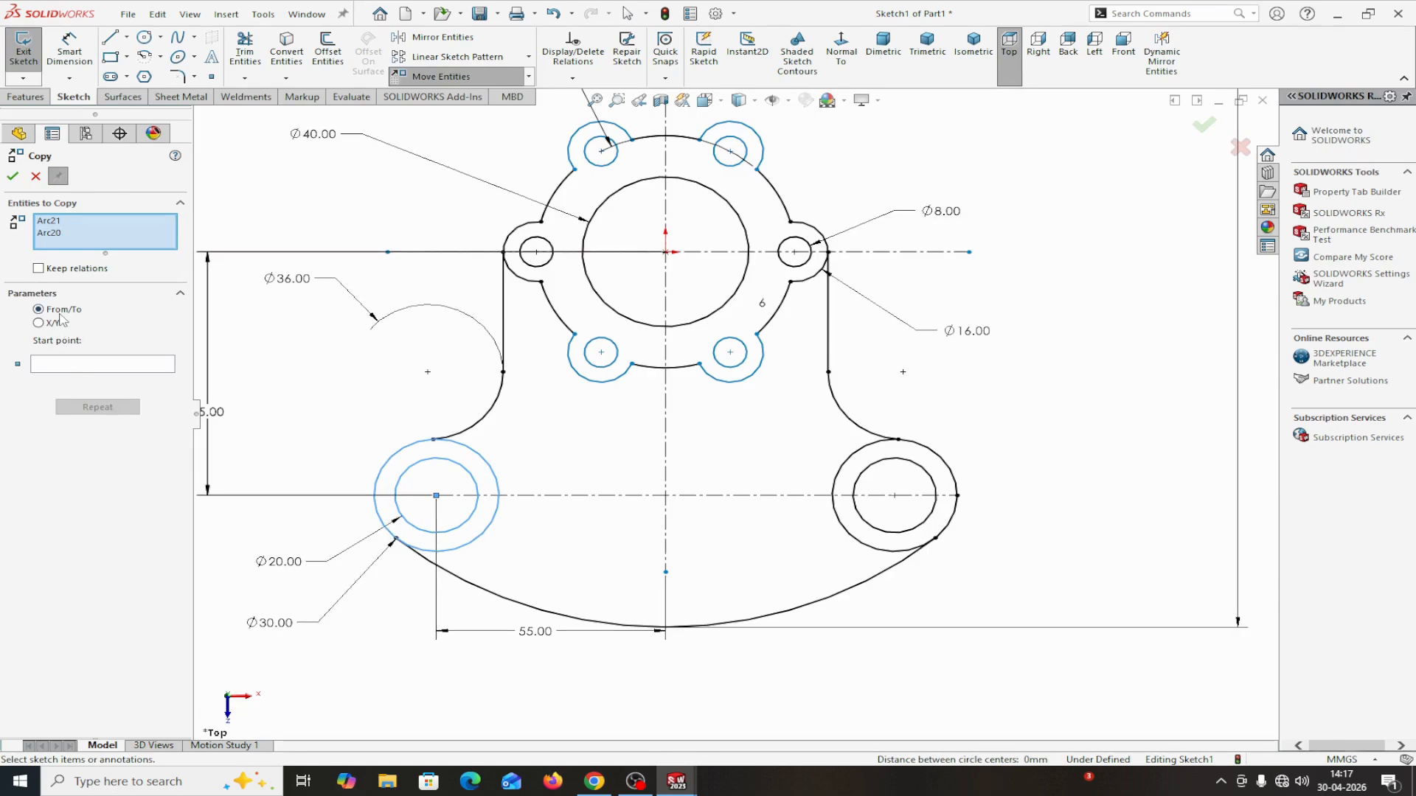
left_click(62, 365)
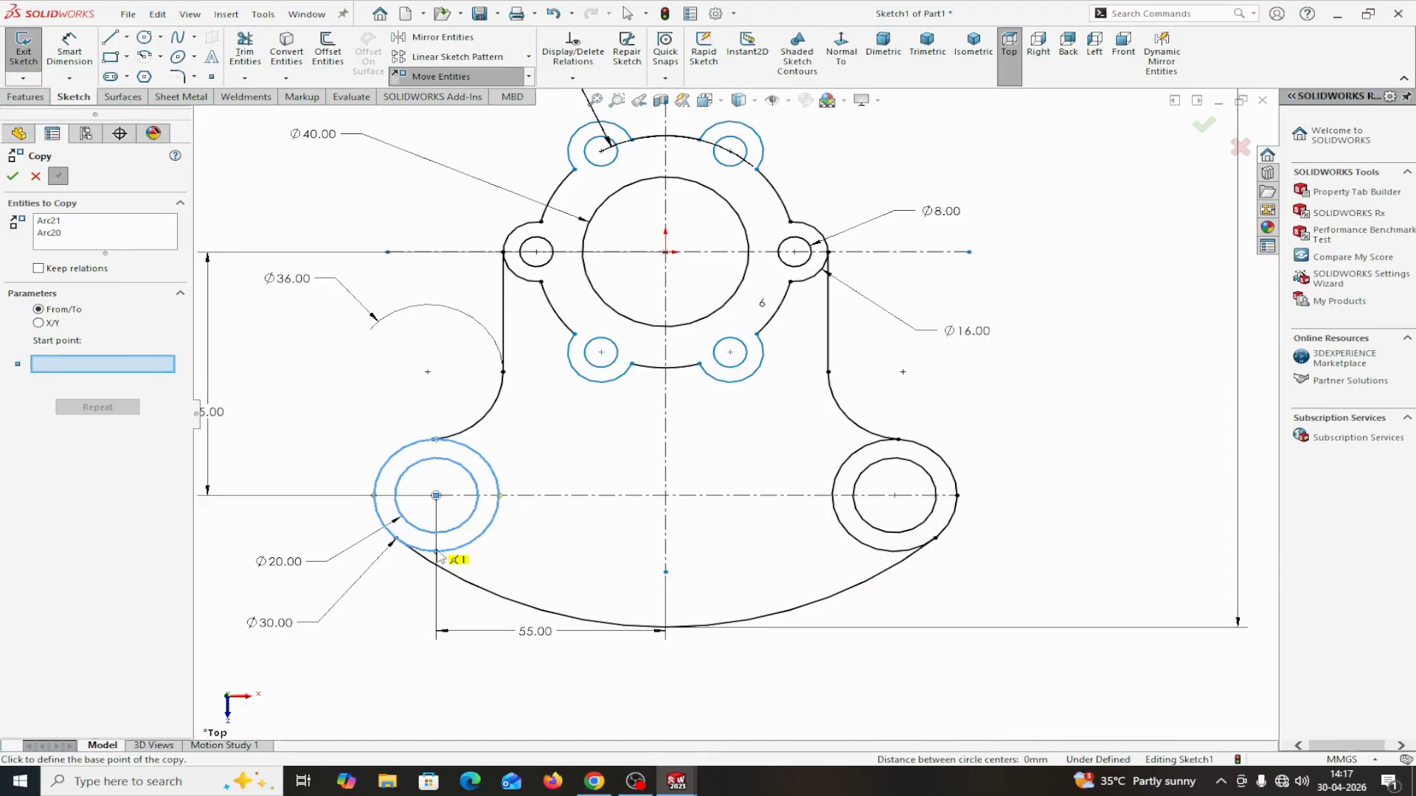
left_click(437, 552)
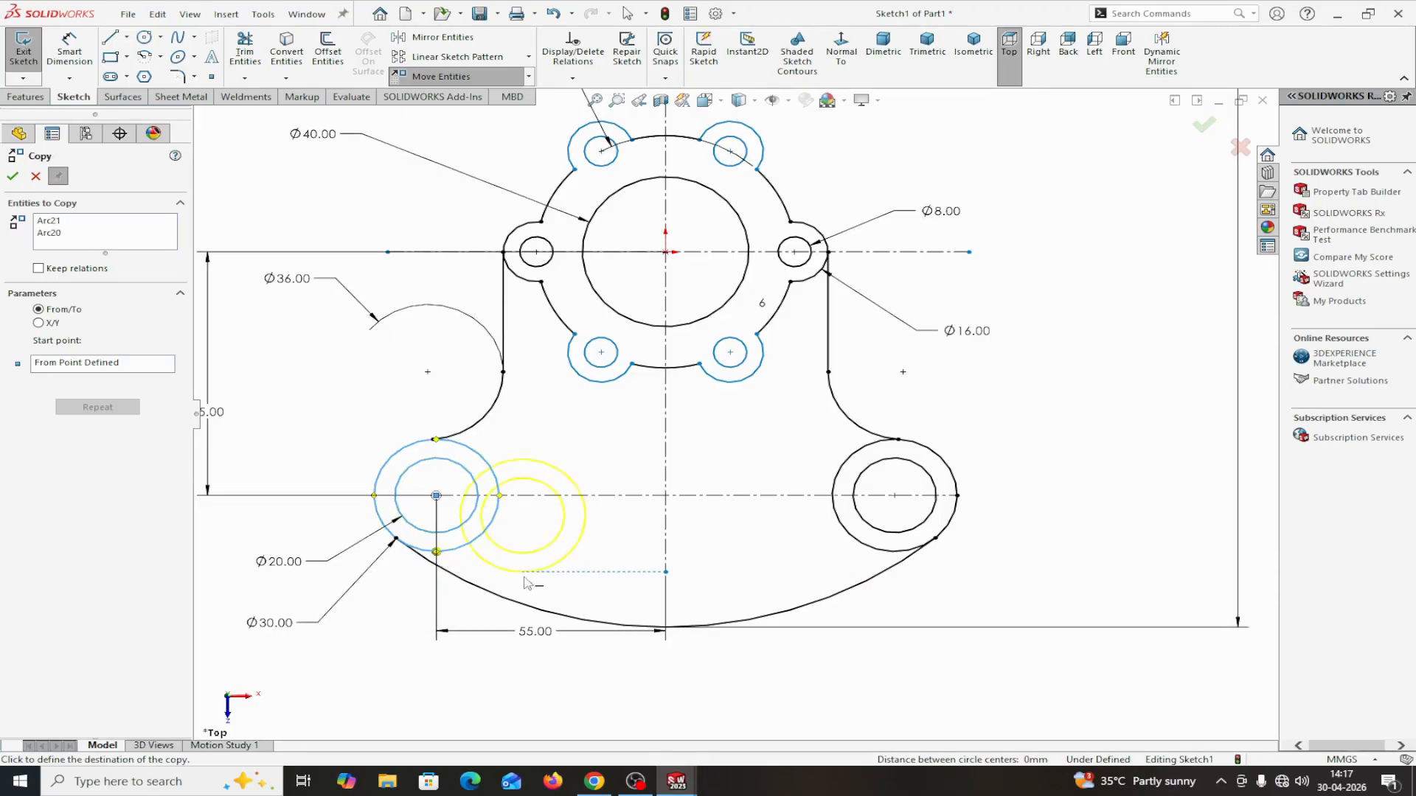
left_click(666, 629)
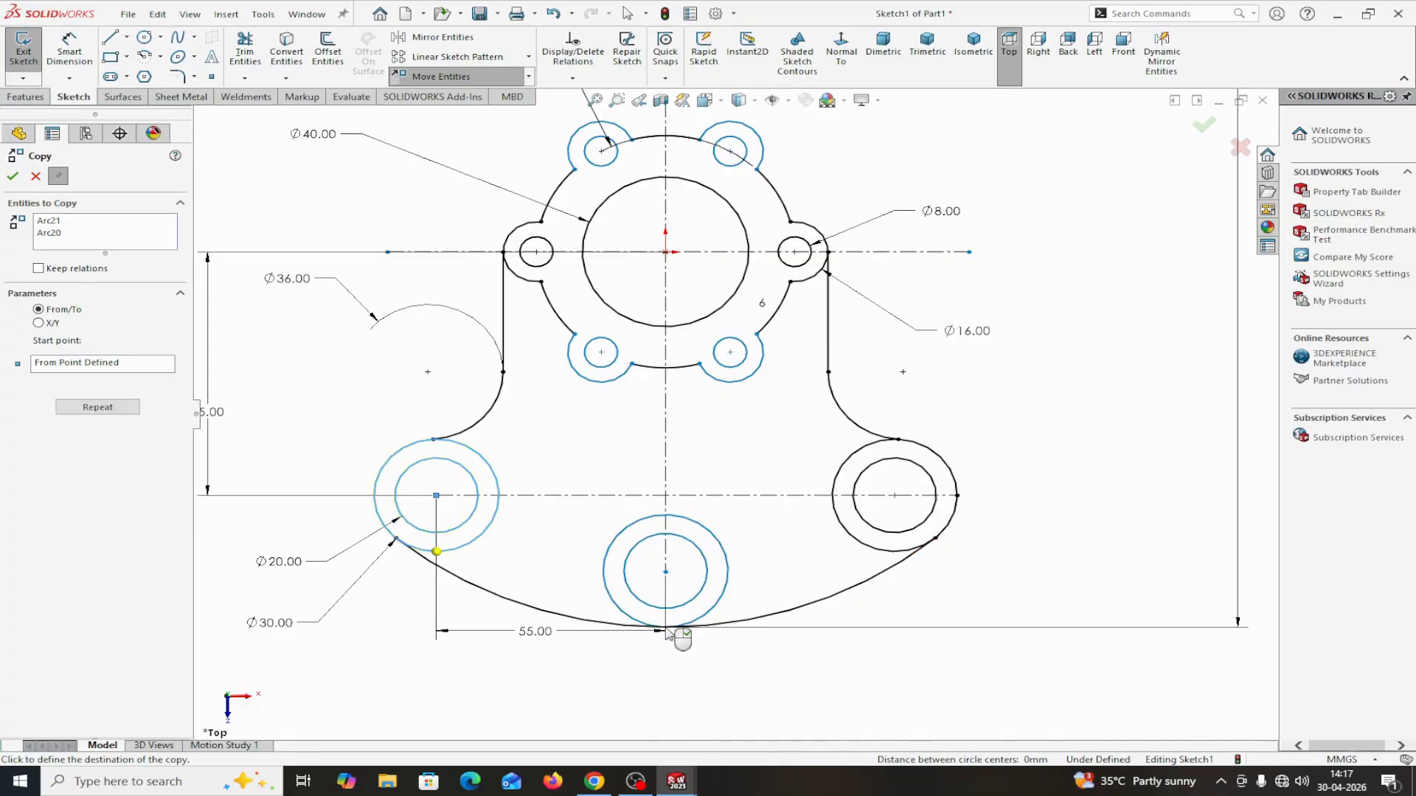
key("Escape")
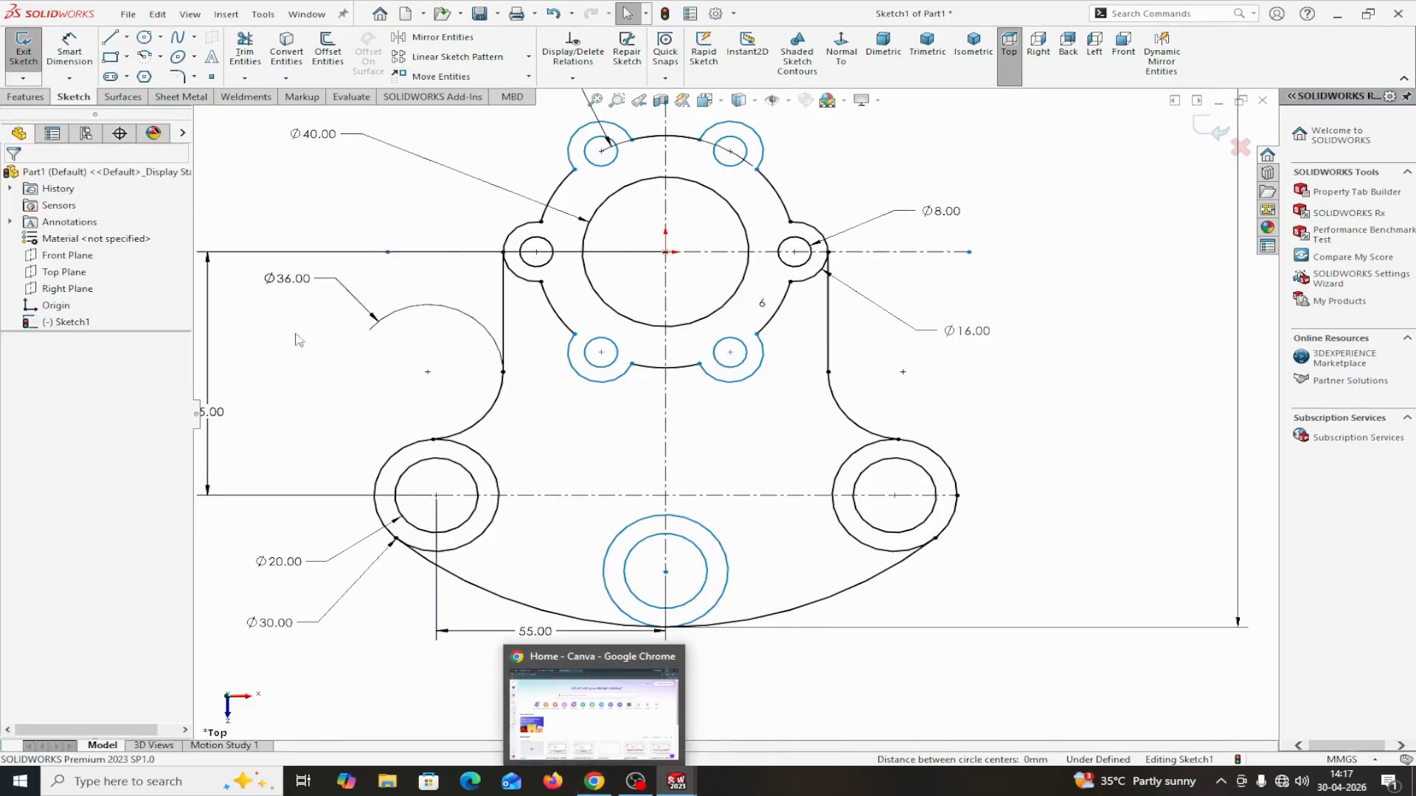
- Make the copied inner and outer circles on the centerline equal to the matching circles of the lower-right boss
left_click(709, 586)
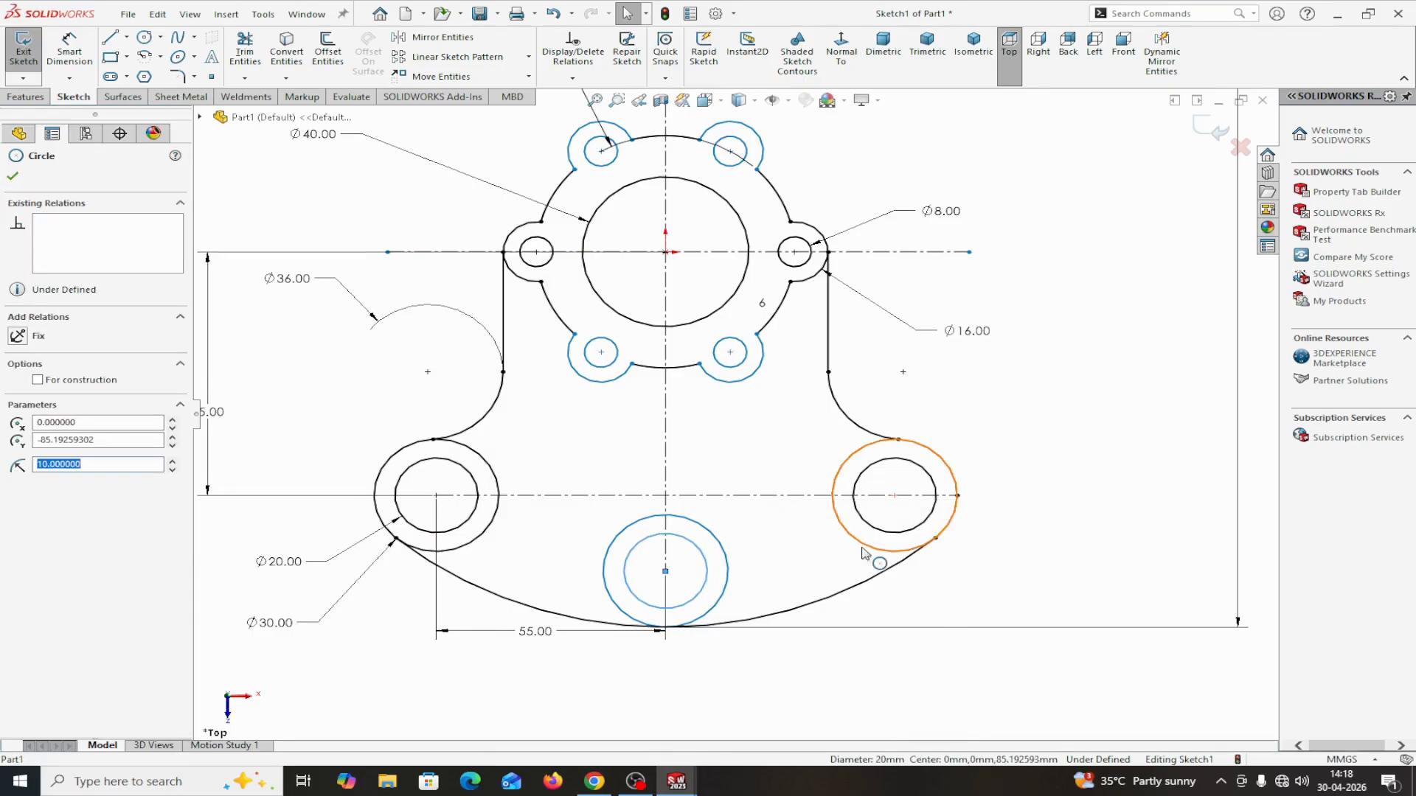
left_click(875, 533, "ctrl")
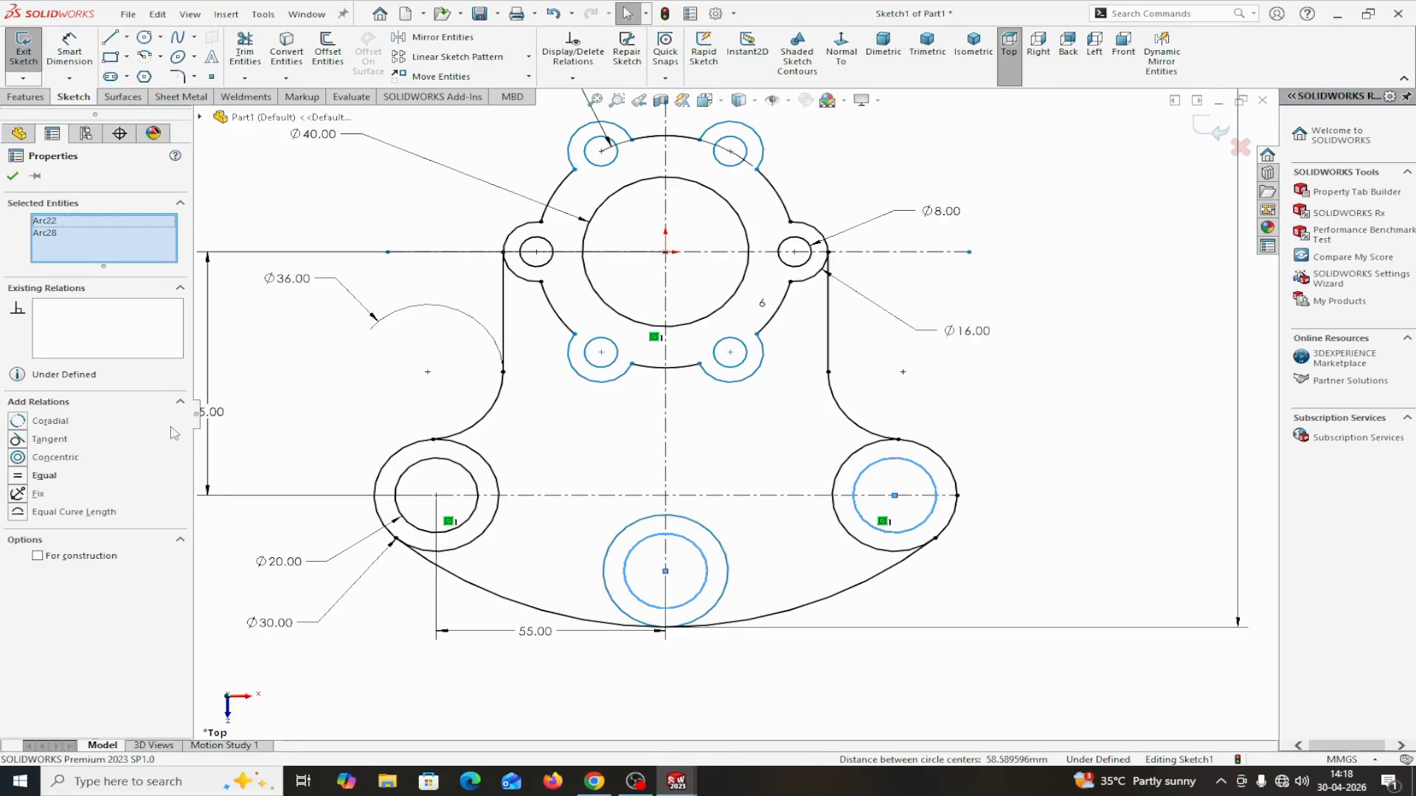
left_click(19, 476)
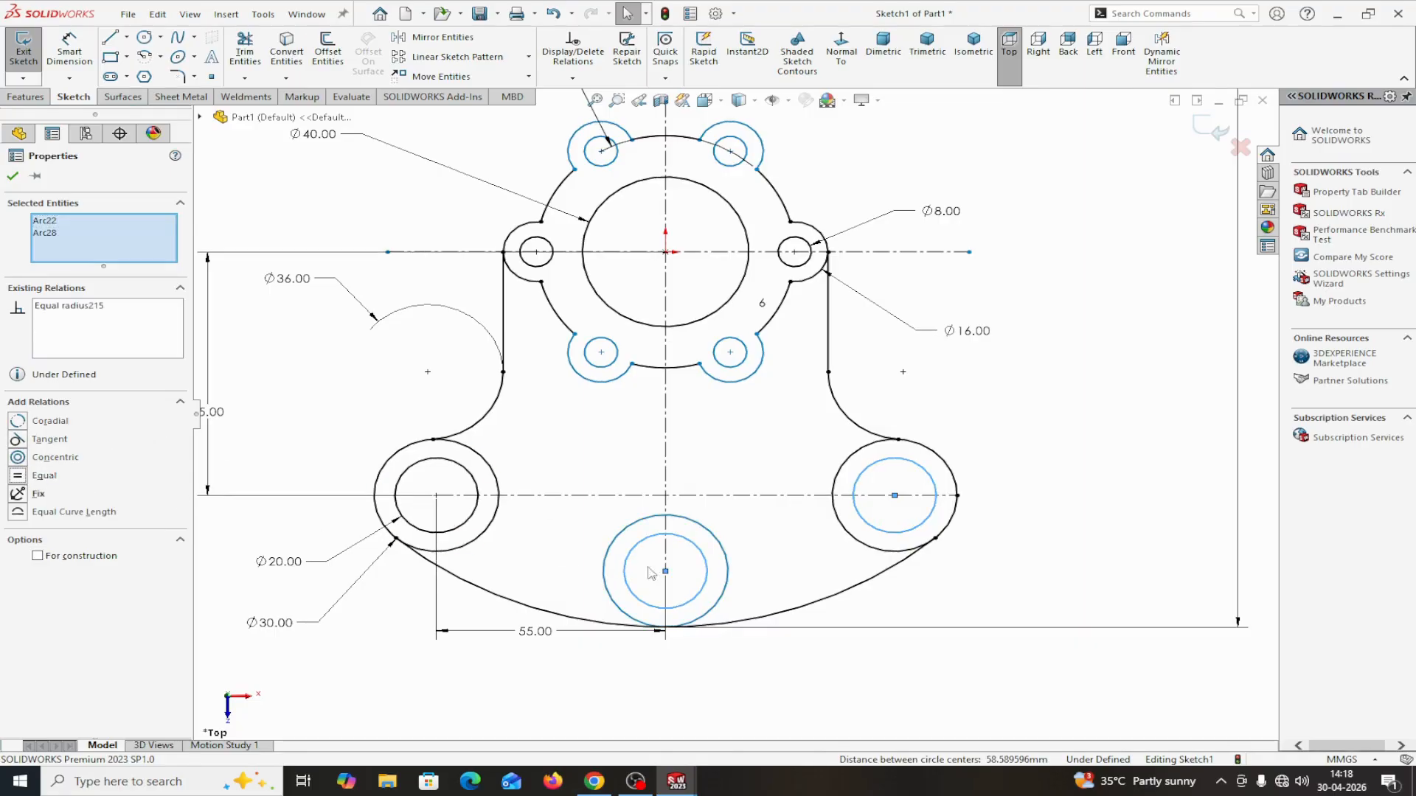
left_click(727, 576)
left_click(854, 546, "ctrl")
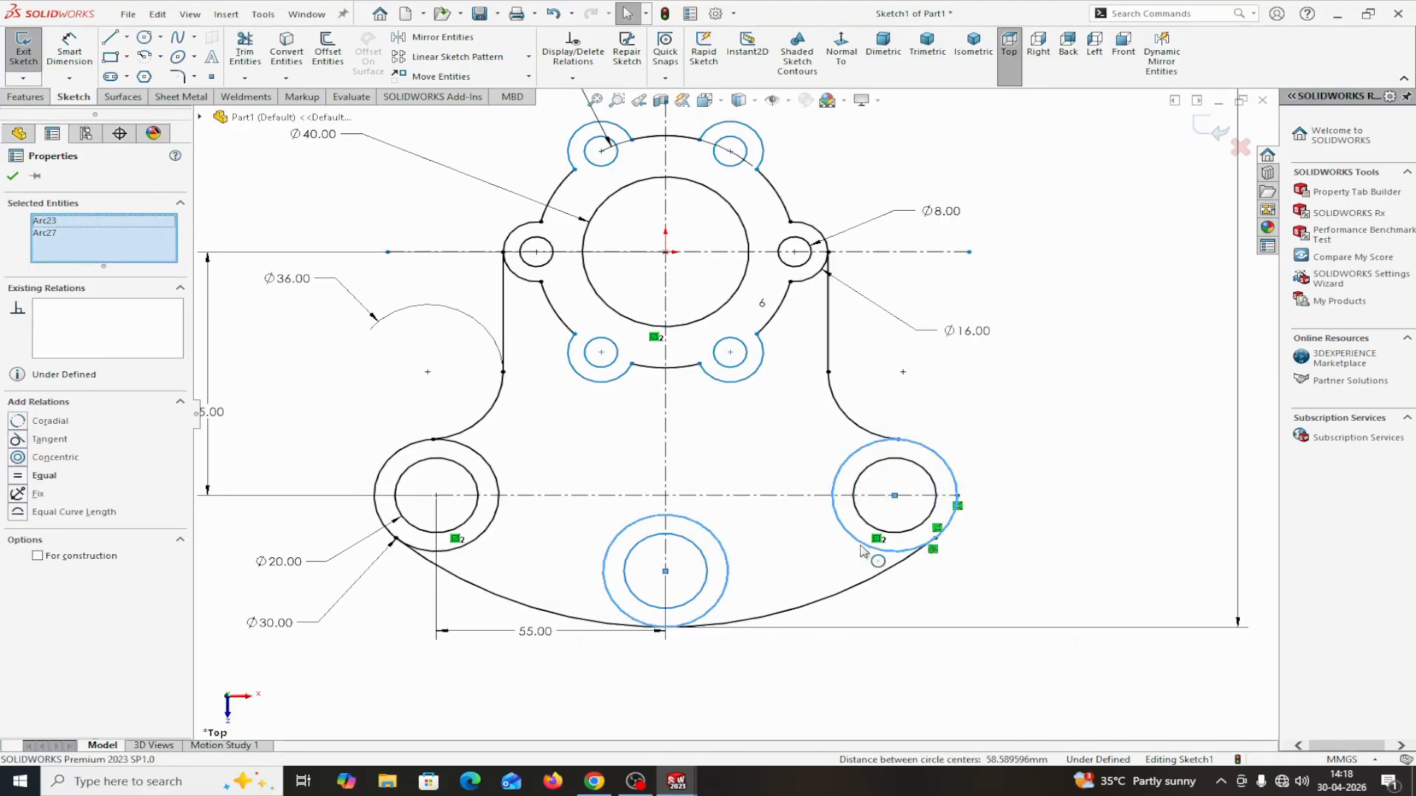
left_click(20, 477)
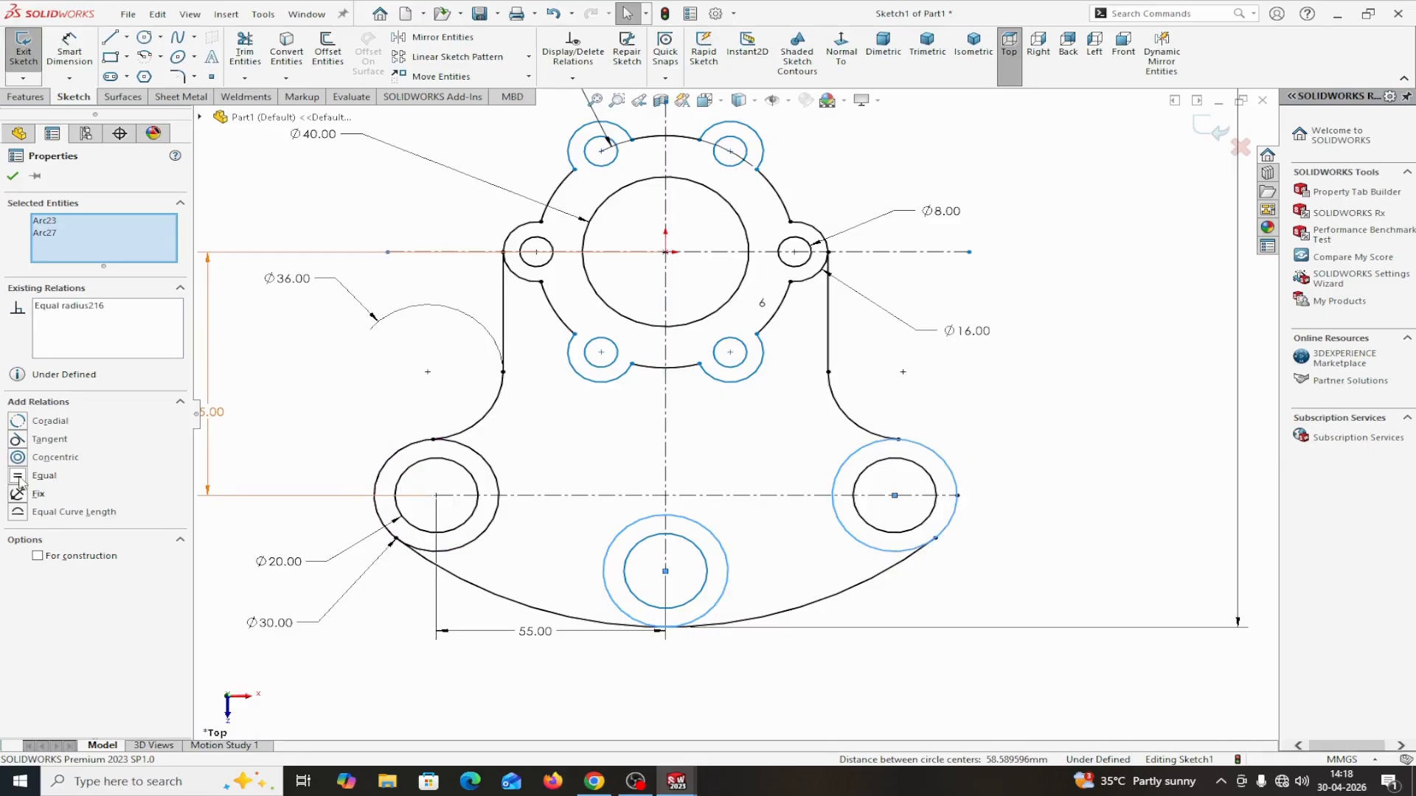
left_click(12, 177)
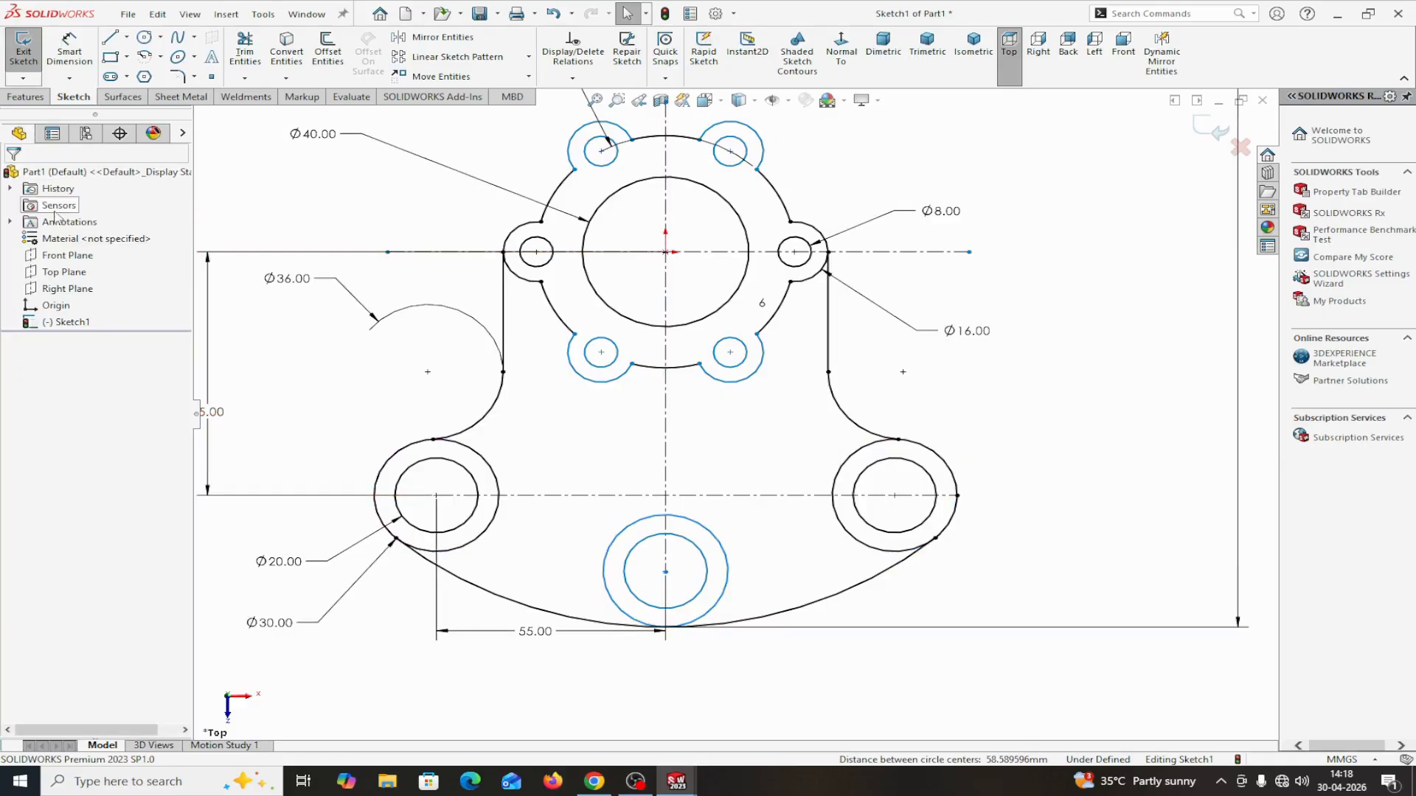
- Try to fully define all entities in the sketch with automatically calculated relations and dimensions
scroll(673, 480, "up", 2)
scroll(673, 480, "down", 2)
scroll(675, 482, "up", 2)
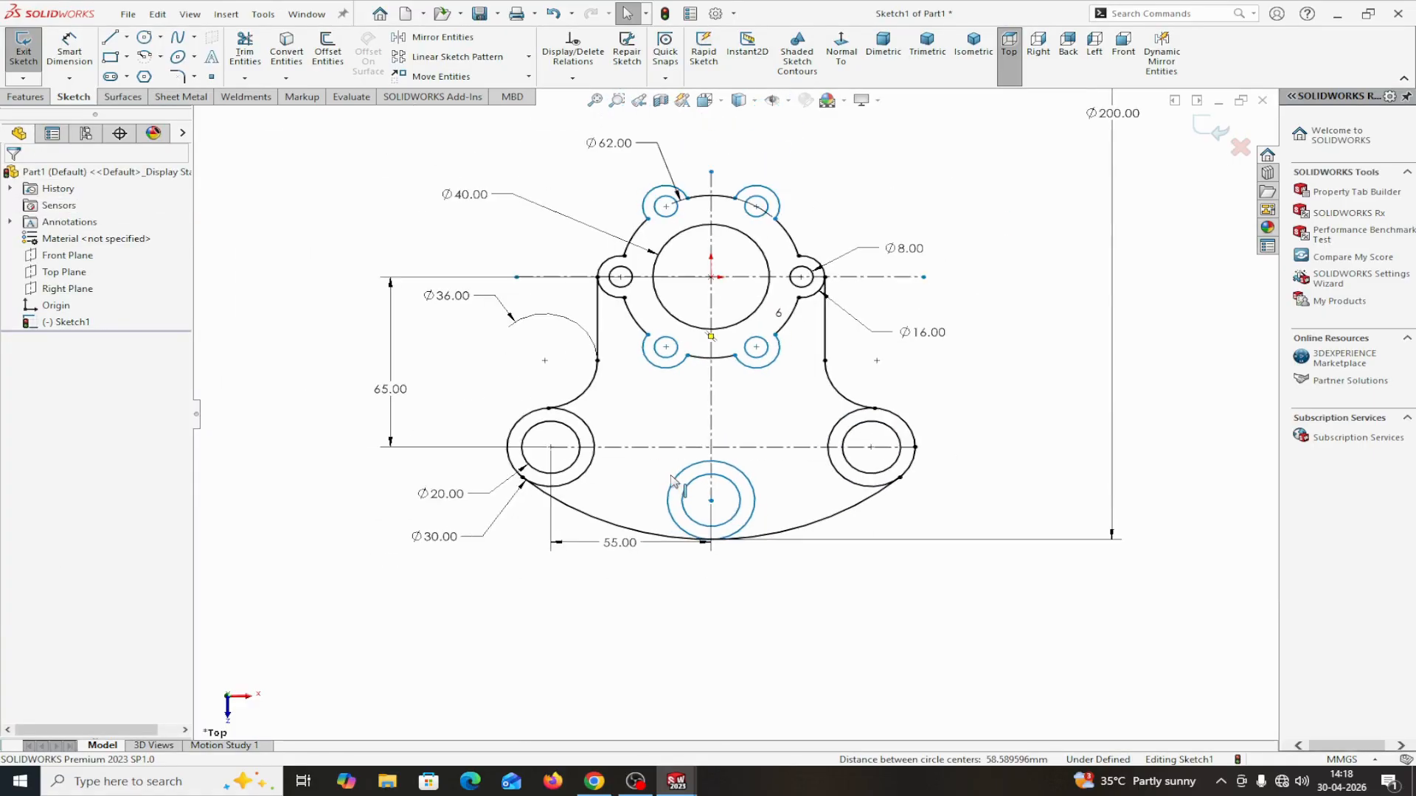
left_click(569, 79)
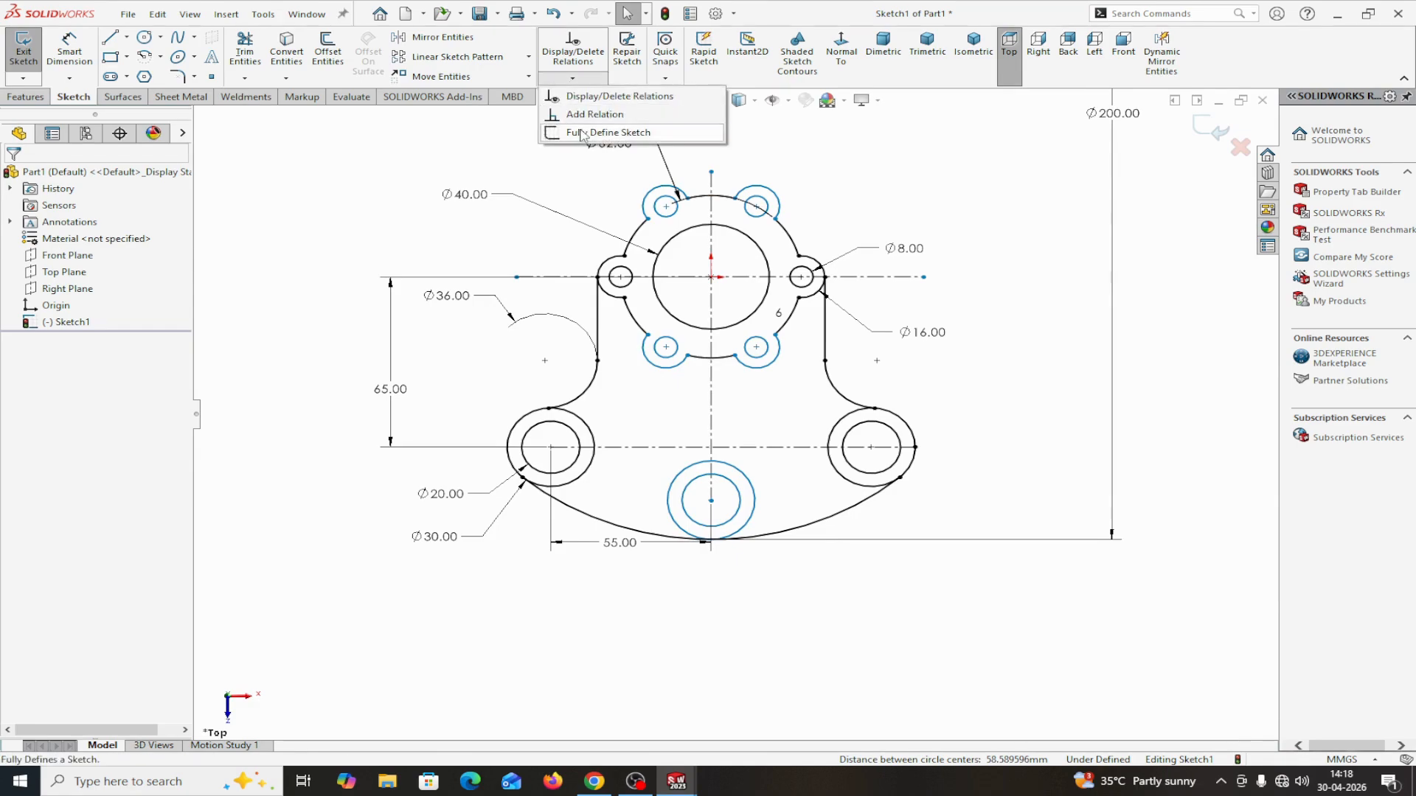
left_click(609, 132)
left_click(95, 256)
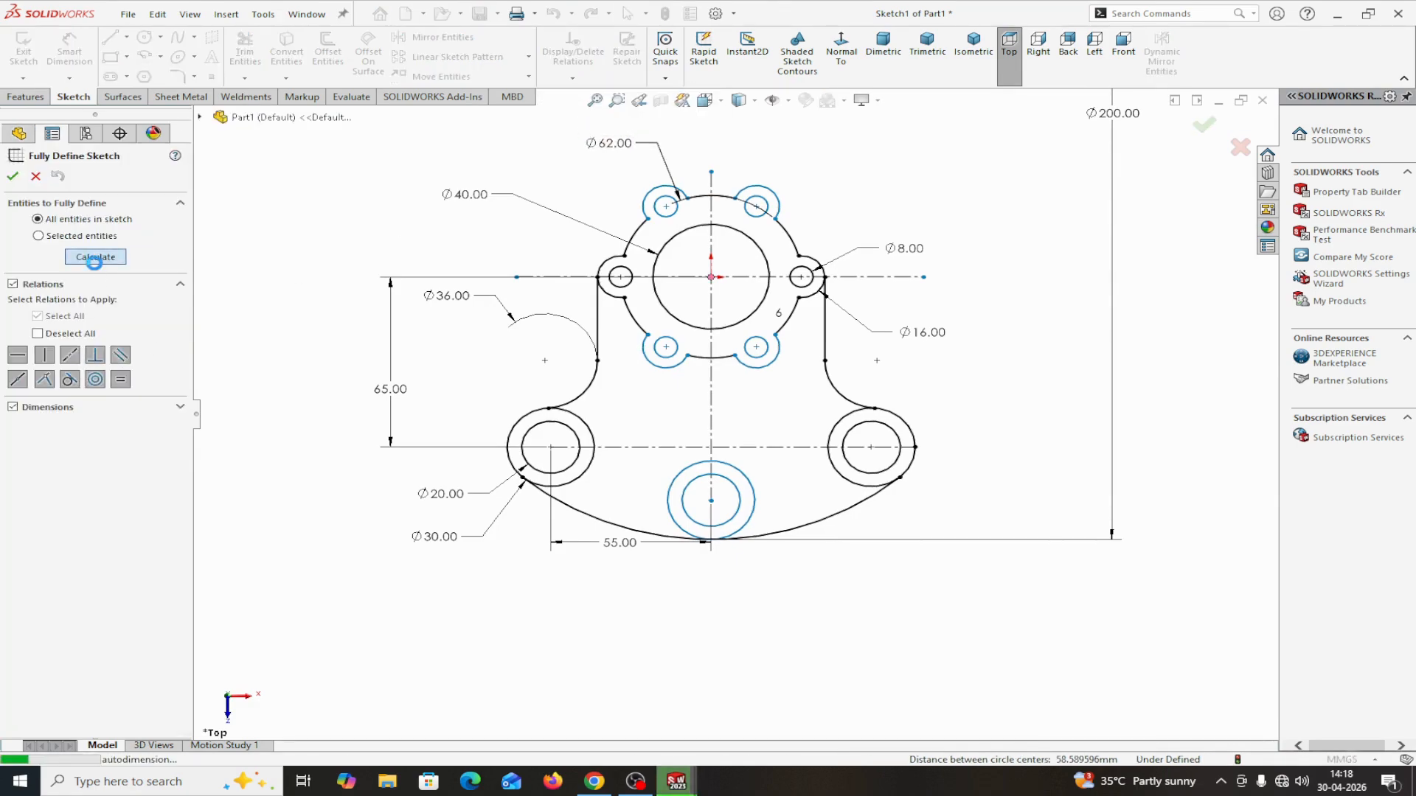
left_click(759, 212)
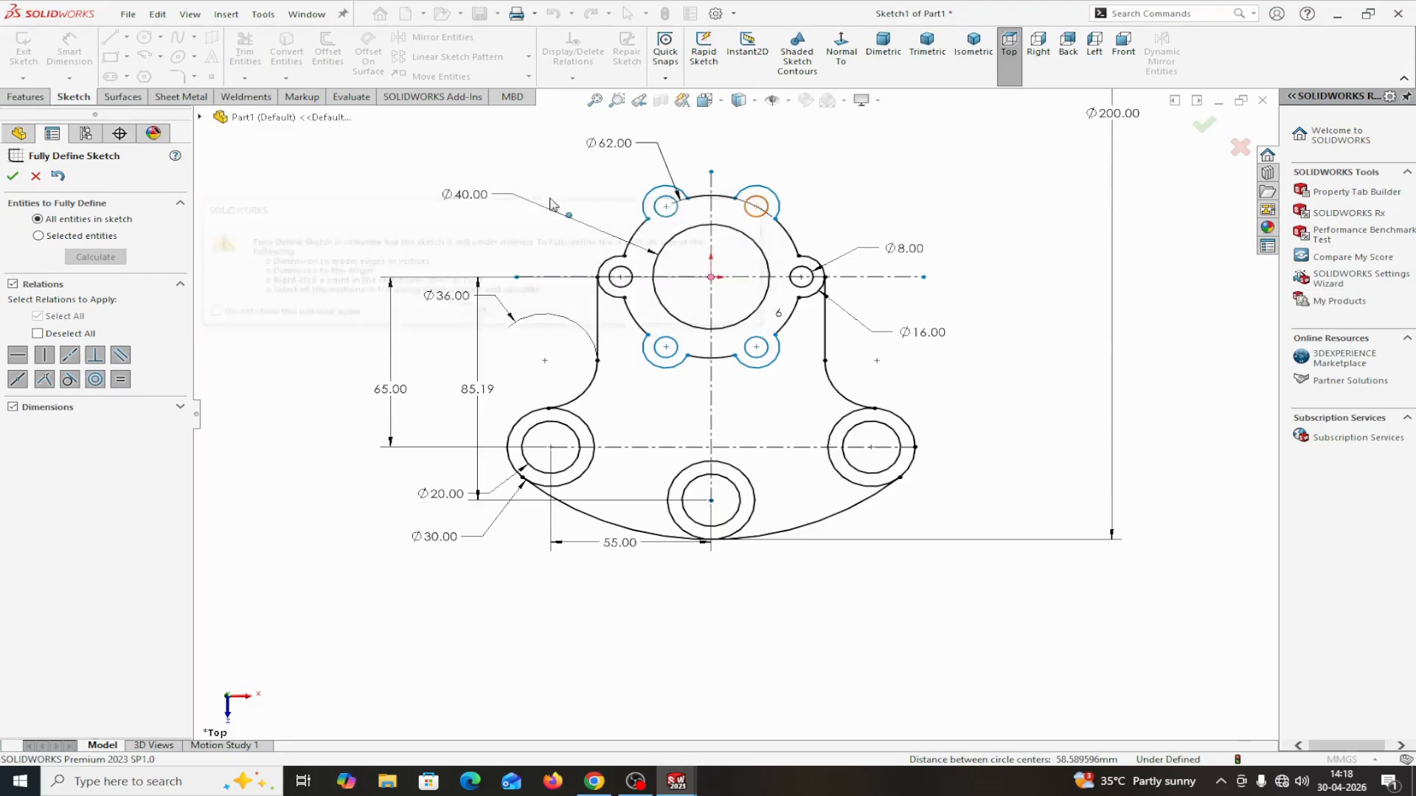
left_click(36, 177)
- Examine the whole profile and its dimensions, from the flange lobes down to the lower bosses
scroll(714, 344, "up", 3)
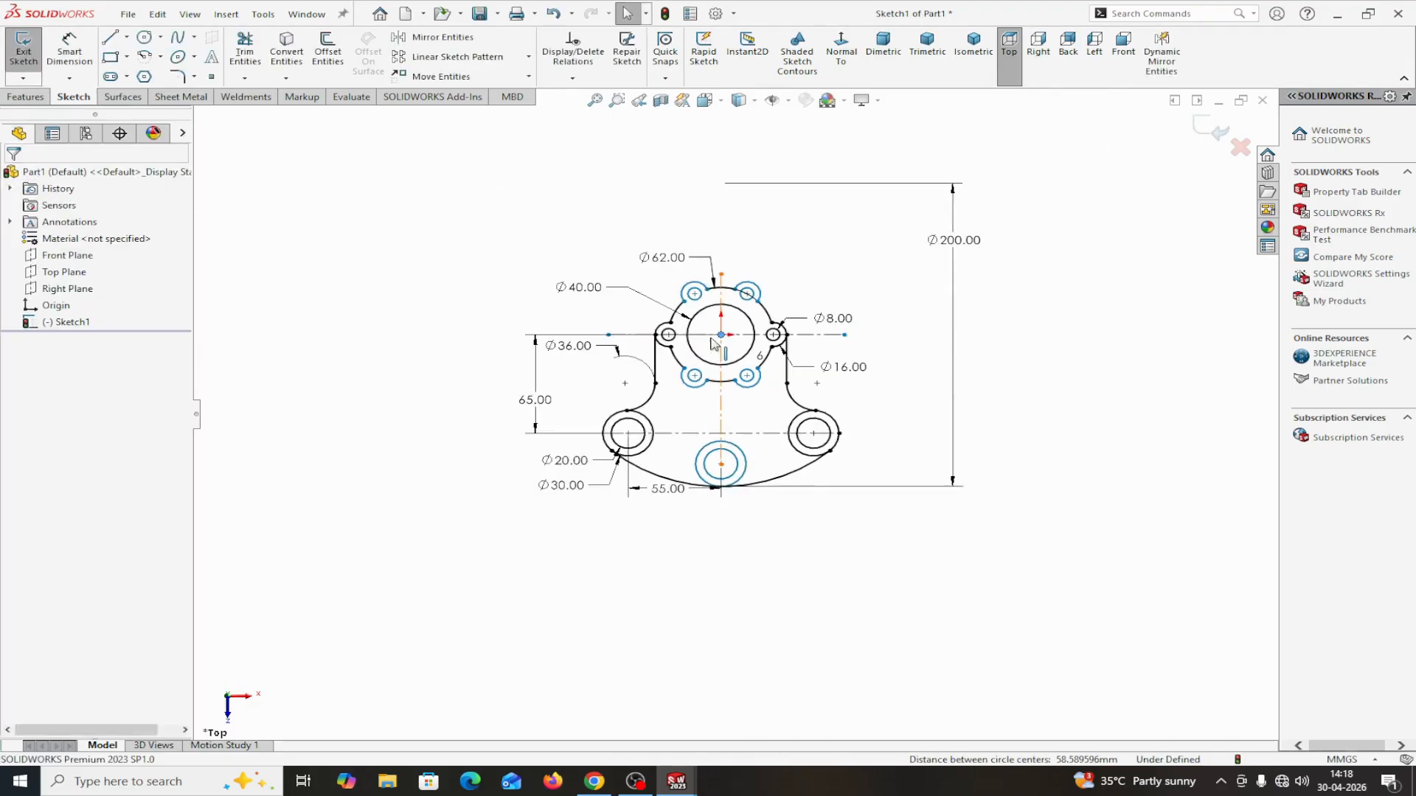
scroll(713, 344, "down", 4)
scroll(714, 344, "down", 1)
scroll(713, 344, "up", 2)
scroll(701, 422, "down", 3)
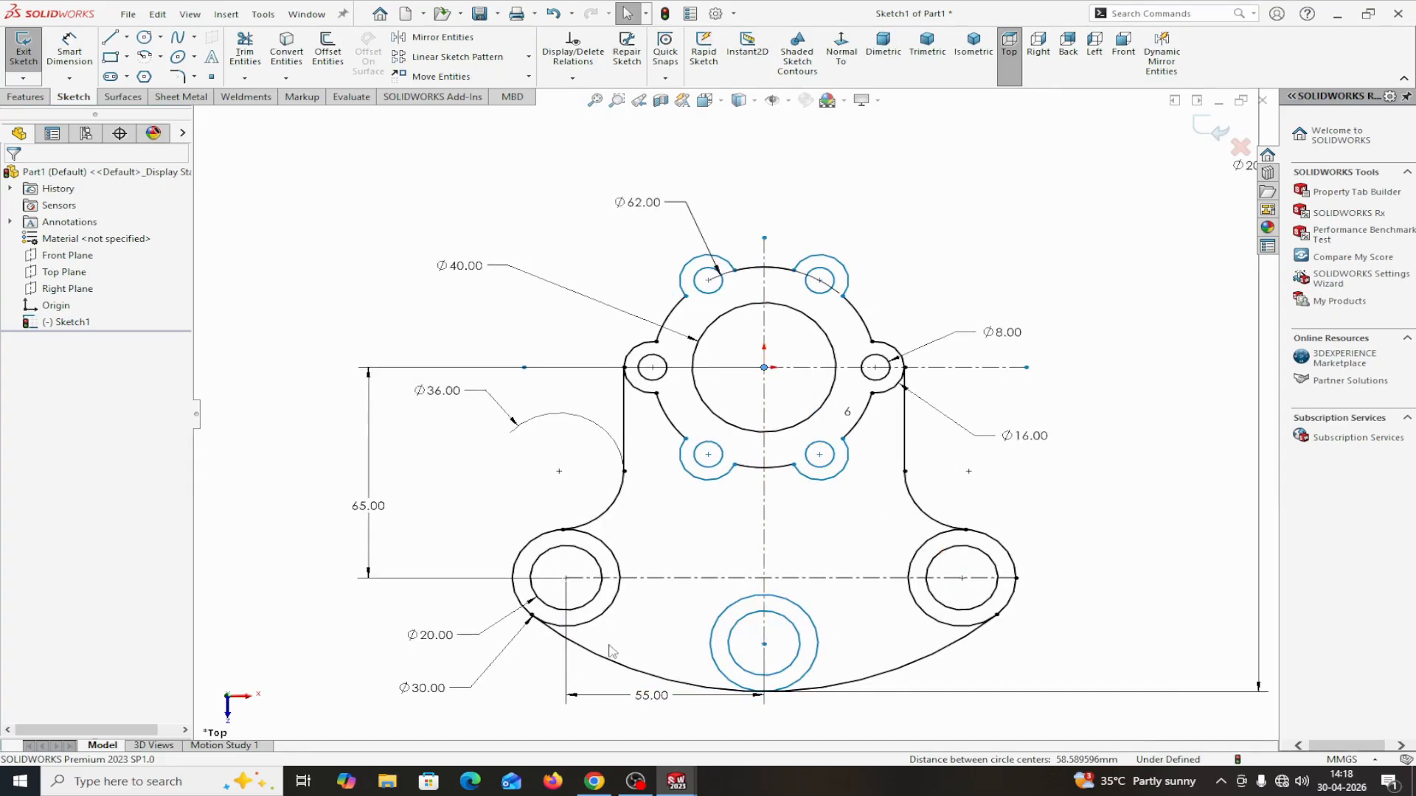
scroll(609, 650, "up", 5)
scroll(601, 438, "down", 2)
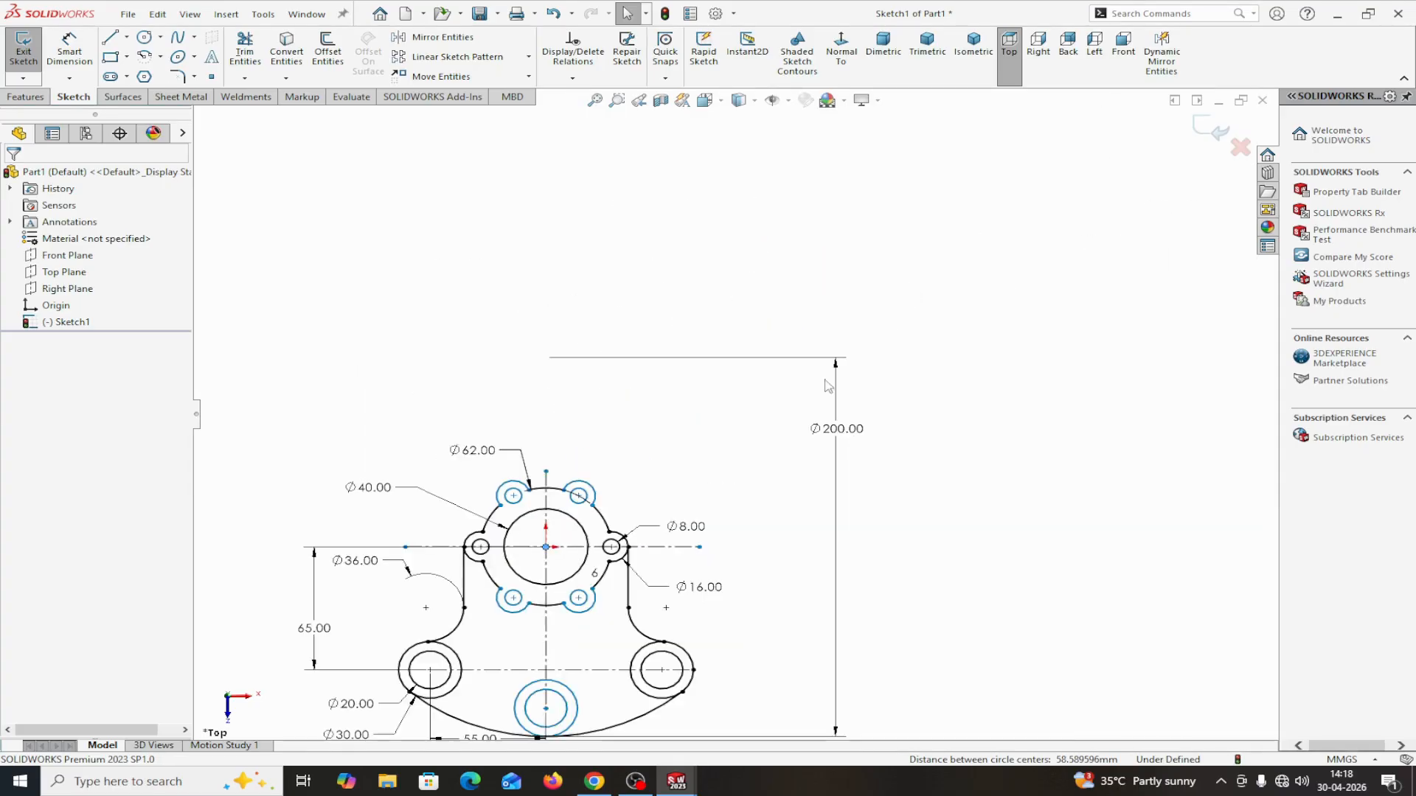
scroll(601, 438, "up", 3)
scroll(633, 503, "down", 3)
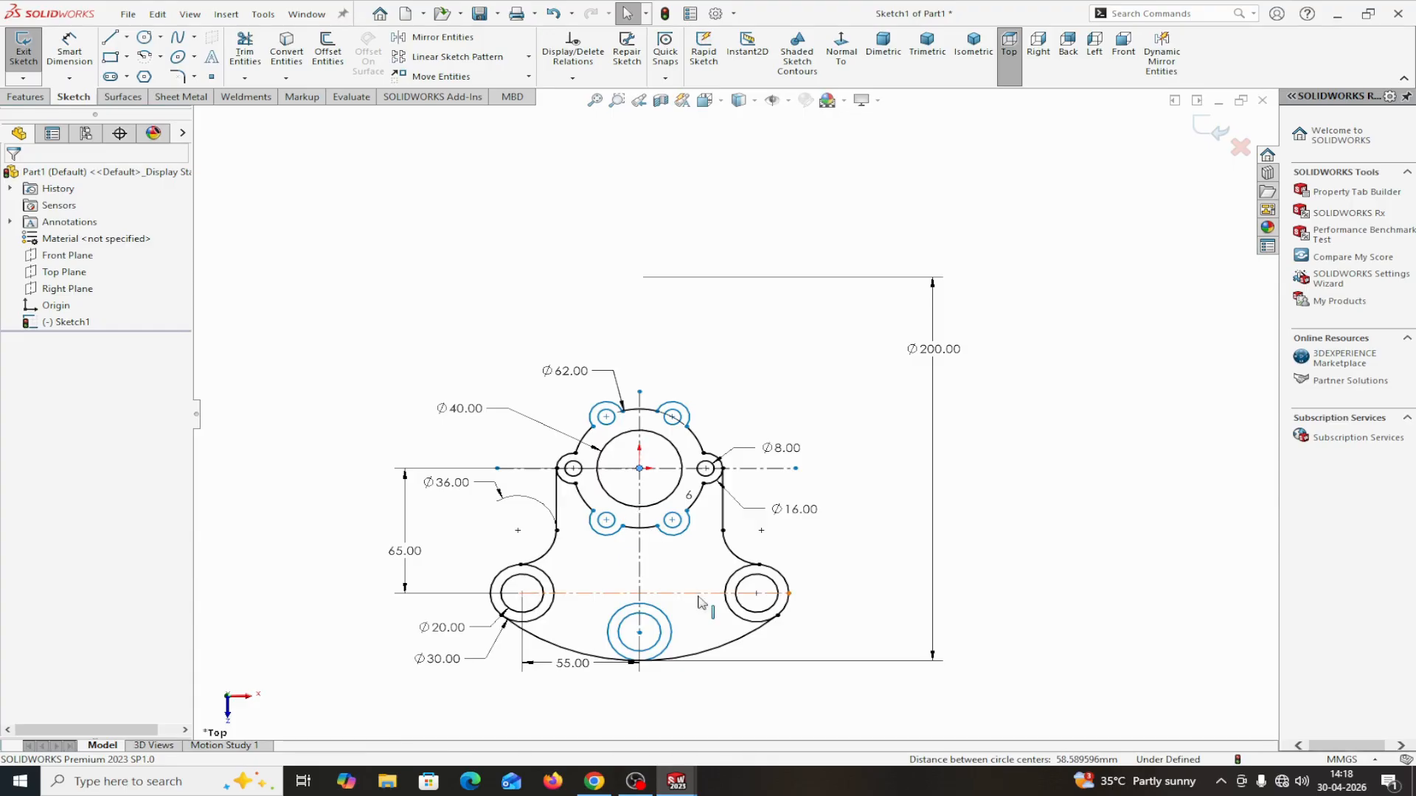